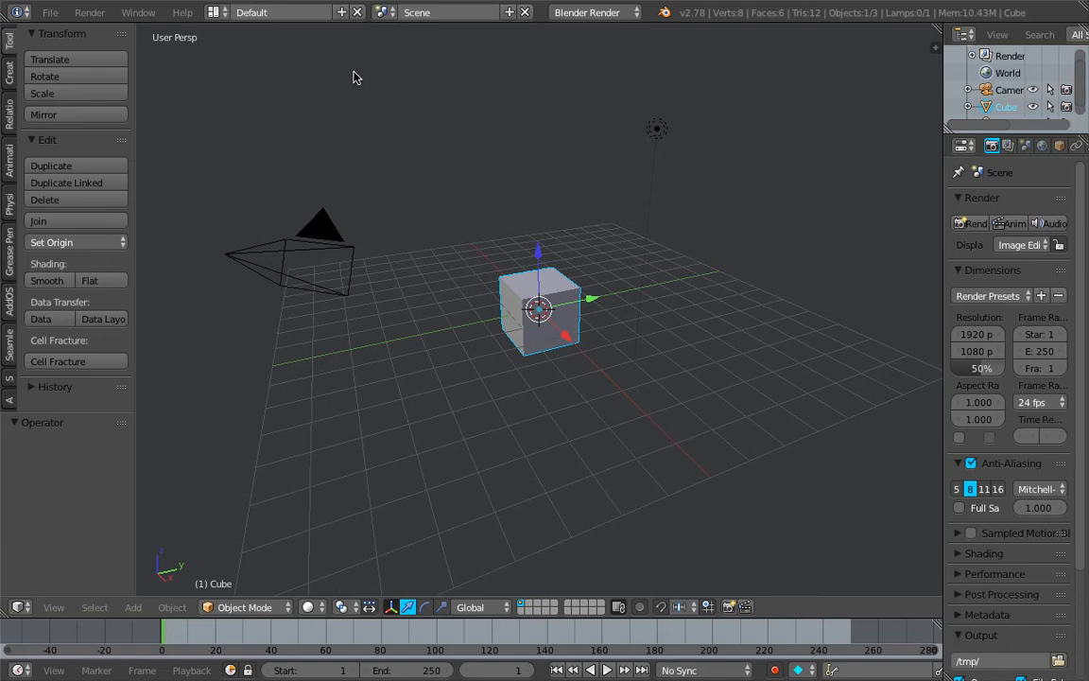
# - Delete all default objects from the scene, including the cube, camera and lamp
pyautogui.moveTo(397, 185); pyautogui.dragTo(476, 196, button='middle')
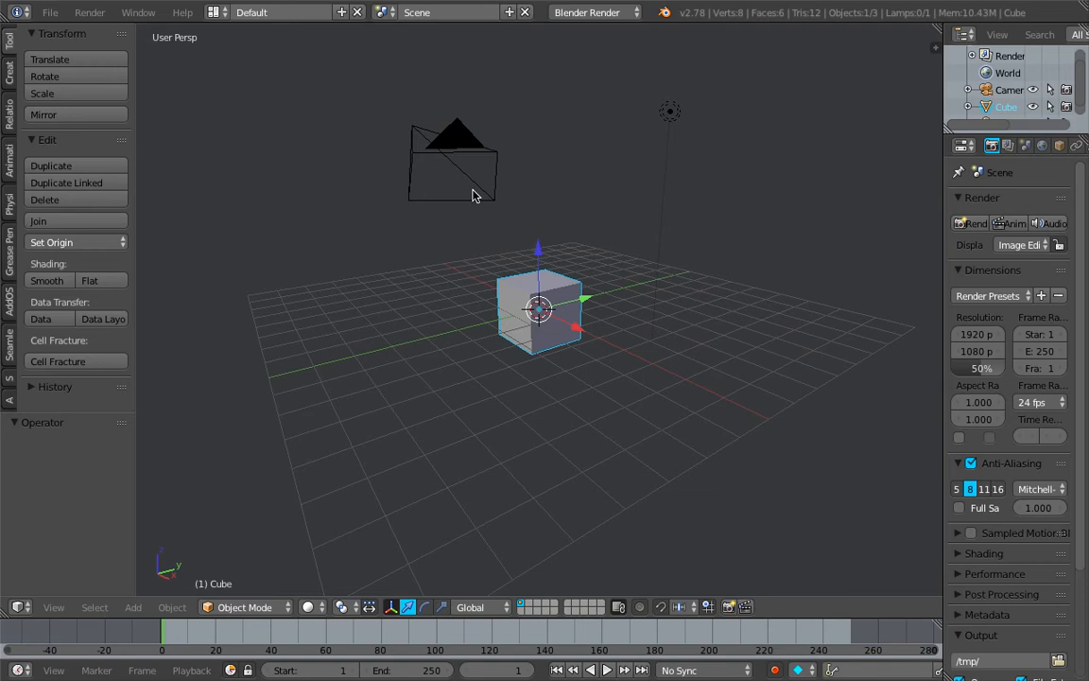
pyautogui.moveTo(464, 198); pyautogui.dragTo(461, 221, button='middle')
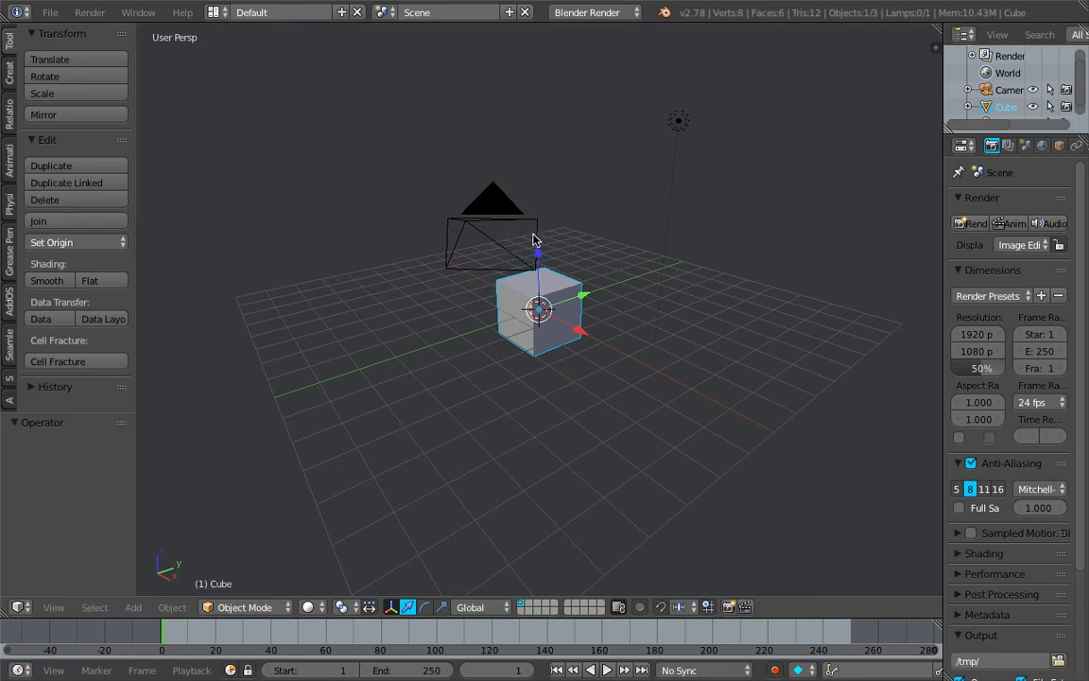
pyautogui.moveTo(557, 237); pyautogui.dragTo(581, 239, button='middle')
pyautogui.press('a')
pyautogui.press('a')
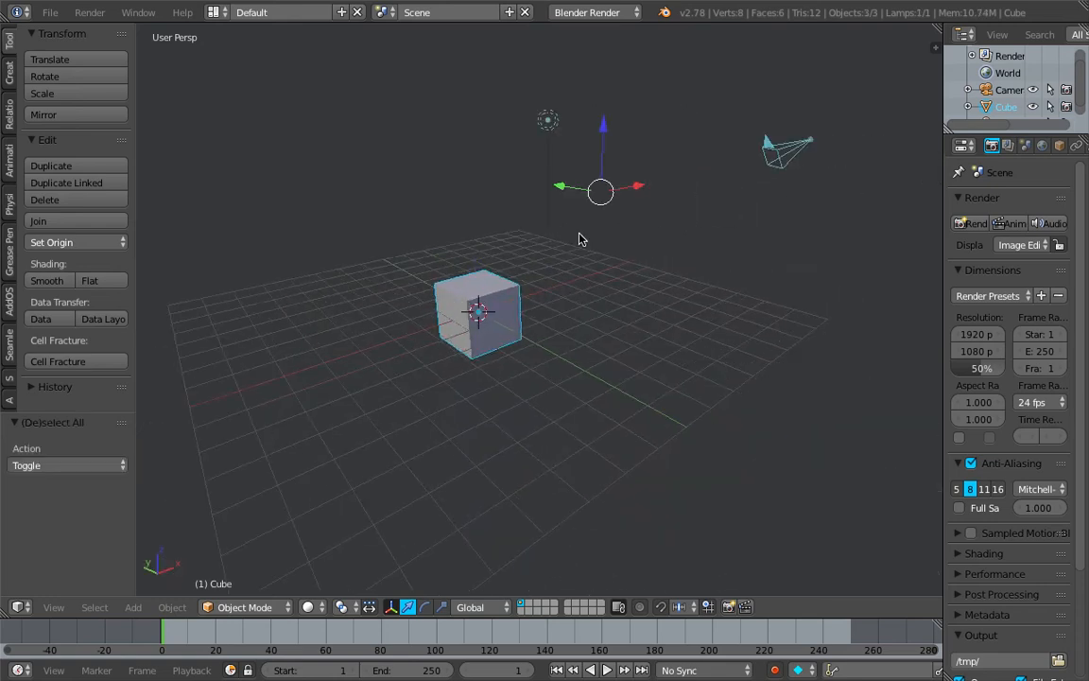
pyautogui.moveTo(580, 239)
pyautogui.mouseDown(button='middle')
pyautogui.moveTo(564, 235)
pyautogui.moveTo(574, 236)
pyautogui.mouseUp(button='middle')
pyautogui.press('x')
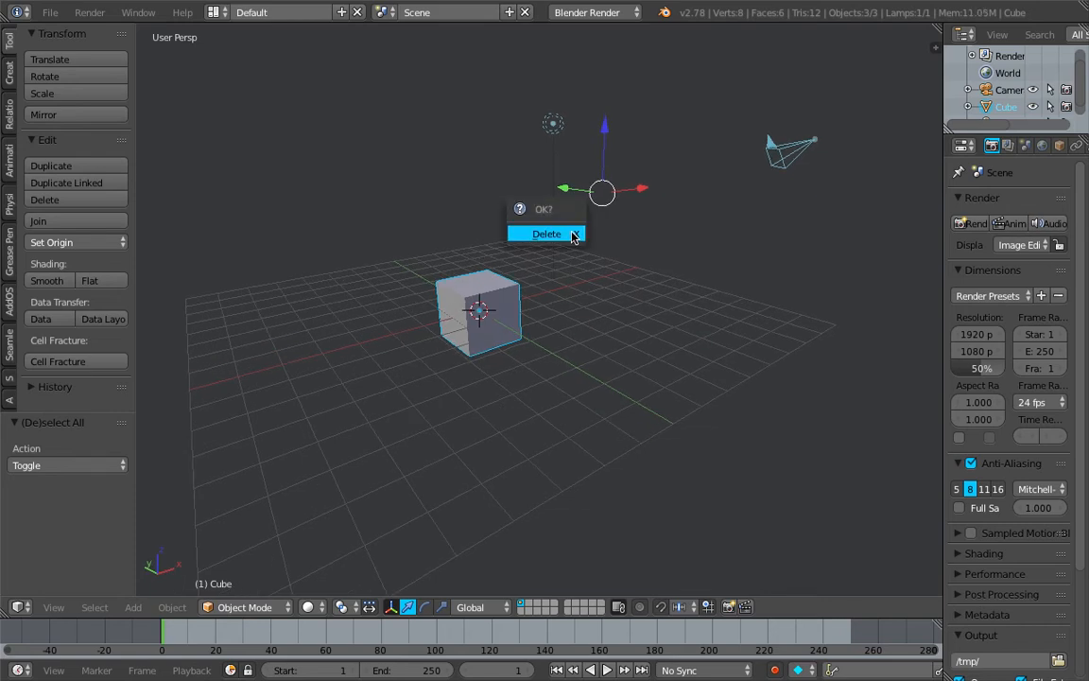
pyautogui.click(573, 235)
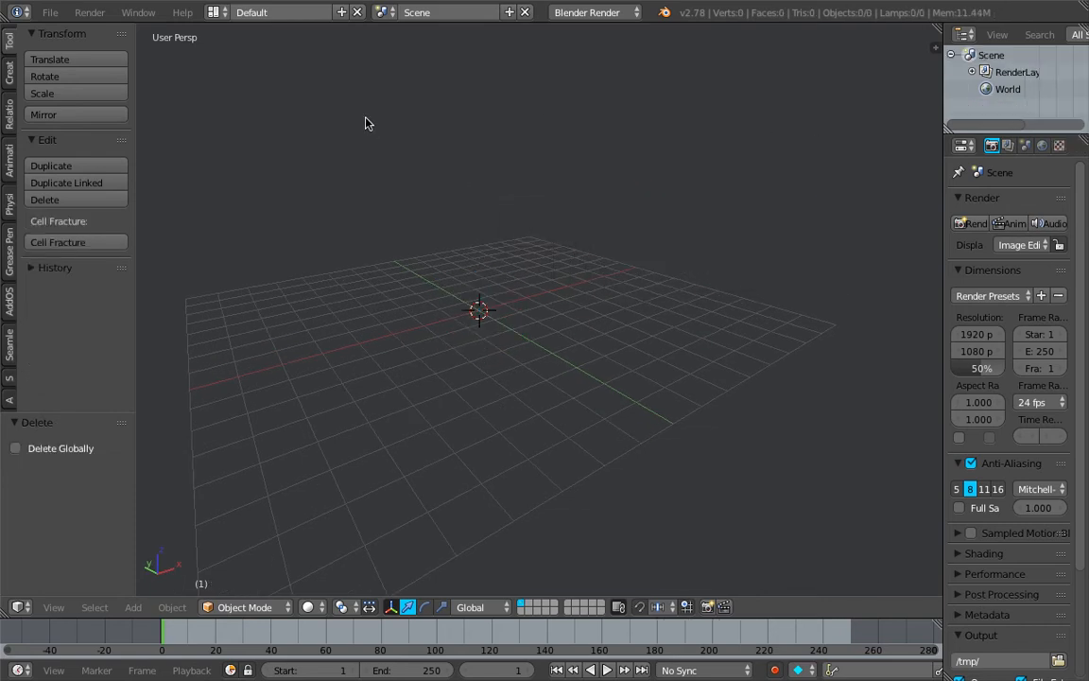
# - Switch to the Compositing screen layout, collapse the node editor's Backdrop sidebar and give the lower editors more height
pyautogui.click(214, 12)
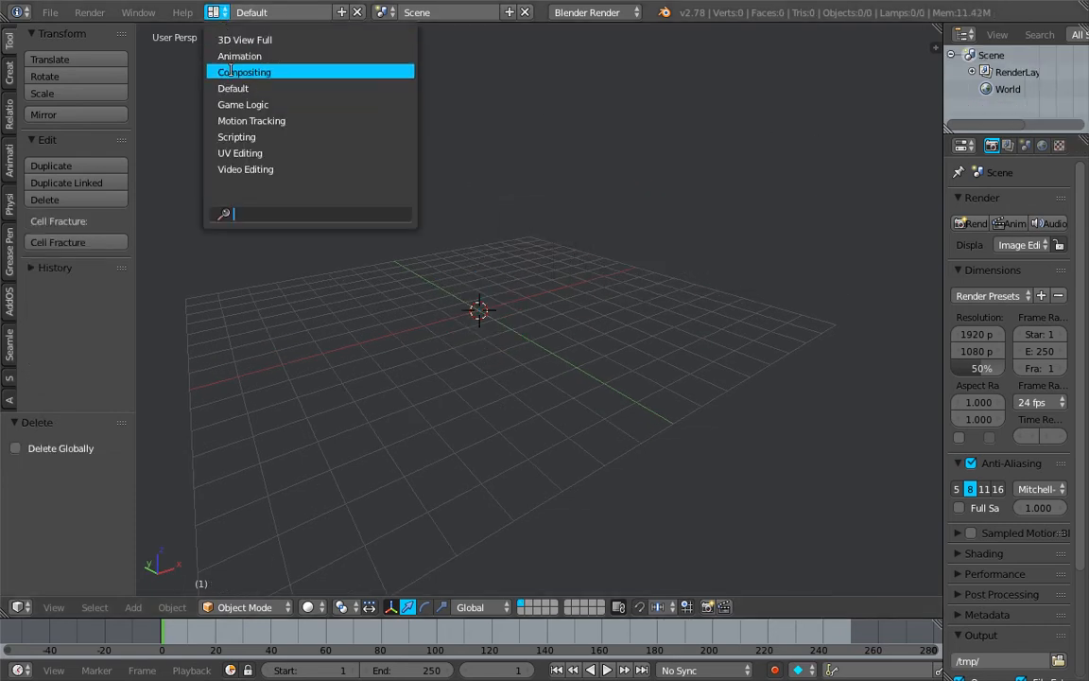
pyautogui.click(230, 72)
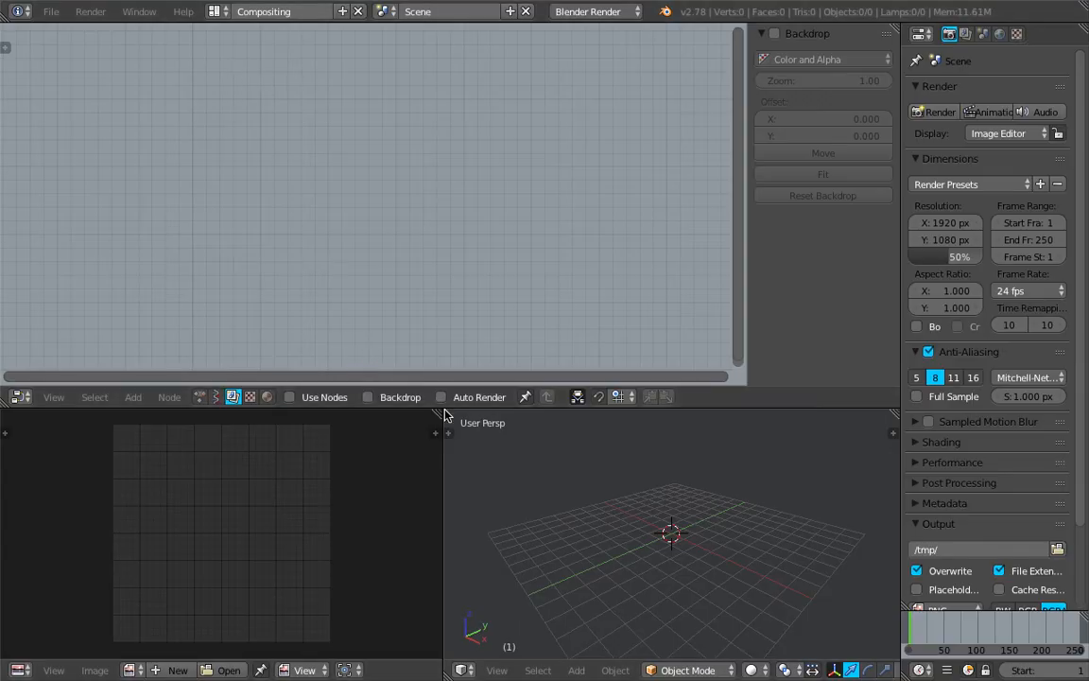
pyautogui.moveTo(411, 383); pyautogui.dragTo(412, 360)
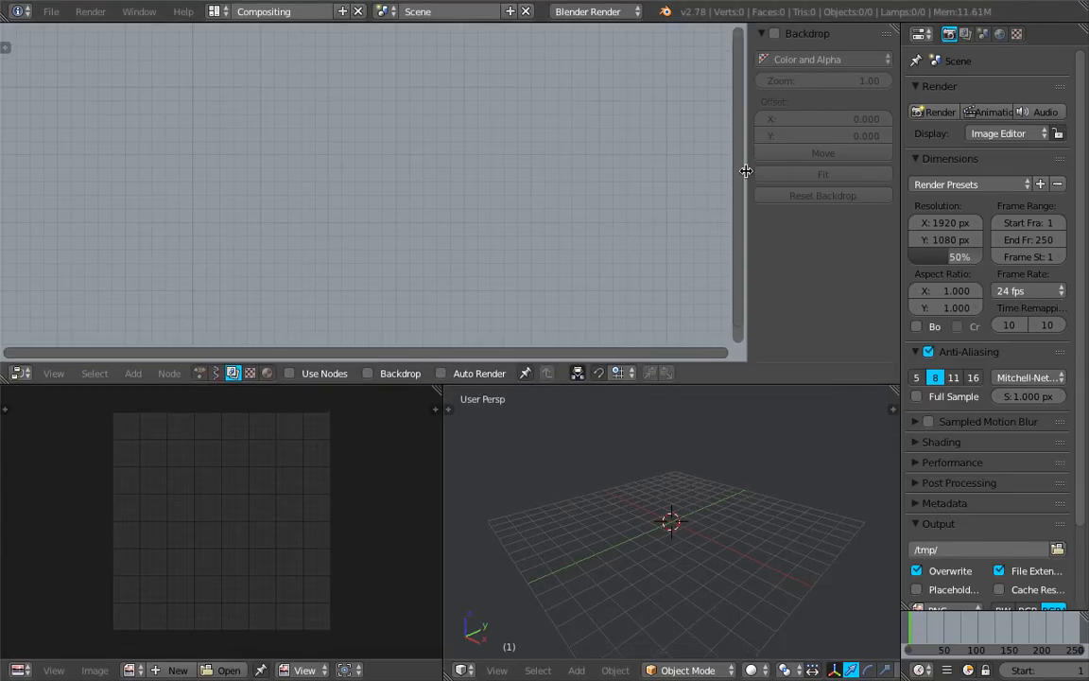
pyautogui.moveTo(746, 170); pyautogui.dragTo(898, 171)
pyautogui.moveTo(496, 382); pyautogui.dragTo(379, 364)
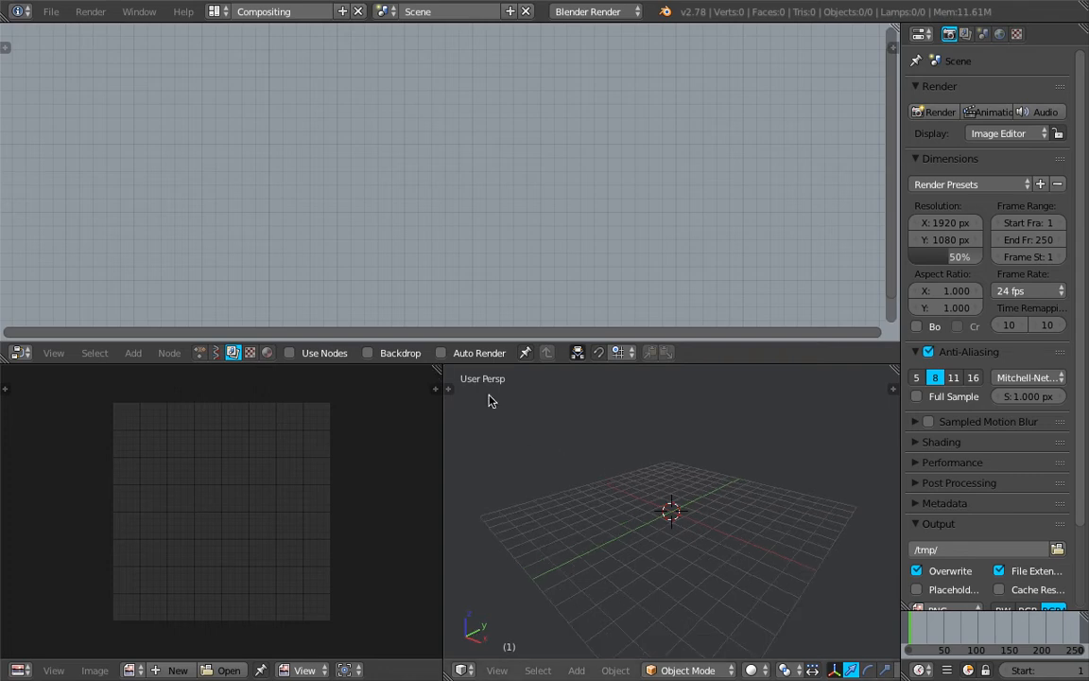
# - Merge the image editor area into the 3D view so the 3D view spans the full width below the node editor
pyautogui.moveTo(442, 369); pyautogui.dragTo(416, 425)
pyautogui.moveTo(444, 462); pyautogui.dragTo(486, 462, button='middle')
pyautogui.scroll(-1, 486, 462)
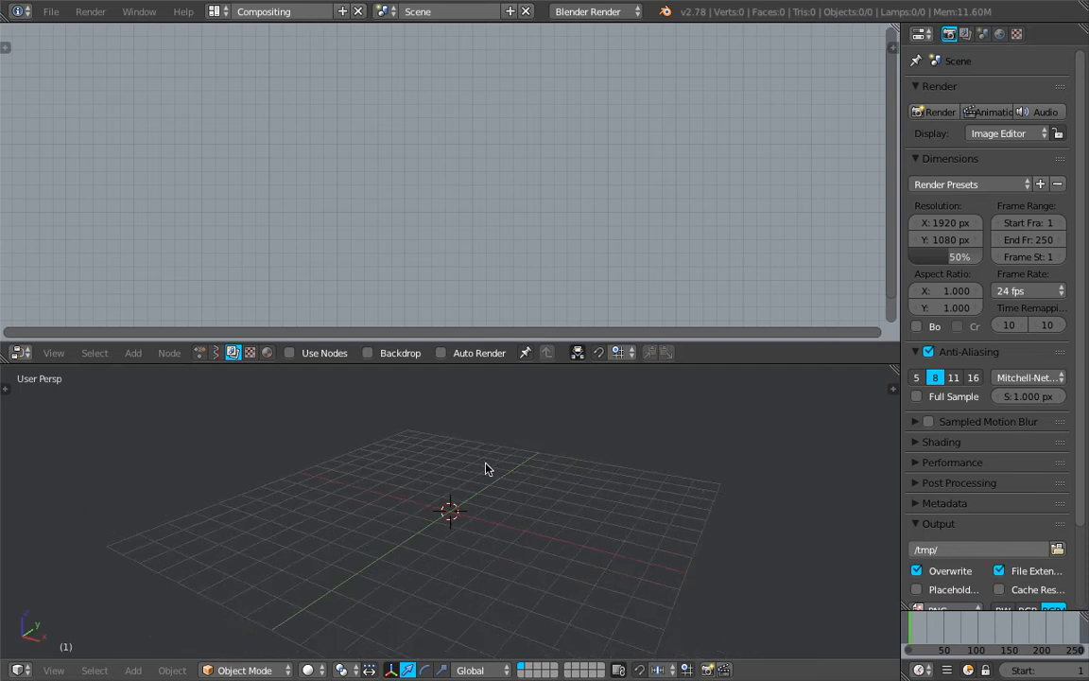
# - Split the Properties area in two, make the upper part an Outliner, and enlarge the 3D view's height
pyautogui.moveTo(1082, 25); pyautogui.dragTo(1078, 262)
pyautogui.click(922, 263)
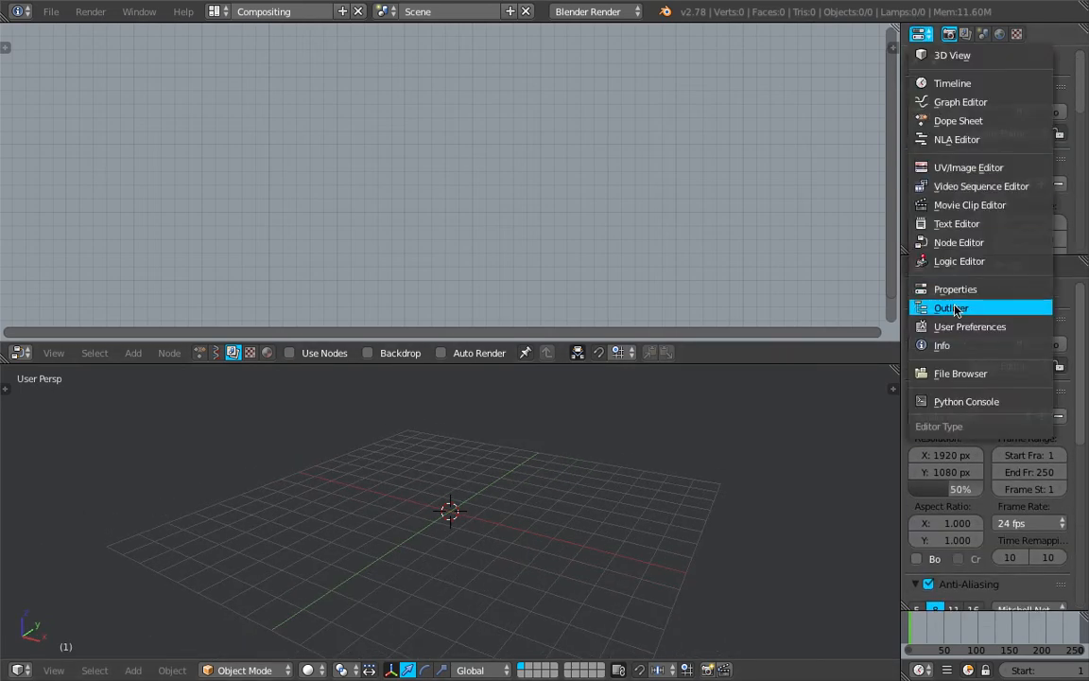
pyautogui.click(951, 307)
pyautogui.moveTo(830, 363); pyautogui.dragTo(829, 327)
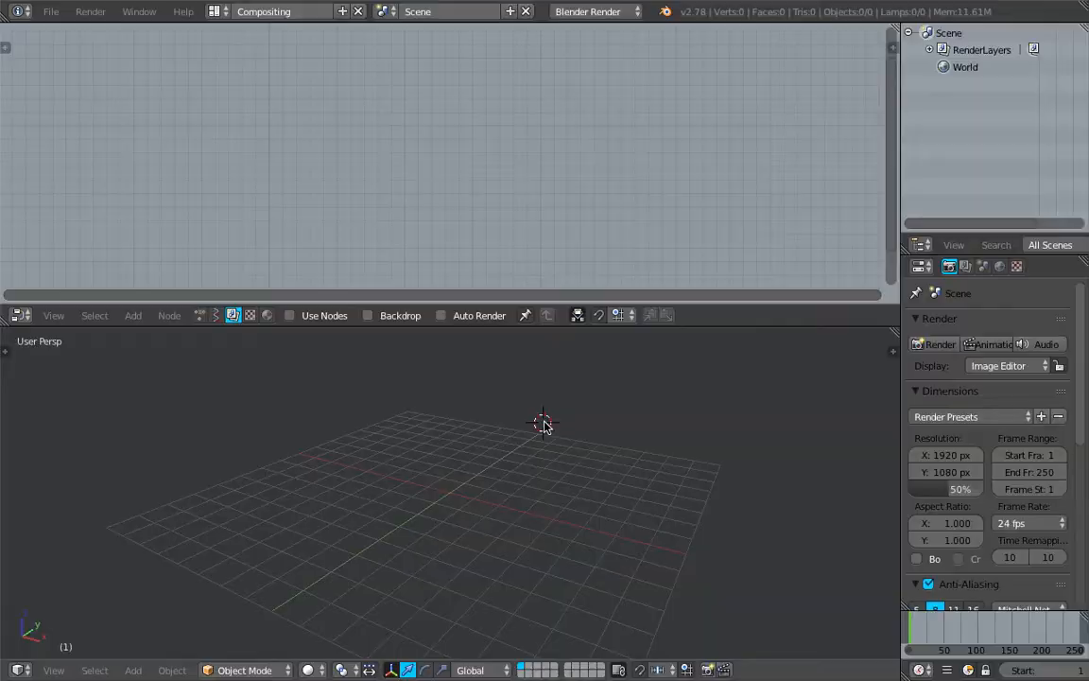
# - Save the file to the Desktop as sv_matrix_basics_001.blend
pyautogui.hotkey('ctrl', 's')
pyautogui.click(416, 75)
pyautogui.write('sv_matrix_basics_001')
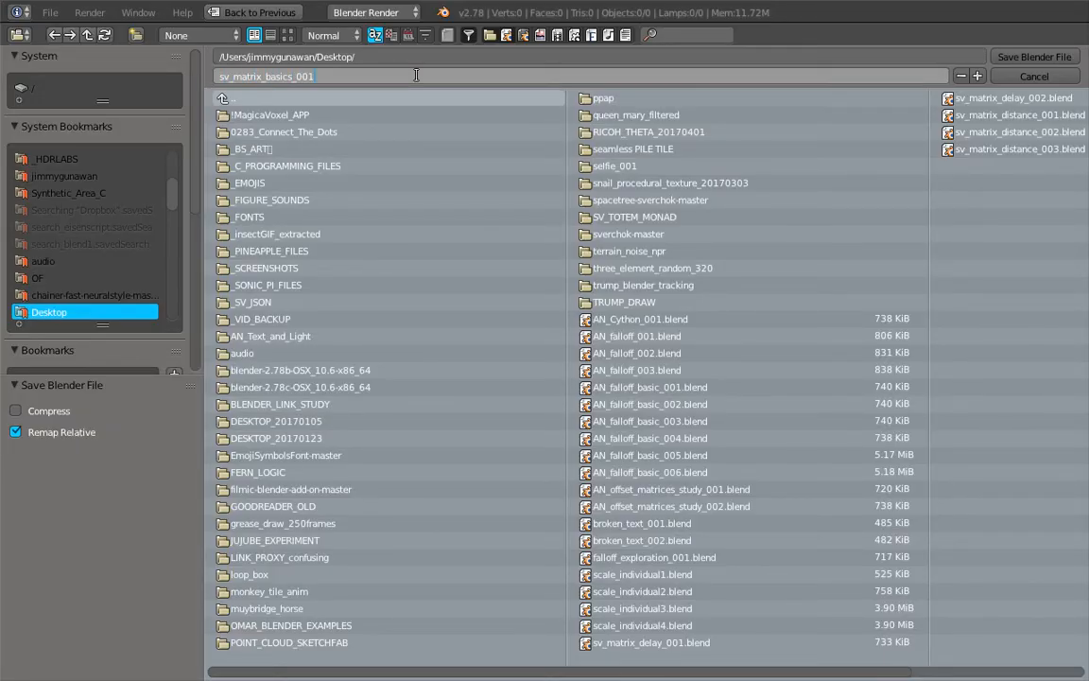
pyautogui.press('Return')
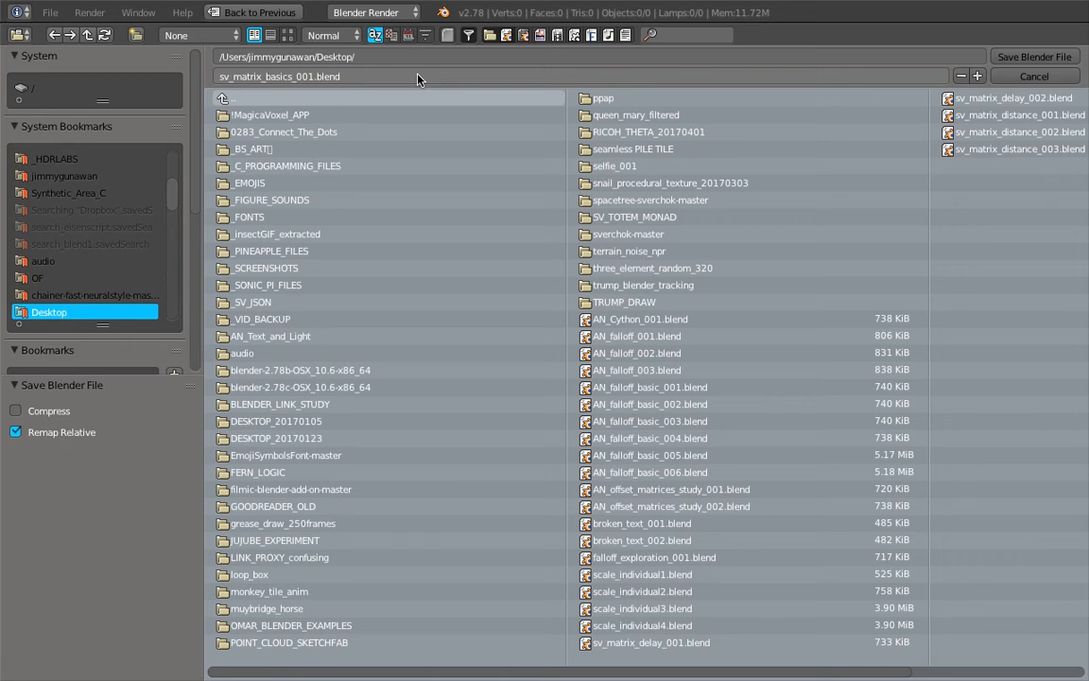
pyautogui.click(1002, 58)
# - Add a Monkey mesh and clear its location so it sits at the world origin
pyautogui.hotkey('shift', 'a')
pyautogui.moveTo(496, 425)
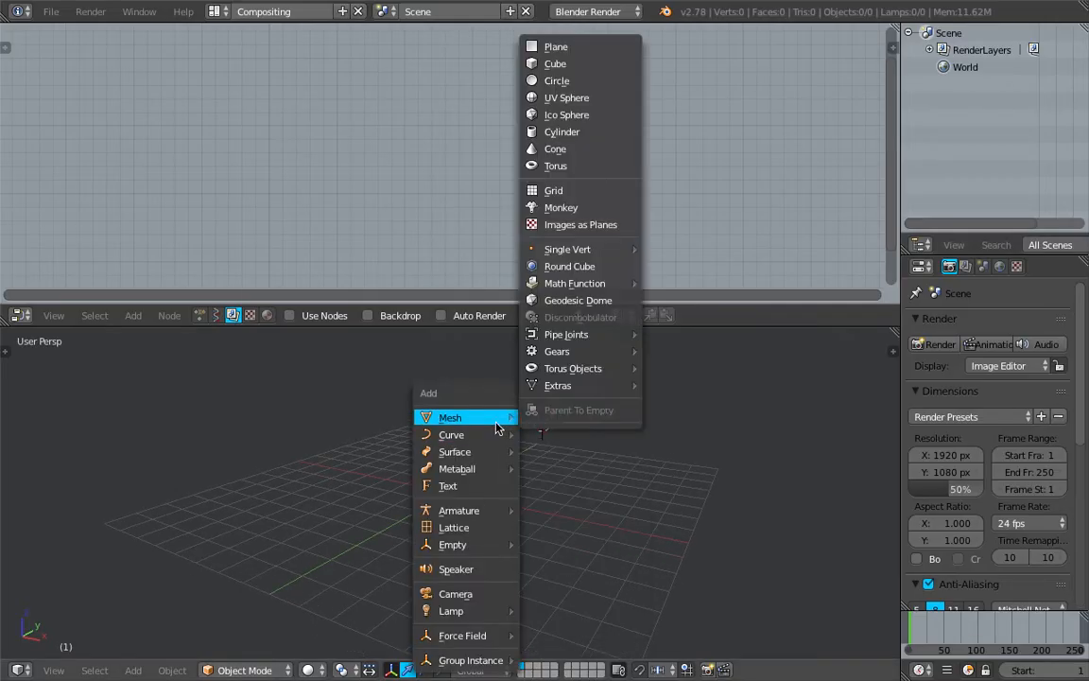
pyautogui.click(562, 207)
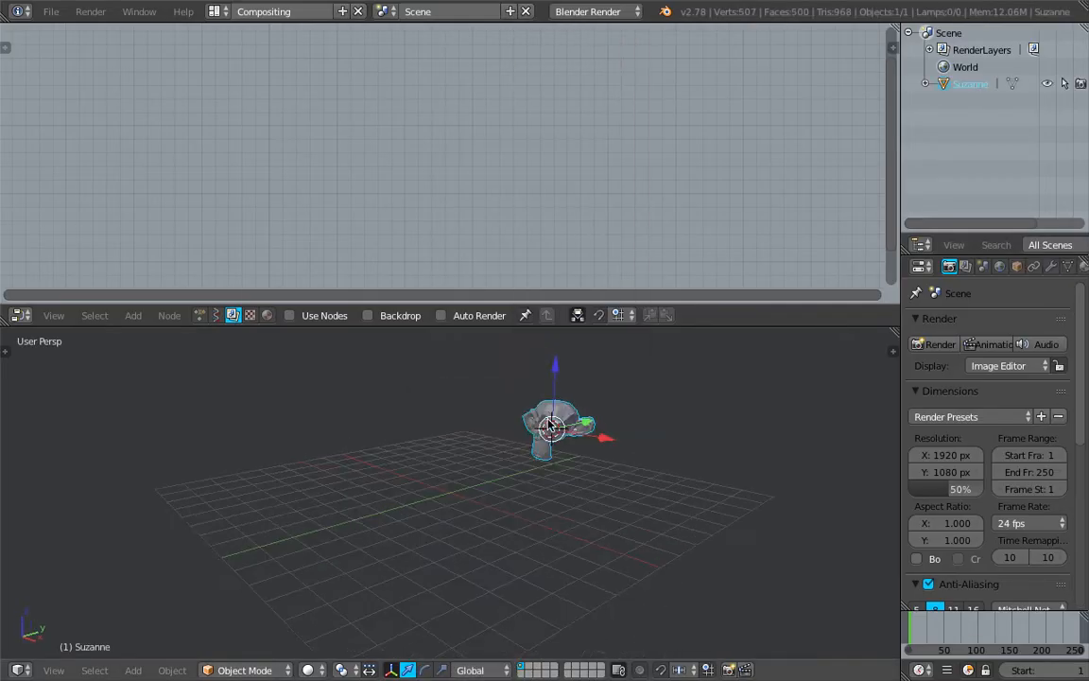
pyautogui.hotkey('alt', 'g')
pyautogui.scroll(3, 554, 426)
pyautogui.moveTo(548, 454); pyautogui.dragTo(585, 465, button='middle')
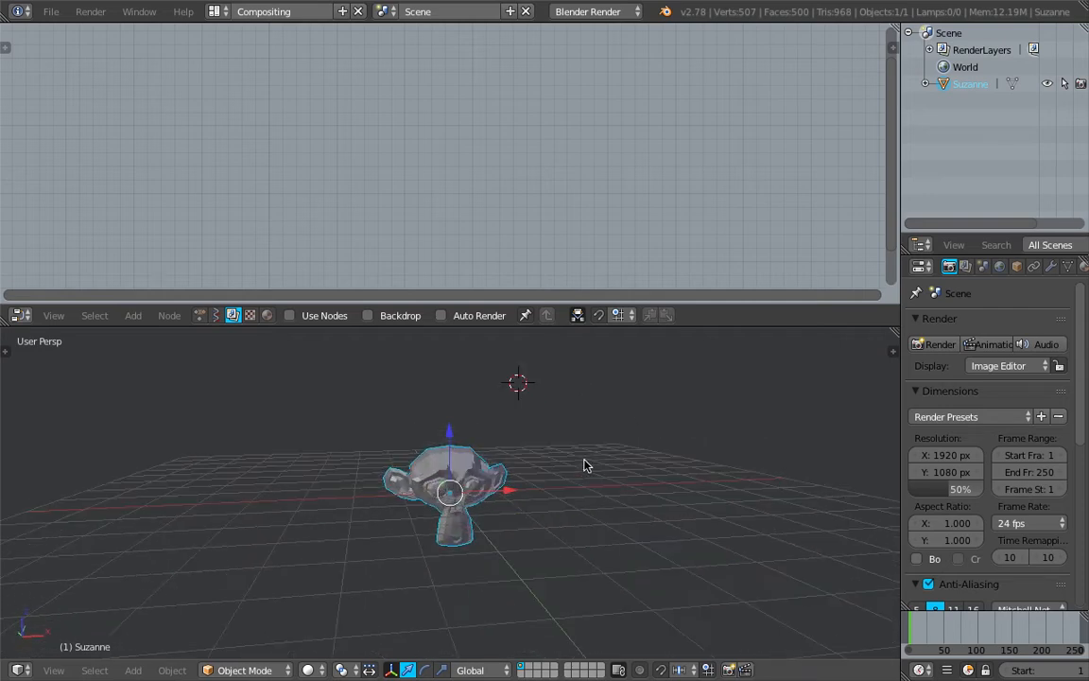
pyautogui.scroll(-2, 603, 441)
pyautogui.moveTo(326, 459); pyautogui.dragTo(369, 433, button='middle')
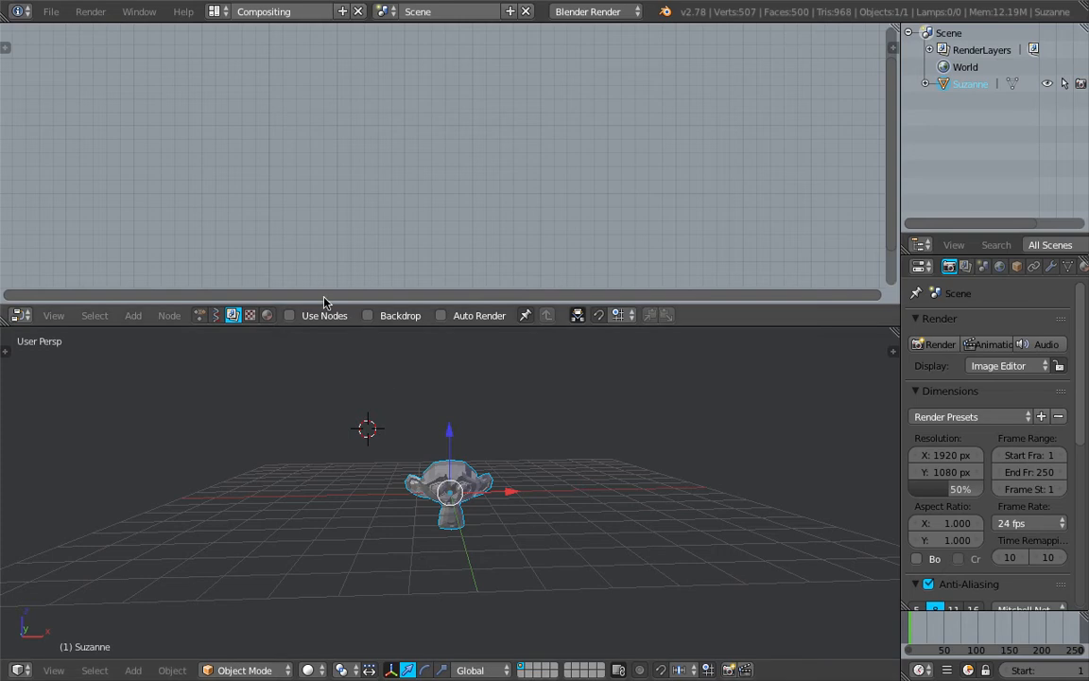
# - Switch the node editor to Sverchok nodes, create a new node tree, and look through the BPY Data node list
pyautogui.click(215, 317)
pyautogui.click(349, 315)
pyautogui.hotkey('shift', 'a')
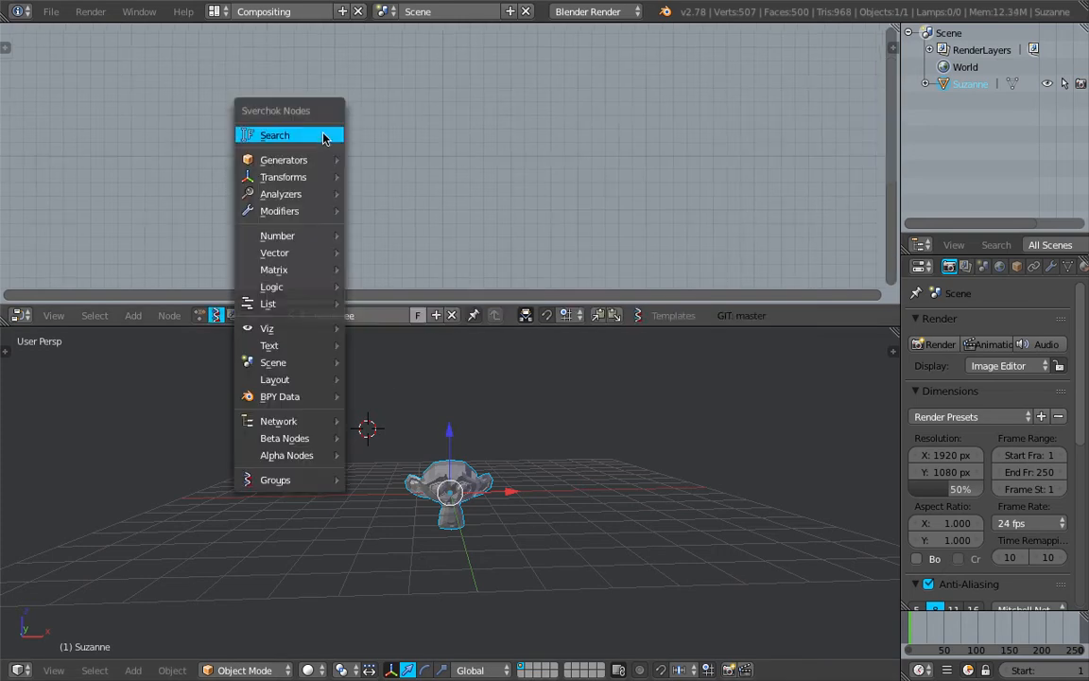
pyautogui.moveTo(283, 396)
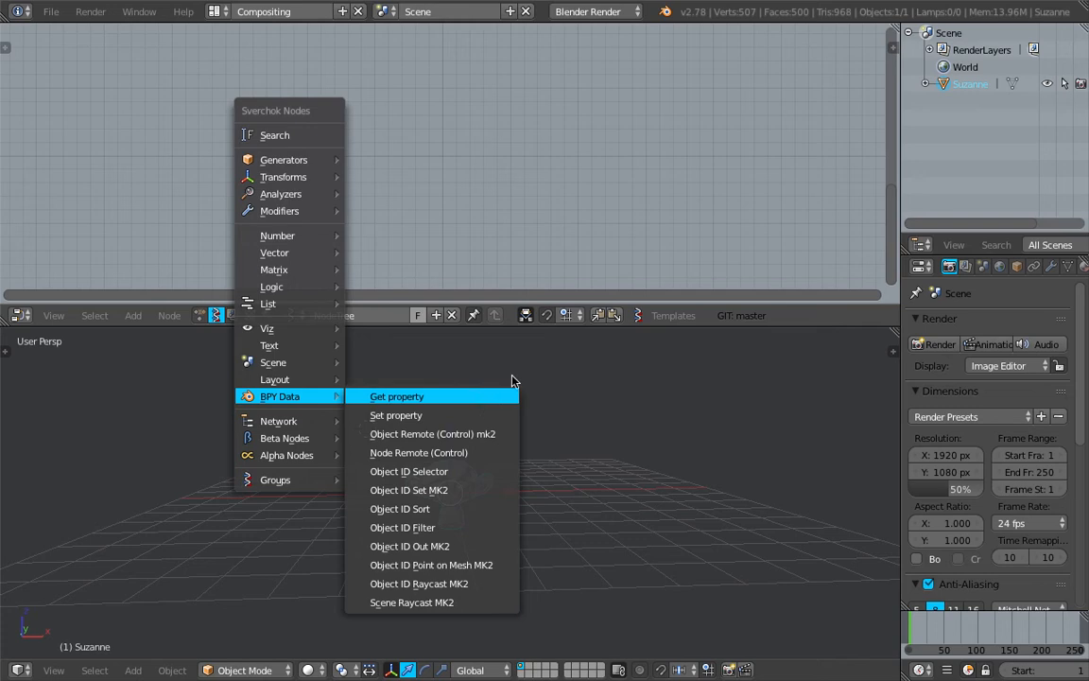
pyautogui.moveTo(560, 411); pyautogui.dragTo(558, 444, button='middle')
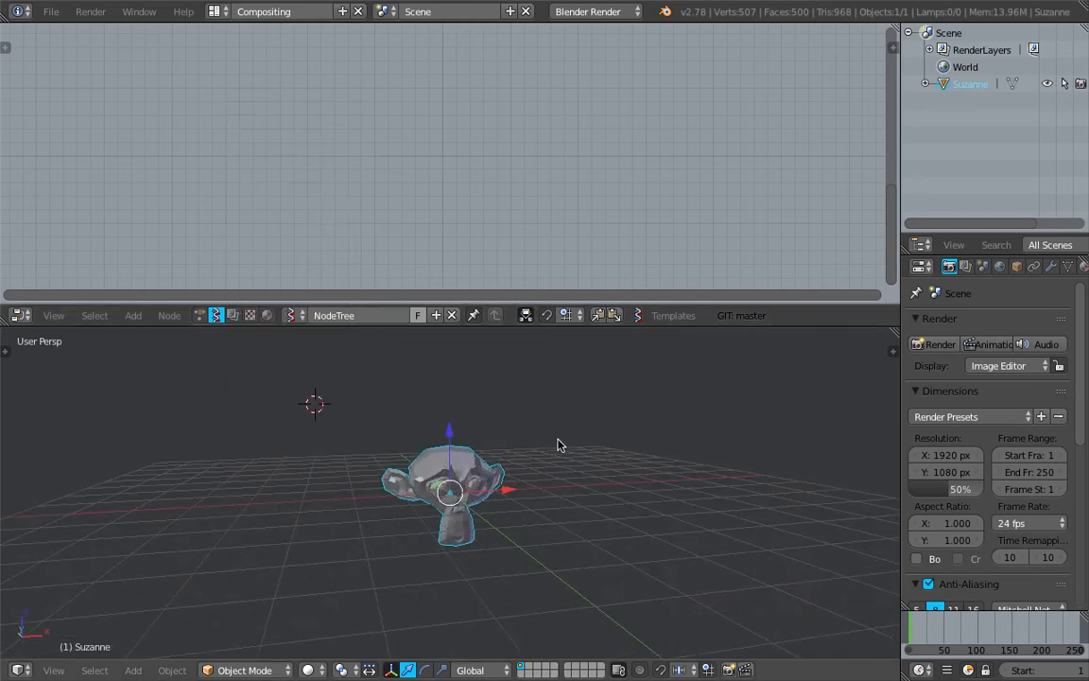
# - Search for and add a Matrix in node to the tree, and make the node editor area taller
pyautogui.hotkey('shift', 'a')
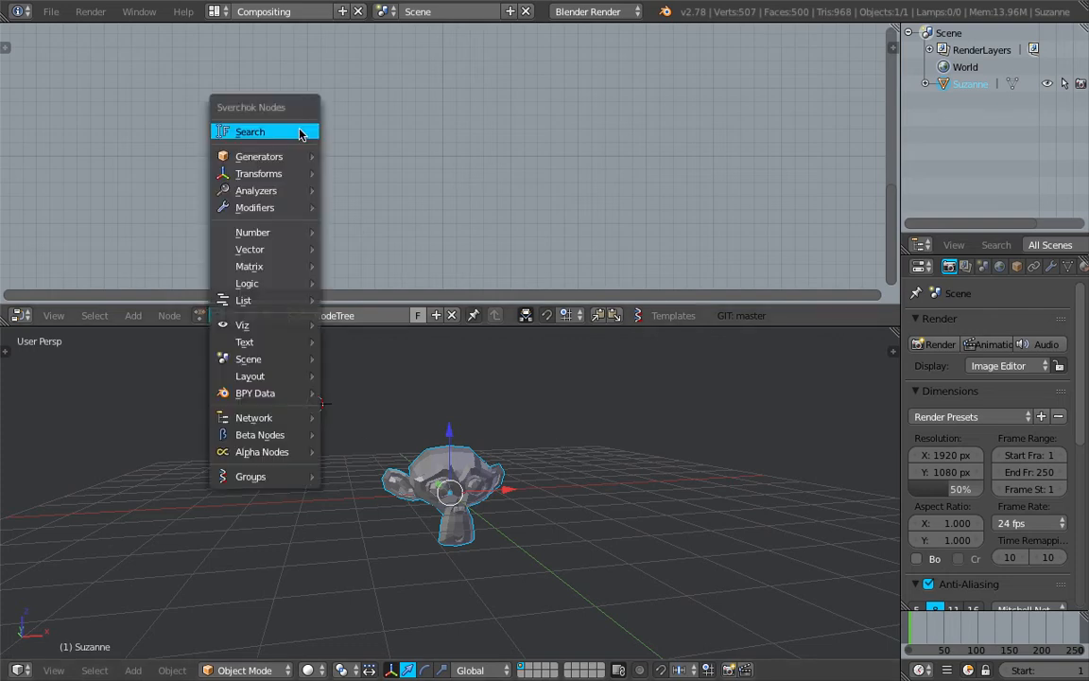
pyautogui.click(297, 130)
pyautogui.write('matrix i')
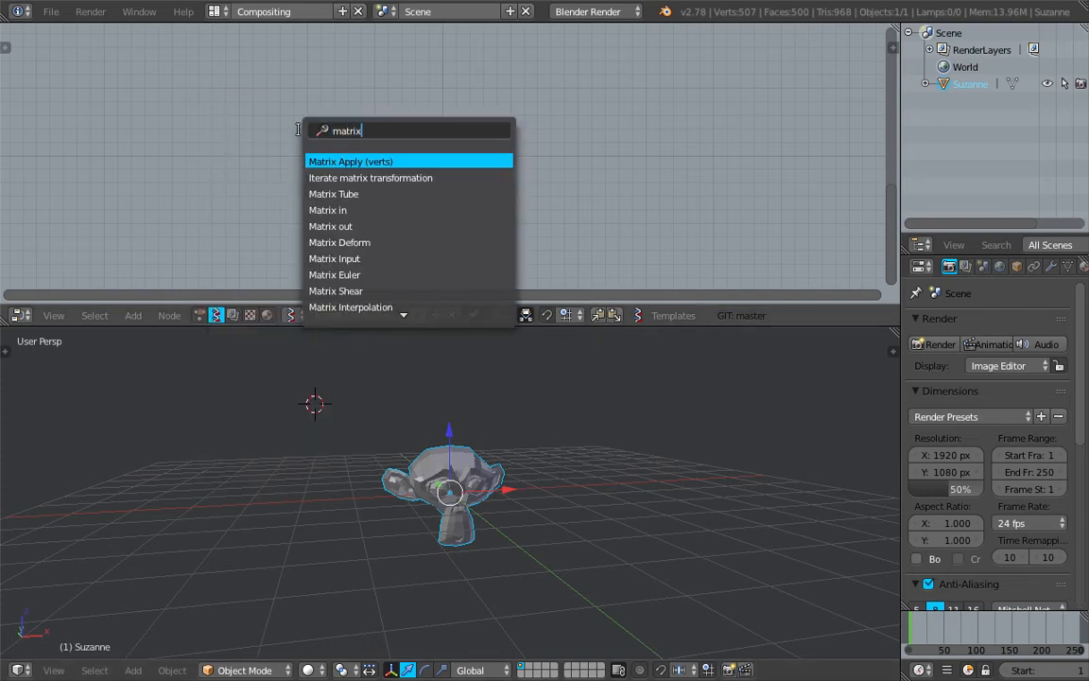
pyautogui.press('Return')
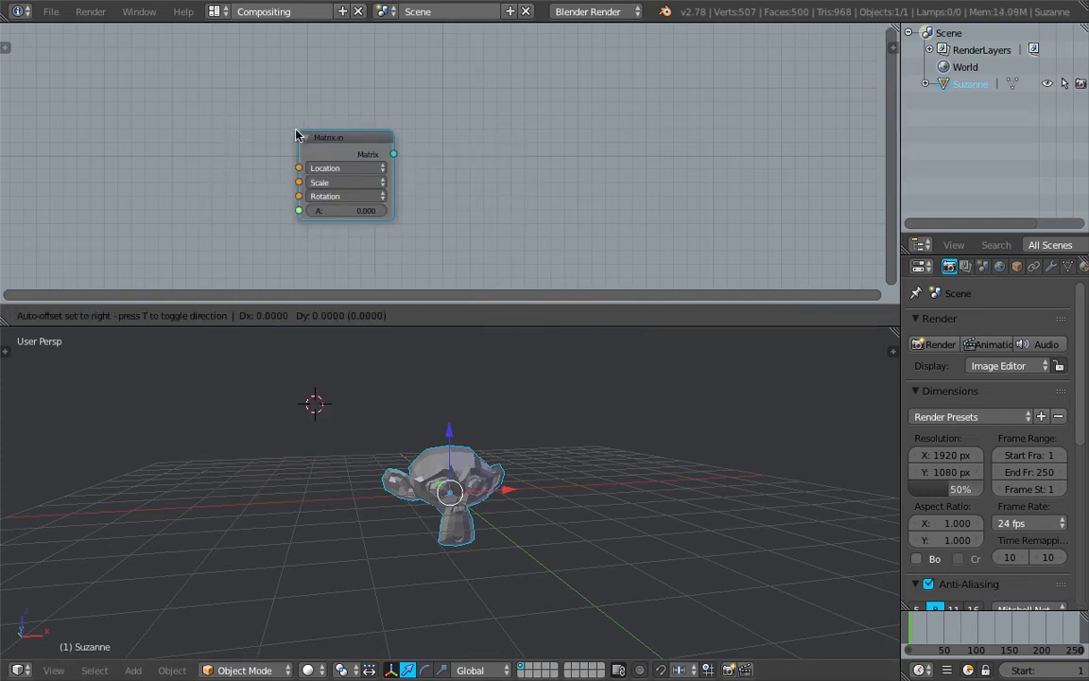
pyautogui.click(249, 135)
pyautogui.moveTo(426, 325); pyautogui.dragTo(426, 360)
pyautogui.scroll(2, 410, 252)
pyautogui.moveTo(410, 253); pyautogui.dragTo(384, 256, button='middle')
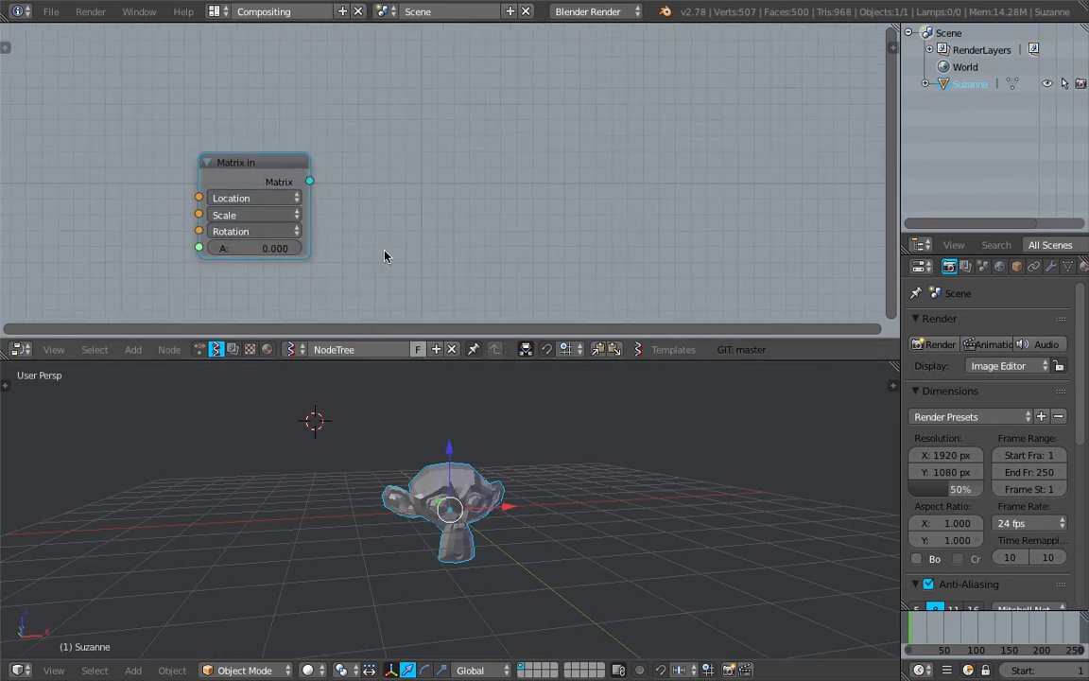
pyautogui.scroll(-1, 336, 180)
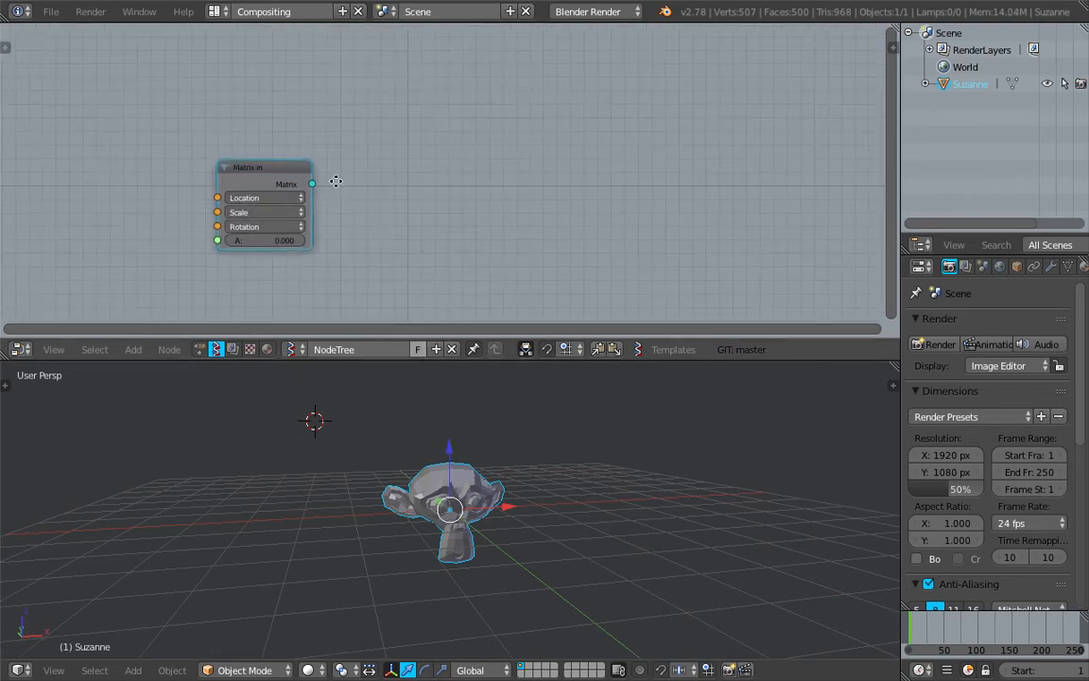
pyautogui.scroll(-1, 481, 244)
pyautogui.moveTo(460, 268); pyautogui.dragTo(451, 265, button='middle')
pyautogui.moveTo(316, 183)
pyautogui.mouseDown()
pyautogui.moveTo(287, 170)
pyautogui.moveTo(336, 181)
pyautogui.mouseUp()
pyautogui.scroll(-1, 431, 199)
pyautogui.moveTo(521, 489)
pyautogui.mouseDown(button='middle')
pyautogui.moveTo(499, 481)
pyautogui.moveTo(525, 506)
pyautogui.moveTo(537, 486)
pyautogui.mouseUp(button='middle')
pyautogui.click(549, 495)
pyautogui.scroll(2, 464, 224)
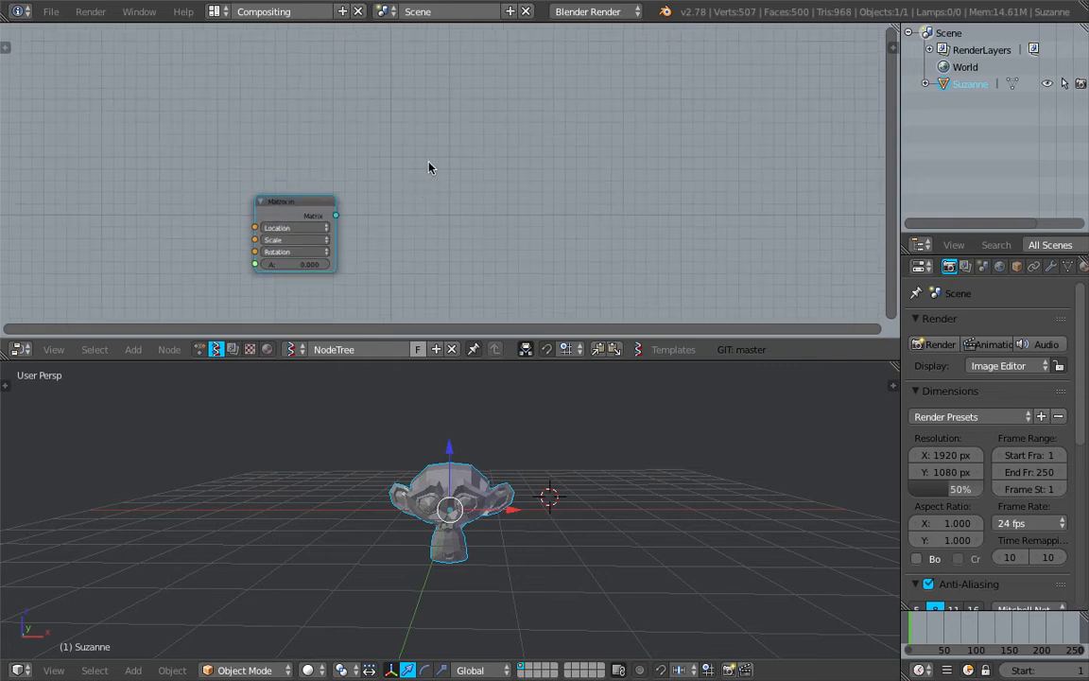
pyautogui.moveTo(566, 495); pyautogui.dragTo(529, 486, button='middle')
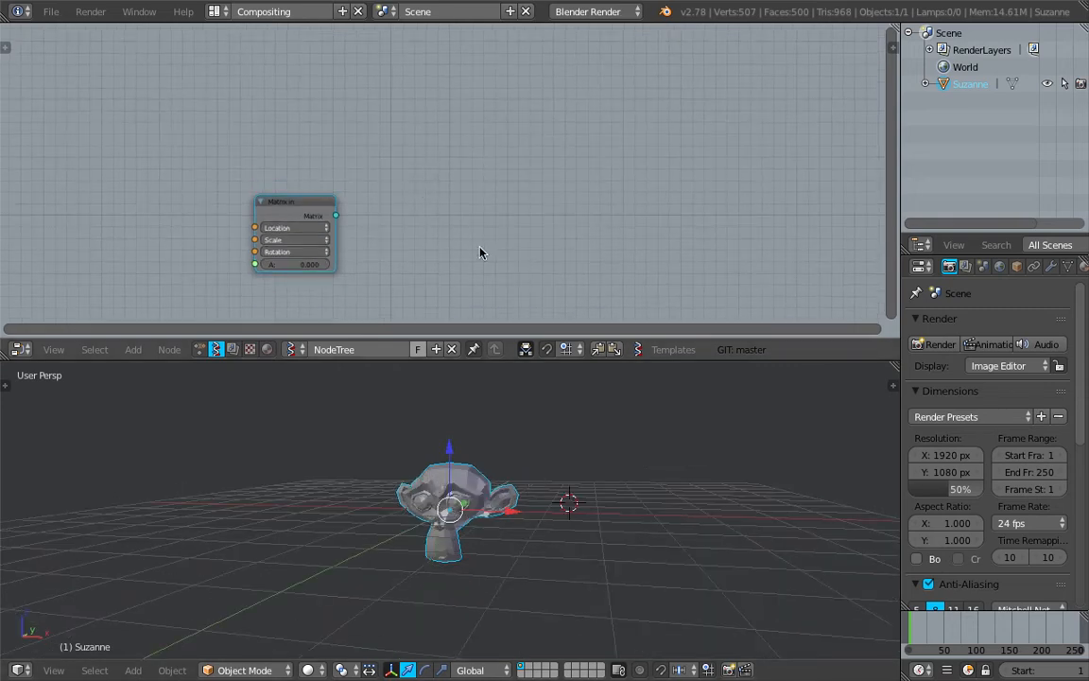
pyautogui.moveTo(427, 203); pyautogui.dragTo(429, 194, button='middle')
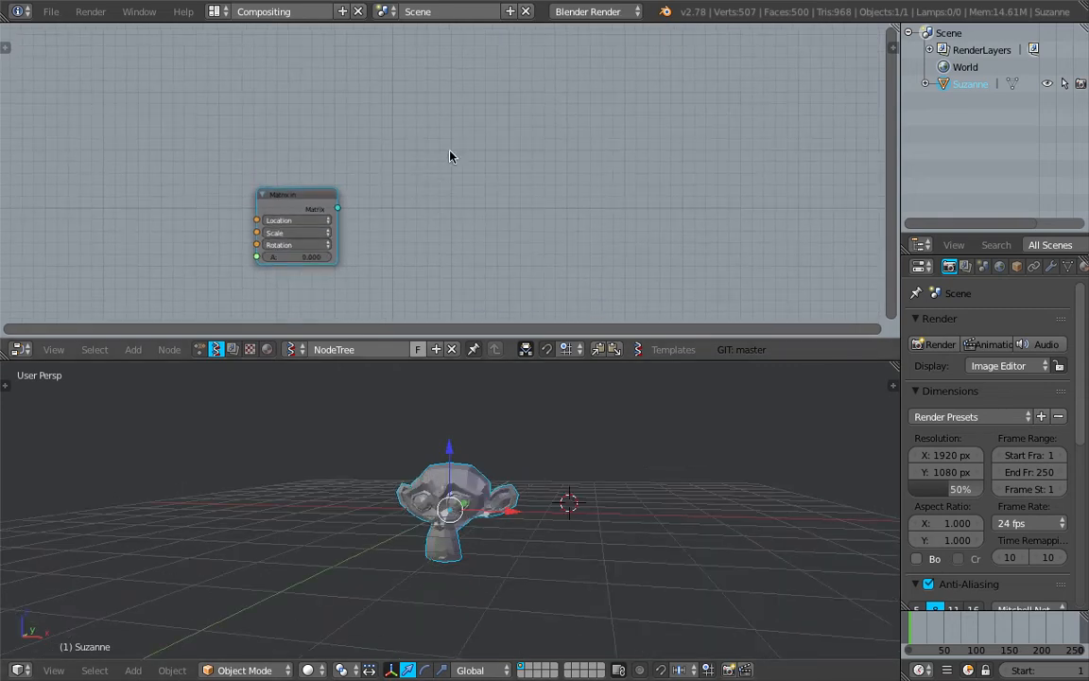
# - Search for "objects" and add an Objects in mk3 node above the Matrix in node
pyautogui.press('space')
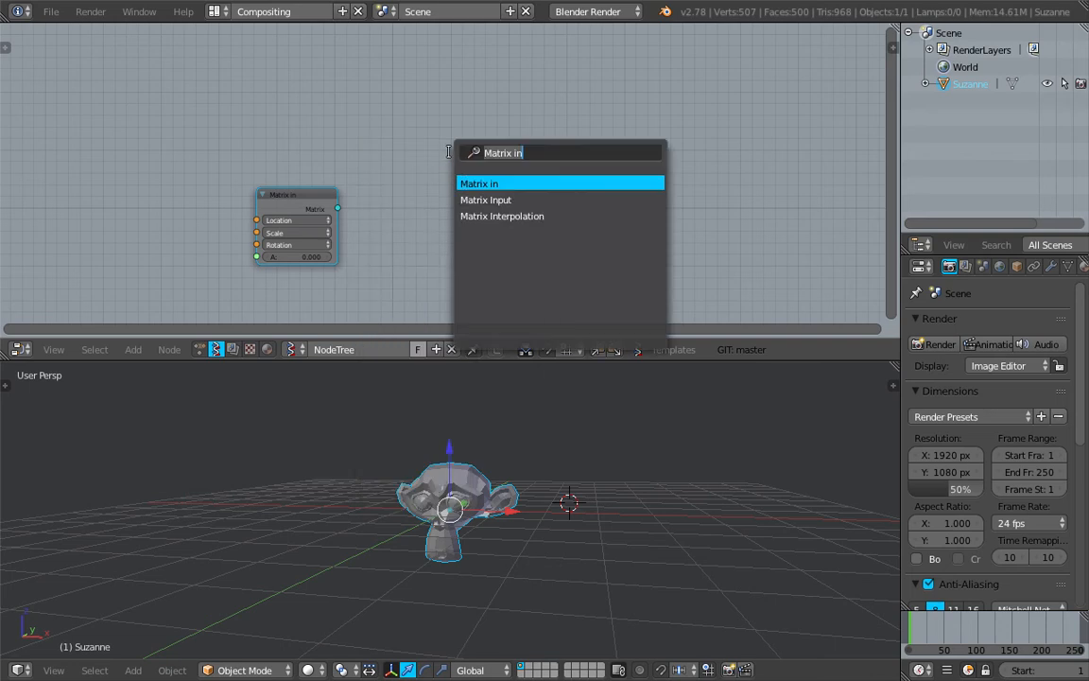
pyautogui.write('object')
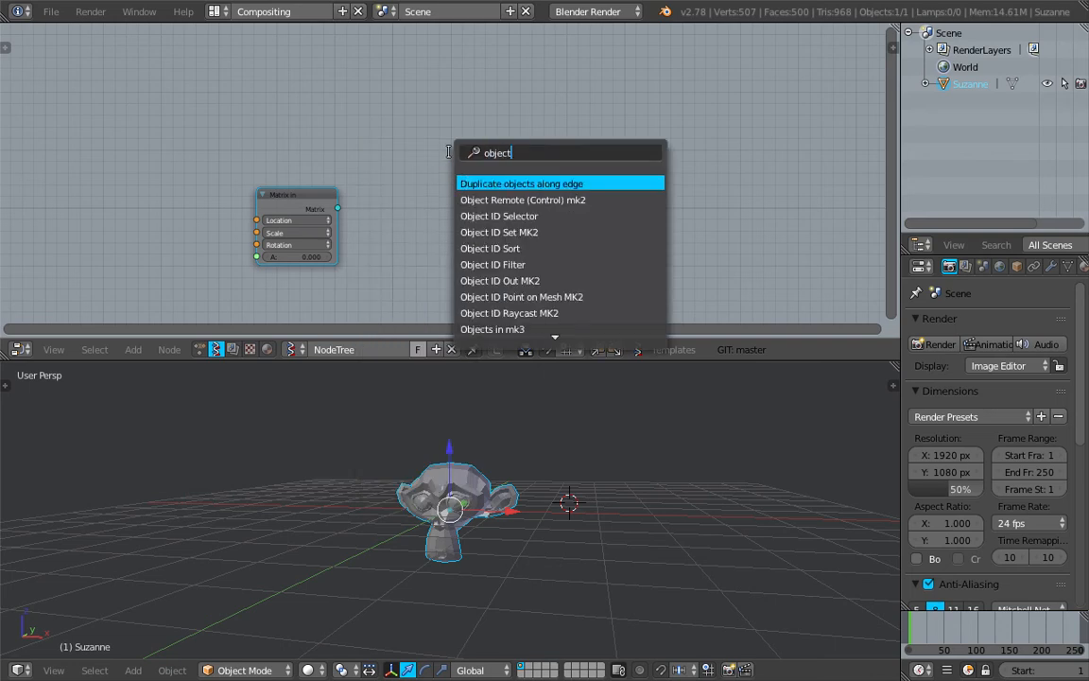
pyautogui.write('s')
pyautogui.press('Down')
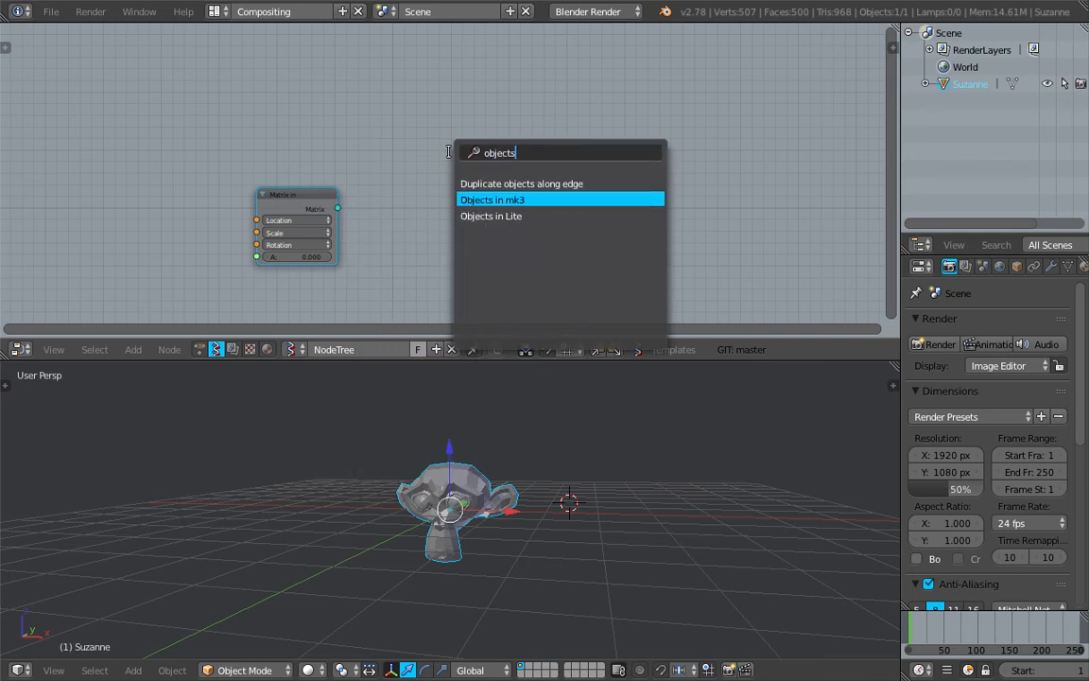
pyautogui.press('Return')
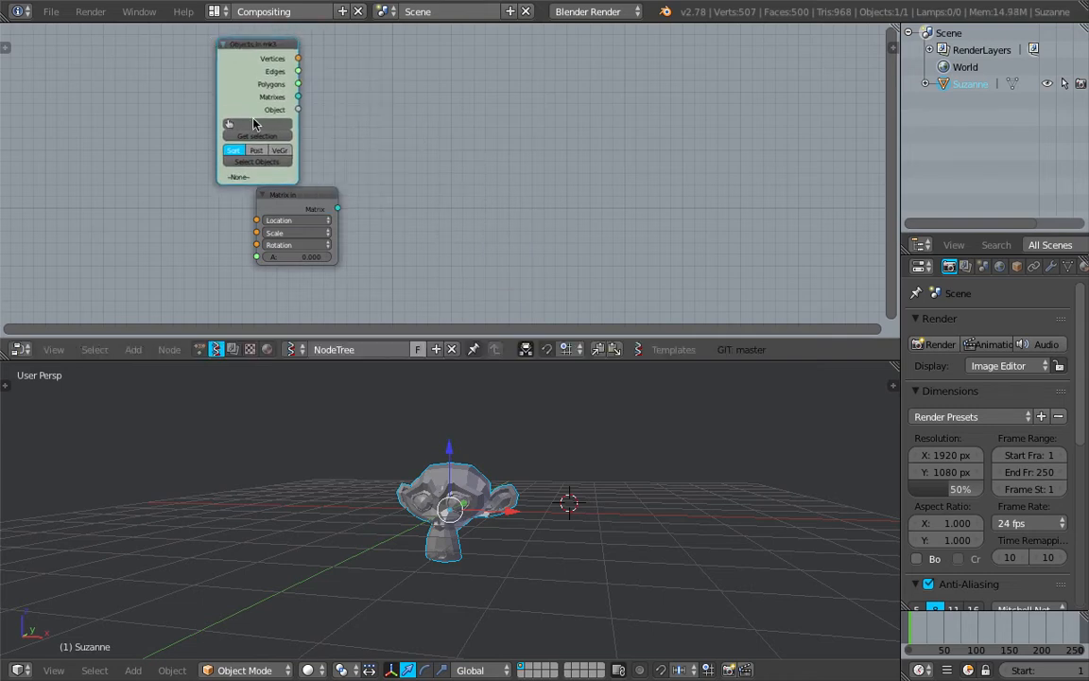
# - Load the selected monkey into the Objects in mk3 node and move the Matrix in node directly beneath it
pyautogui.moveTo(254, 124); pyautogui.dragTo(253, 141, button='middle')
pyautogui.click(267, 154)
pyautogui.moveTo(299, 211); pyautogui.dragTo(276, 223)
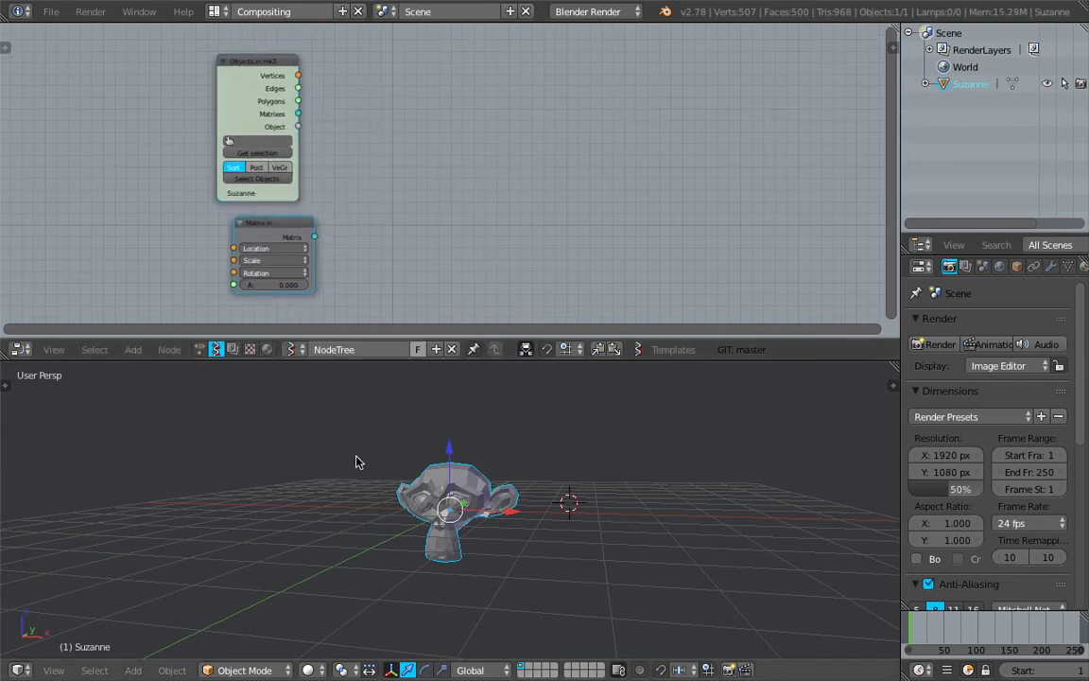
pyautogui.scroll(1, 316, 179)
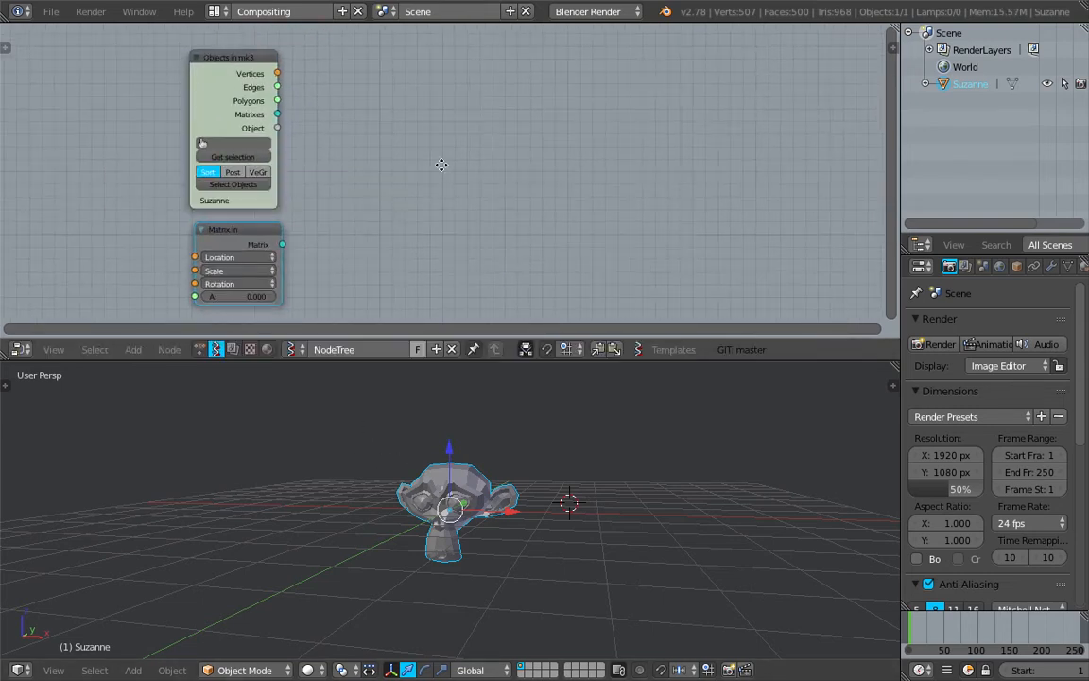
# - Add a Viewer BMesh node and connect the Objects in node's Vertices and Polygons outputs to its vertices and faces inputs
pyautogui.press('space')
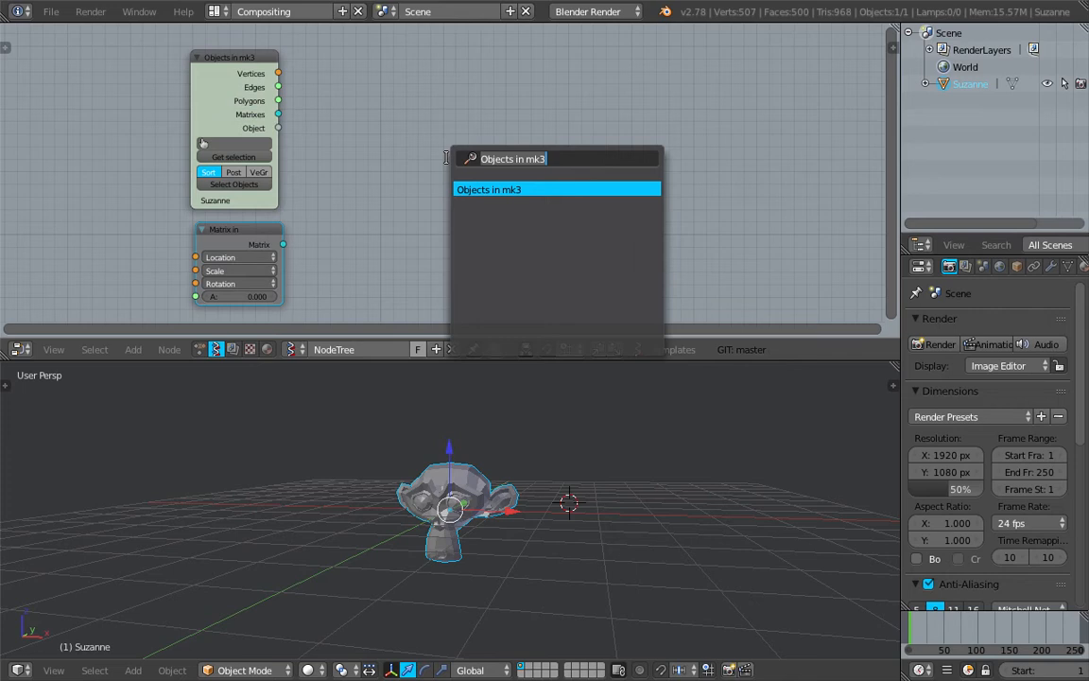
pyautogui.write('bme')
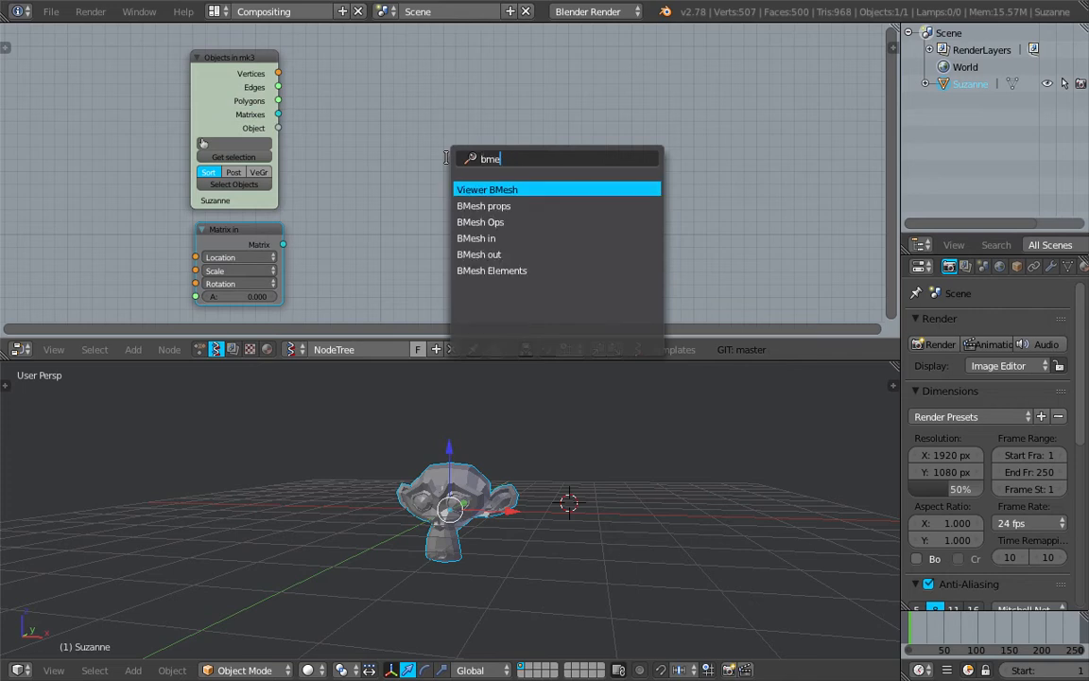
pyautogui.press('Return')
pyautogui.click(413, 98)
pyautogui.moveTo(278, 73); pyautogui.dragTo(457, 224)
pyautogui.moveTo(278, 100); pyautogui.dragTo(458, 250)
pyautogui.moveTo(284, 244); pyautogui.dragTo(324, 245)
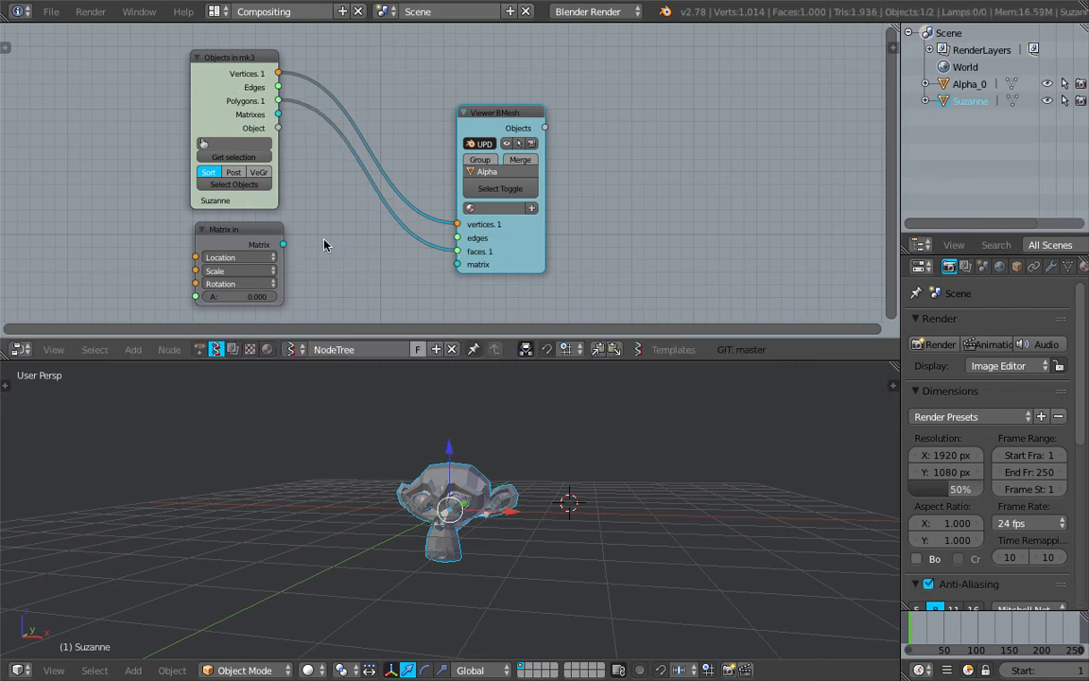
# - Search for "vec" and add a Vector in node beside the Matrix in node's inputs
pyautogui.moveTo(318, 239); pyautogui.dragTo(384, 202, button='middle')
pyautogui.moveTo(315, 198); pyautogui.dragTo(349, 210)
pyautogui.hotkey('ctrl', 's')
pyautogui.click(344, 212)
pyautogui.hotkey('shift', 'a')
pyautogui.click(180, 198)
pyautogui.write('vec')
pyautogui.click(211, 244)
pyautogui.click(133, 198)
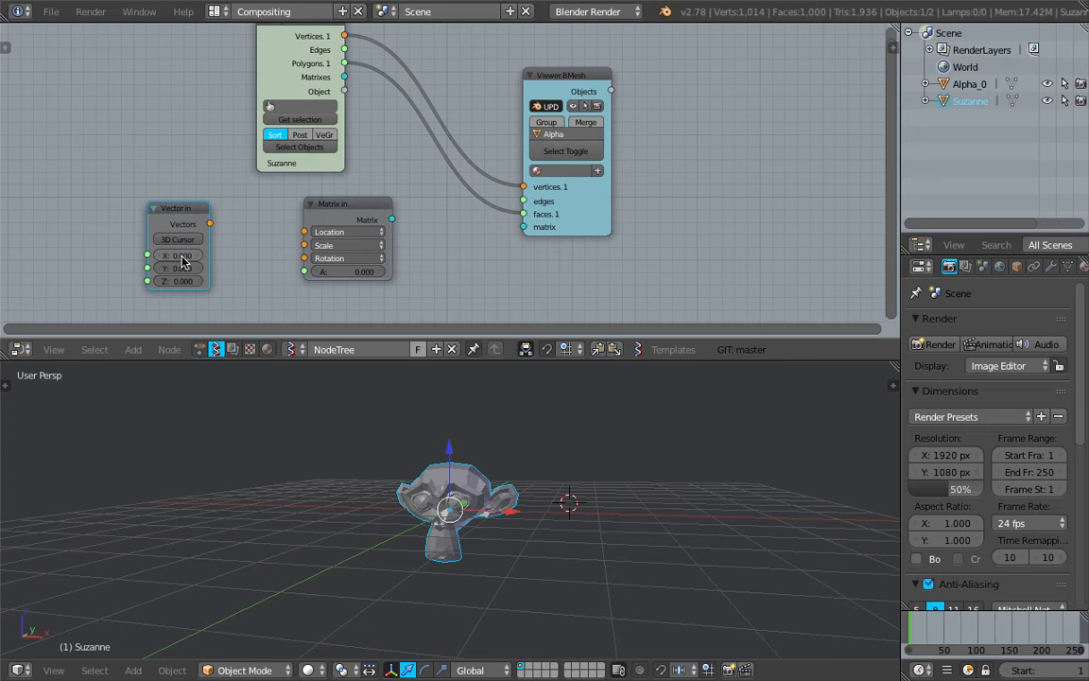
# - Link Vector in to the Matrix in Location and Matrix to the viewer's matrix input, and set the vector's X to 3.120
pyautogui.moveTo(209, 223); pyautogui.dragTo(303, 232)
pyautogui.moveTo(391, 219); pyautogui.dragTo(523, 227)
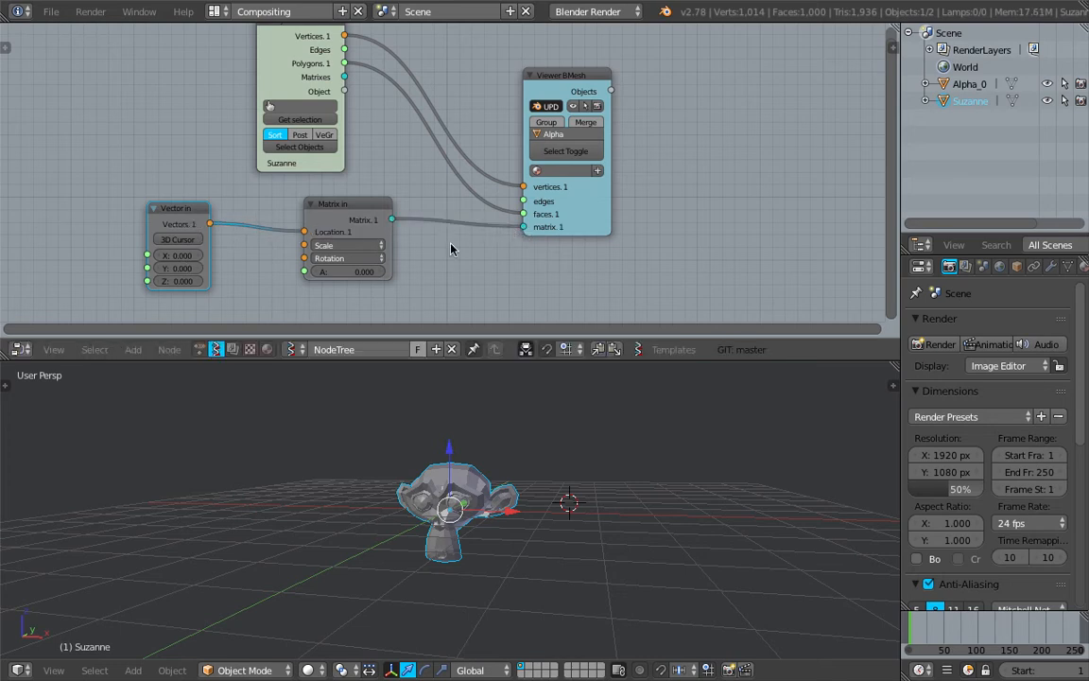
pyautogui.moveTo(178, 256); pyautogui.dragTo(267, 257)
# - Examine the offset monkey copy against the original by selecting each in the 3D view
pyautogui.rightClick(591, 494)
pyautogui.moveTo(619, 483); pyautogui.dragTo(571, 479, button='middle')
pyautogui.click(669, 461)
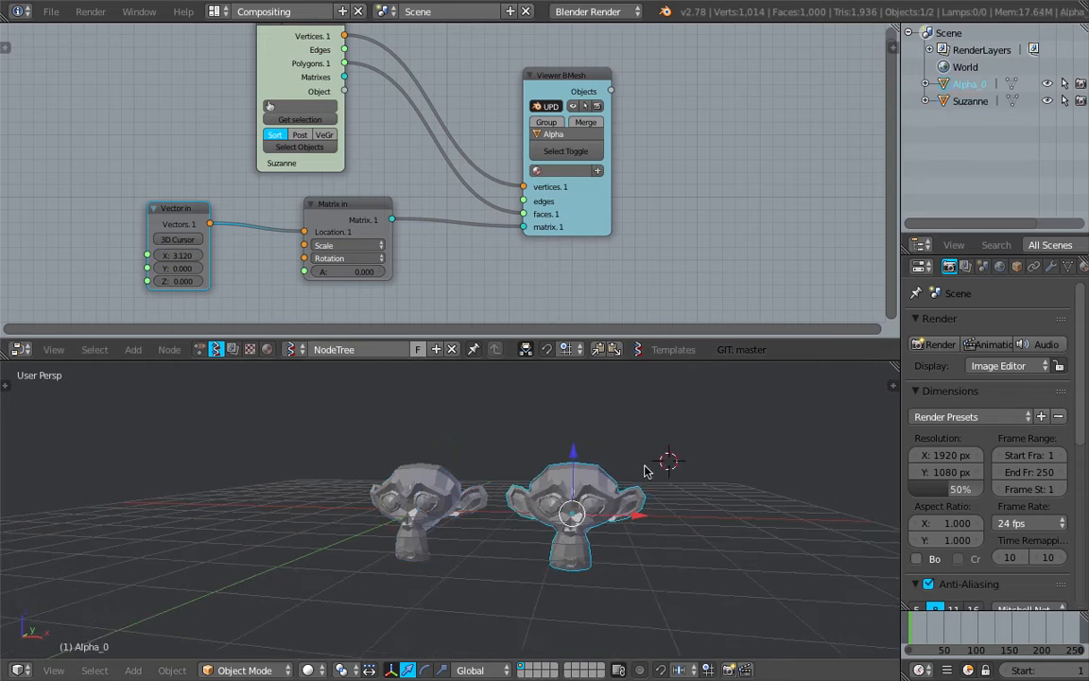
pyautogui.moveTo(646, 471); pyautogui.dragTo(606, 484, button='middle')
pyautogui.rightClick(452, 484)
pyautogui.moveTo(434, 508); pyautogui.dragTo(444, 504, button='middle')
pyautogui.hotkey('ctrl', 's')
pyautogui.click(445, 503)
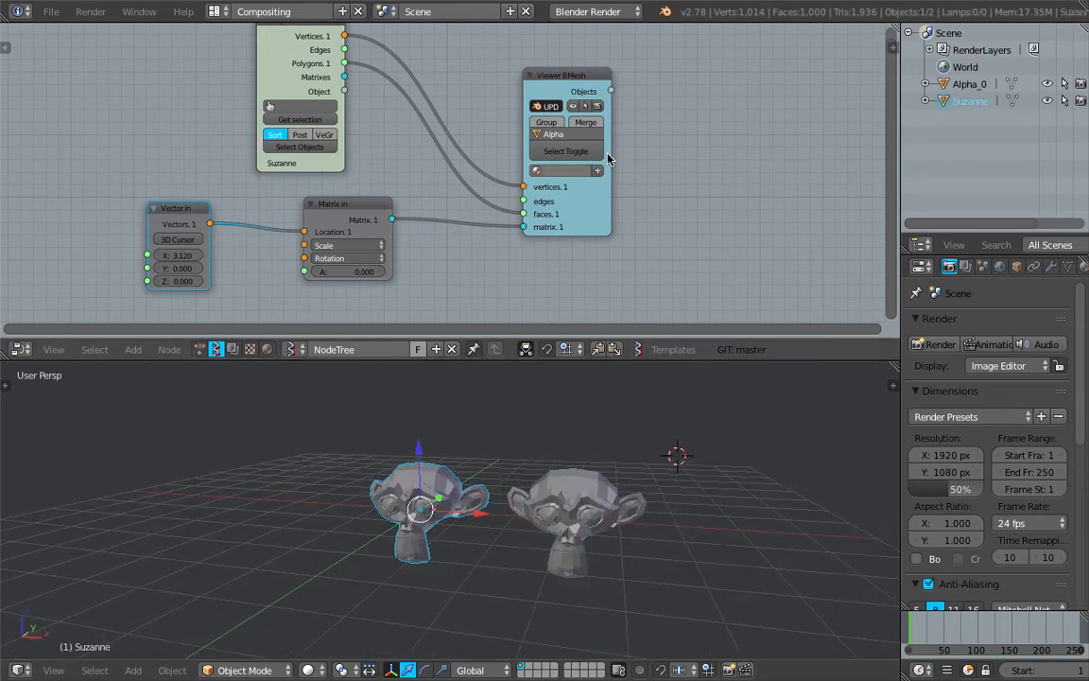
# - Spread the nodes apart and delete the Vector in node
pyautogui.moveTo(545, 177); pyautogui.dragTo(571, 149)
pyautogui.moveTo(190, 225); pyautogui.dragTo(237, 222)
pyautogui.scroll(-1, 237, 223)
pyautogui.moveTo(312, 227); pyautogui.dragTo(336, 226, button='middle')
pyautogui.moveTo(374, 223); pyautogui.dragTo(444, 213)
pyautogui.moveTo(277, 252); pyautogui.dragTo(285, 251)
pyautogui.click(280, 213)
pyautogui.press('x')
# - Add a Line node and connect its Vertices output to the Location input of Matrix in
pyautogui.hotkey('alt', 'space')
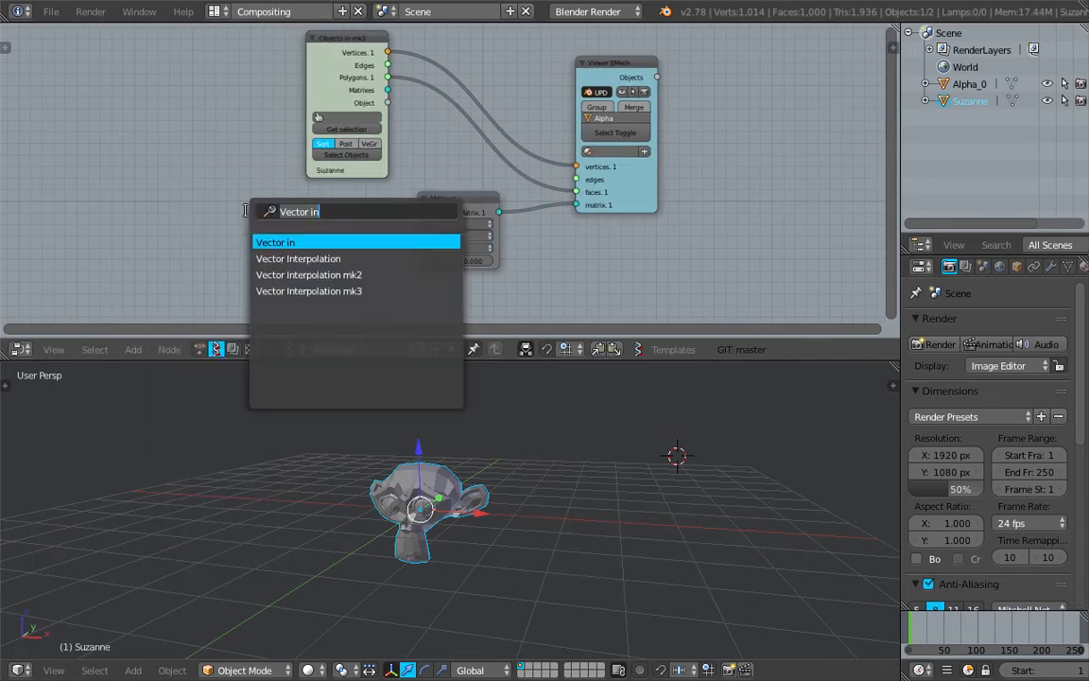
pyautogui.write('line')
pyautogui.press('Return')
pyautogui.click(248, 215)
pyautogui.moveTo(327, 230); pyautogui.dragTo(418, 224)
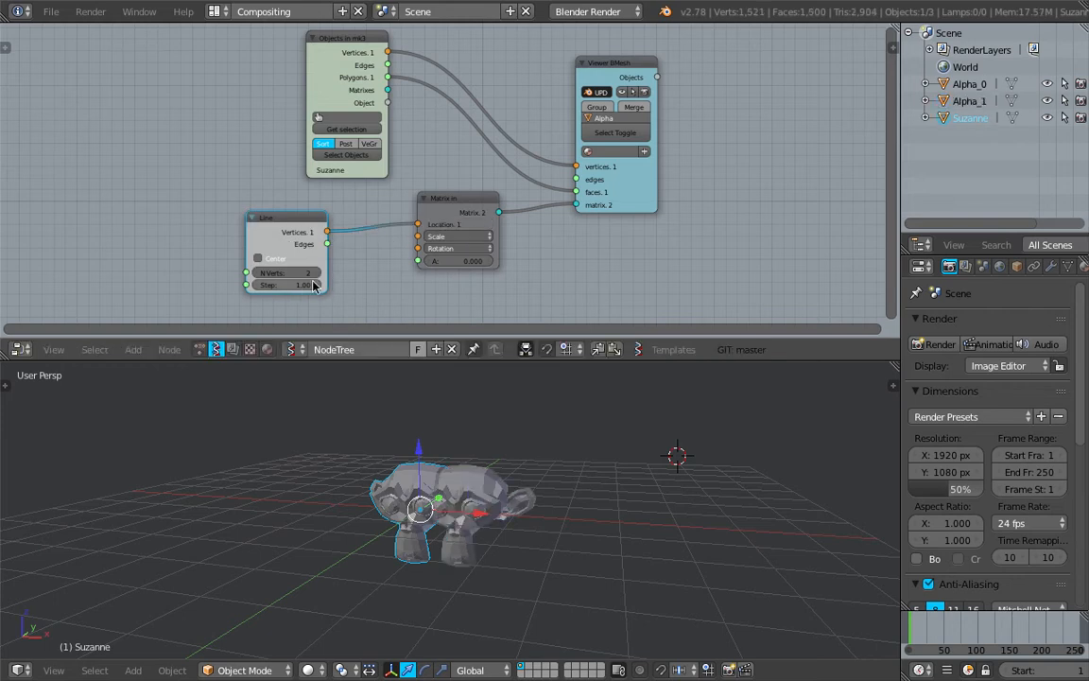
# - Set the Line node's N Verts to 9 and Step to 3.58, and move it farther from the Matrix in node
pyautogui.moveTo(299, 284); pyautogui.dragTo(325, 278)
pyautogui.scroll(-3, 425, 529)
pyautogui.moveTo(416, 530); pyautogui.dragTo(465, 532, button='middle')
pyautogui.moveTo(296, 286); pyautogui.dragTo(332, 276)
pyautogui.moveTo(523, 457); pyautogui.dragTo(259, 480, button='middle')
pyautogui.moveTo(319, 243); pyautogui.dragTo(269, 243)
# - Search for "ran" and insert a Randomize input vertices node between the Line and Matrix in nodes
pyautogui.hotkey('shift', 'a')
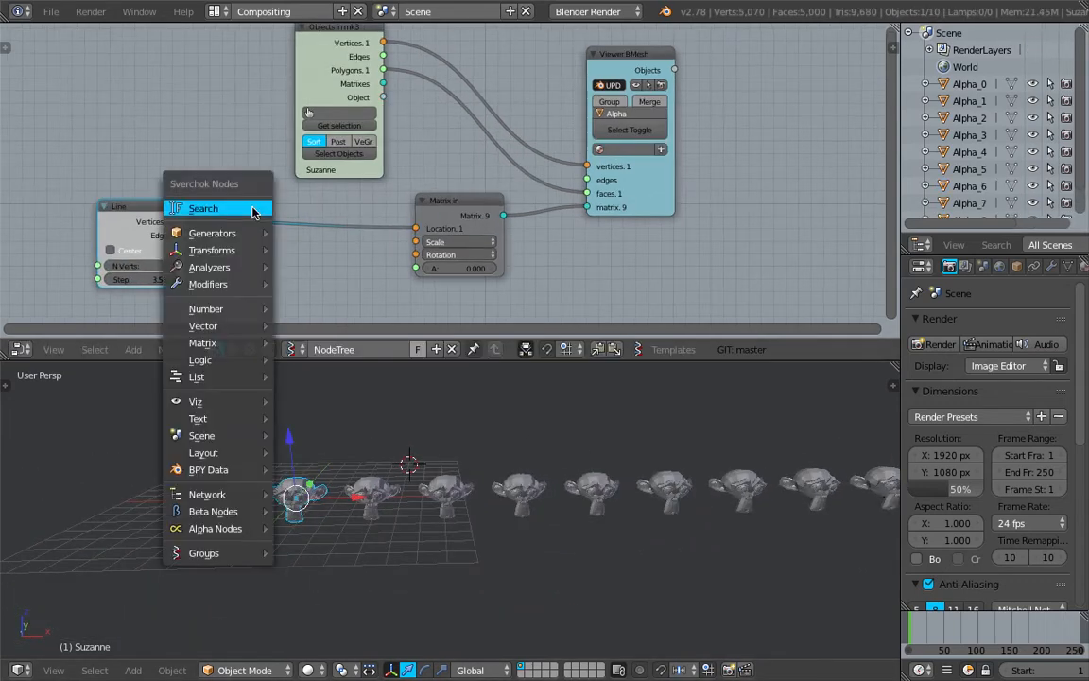
pyautogui.click(254, 211)
pyautogui.write('ran')
pyautogui.press('Down')
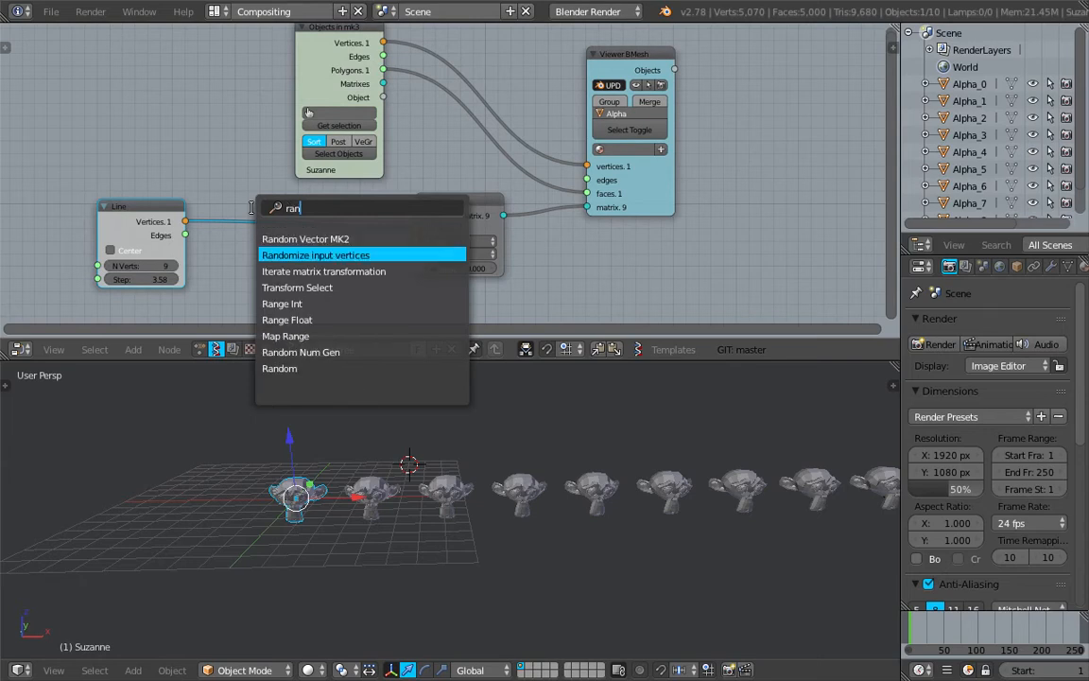
pyautogui.press('Return')
pyautogui.click(253, 211)
# - Set the randomize node's X and Y amplitudes to 1.44 and Z amplitude to 1.08, and inspect the scattered monkeys
pyautogui.moveTo(293, 253); pyautogui.dragTo(364, 267)
pyautogui.moveTo(293, 280); pyautogui.dragTo(654, 441)
pyautogui.keyDown('shift'); pyautogui.moveTo(689, 459); pyautogui.dragTo(642, 462, button='middle'); pyautogui.keyUp('shift')
pyautogui.rightClick(593, 464)
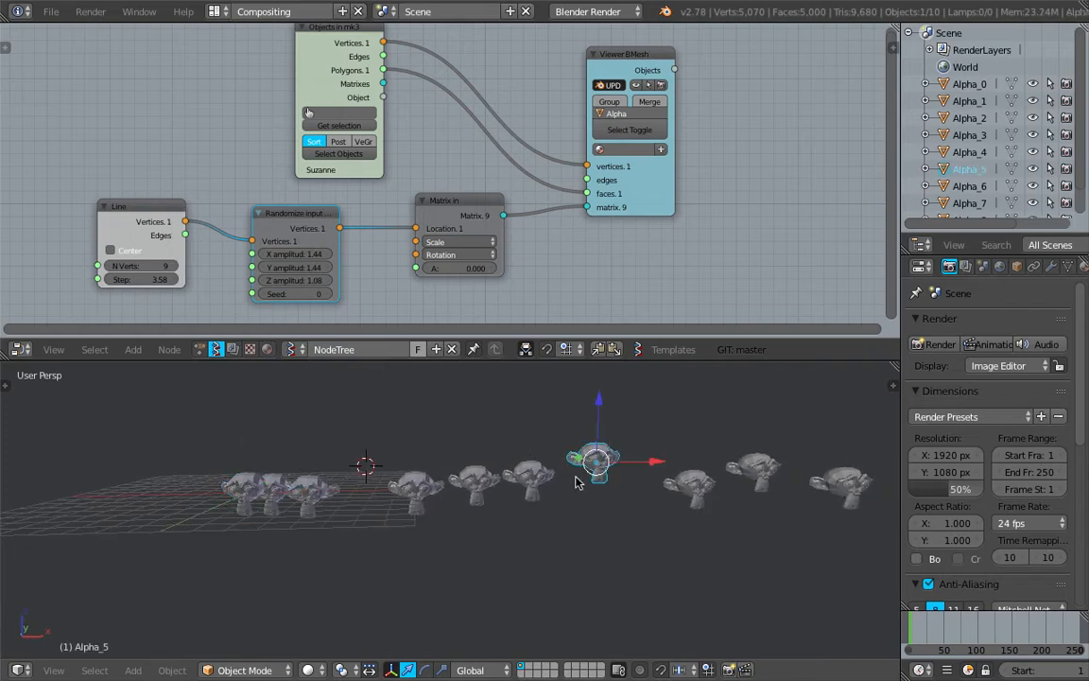
pyautogui.keyDown('shift'); pyautogui.moveTo(678, 486); pyautogui.dragTo(631, 486, button='middle'); pyautogui.keyUp('shift')
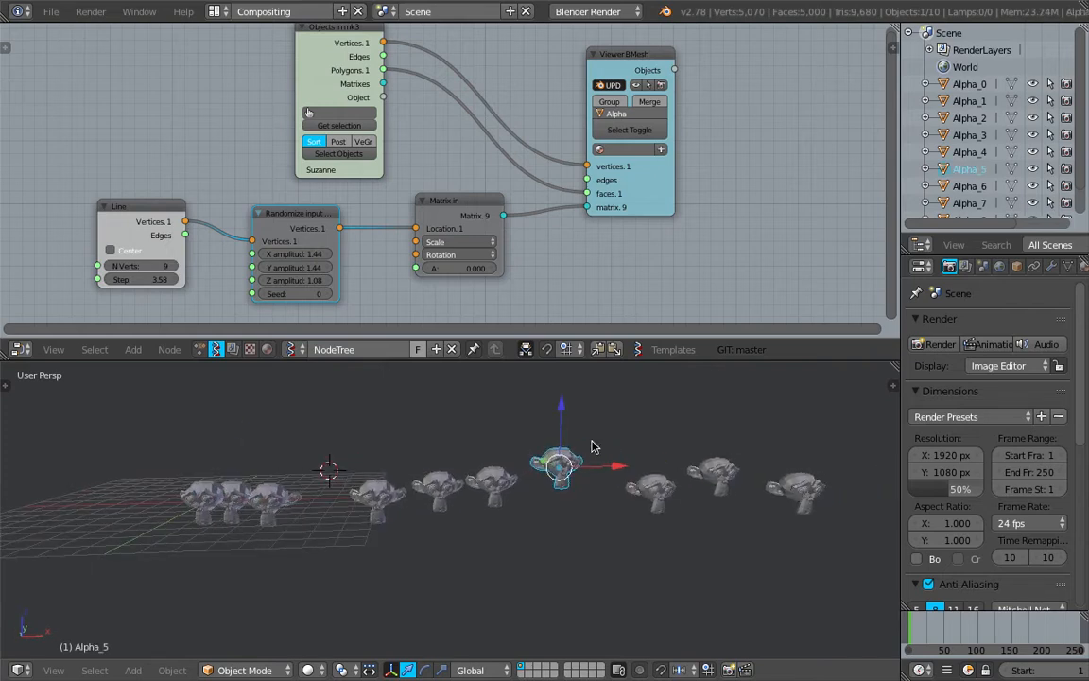
# - Make the node editor area taller and move the Line, Randomize and Viewer BMesh nodes closer to Matrix in
pyautogui.click(450, 210)
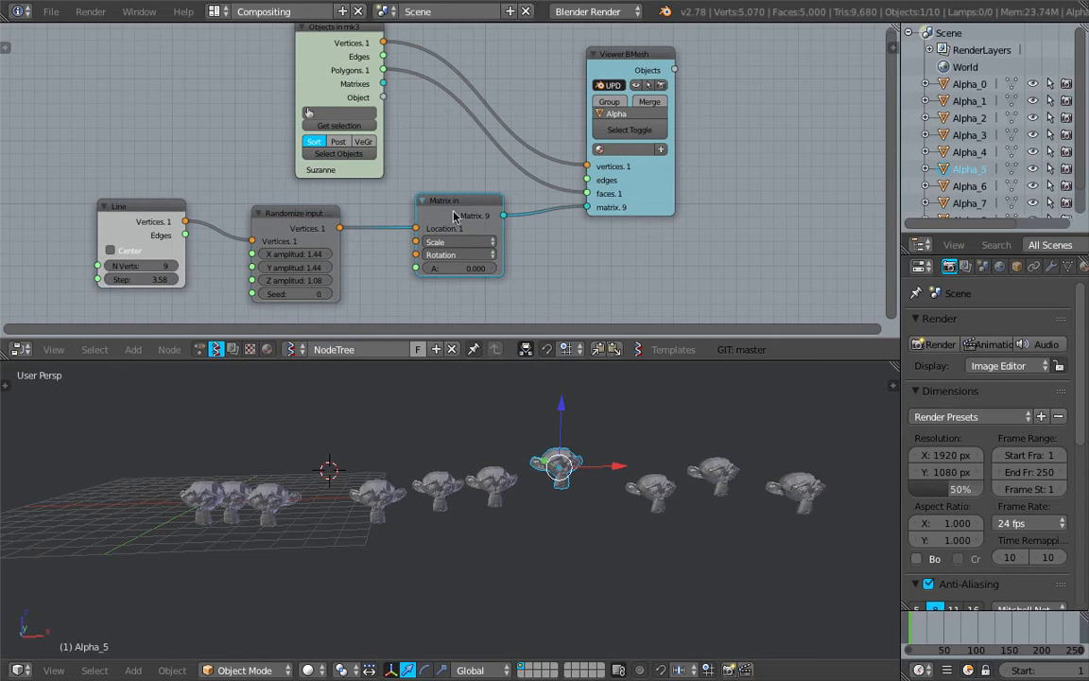
pyautogui.scroll(1, 525, 199)
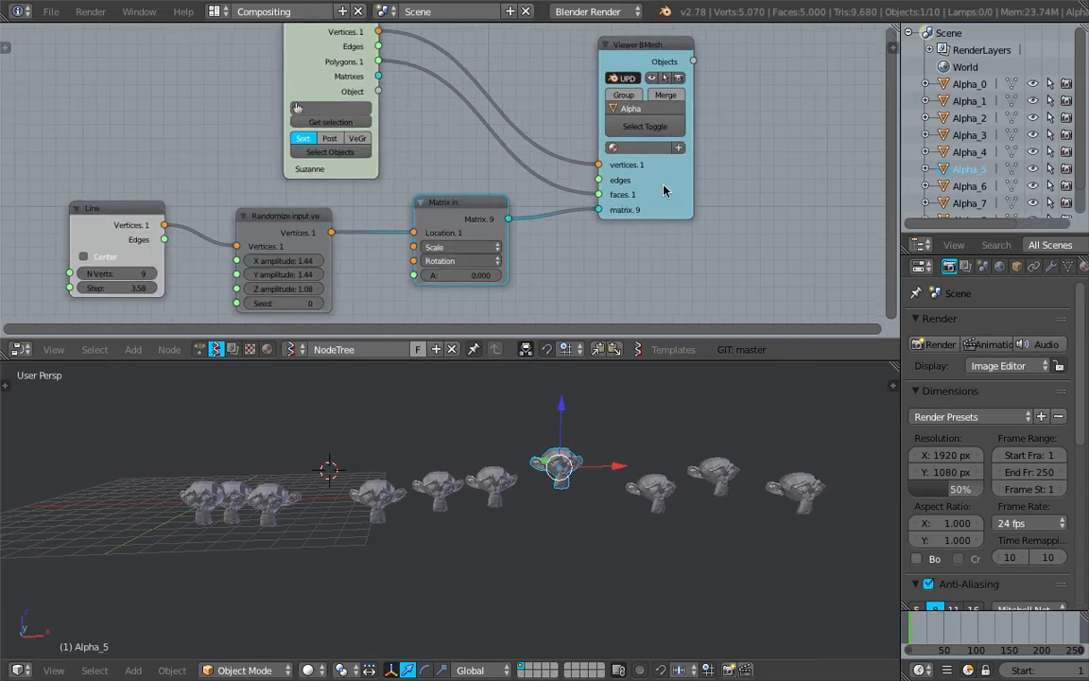
pyautogui.moveTo(661, 186); pyautogui.dragTo(684, 184)
pyautogui.scroll(1, 511, 198)
pyautogui.scroll(-1, 511, 204)
pyautogui.moveTo(555, 190); pyautogui.dragTo(584, 211, button='middle')
pyautogui.click(507, 230)
pyautogui.moveTo(507, 230); pyautogui.dragTo(501, 220, button='middle')
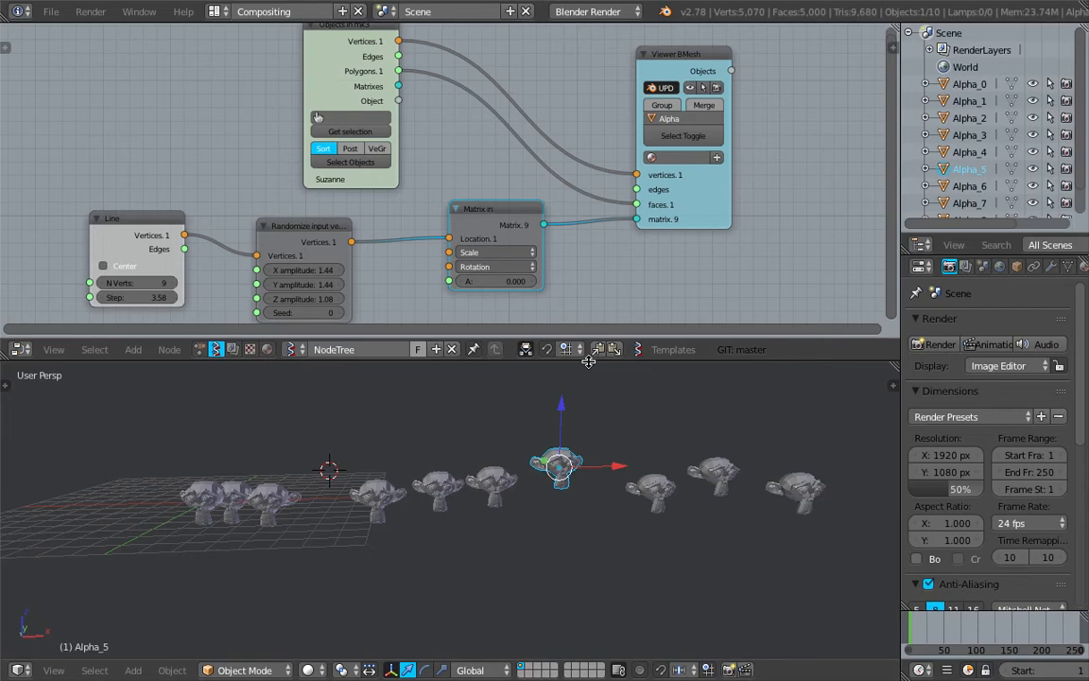
pyautogui.moveTo(586, 361); pyautogui.dragTo(605, 413)
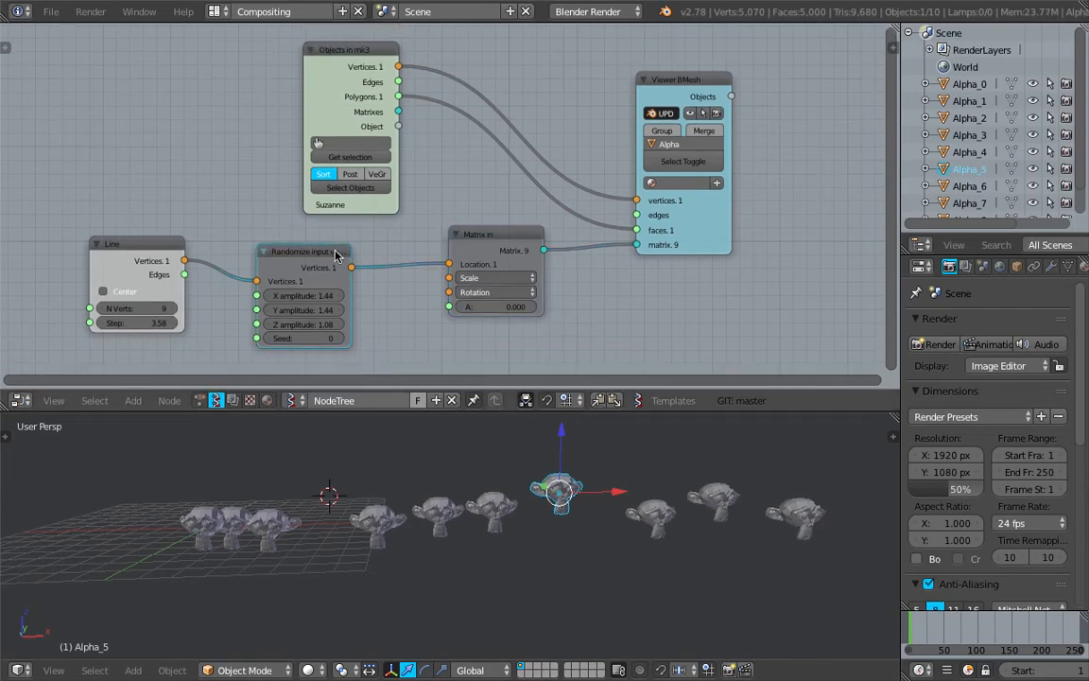
pyautogui.moveTo(304, 252); pyautogui.dragTo(344, 256)
pyautogui.moveTo(699, 97); pyautogui.dragTo(687, 82)
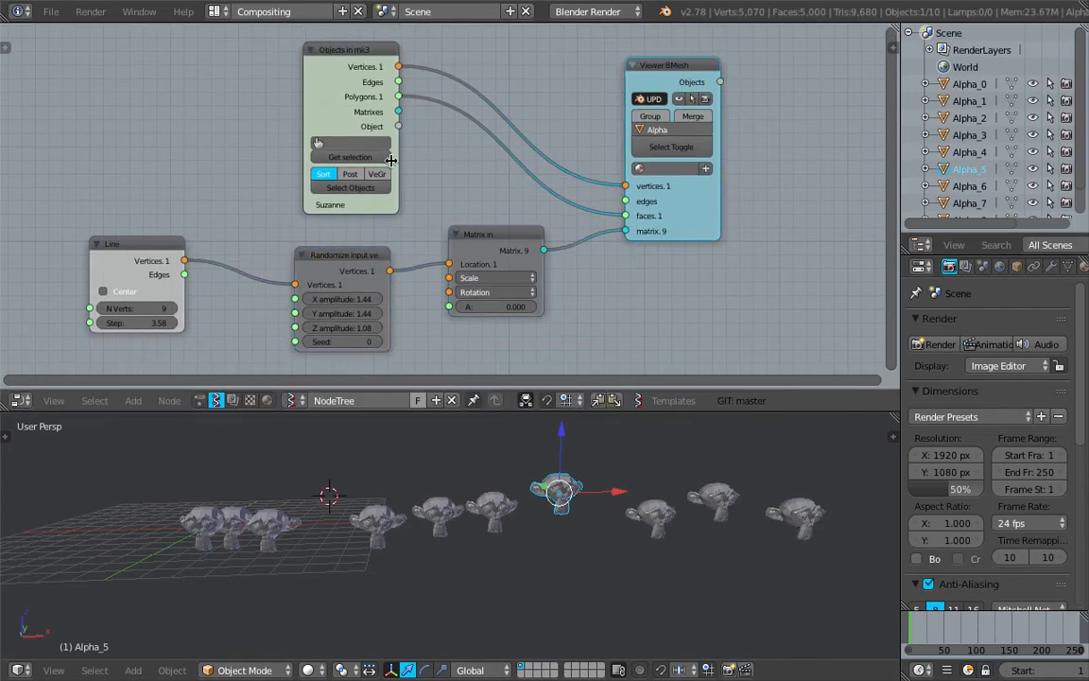
pyautogui.moveTo(143, 246); pyautogui.dragTo(168, 248)
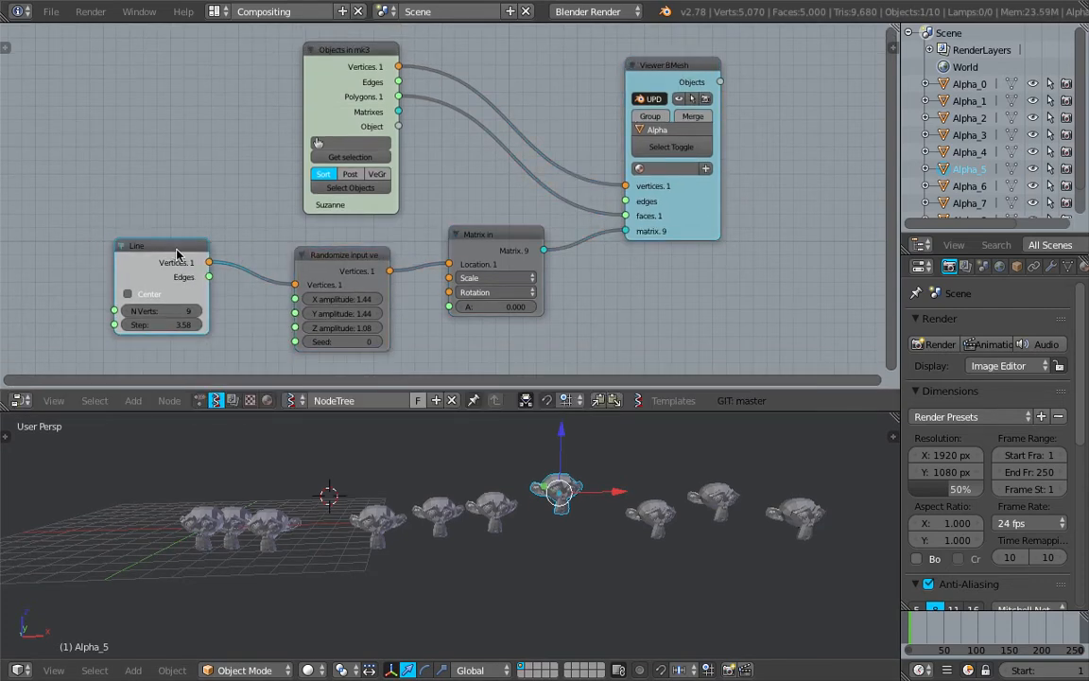
# - Reduce the Line node's N Verts to 2 and delete the Line, Randomize and Matrix in nodes
pyautogui.moveTo(129, 315); pyautogui.dragTo(95, 315)
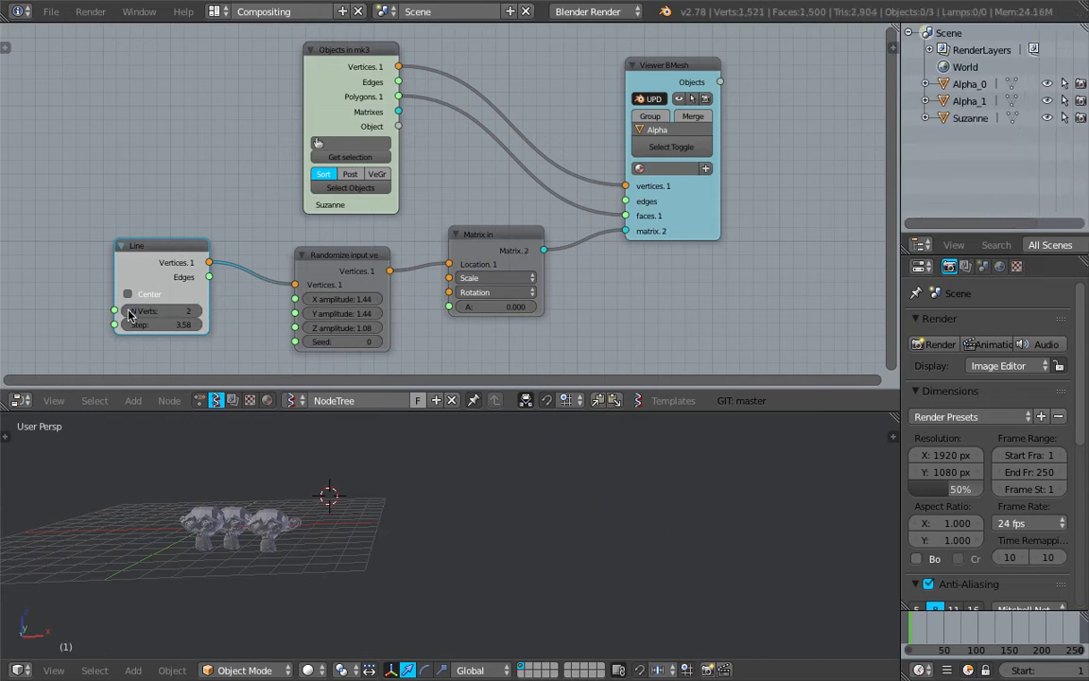
pyautogui.press('Delete')
pyautogui.click(331, 258)
pyautogui.press('Delete')
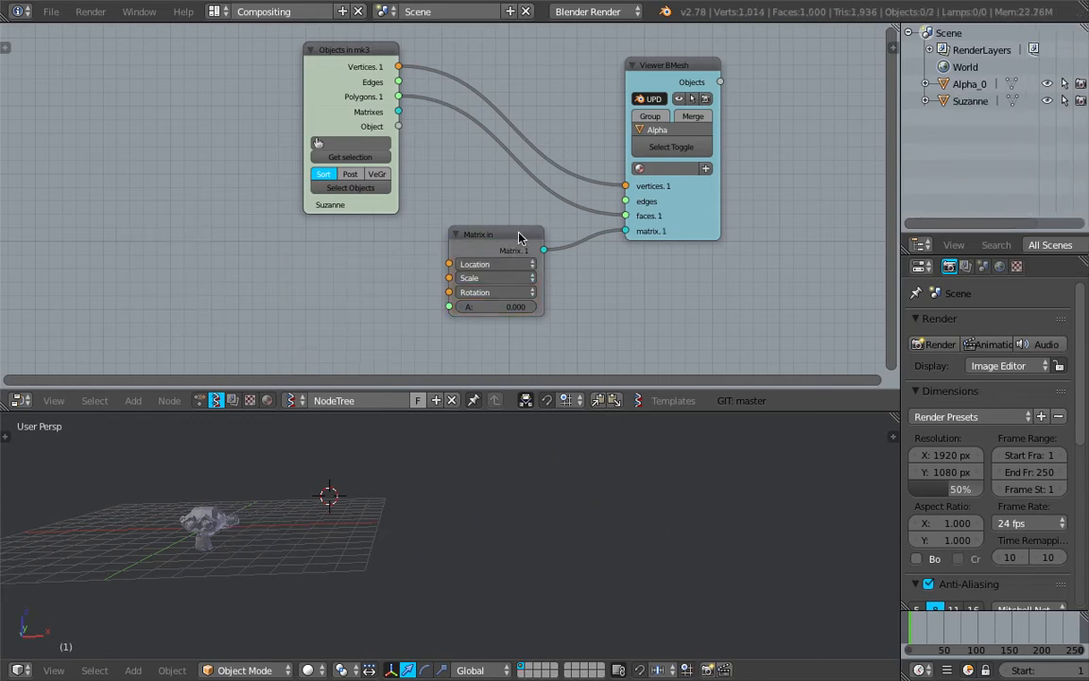
pyautogui.press('x')
pyautogui.moveTo(499, 244); pyautogui.dragTo(528, 252, button='middle')
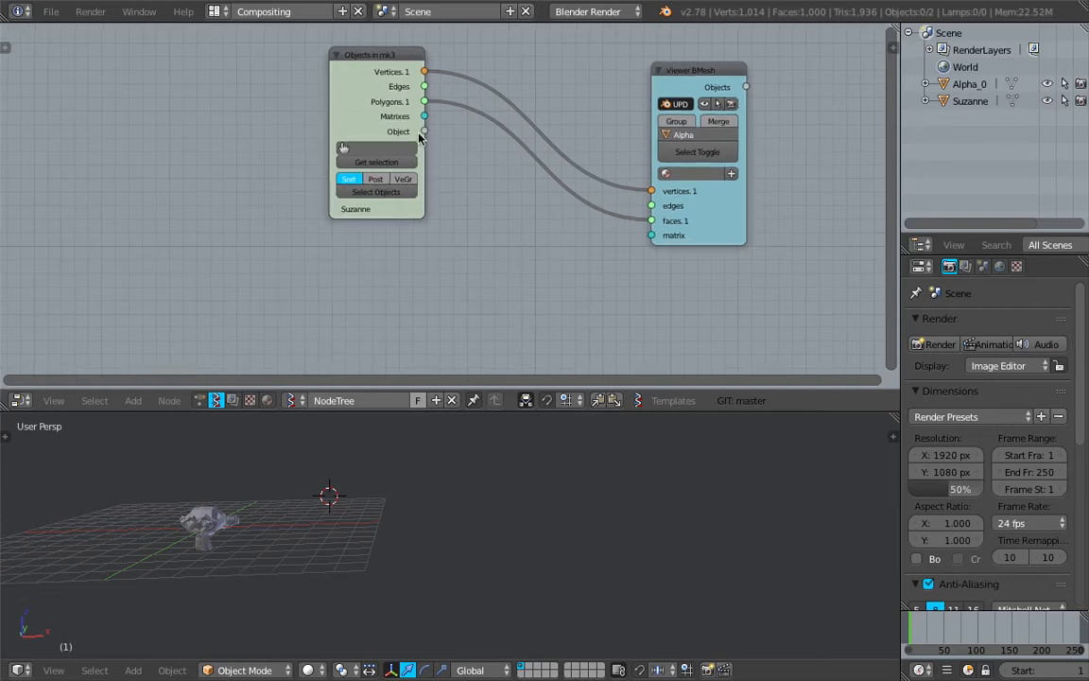
# - Select the generated monkey in the 3D view and delete the Viewer BMesh node
pyautogui.rightClick(202, 514)
pyautogui.keyDown('shift'); pyautogui.moveTo(284, 506); pyautogui.dragTo(511, 513, button='middle'); pyautogui.keyUp('shift')
pyautogui.moveTo(510, 513); pyautogui.dragTo(487, 511, button='middle')
pyautogui.scroll(3, 462, 559)
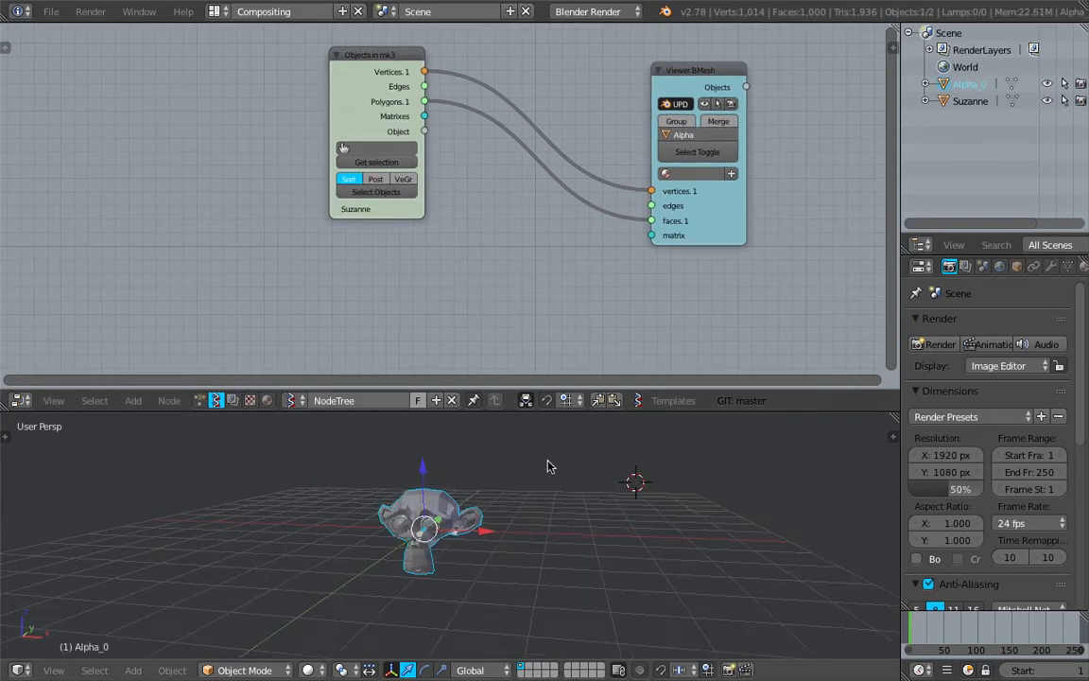
pyautogui.click(690, 75)
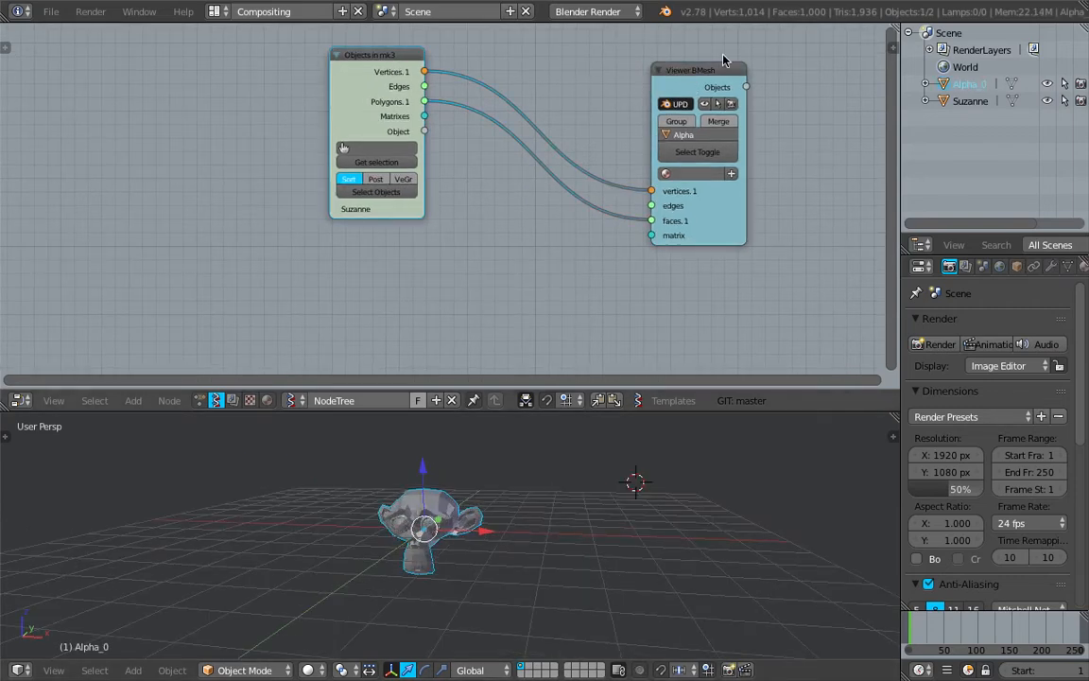
pyautogui.press('x')
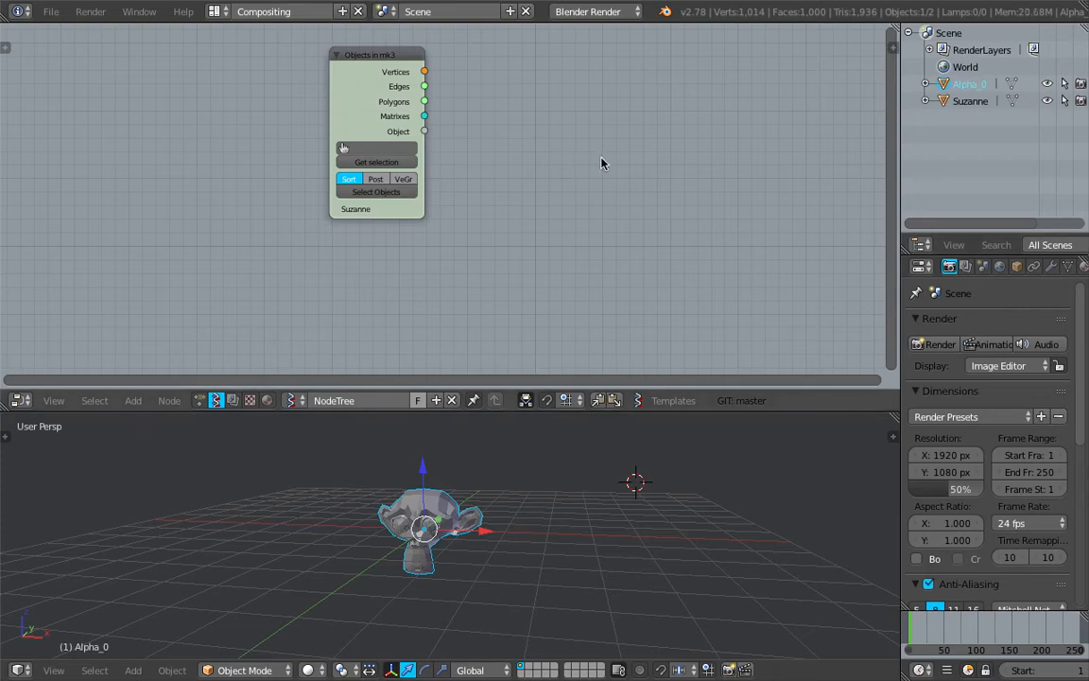
# - Search for "object" and add an Object ID Set MK2 node
pyautogui.hotkey('shift', 'a')
pyautogui.click(605, 156)
pyautogui.write('object')
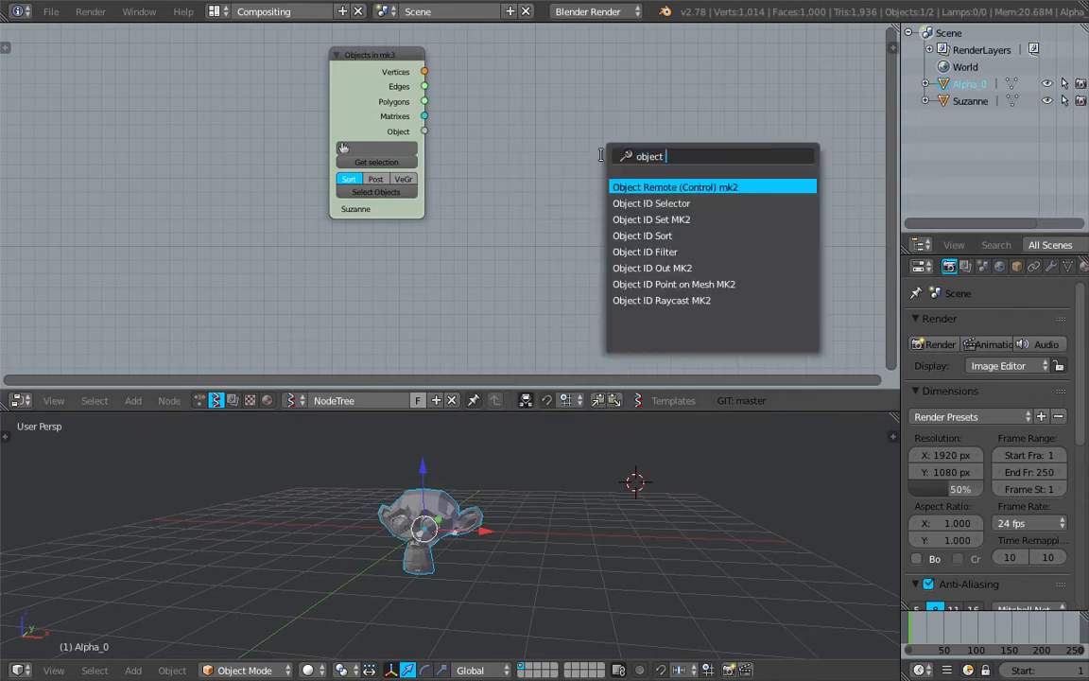
pyautogui.press('Down')
pyautogui.press('Down')
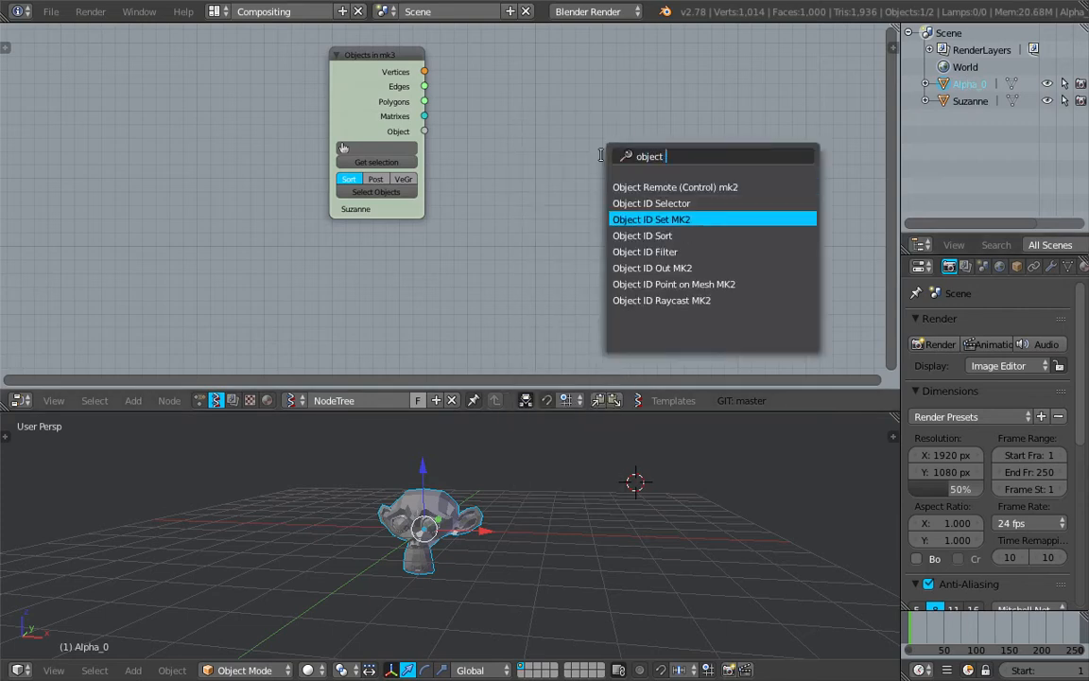
pyautogui.press('Return')
pyautogui.click(544, 142)
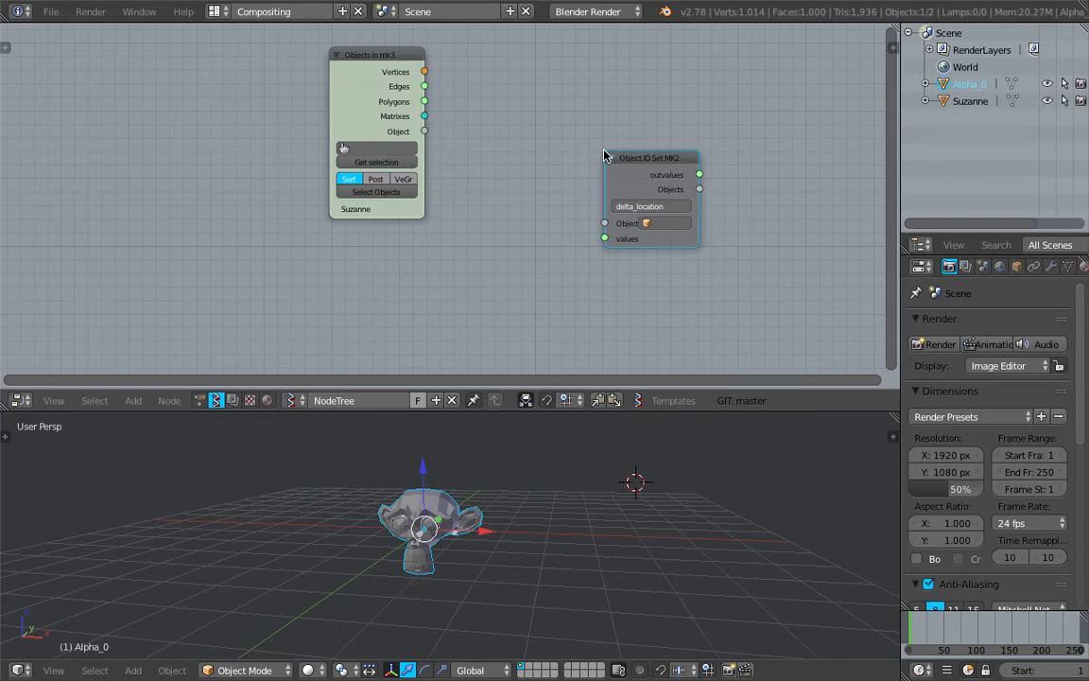
# - Delete the leftover Alpha_0 object from the scene and the Objects in mk3 node from the tree
pyautogui.rightClick(964, 84)
pyautogui.click(955, 144)
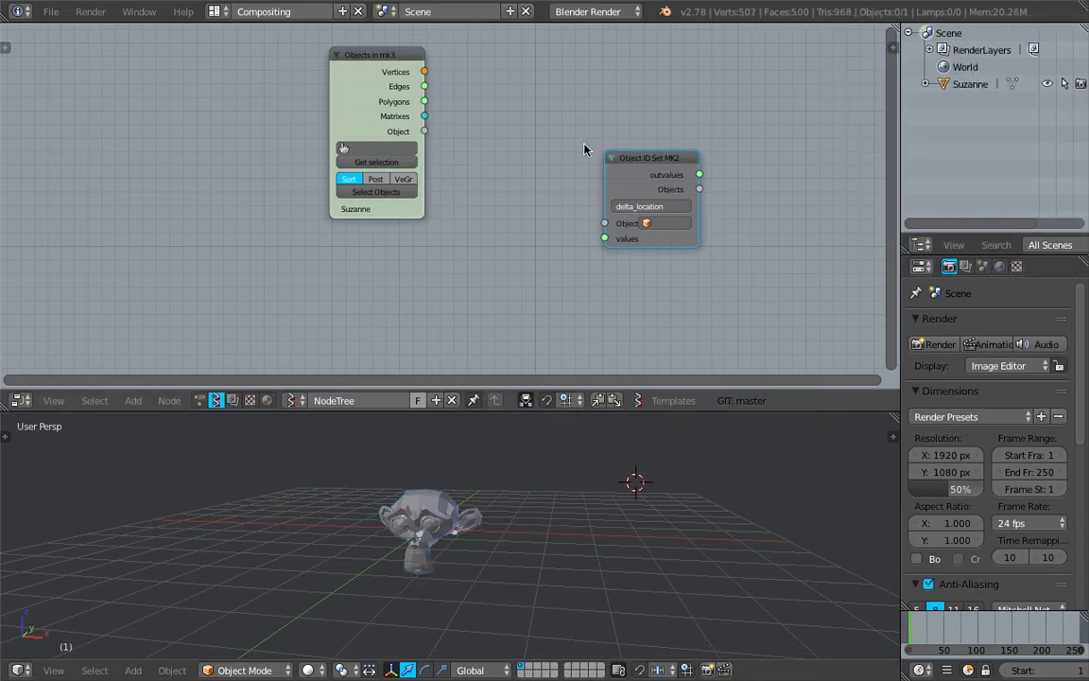
pyautogui.press('x')
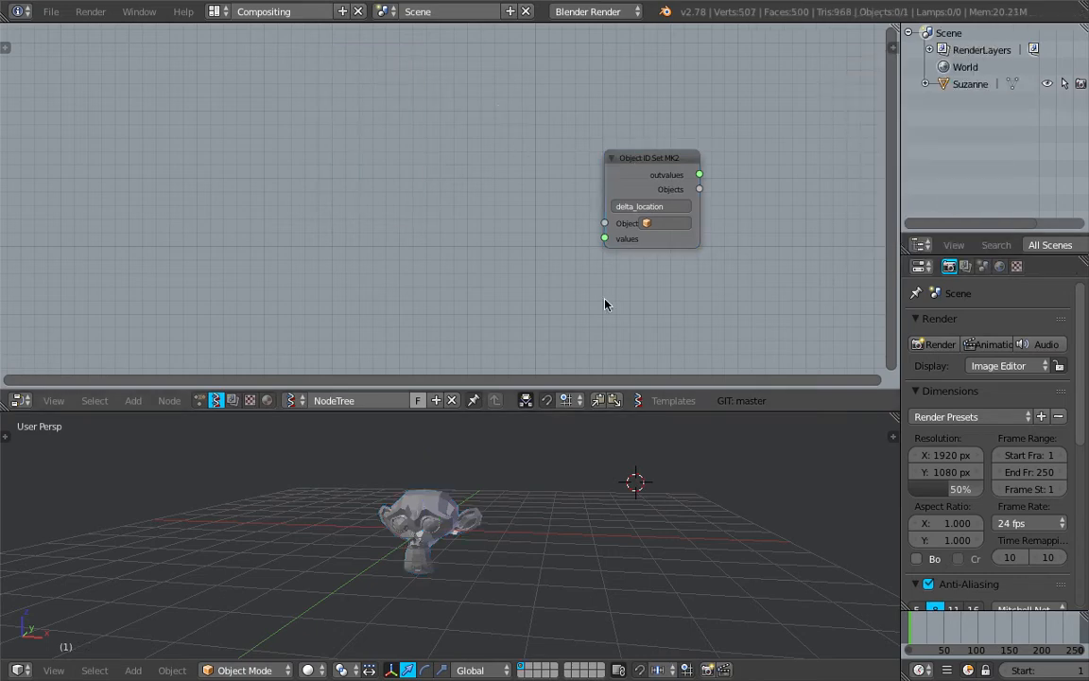
# - Widen the Object ID Set MK2 node and choose Suzanne as its object
pyautogui.rightClick(429, 556)
pyautogui.scroll(2, 457, 526)
pyautogui.moveTo(457, 526); pyautogui.dragTo(544, 518, button='middle')
pyautogui.scroll(1, 495, 301)
pyautogui.moveTo(511, 266); pyautogui.dragTo(469, 250, button='middle')
pyautogui.click(628, 214)
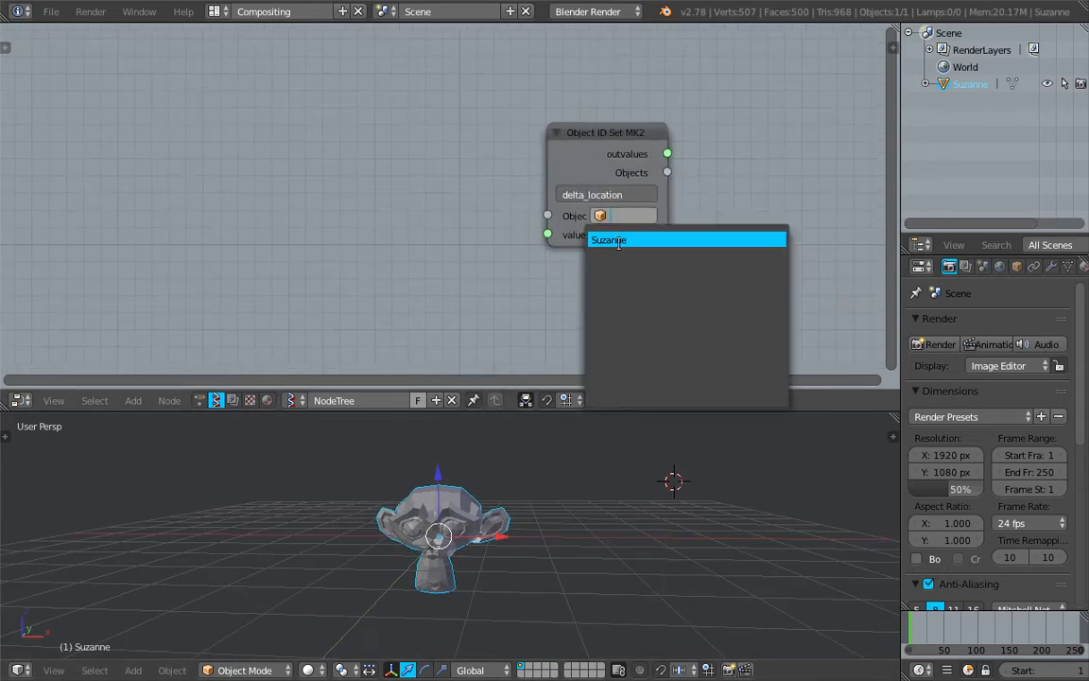
pyautogui.moveTo(550, 153); pyautogui.dragTo(504, 153)
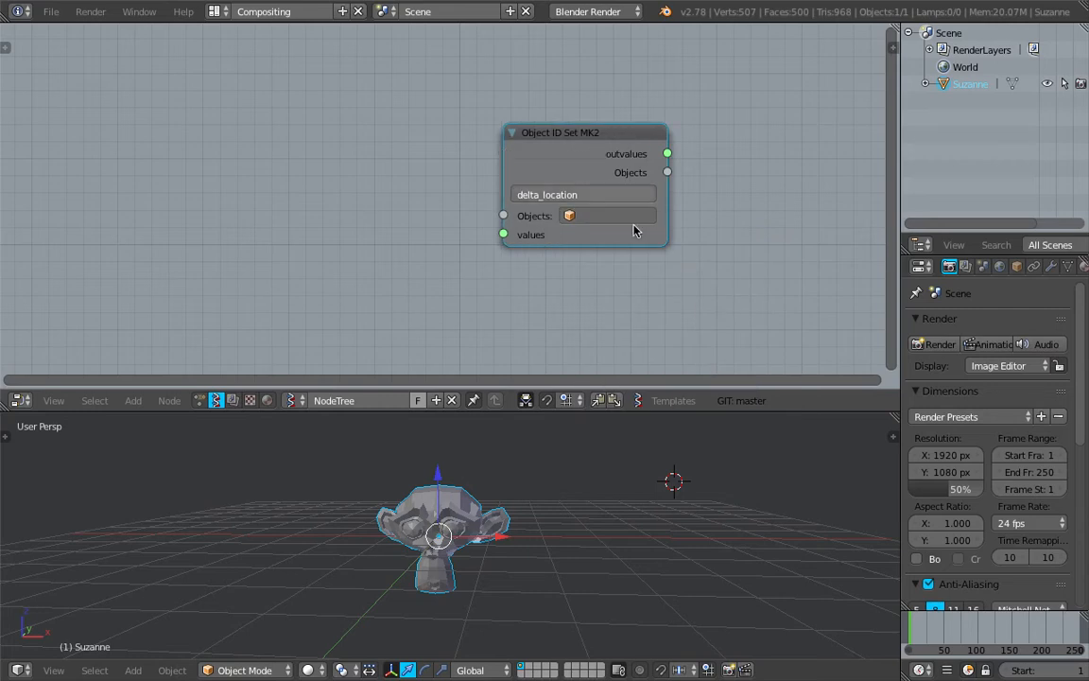
pyautogui.click(605, 216)
pyautogui.click(616, 240)
# - Widen the outliner and properties areas beside the node editor and 3D view
pyautogui.scroll(2, 519, 151)
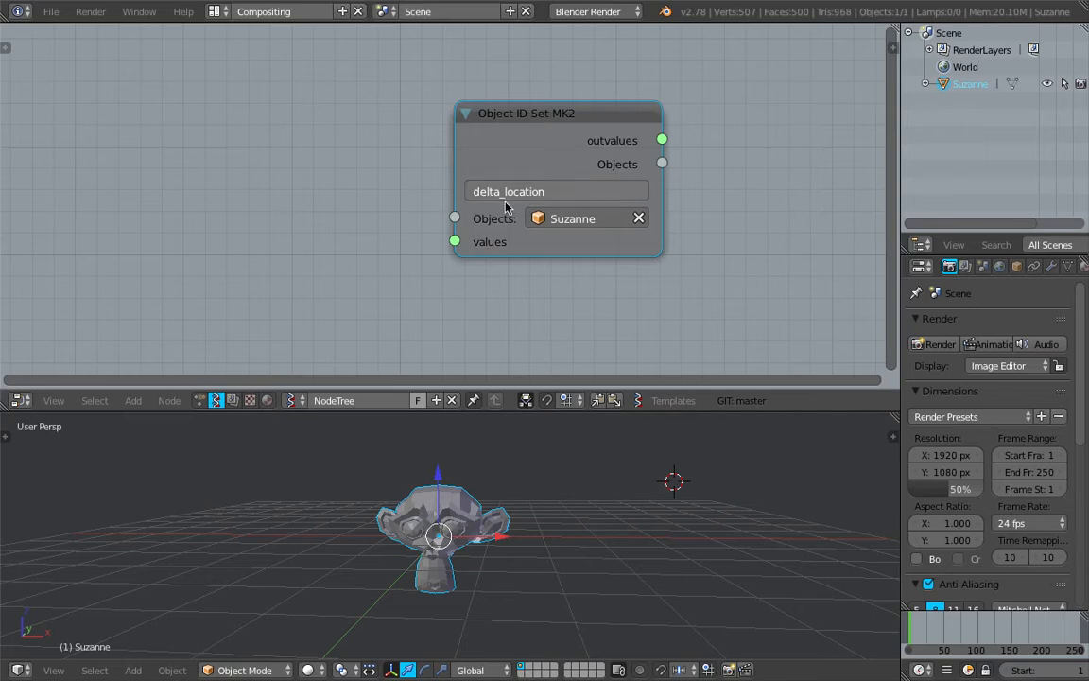
pyautogui.moveTo(598, 490); pyautogui.dragTo(550, 486, button='middle')
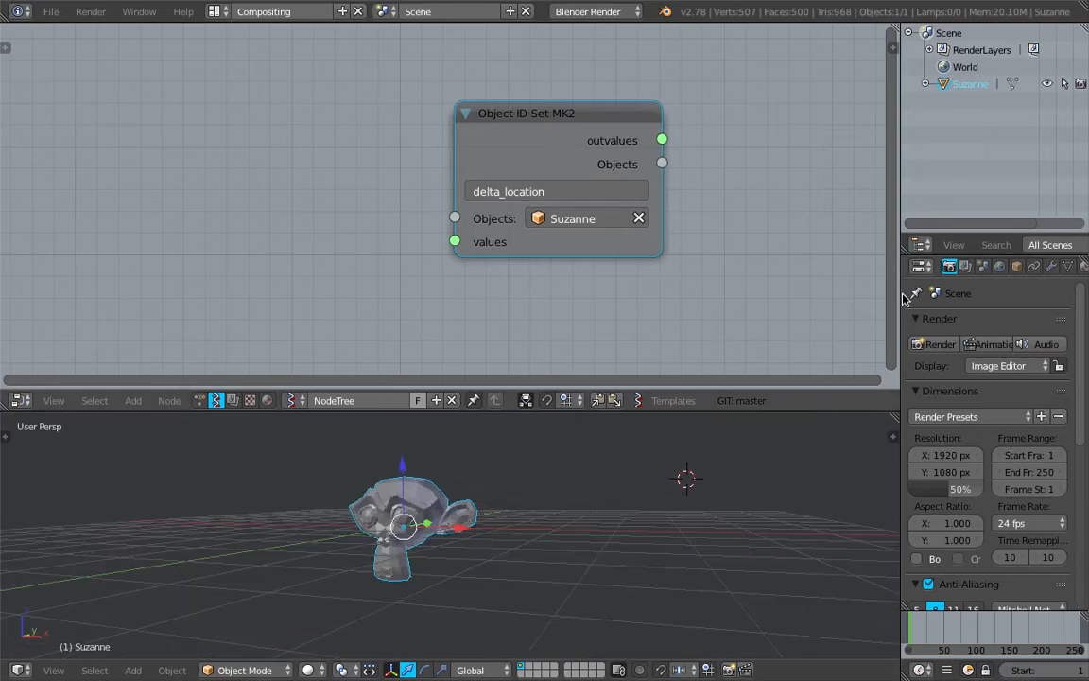
pyautogui.moveTo(901, 294); pyautogui.dragTo(783, 298)
pyautogui.moveTo(639, 469); pyautogui.dragTo(478, 505, button='middle')
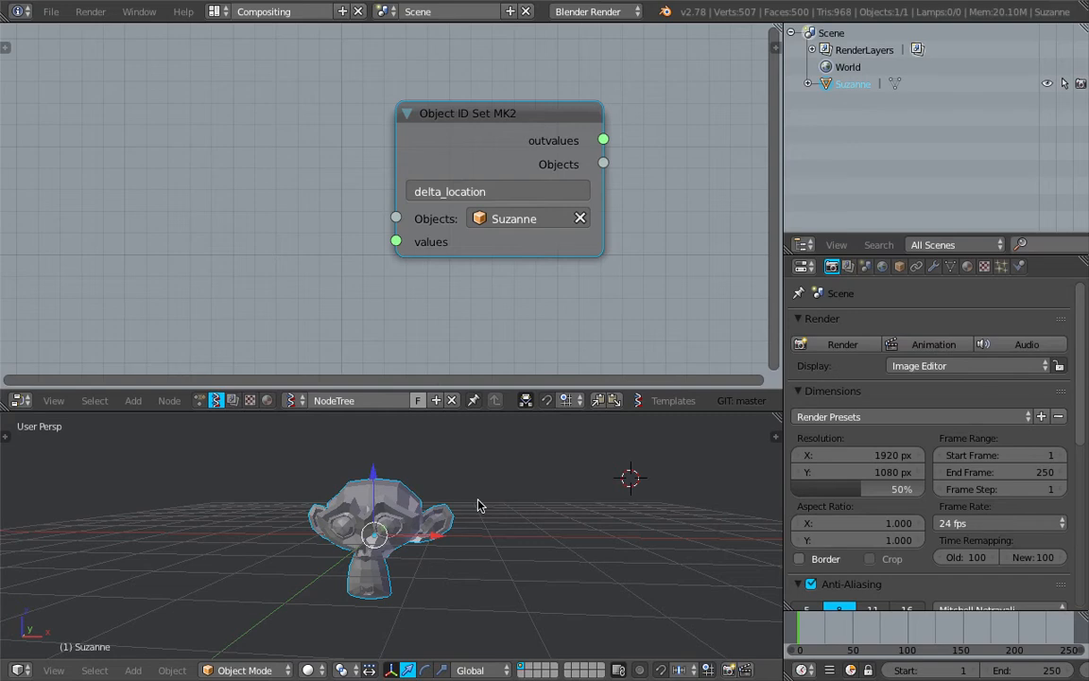
# - Open Suzanne's object properties and expand the Delta Transform section
pyautogui.click(900, 266)
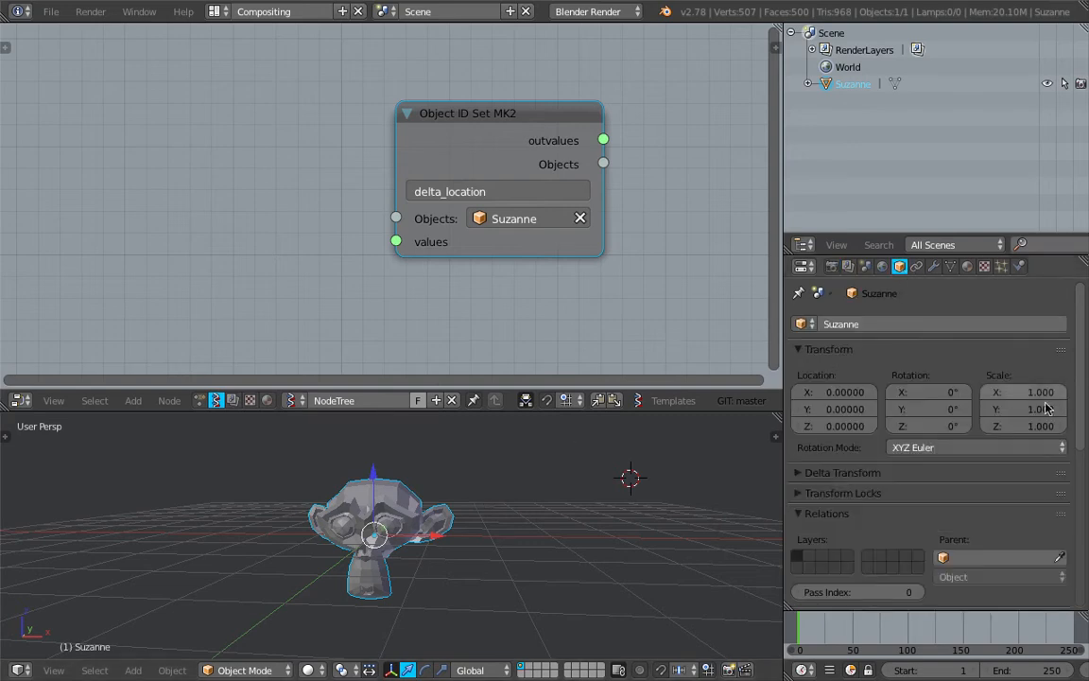
pyautogui.click(862, 479)
pyautogui.scroll(-3, 854, 435)
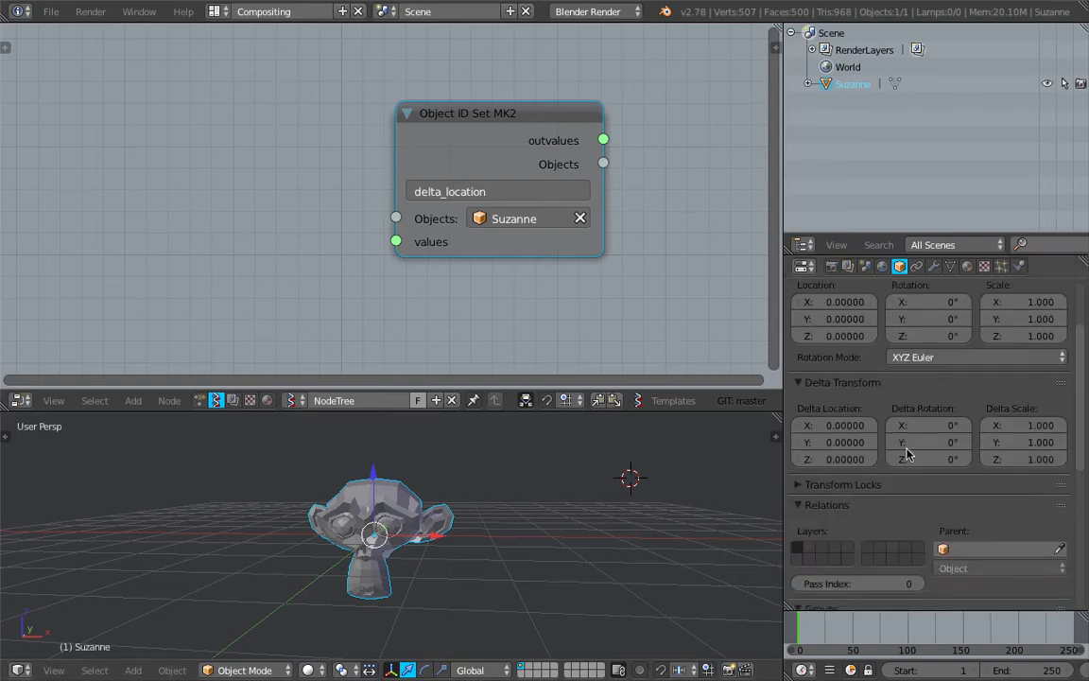
pyautogui.scroll(1, 853, 433)
# - Set Suzanne's delta location to about X 0.49, Y 0.90 and Z 1.36
pyautogui.moveTo(840, 460); pyautogui.dragTo(906, 476)
pyautogui.moveTo(842, 493); pyautogui.dragTo(923, 494)
pyautogui.scroll(-1, 528, 486)
pyautogui.moveTo(528, 486); pyautogui.dragTo(592, 491, button='middle')
pyautogui.moveTo(841, 494); pyautogui.dragTo(889, 493)
pyautogui.moveTo(824, 475)
pyautogui.mouseDown()
pyautogui.moveTo(845, 475)
pyautogui.moveTo(833, 458)
pyautogui.mouseUp()
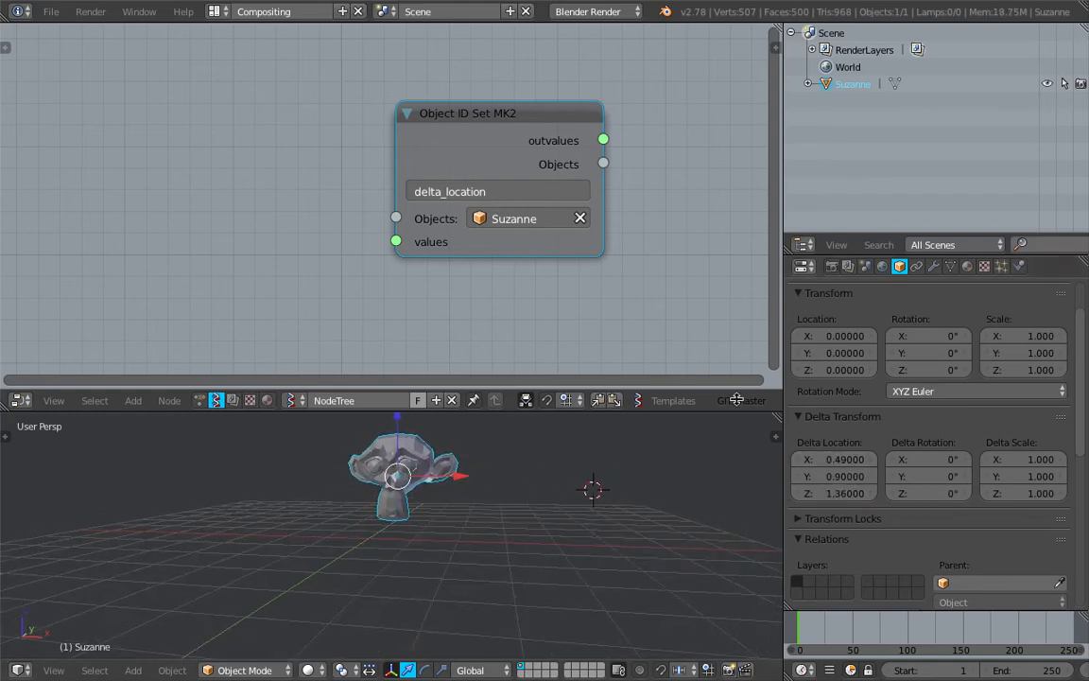
# - Show the 3D view's transform properties and enter 0 for all three of Suzanne's location values
pyautogui.press('n')
pyautogui.moveTo(688, 469); pyautogui.dragTo(699, 500)
pyautogui.scroll(-1, 693, 589)
pyautogui.scroll(1, 690, 511)
pyautogui.write('0')
pyautogui.press('Return')
# - Change Suzanne's delta location to about X 1.06 and Y 0.80, and delta rotation to about X 24°, Y 21.7° and Z 10.1°
pyautogui.moveTo(834, 459); pyautogui.dragTo(877, 459)
pyautogui.moveTo(868, 475); pyautogui.dragTo(943, 494)
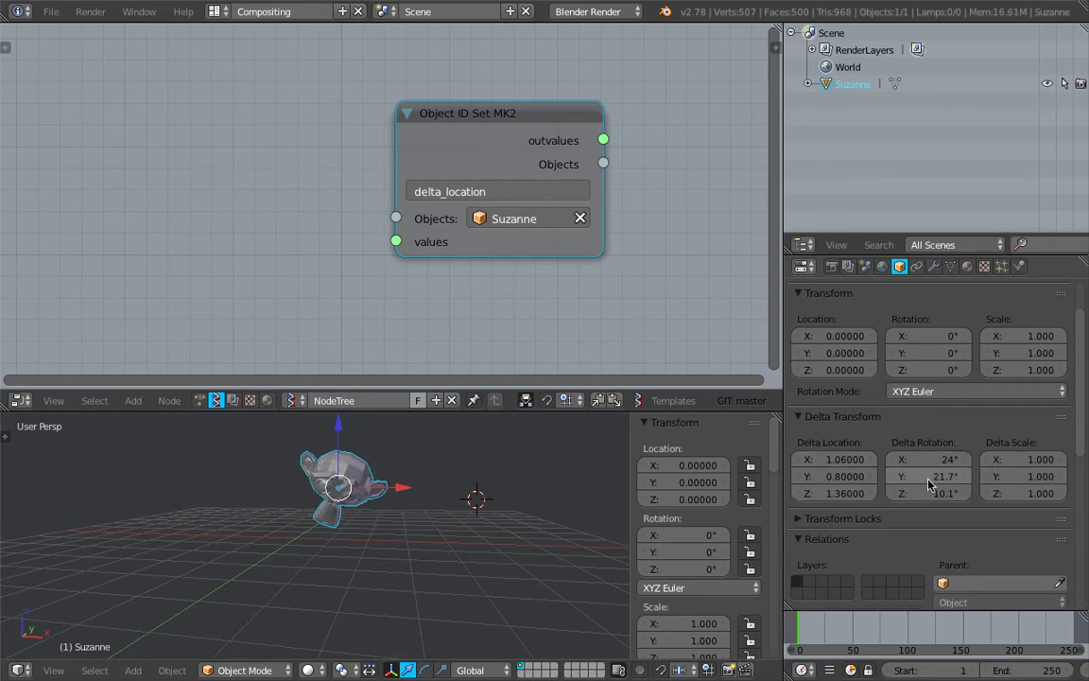
pyautogui.moveTo(457, 487); pyautogui.dragTo(441, 489, button='middle')
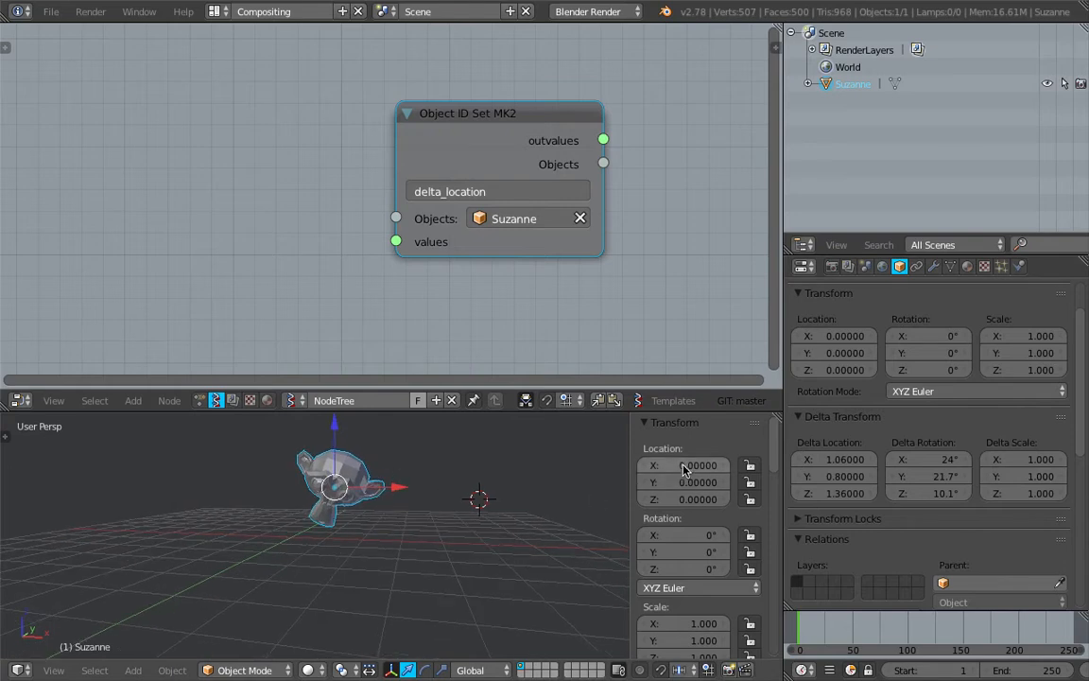
# - Reconfirm Suzanne's regular location values together in the 3D view and shift the Object ID Set MK2 node slightly
pyautogui.moveTo(689, 467); pyautogui.dragTo(688, 500)
pyautogui.press('Return')
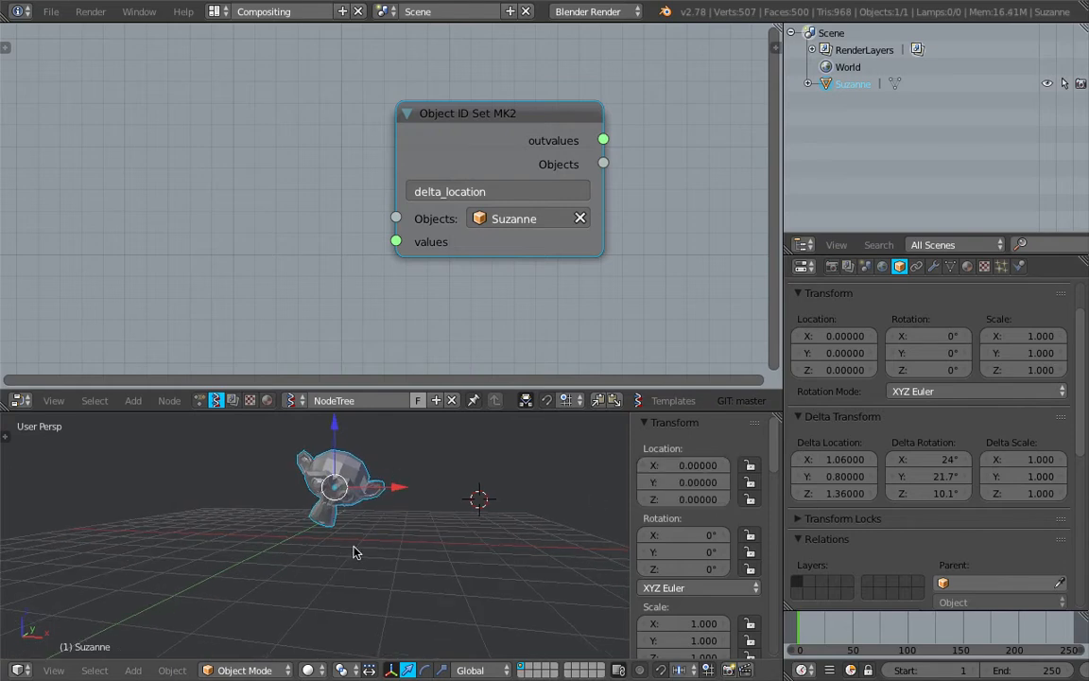
pyautogui.moveTo(382, 549); pyautogui.dragTo(413, 525, button='middle')
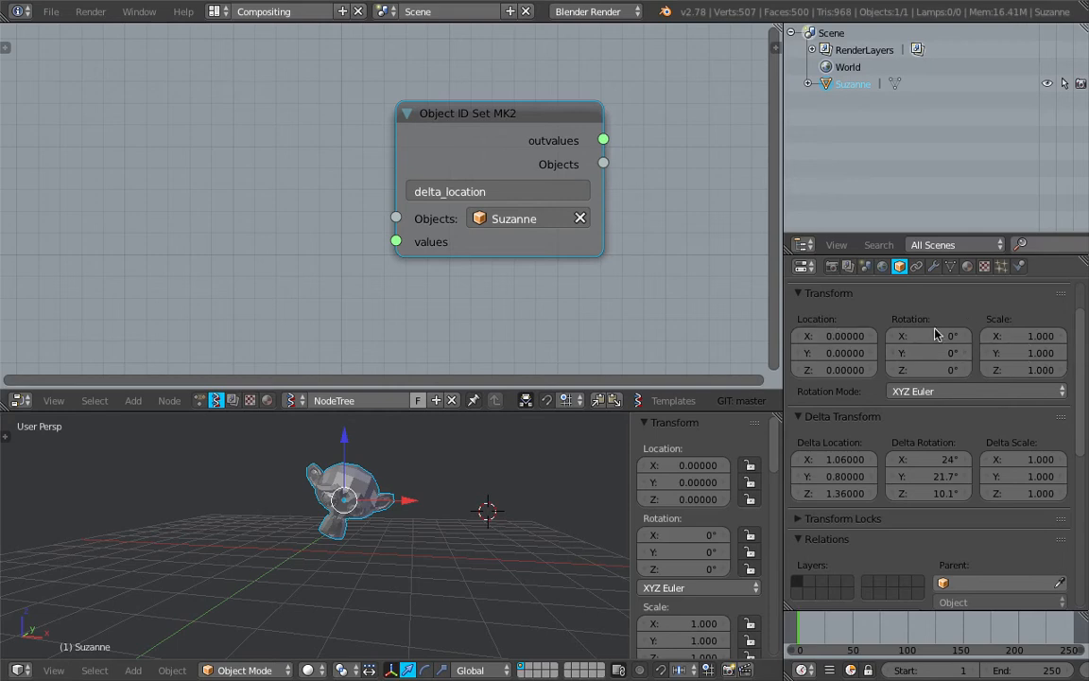
pyautogui.moveTo(487, 467); pyautogui.dragTo(475, 489, button='middle')
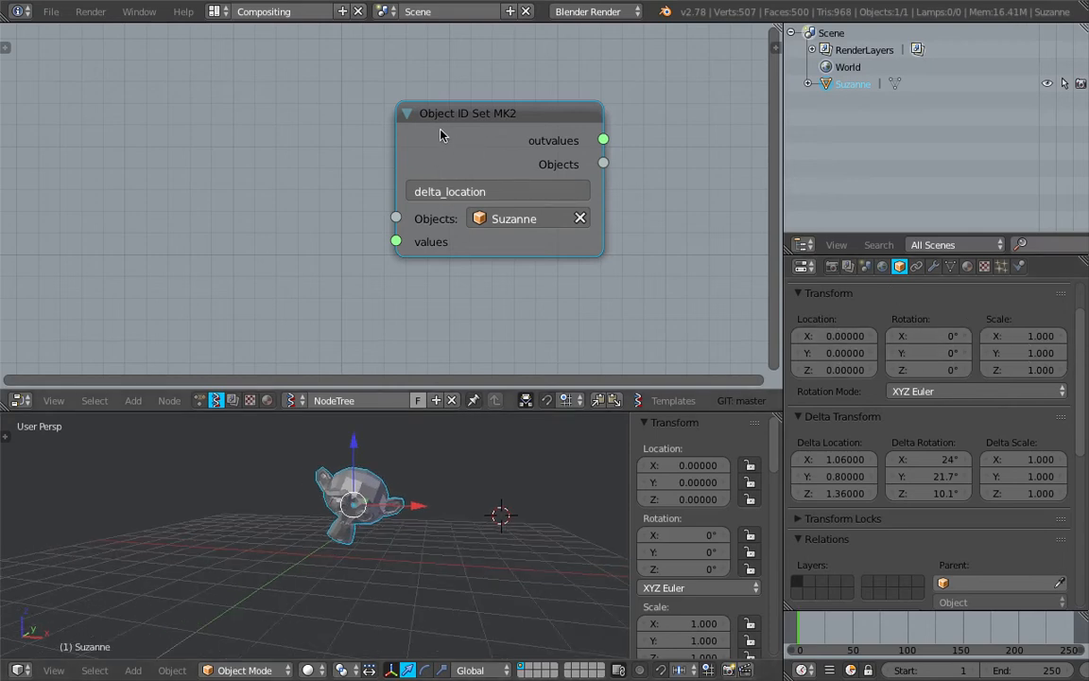
pyautogui.moveTo(508, 121); pyautogui.dragTo(488, 112)
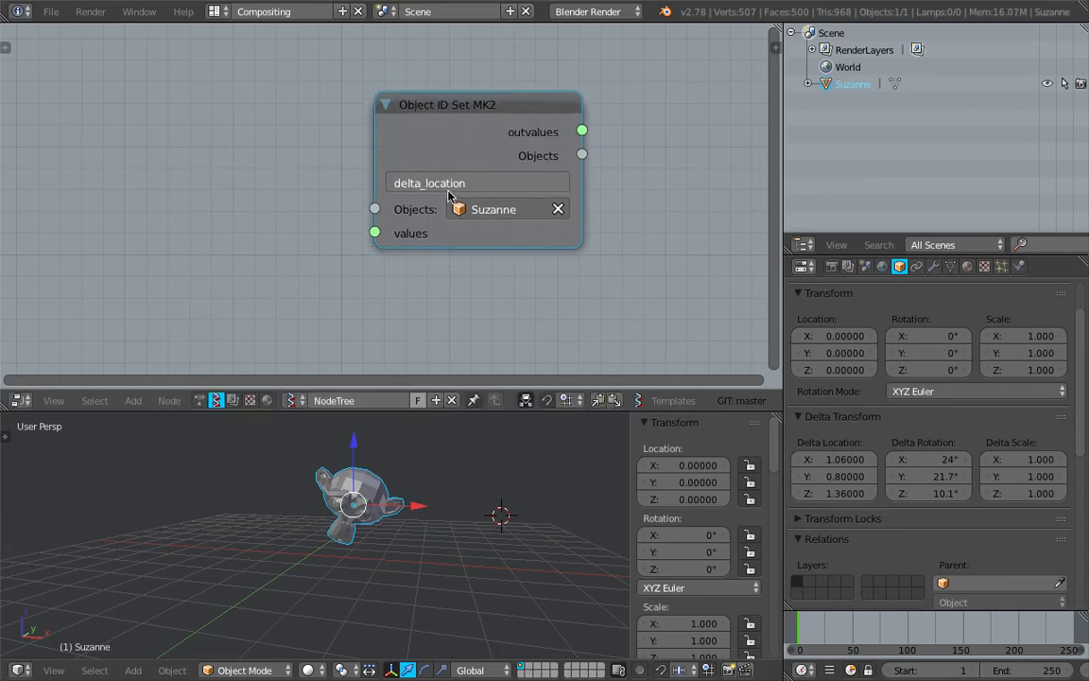
pyautogui.moveTo(464, 489); pyautogui.dragTo(461, 493, button='middle')
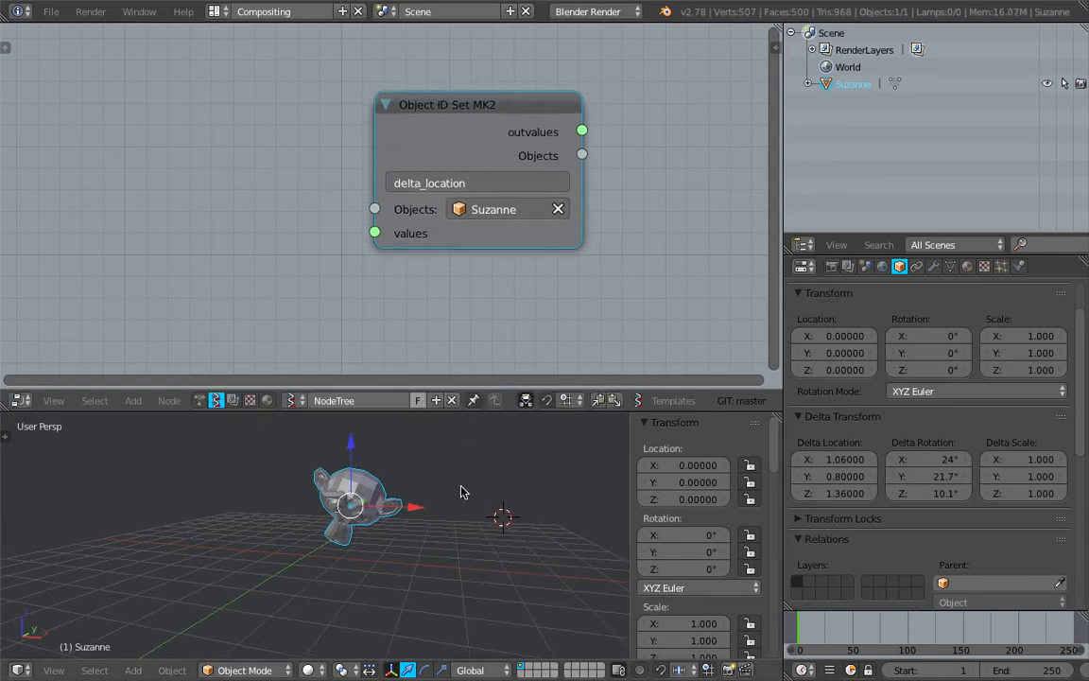
# - Reset all of Suzanne's delta location and delta rotation values to 0
pyautogui.moveTo(831, 459); pyautogui.dragTo(831, 492)
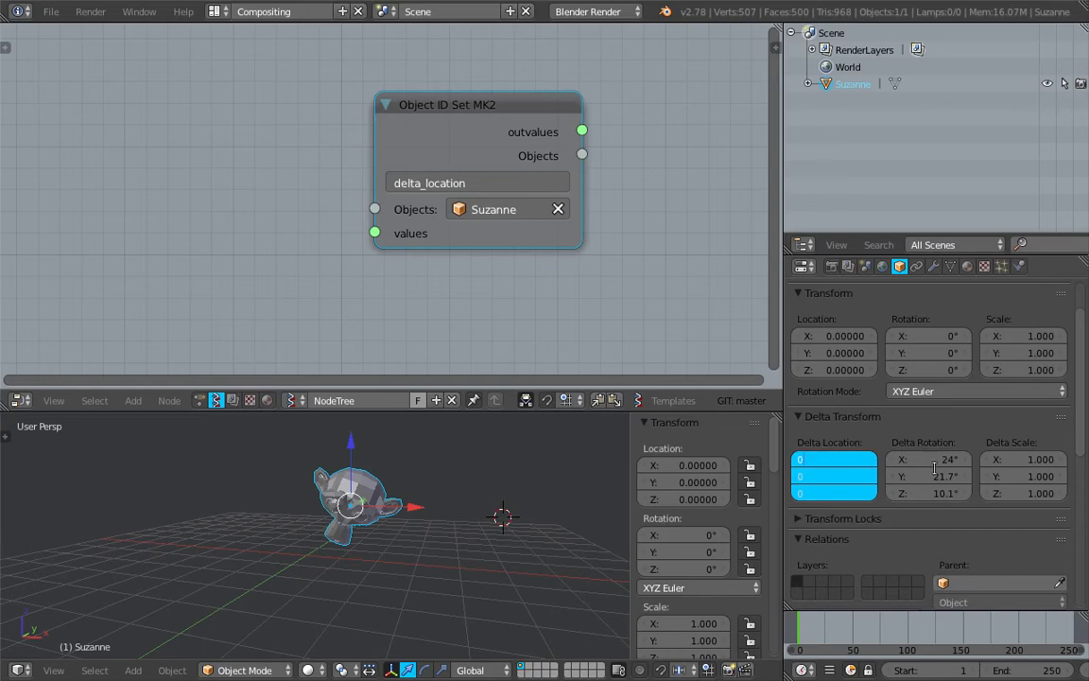
pyautogui.press('Return')
pyautogui.moveTo(932, 459); pyautogui.dragTo(932, 492)
pyautogui.write('0')
pyautogui.press('Return')
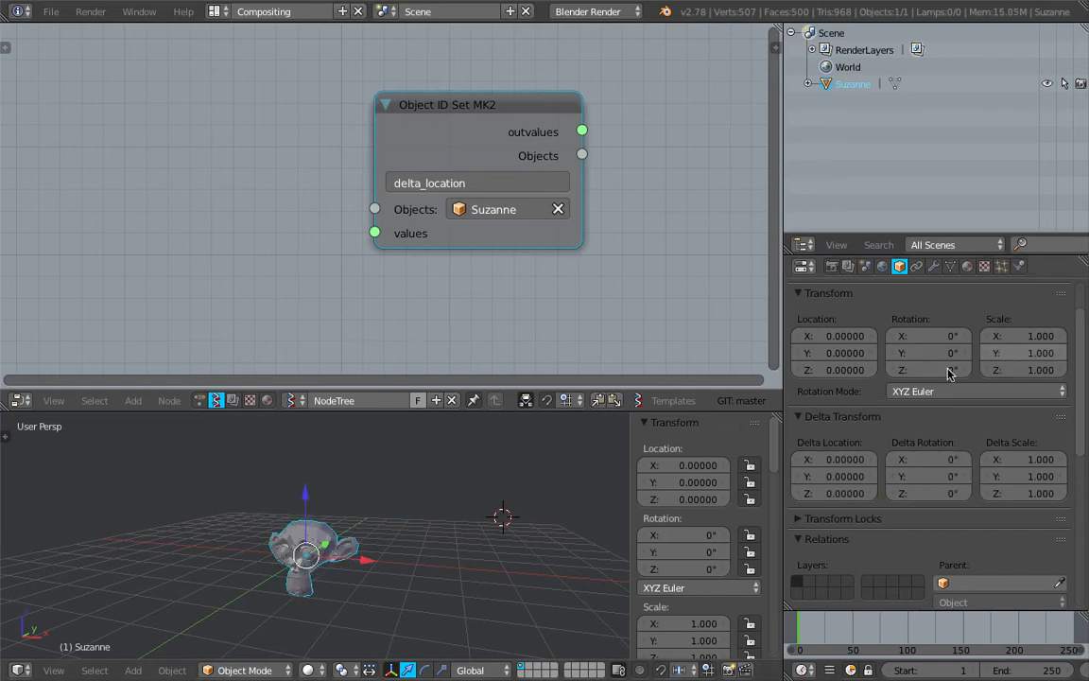
pyautogui.scroll(-1, 409, 310)
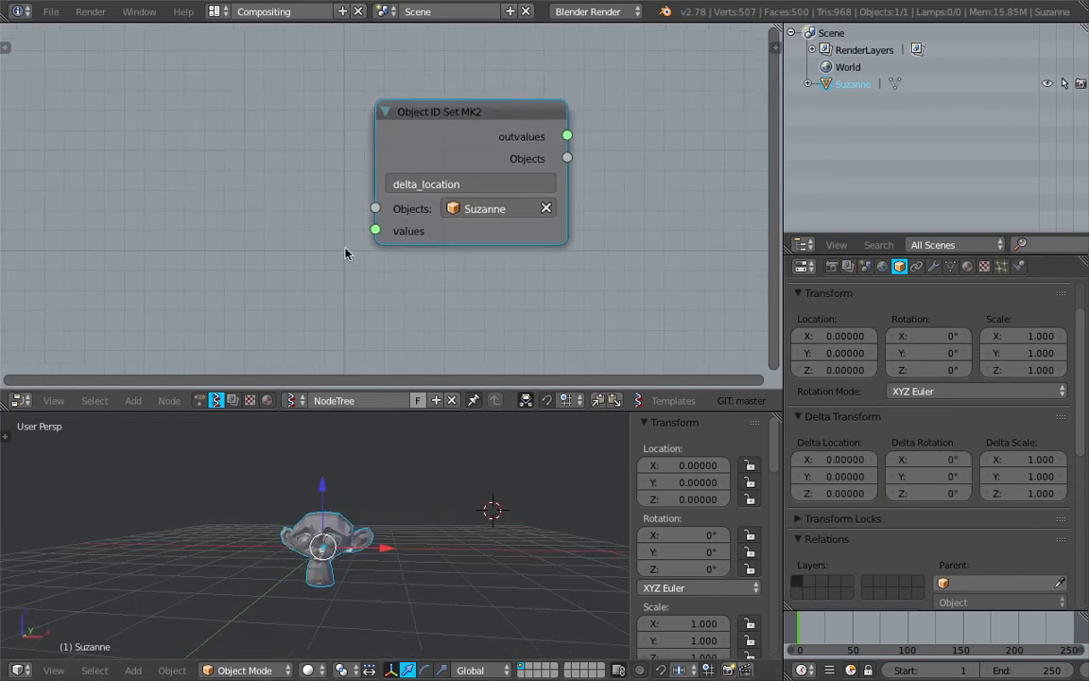
# - Add a Matrix in node and connect its Matrix output to the values input of Object ID Set MK2
pyautogui.hotkey('shift', 'a')
pyautogui.click(231, 178)
pyautogui.write('ma')
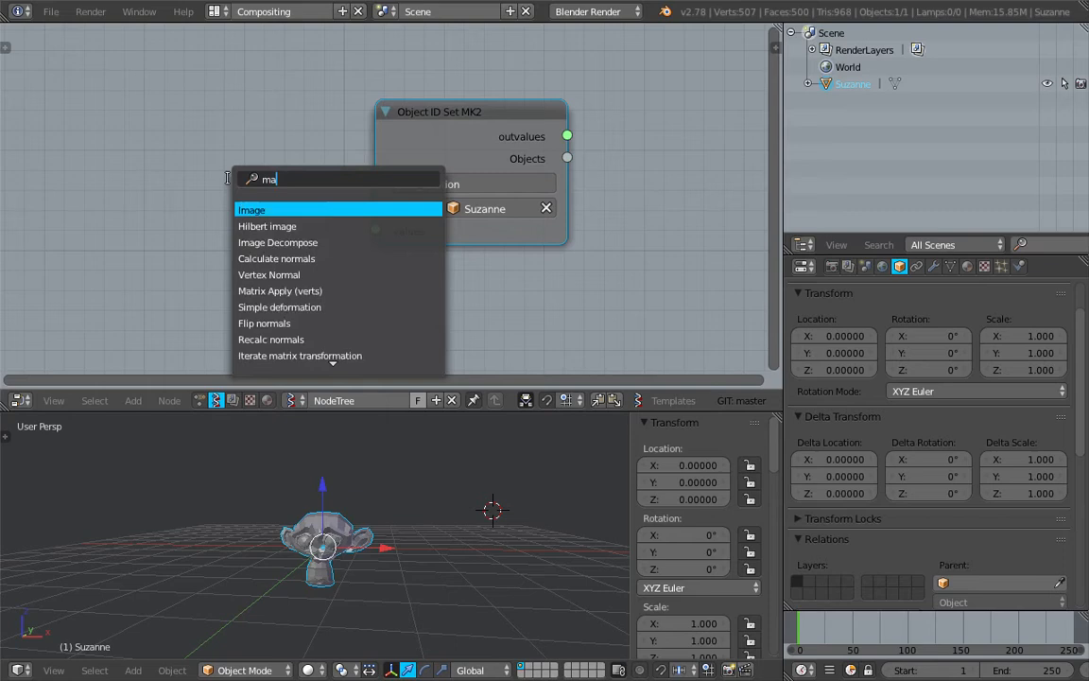
pyautogui.write('trixin')
pyautogui.press('Return')
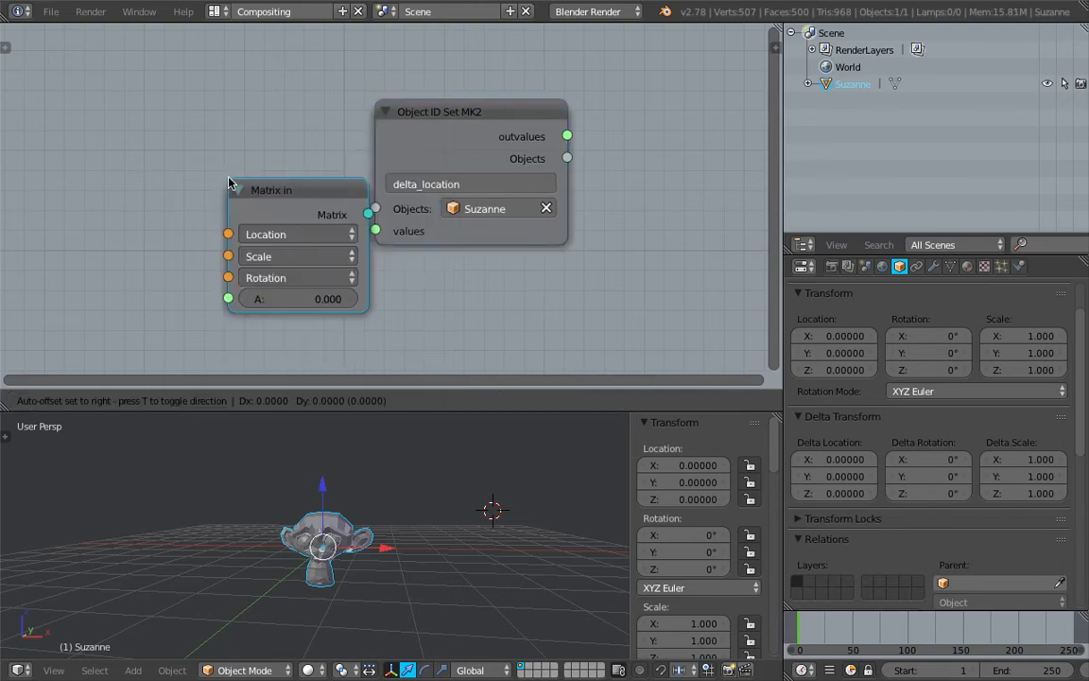
pyautogui.click(110, 170)
pyautogui.moveTo(256, 215); pyautogui.dragTo(375, 231)
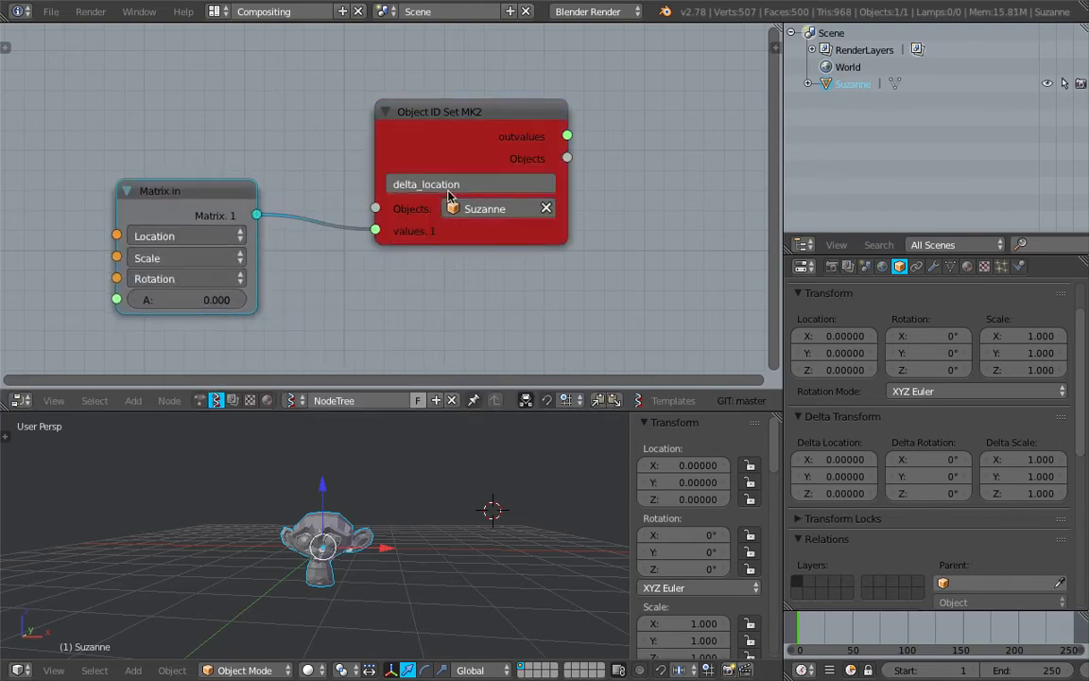
pyautogui.scroll(3, 427, 152)
pyautogui.scroll(-1, 488, 175)
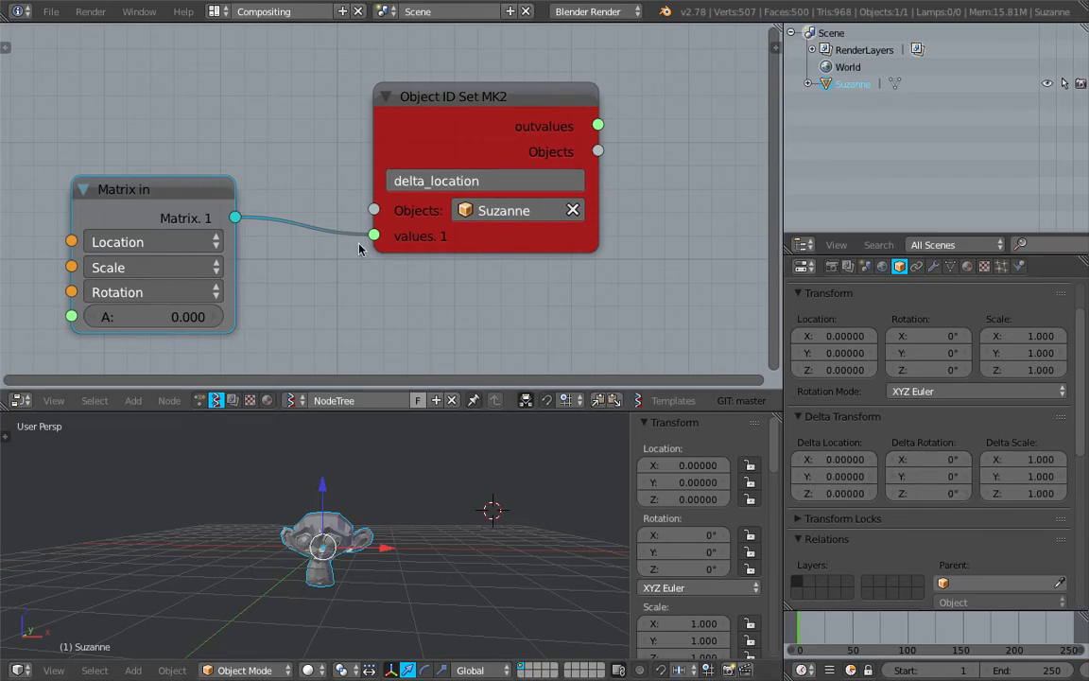
# - Move the Matrix in node away and cut its link to the Object ID Set MK2 node
pyautogui.moveTo(157, 181); pyautogui.dragTo(171, 126)
pyautogui.scroll(-2, 251, 179)
pyautogui.moveTo(250, 180); pyautogui.dragTo(268, 181, button='middle')
pyautogui.moveTo(241, 160); pyautogui.dragTo(148, 146)
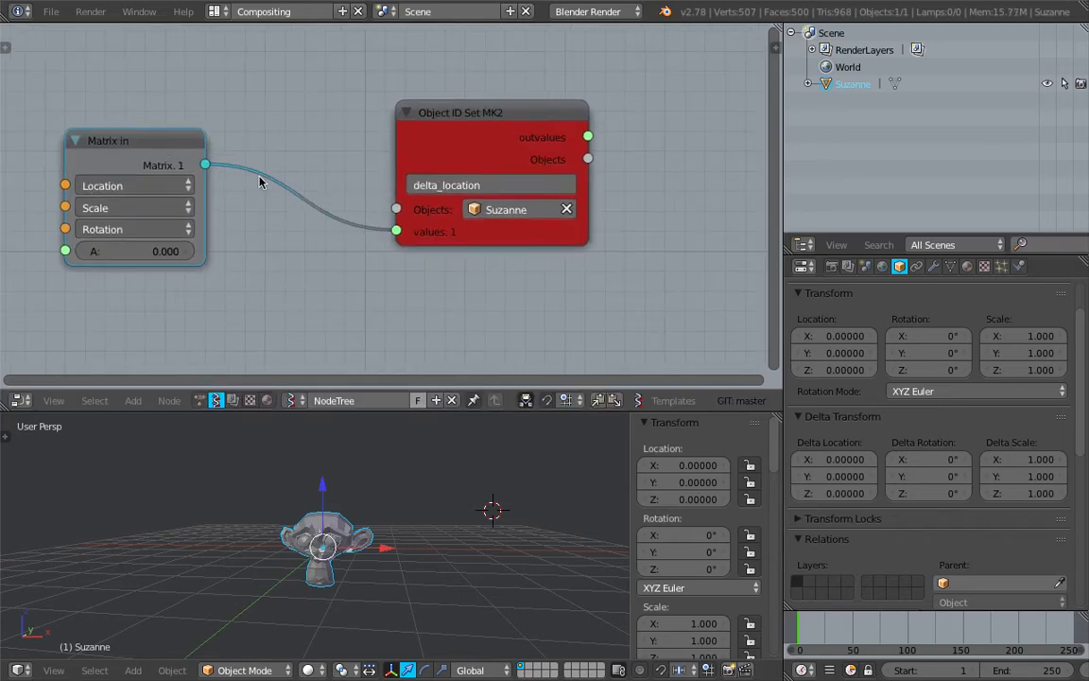
pyautogui.keyDown('ctrl'); pyautogui.moveTo(255, 148); pyautogui.dragTo(284, 218, button='right'); pyautogui.keyUp('ctrl')
# - Search for "vec", add a Vector in node and connect its Vectors output to the values of Object ID Set MK2
pyautogui.hotkey('ctrl', 'a')
pyautogui.write('vec')
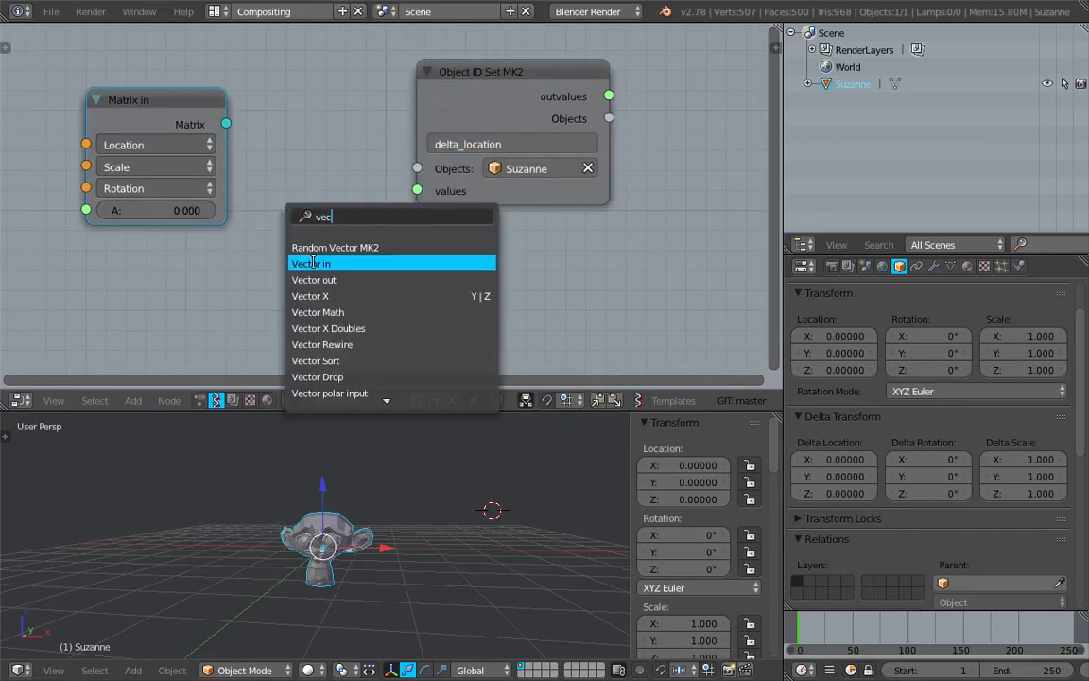
pyautogui.press('Return')
pyautogui.click(237, 232)
pyautogui.moveTo(347, 270); pyautogui.dragTo(417, 190)
# - Set the Vector in coordinates to about X 0.57, Y 1.05 and Z 2.31 to shift Suzanne's delta location
pyautogui.moveTo(421, 291); pyautogui.dragTo(434, 254, button='middle')
pyautogui.keyDown('ctrl'); pyautogui.moveTo(316, 285); pyautogui.dragTo(415, 325); pyautogui.keyUp('ctrl')
pyautogui.moveTo(463, 484); pyautogui.dragTo(414, 477, button='middle')
pyautogui.moveTo(378, 226); pyautogui.dragTo(351, 246, button='middle')
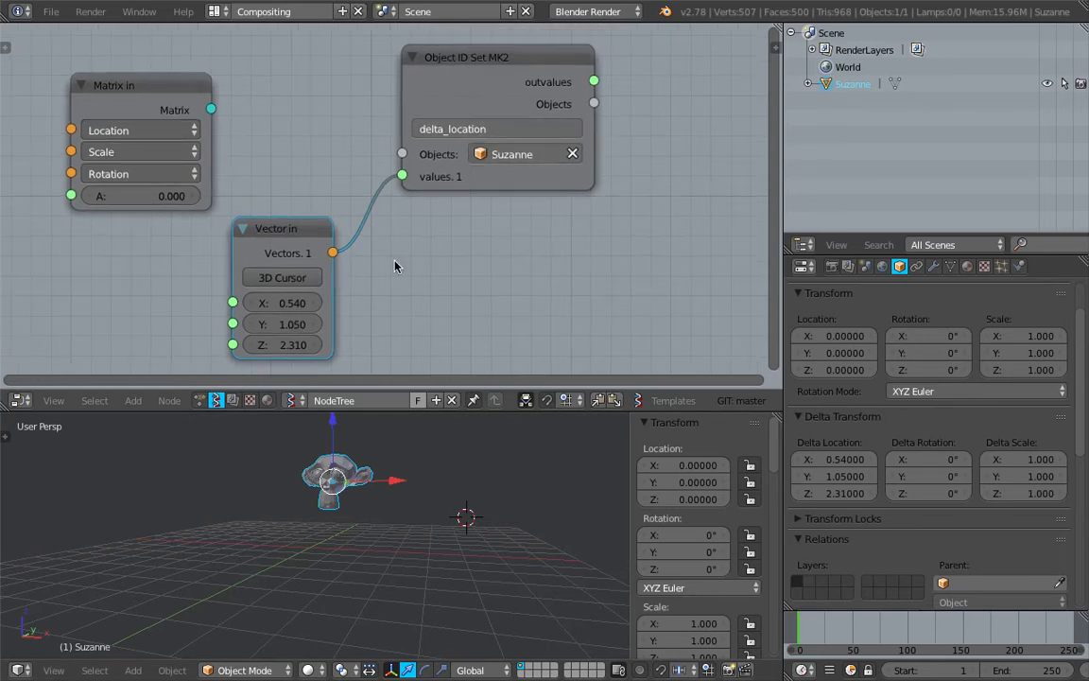
pyautogui.moveTo(312, 304); pyautogui.dragTo(393, 302)
# - Reset the three Vector in coordinates to 0 and change the Object ID Set MK2 property to location
pyautogui.moveTo(301, 305); pyautogui.dragTo(303, 345)
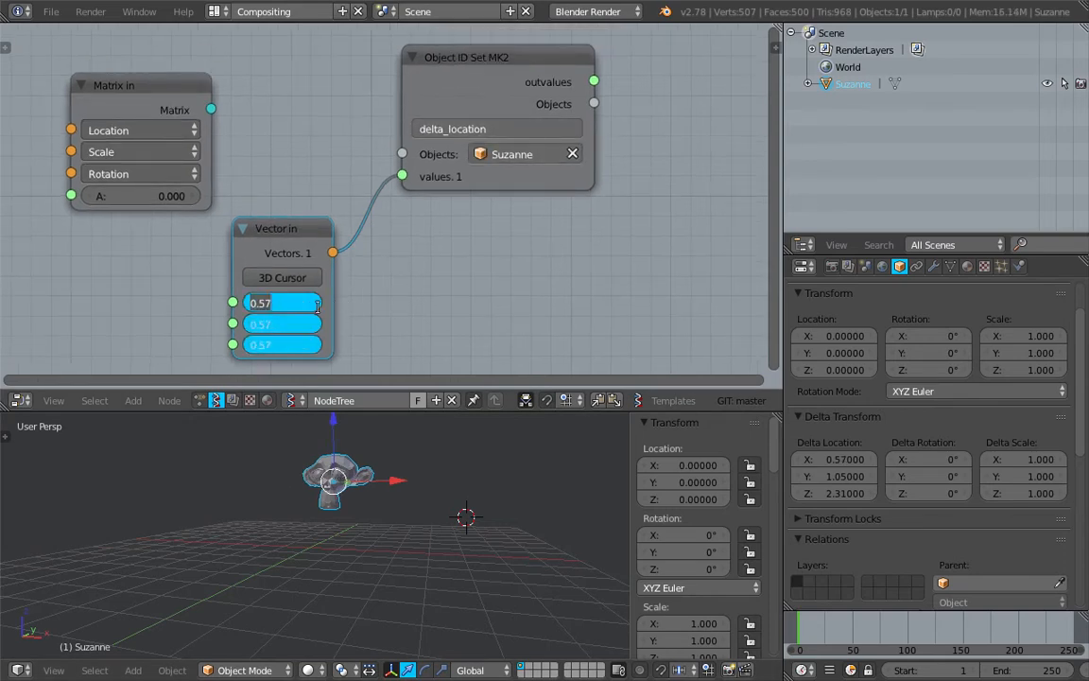
pyautogui.write('0')
pyautogui.press('Return')
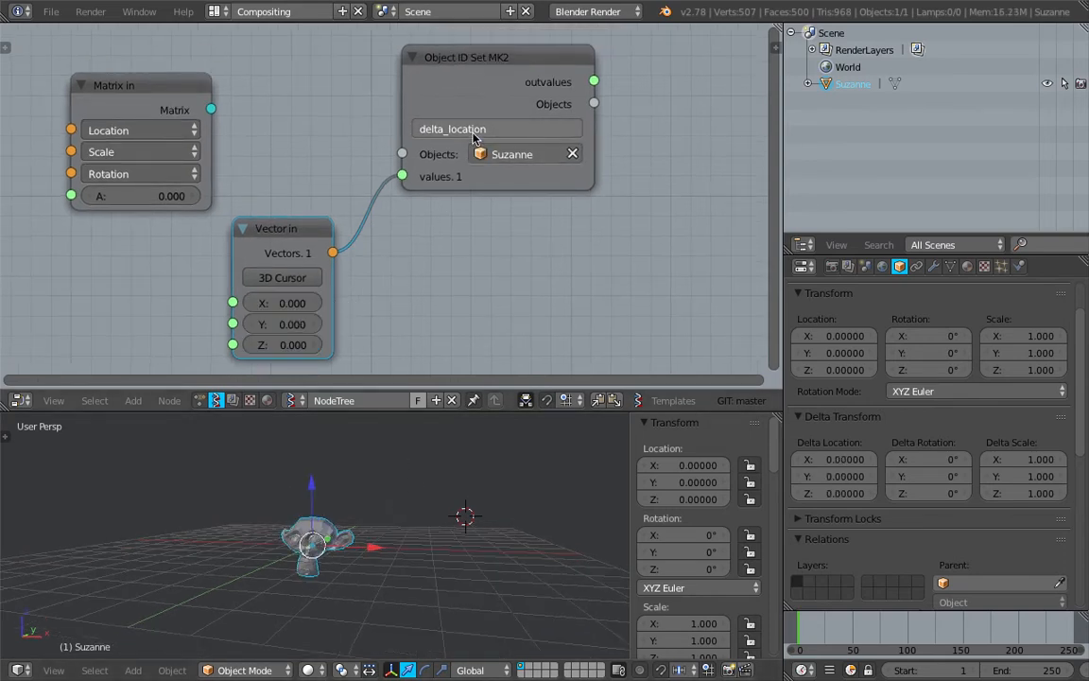
pyautogui.press('Return')
pyautogui.scroll(3, 478, 146)
pyautogui.scroll(-2, 441, 136)
# - Reposition the Vector in node and set its coordinates to about X 0.51, Y -1.17 and Z 1.44
pyautogui.moveTo(291, 221); pyautogui.dragTo(310, 179)
pyautogui.moveTo(291, 267); pyautogui.dragTo(175, 290)
pyautogui.moveTo(291, 312); pyautogui.dragTo(380, 313)
pyautogui.moveTo(387, 507); pyautogui.dragTo(388, 510, button='middle')
pyautogui.moveTo(308, 267); pyautogui.dragTo(330, 267)
pyautogui.moveTo(291, 289)
pyautogui.mouseDown()
pyautogui.moveTo(410, 289)
pyautogui.moveTo(297, 290)
pyautogui.mouseUp()
pyautogui.moveTo(291, 312); pyautogui.dragTo(353, 304)
pyautogui.scroll(-1, 410, 268)
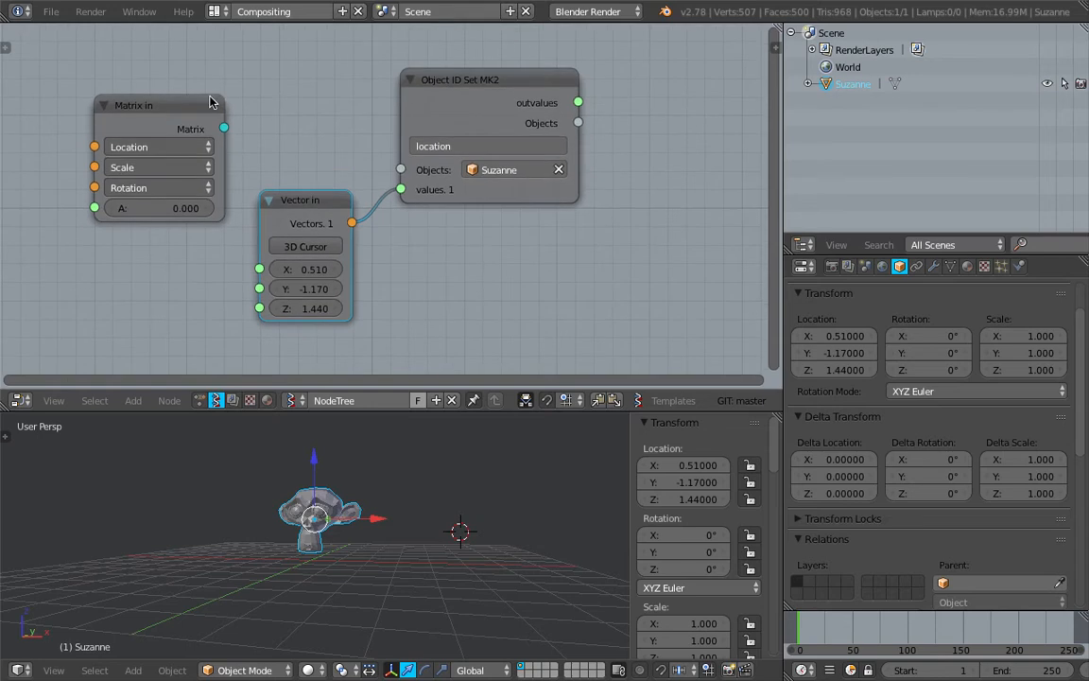
# - Delete the unused Matrix in node and rearrange the Vector in and Object ID Set MK2 nodes to free up space
pyautogui.click(142, 95)
pyautogui.press('x')
pyautogui.press('Home')
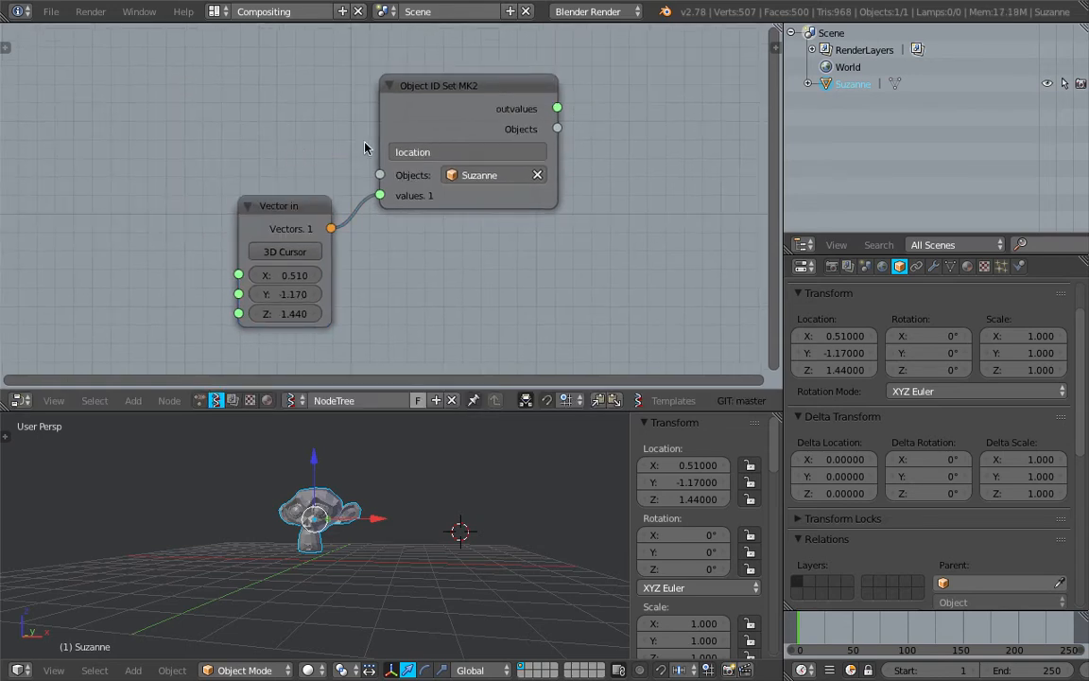
pyautogui.moveTo(291, 201); pyautogui.dragTo(282, 202, button='middle')
pyautogui.moveTo(282, 202); pyautogui.dragTo(223, 205)
pyautogui.moveTo(457, 98); pyautogui.dragTo(426, 107)
pyautogui.moveTo(339, 91); pyautogui.dragTo(342, 107, button='middle')
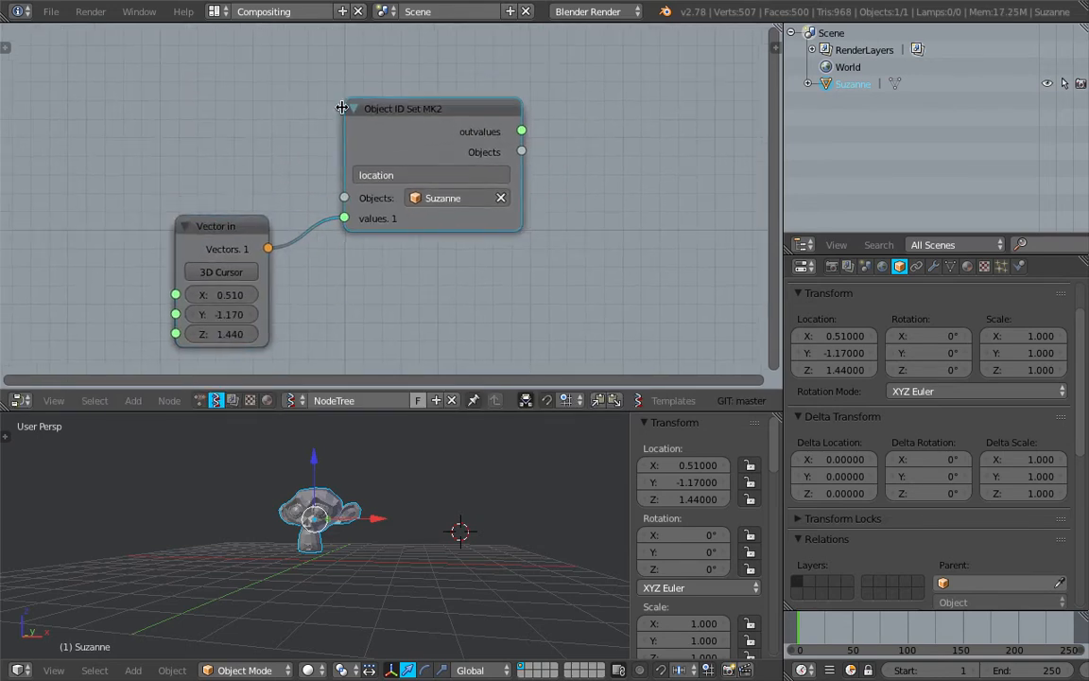
pyautogui.scroll(-1, 342, 107)
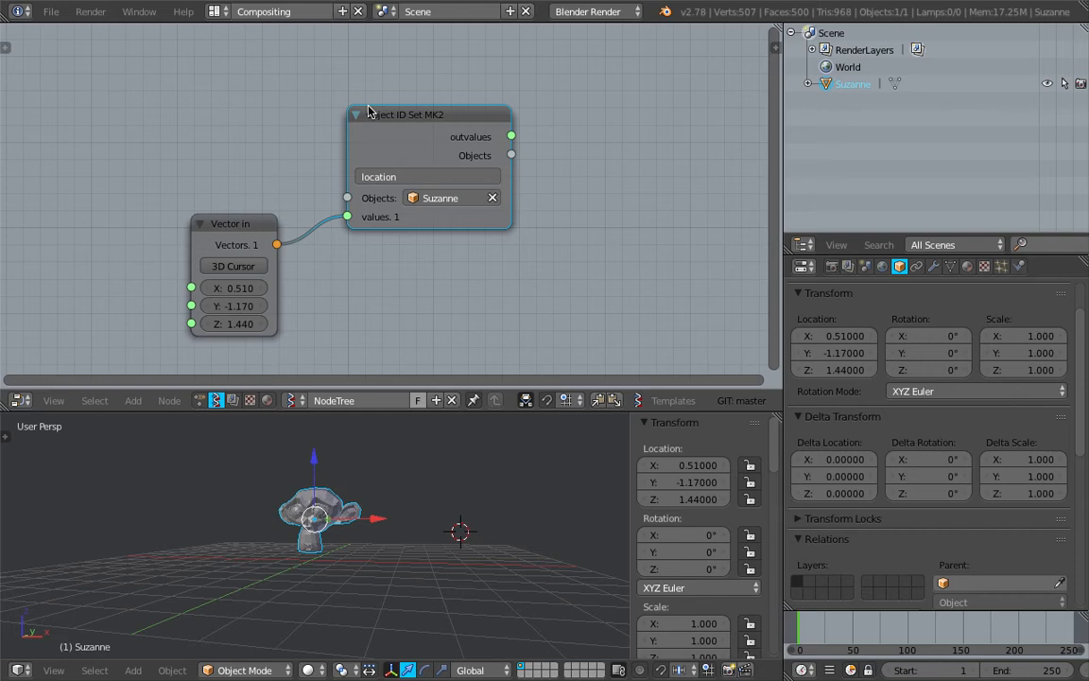
pyautogui.moveTo(400, 96); pyautogui.dragTo(372, 93, button='middle')
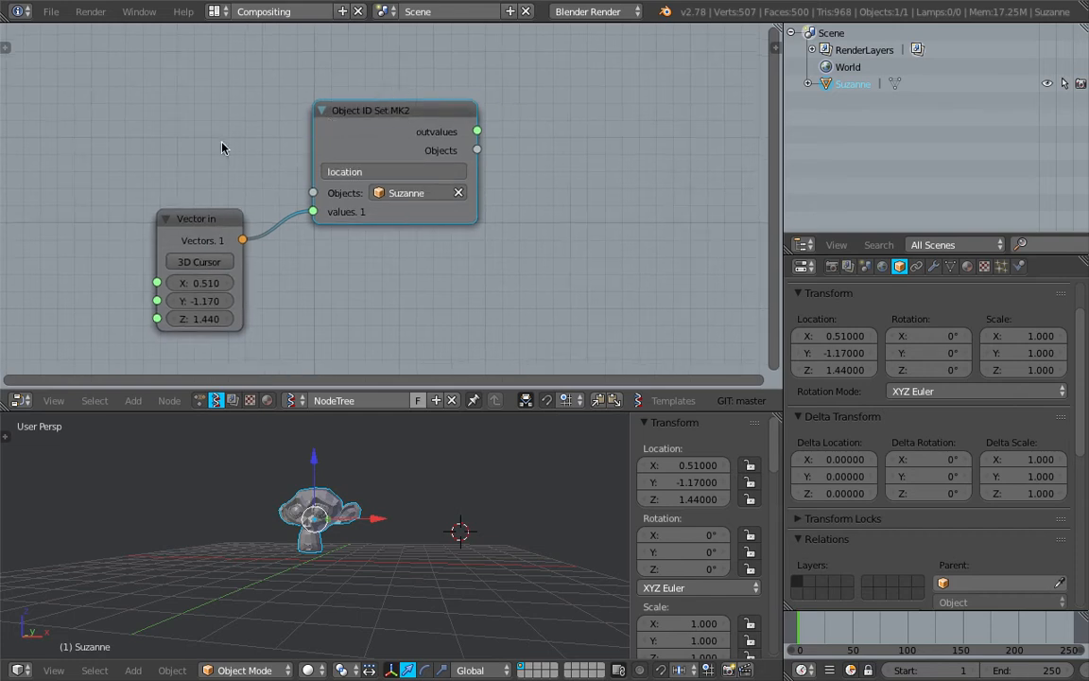
pyautogui.moveTo(411, 201); pyautogui.dragTo(423, 198, button='middle')
pyautogui.moveTo(403, 133); pyautogui.dragTo(389, 124)
pyautogui.moveTo(380, 130); pyautogui.dragTo(330, 130, button='middle')
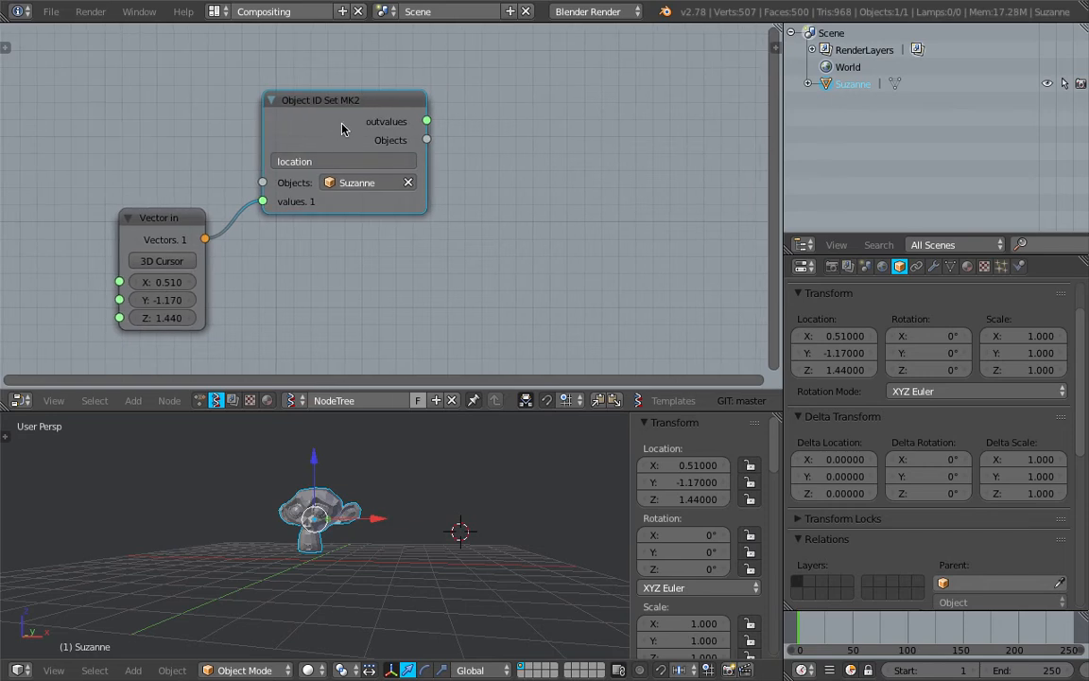
# - Duplicate the Object ID Set MK2 node, link the original's Objects output to the copy and set the copy's property to scale
pyautogui.hotkey('shift', 'd')
pyautogui.click(546, 132)
pyautogui.moveTo(427, 140); pyautogui.dragTo(433, 152)
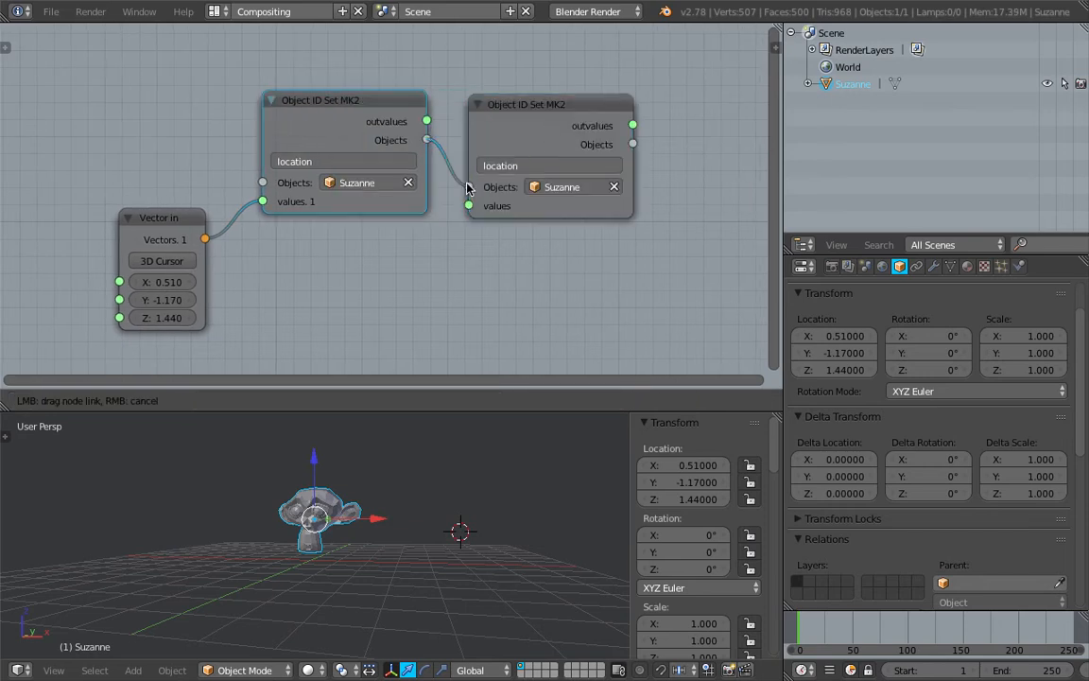
pyautogui.moveTo(466, 189); pyautogui.dragTo(469, 186)
pyautogui.click(529, 165)
pyautogui.write('scale')
pyautogui.press('Return')
# - Duplicate the Vector in node, connect the copy to the scale node's values and set its three coordinates to 1
pyautogui.click(194, 219)
pyautogui.hotkey('shift', 'd')
pyautogui.click(369, 251)
pyautogui.moveTo(379, 268); pyautogui.dragTo(469, 205)
pyautogui.click(376, 337)
pyautogui.moveTo(335, 310); pyautogui.dragTo(336, 346)
pyautogui.write('1')
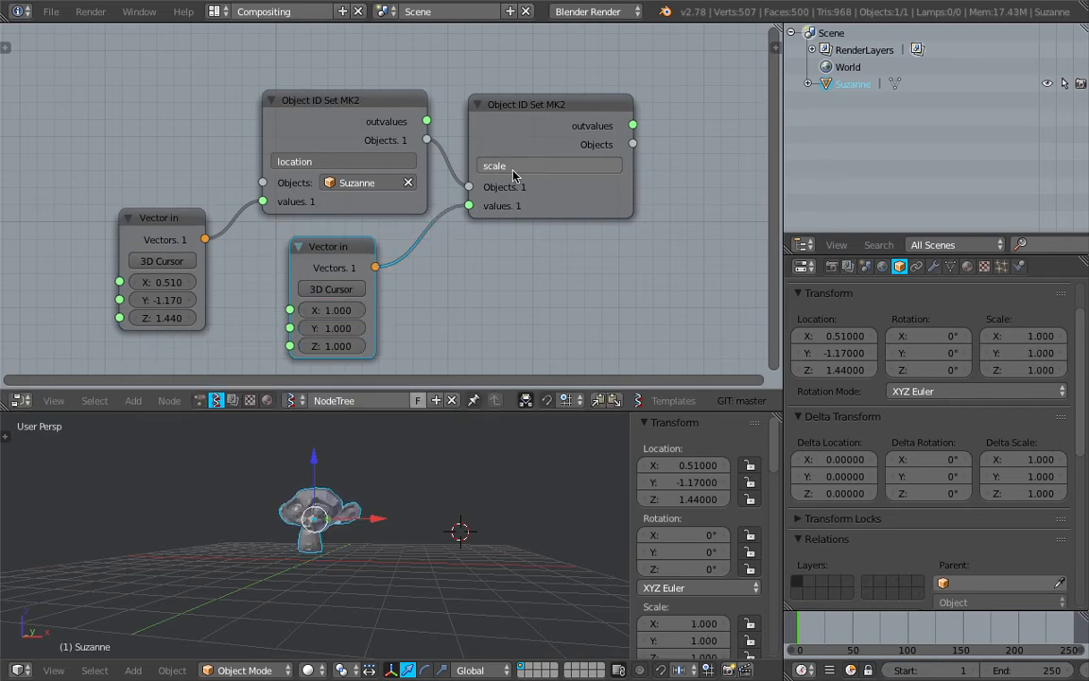
# - Set the scale vector to about X 2.35, Y 2.20 and Z 2.83 to enlarge Suzanne
pyautogui.scroll(1, 514, 170)
pyautogui.moveTo(523, 162); pyautogui.dragTo(502, 153, button='middle')
pyautogui.moveTo(301, 310); pyautogui.dragTo(341, 309)
pyautogui.moveTo(299, 329); pyautogui.dragTo(337, 349)
pyautogui.scroll(-1, 523, 258)
# - Duplicate the scale Object ID Set MK2 node and link the scale node's Objects output to the copy's Objects input
pyautogui.moveTo(523, 258); pyautogui.dragTo(406, 258, button='middle')
pyautogui.click(396, 102)
pyautogui.hotkey('shift', 'd')
pyautogui.click(600, 122)
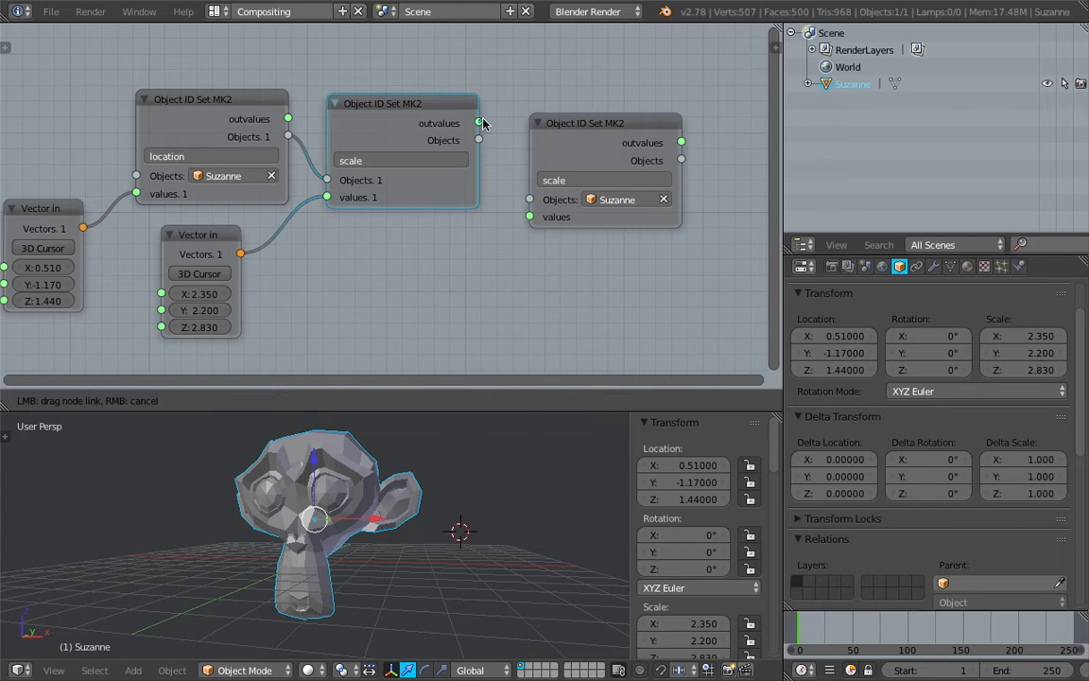
pyautogui.moveTo(478, 139); pyautogui.dragTo(529, 200)
pyautogui.scroll(1, 591, 201)
# - Try rotate as the property of the third Object ID Set MK2 node
pyautogui.click(614, 180)
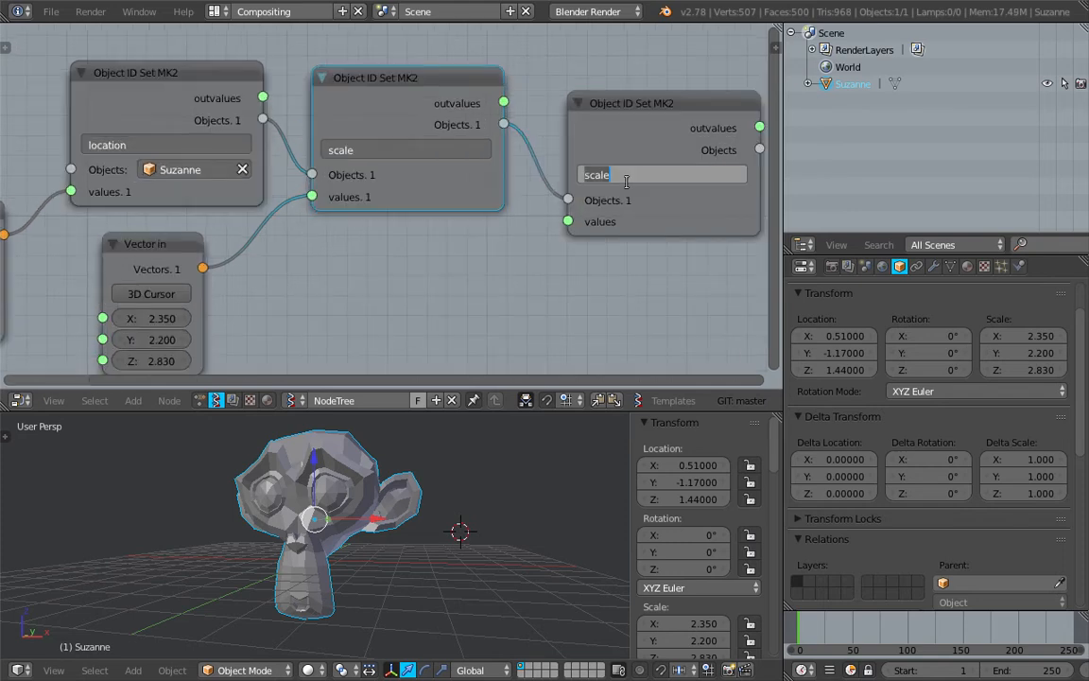
pyautogui.write('rotate')
pyautogui.press('Return')
# - Look up the Python name of Suzanne's rotation property and set the third node's property to rotation_euler
pyautogui.moveTo(445, 235); pyautogui.dragTo(327, 235, button='middle')
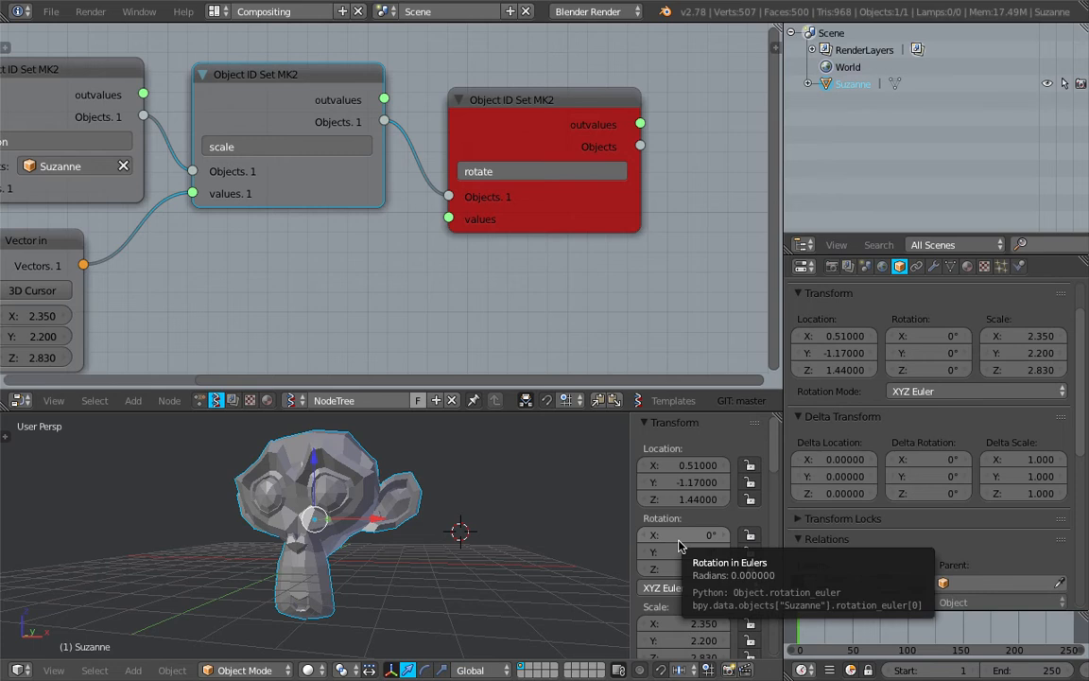
pyautogui.click(520, 173)
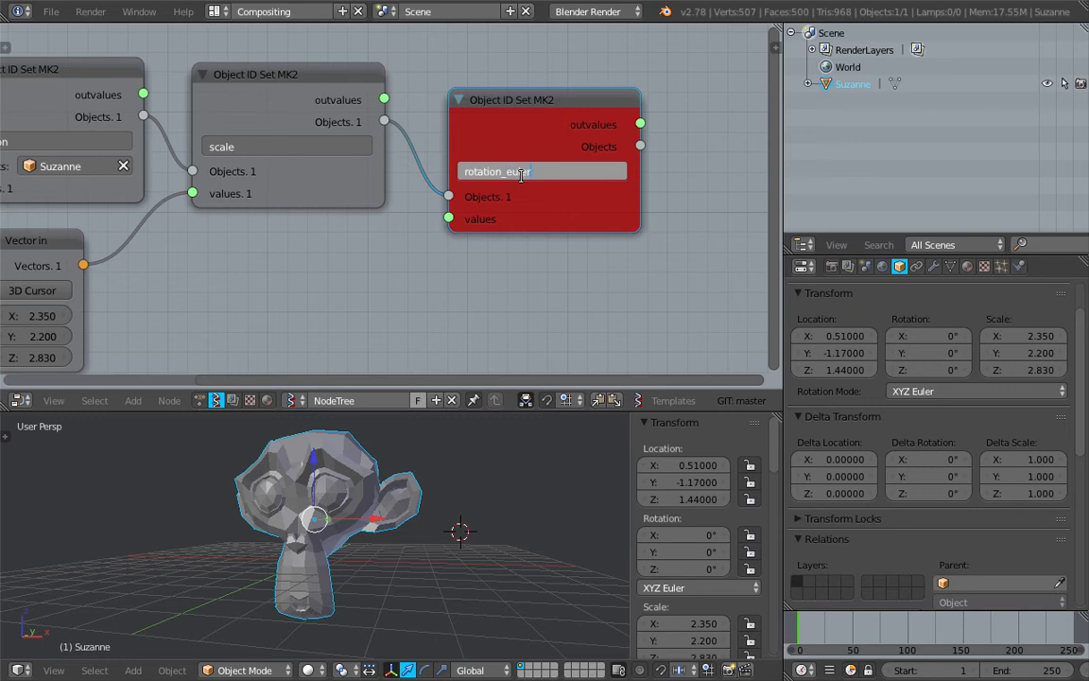
pyautogui.press('Return')
pyautogui.scroll(-2, 522, 180)
# - Duplicate the scale's Vector in node, feed the copy into the rotation_euler node's values, and set it to about X 0.34, Y 5.47, Z 2.41
pyautogui.moveTo(523, 180); pyautogui.dragTo(557, 161, button='middle')
pyautogui.click(98, 221)
pyautogui.hotkey('shift', 'd')
pyautogui.click(361, 230)
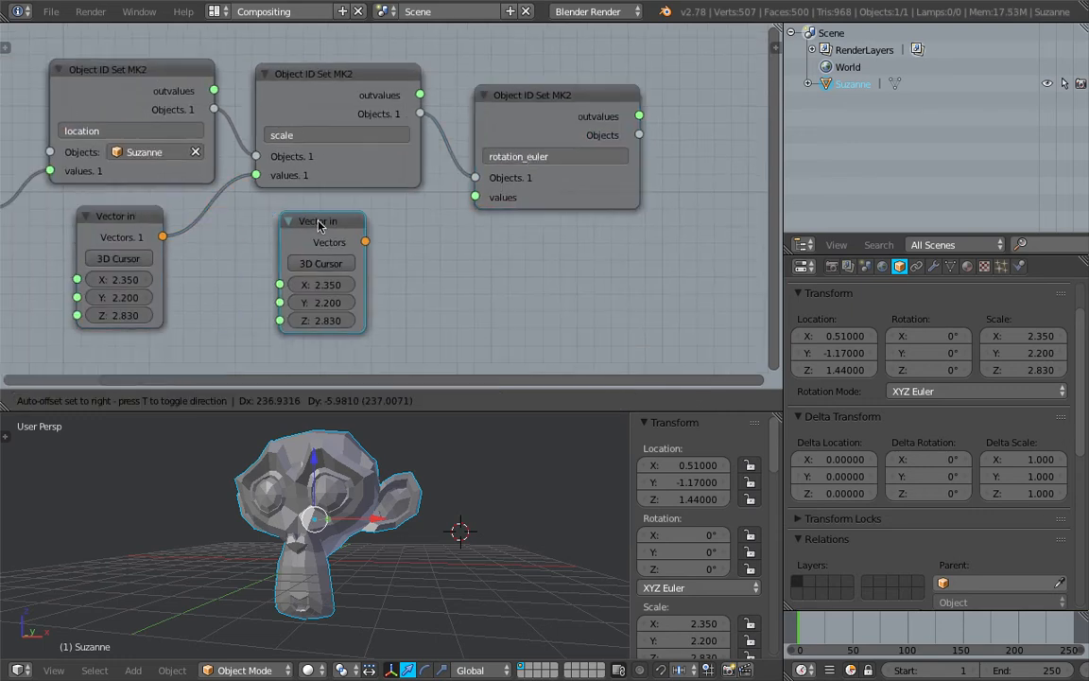
pyautogui.moveTo(365, 242); pyautogui.dragTo(474, 197)
pyautogui.moveTo(327, 284); pyautogui.dragTo(321, 321)
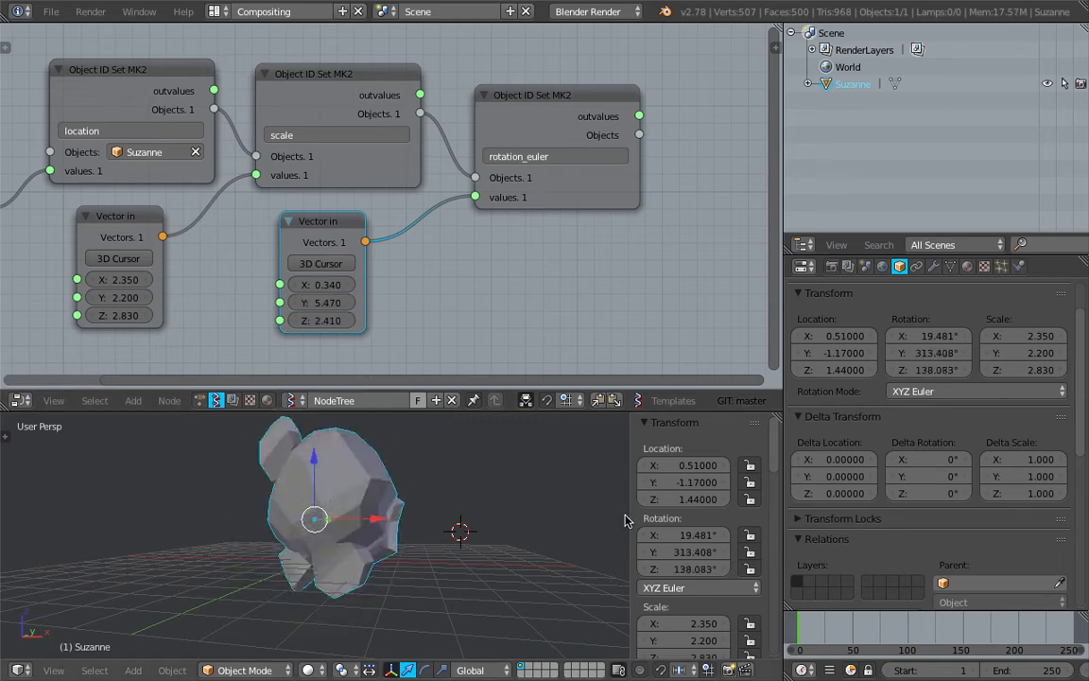
pyautogui.click(681, 587)
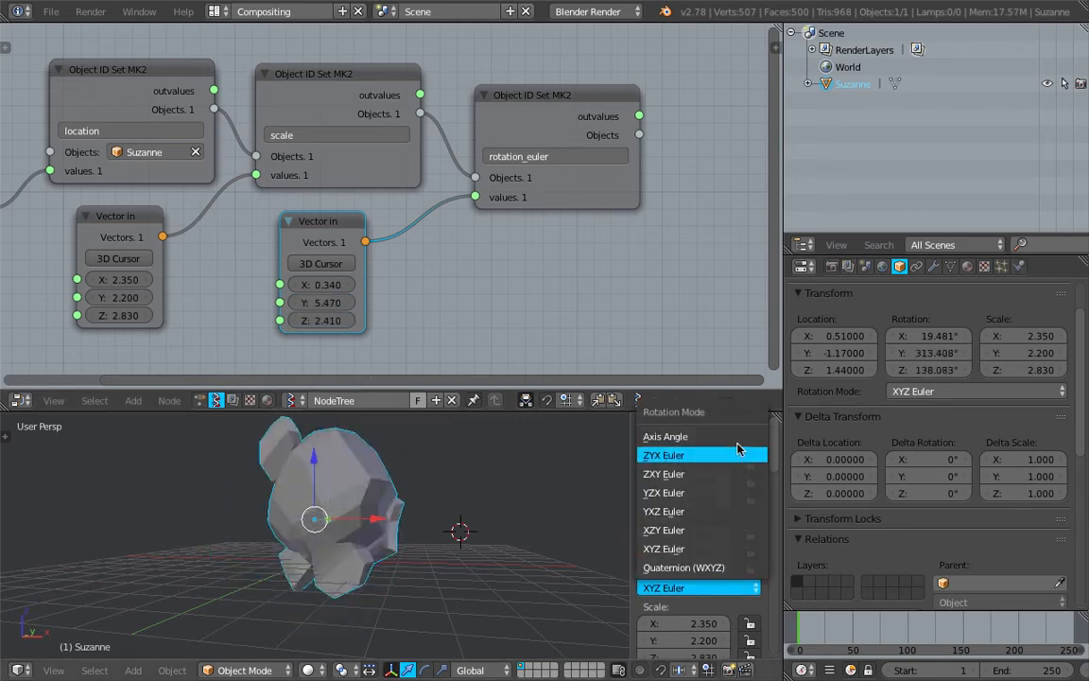
pyautogui.moveTo(413, 243); pyautogui.dragTo(450, 253, button='middle')
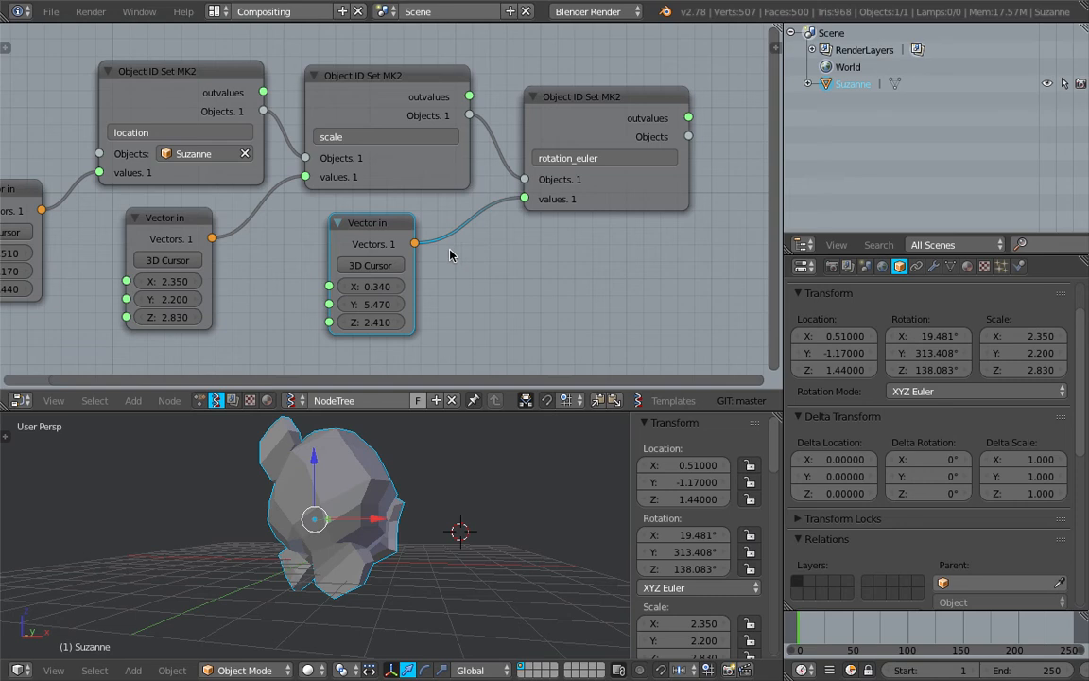
# - Delete the Vector in node feeding the rotation and set the third Object ID Set MK2 node's property to rotation_euler[0]
pyautogui.click(588, 159)
pyautogui.click(375, 220)
pyautogui.press('x')
pyautogui.moveTo(538, 216); pyautogui.dragTo(391, 229, button='middle')
pyautogui.scroll(3, 391, 229)
pyautogui.click(467, 213)
pyautogui.scroll(1, 447, 157)
pyautogui.click(482, 203)
pyautogui.click(498, 204)
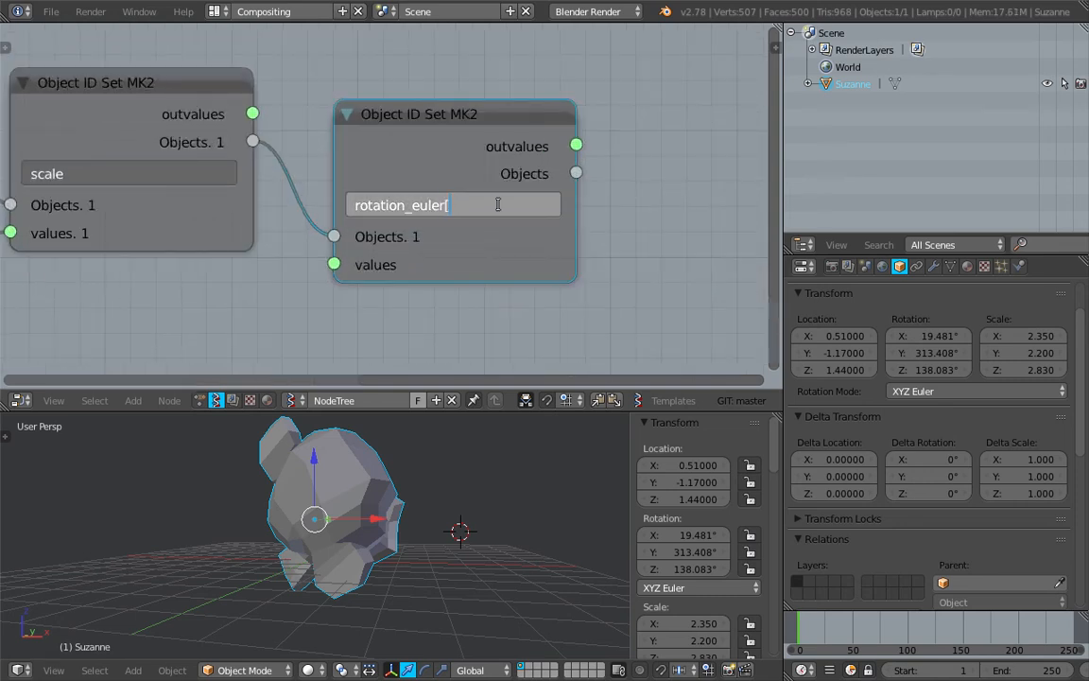
pyautogui.press('Return')
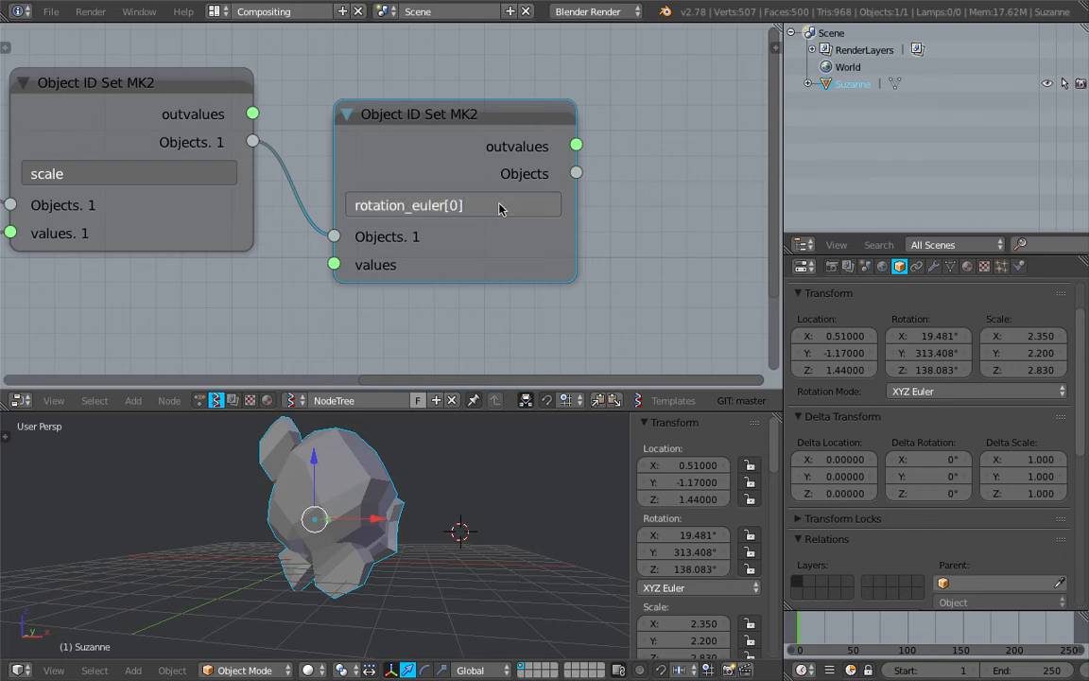
pyautogui.moveTo(192, 318); pyautogui.dragTo(284, 258, button='middle')
pyautogui.hotkey('shift', 'a')
pyautogui.click(284, 257)
pyautogui.write('float')
pyautogui.press('Down')
pyautogui.press('Return')
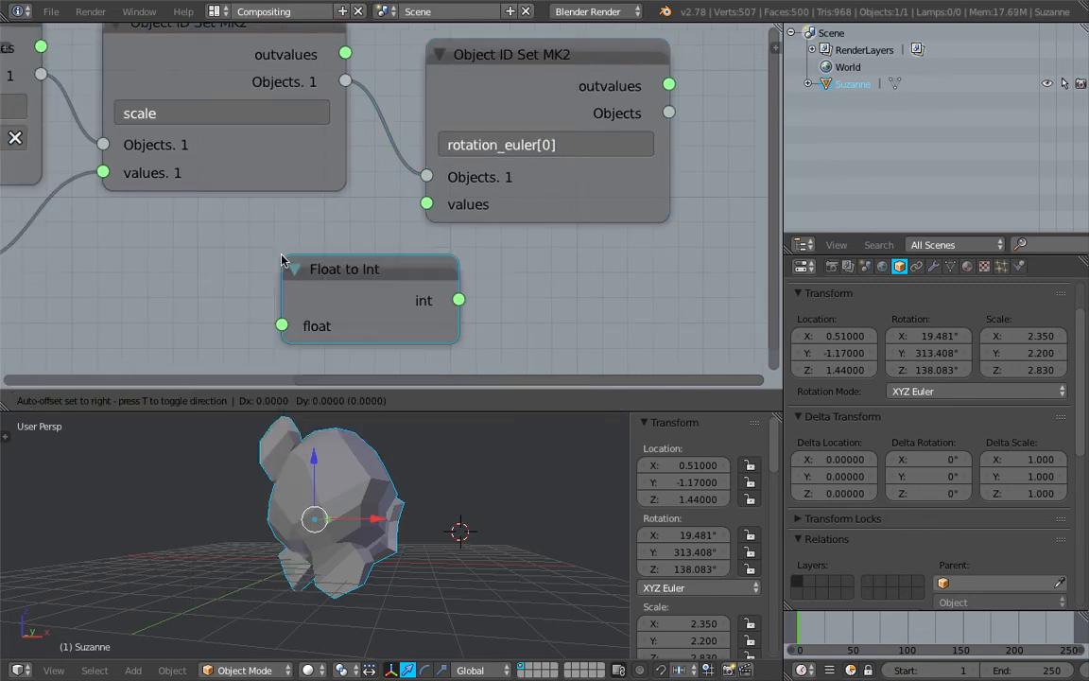
pyautogui.rightClick(263, 264)
# - Add a Float number node below the scale node and link its output to the rotation_euler[0] node's values input
pyautogui.hotkey('shift', 'a')
pyautogui.click(262, 264)
pyautogui.write('float')
pyautogui.press('Down')
pyautogui.press('Up')
pyautogui.press('Return')
pyautogui.click(171, 237)
pyautogui.moveTo(349, 279); pyautogui.dragTo(426, 204)
# - Reset Suzanne's rotation to 0 on all axes and set the Float node to about 5.68 to drive only the X rotation
pyautogui.moveTo(265, 305); pyautogui.dragTo(142, 305)
pyautogui.moveTo(677, 535); pyautogui.dragTo(677, 568)
pyautogui.write('0')
pyautogui.press('Return')
pyautogui.moveTo(296, 307); pyautogui.dragTo(860, 307)
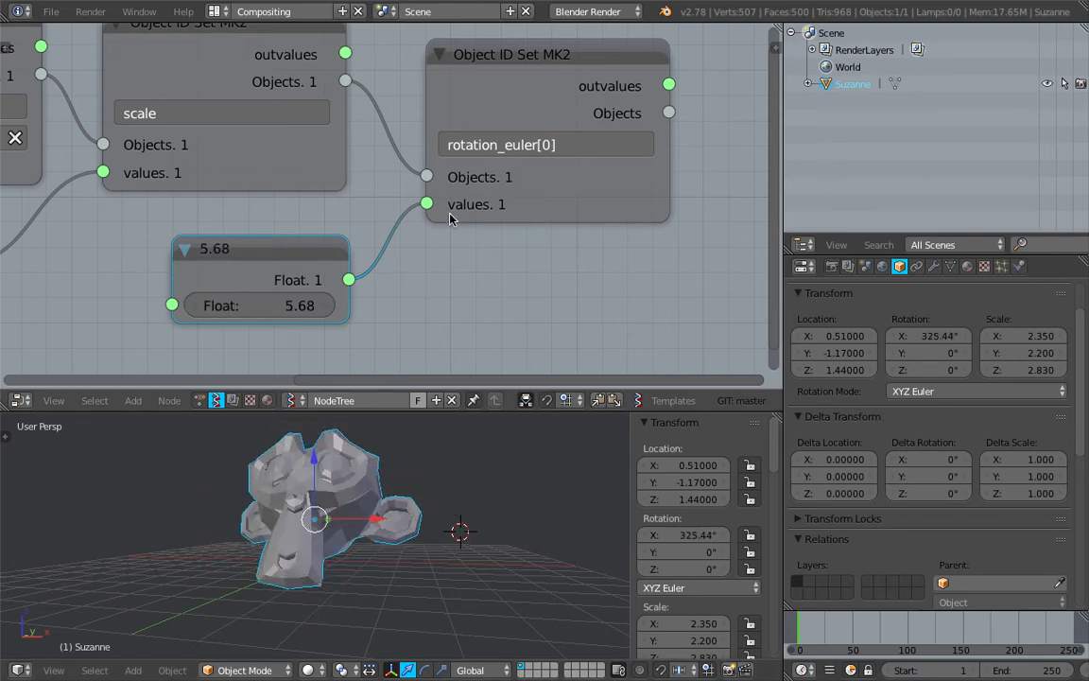
# - Change the third node's property to rotation_euler[1] and set the Float node to about 7.48 to drive the Y rotation
pyautogui.click(551, 143)
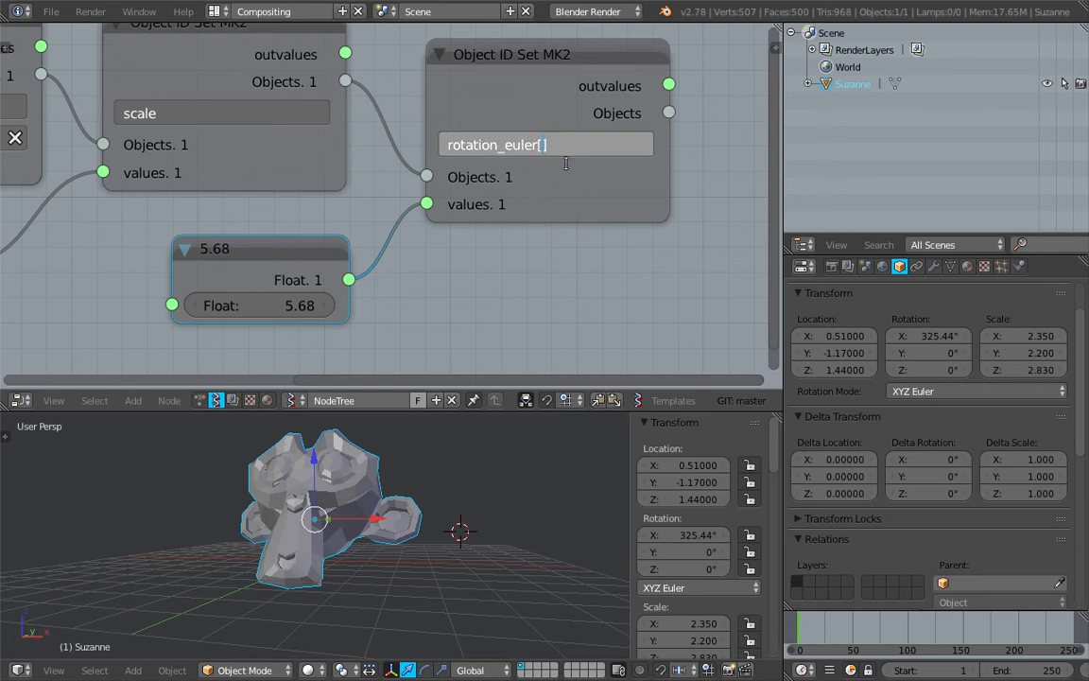
pyautogui.write('1')
pyautogui.press('Return')
pyautogui.moveTo(254, 313); pyautogui.dragTo(424, 313)
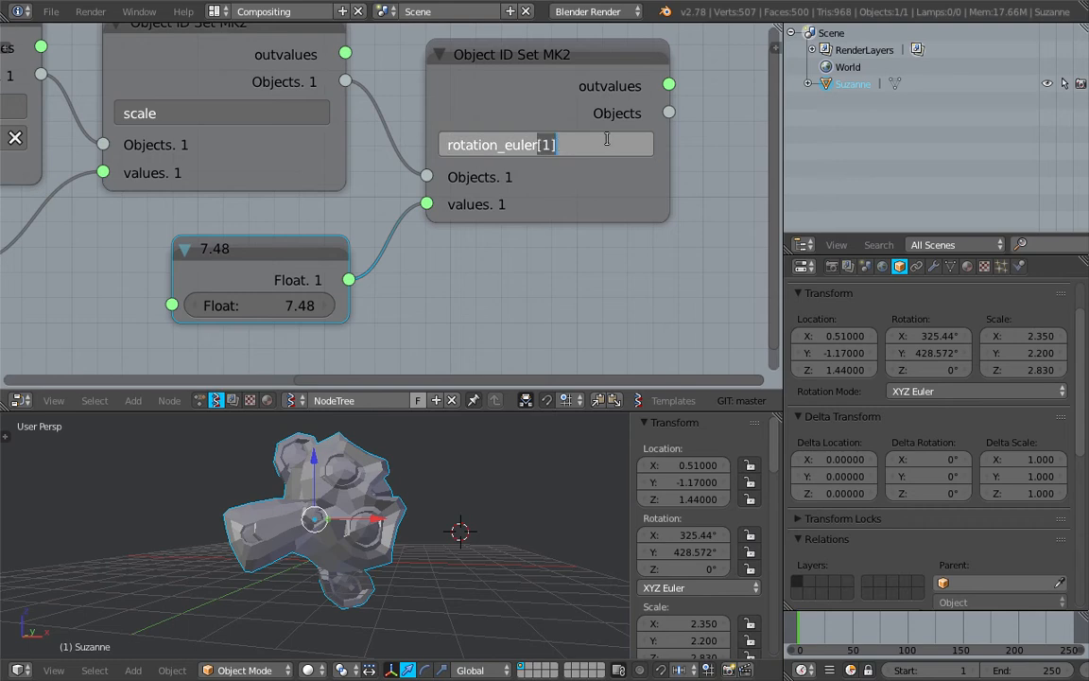
# - Set the third node's property back to rotation_euler and delete the Float node
pyautogui.press('Return')
pyautogui.press('Home')
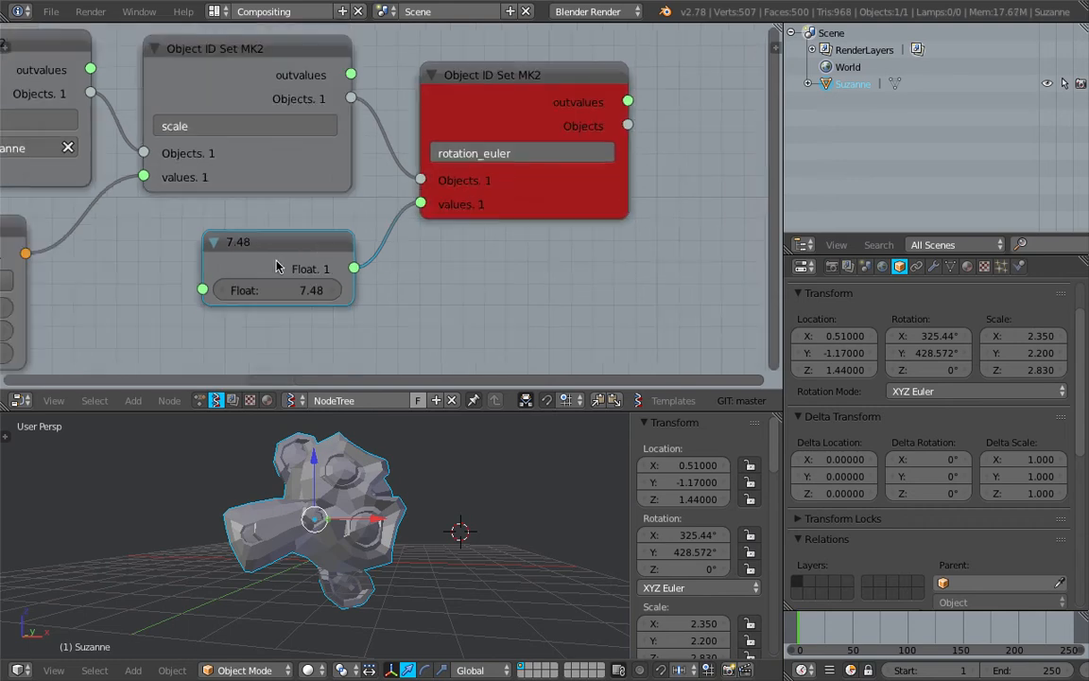
pyautogui.press('x')
# - Duplicate the scale's Vector in node, link the copy to the rotation_euler node's values, and set it to about X 8.32, Y 8.14, Z 1.69
pyautogui.hotkey('shift', 'd')
pyautogui.click(322, 225)
pyautogui.moveTo(332, 246); pyautogui.dragTo(448, 195)
pyautogui.moveTo(310, 293); pyautogui.dragTo(856, 312)
pyautogui.moveTo(282, 331); pyautogui.dragTo(175, 331)
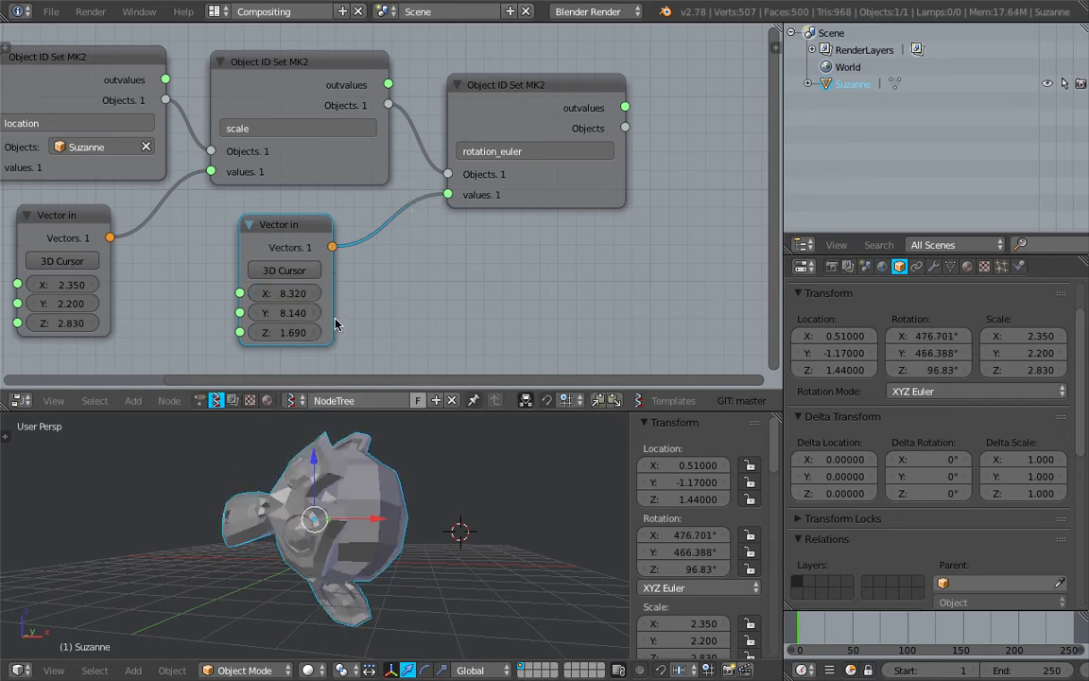
# - Widen the node editor and 3D view, and save the scene as a new file named sv_matrix_basics_002.blend
pyautogui.press('Home')
pyautogui.scroll(-1, 429, 215)
pyautogui.moveTo(410, 246); pyautogui.dragTo(378, 210, button='middle')
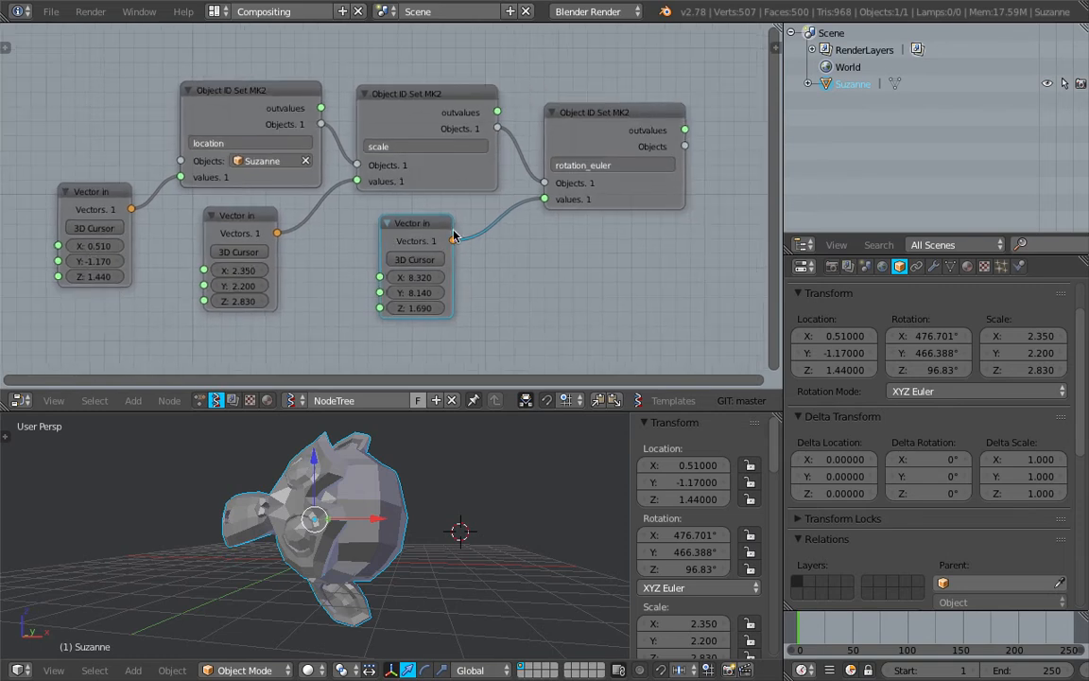
pyautogui.moveTo(782, 124); pyautogui.dragTo(865, 123)
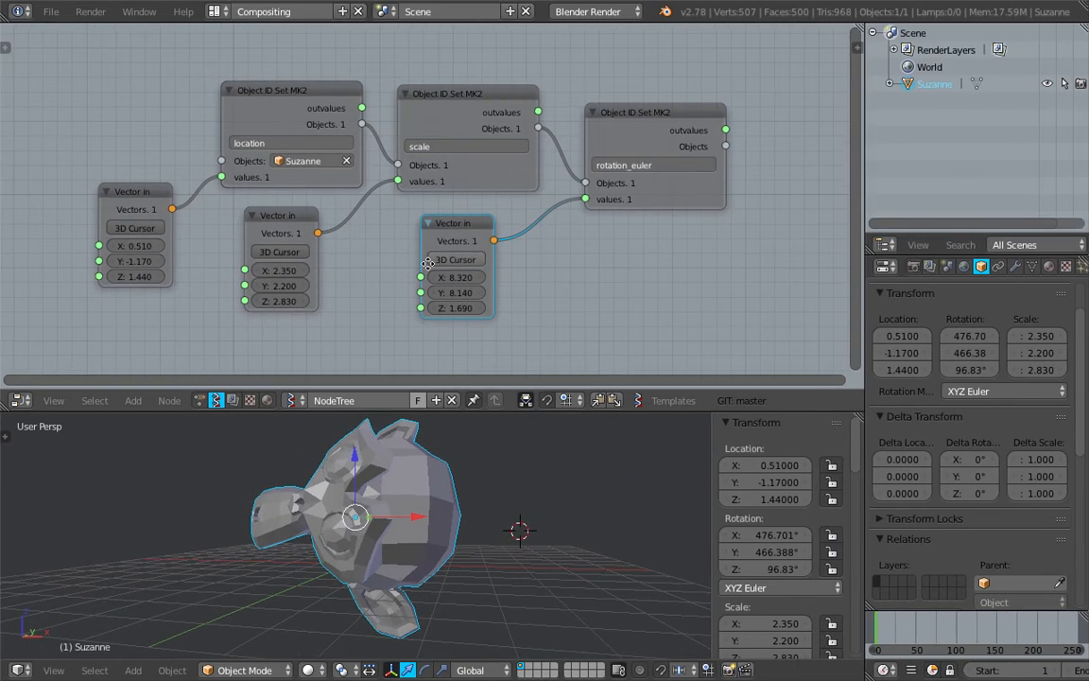
pyautogui.moveTo(478, 495); pyautogui.dragTo(510, 494, button='middle')
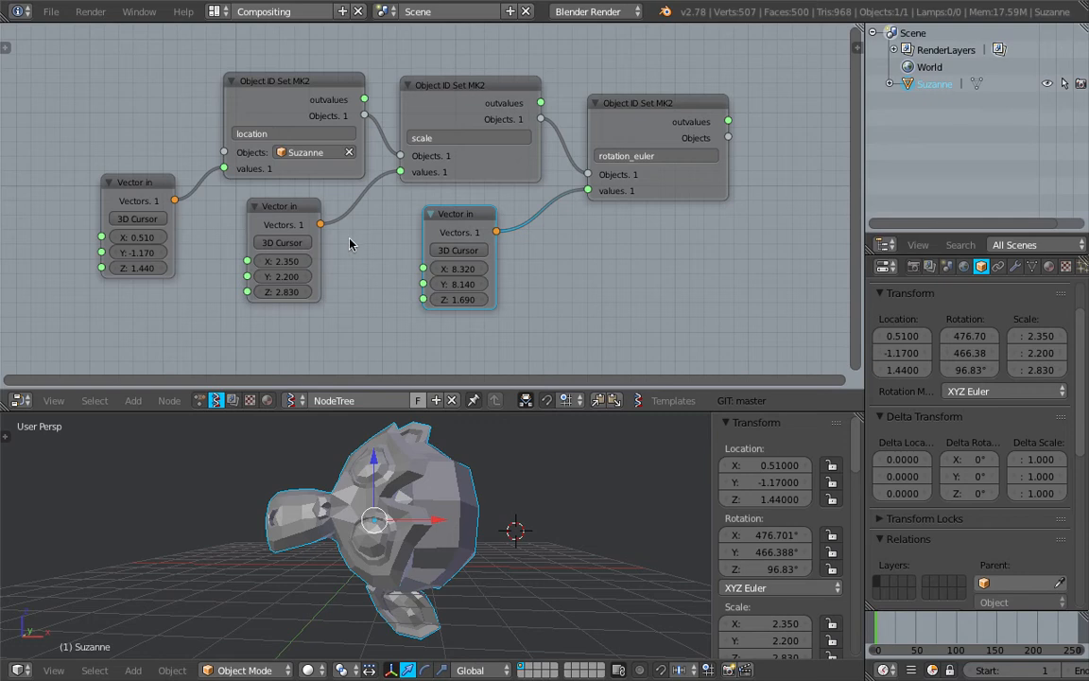
pyautogui.moveTo(400, 239); pyautogui.dragTo(424, 243, button='middle')
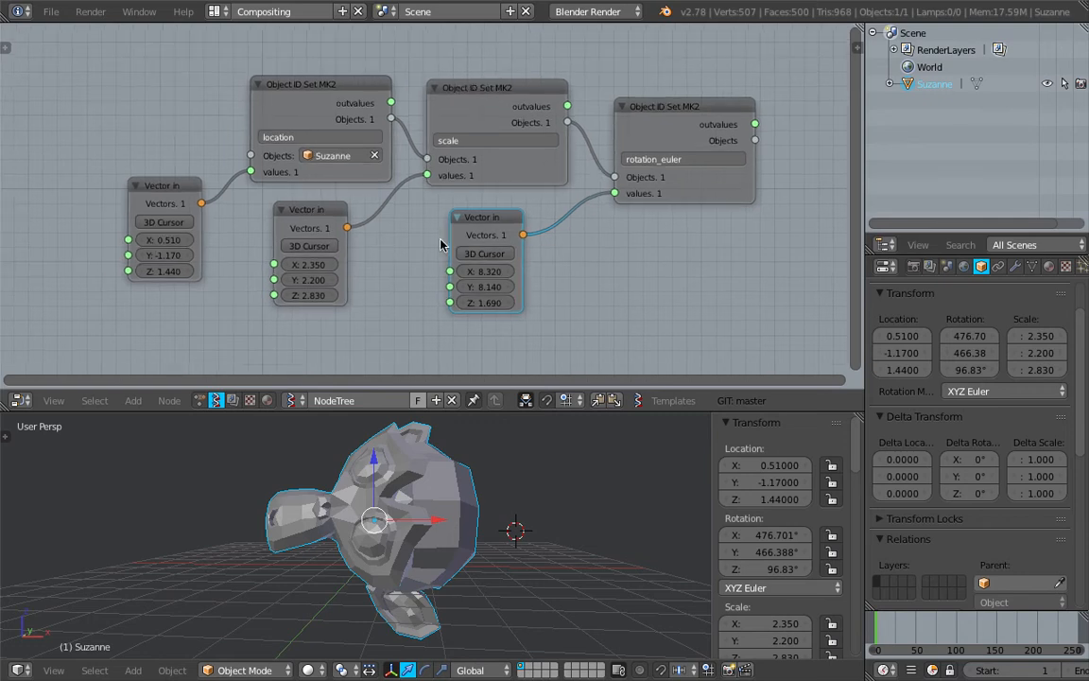
pyautogui.click(51, 11)
pyautogui.click(88, 142)
pyautogui.click(869, 69)
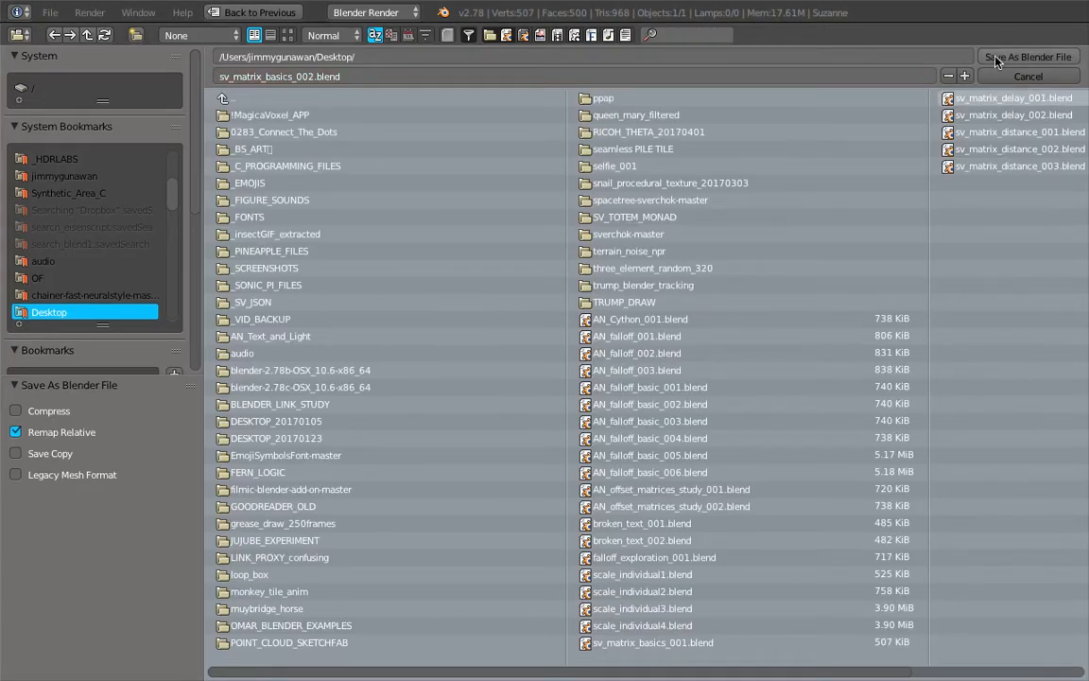
pyautogui.click(931, 47)
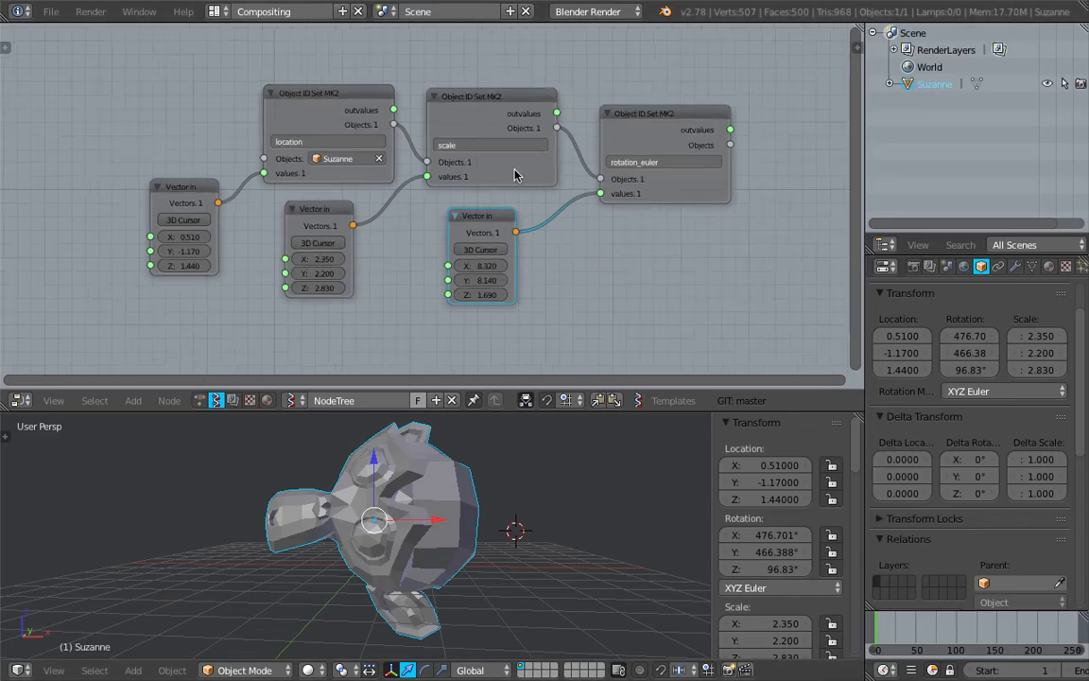
# - Delete the Suzanne monkey from the scene
pyautogui.scroll(2, 517, 177)
pyautogui.scroll(-3, 487, 515)
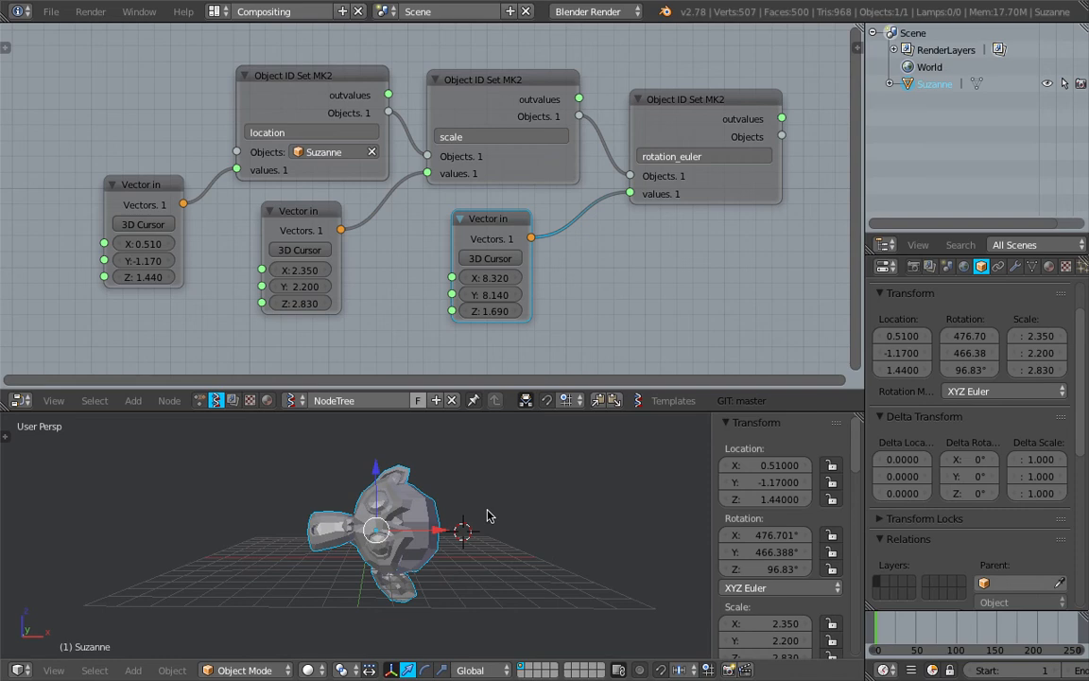
pyautogui.moveTo(527, 504); pyautogui.dragTo(480, 532, button='middle')
pyautogui.press('a')
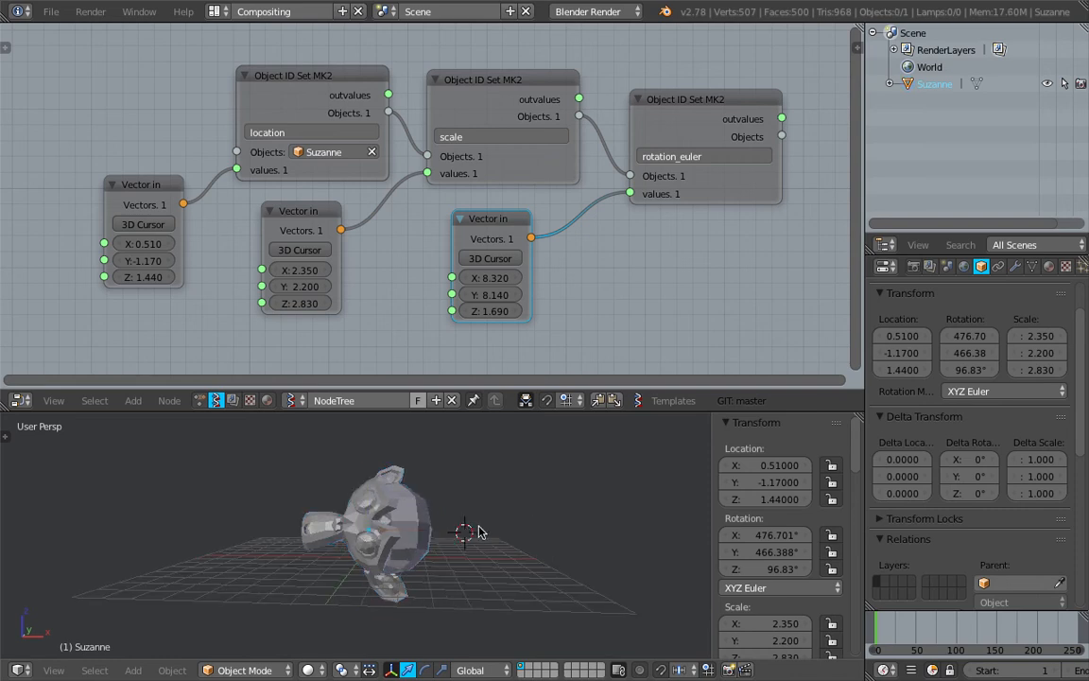
pyautogui.press('x')
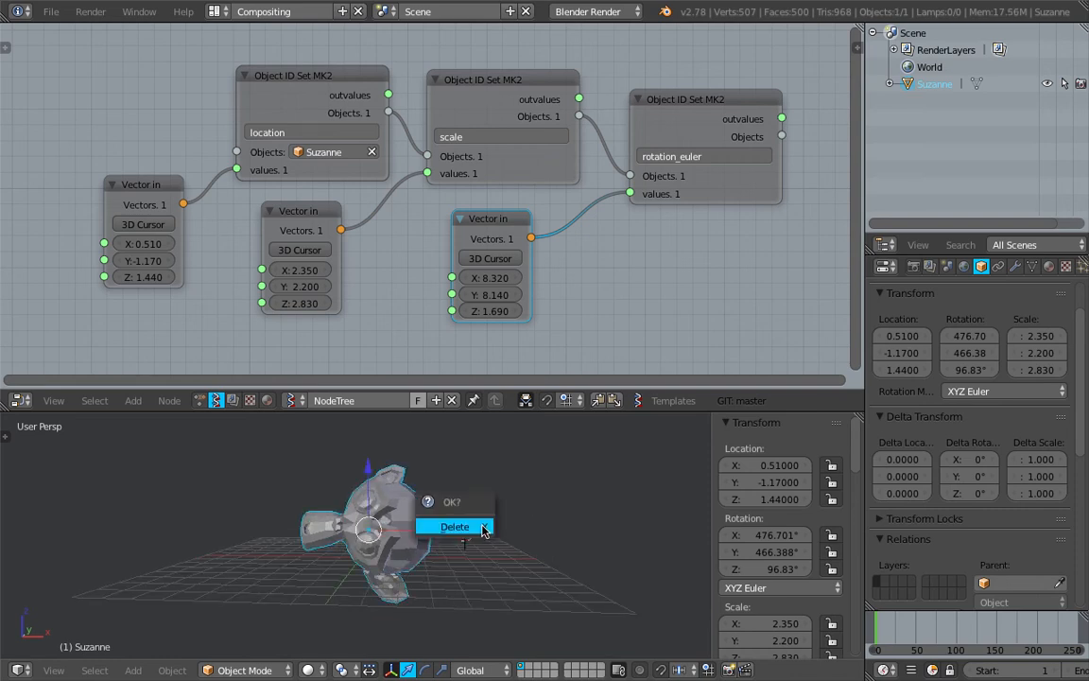
pyautogui.click(466, 520)
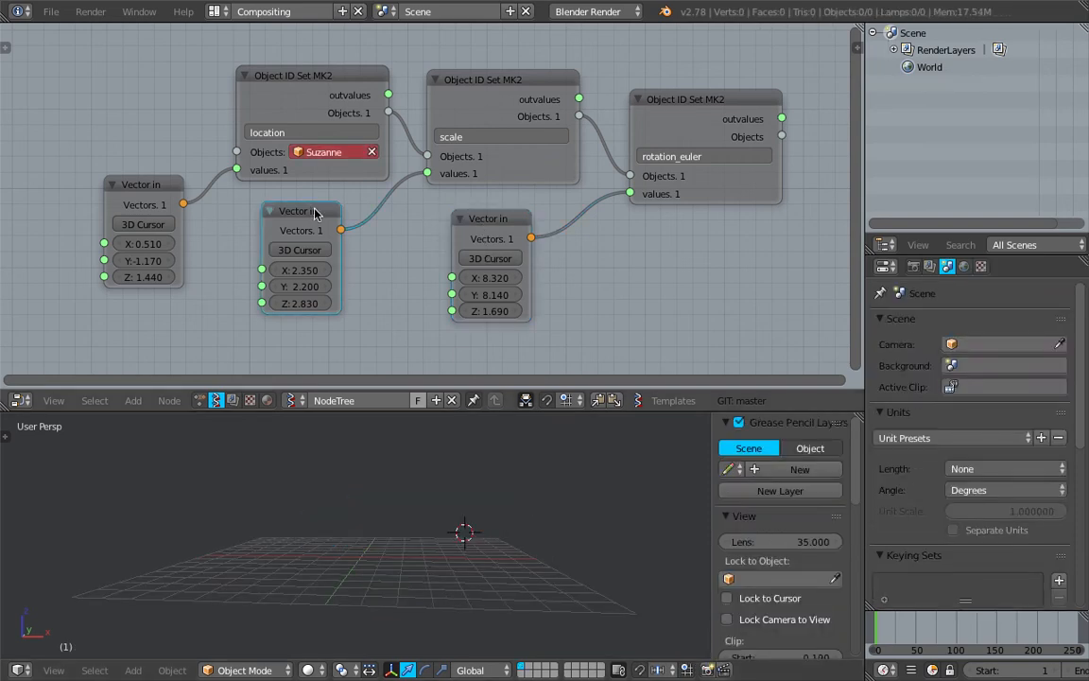
# - Delete the three Vector in nodes and the location and rotation_euler nodes, keeping only the scale Object ID Set MK2 node
pyautogui.press('x')
pyautogui.click(476, 218)
pyautogui.press('x')
pyautogui.click(311, 84)
pyautogui.press('x')
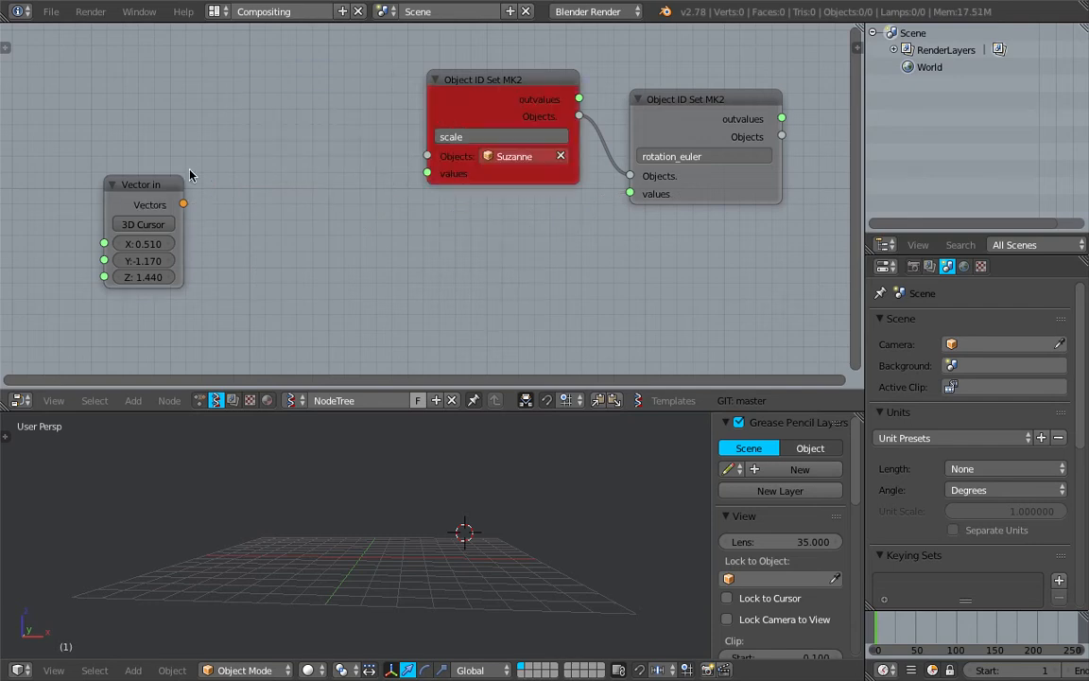
pyautogui.press('x')
pyautogui.click(702, 106)
pyautogui.press('x')
pyautogui.moveTo(591, 140); pyautogui.dragTo(627, 170, button='middle')
pyautogui.scroll(1, 580, 121)
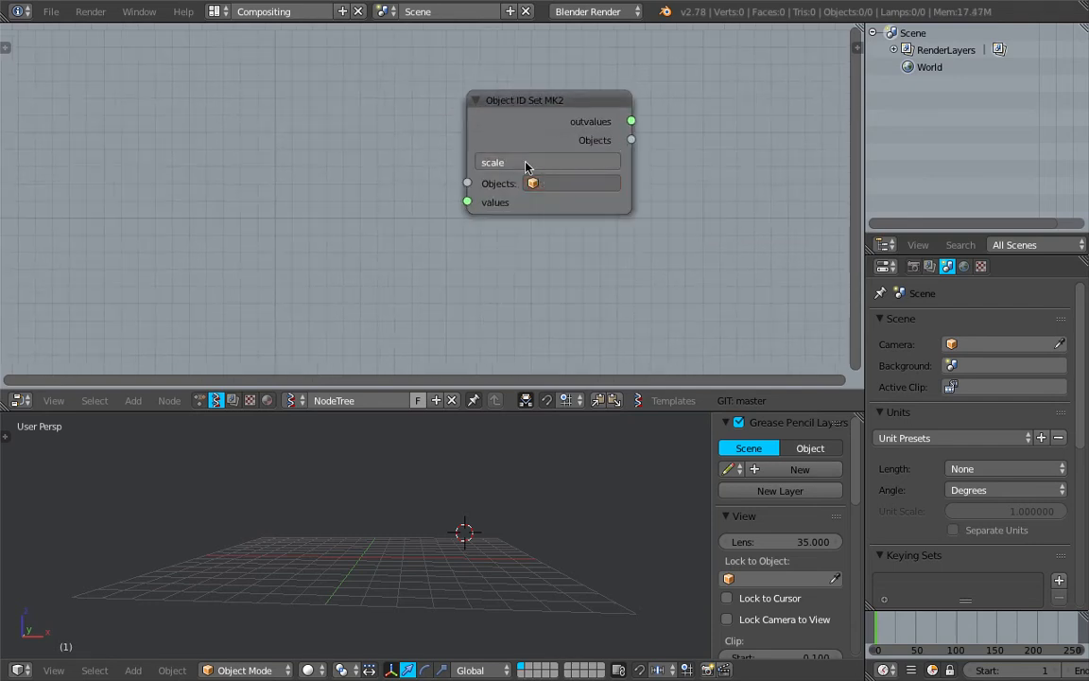
pyautogui.scroll(-1, 461, 175)
# - Add a new monkey mesh, move it to about X -5.50, Y 1.64, Z 2.53, and tilt it freely with trackball rotation
pyautogui.hotkey('shift', 'a')
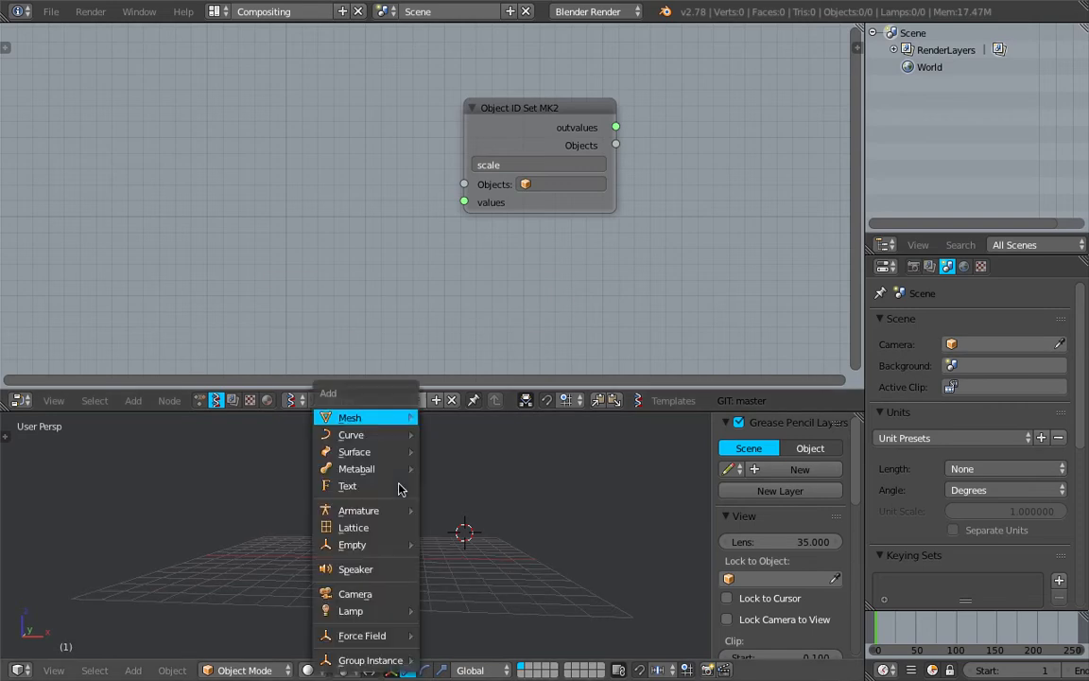
pyautogui.moveTo(400, 418)
pyautogui.click(496, 207)
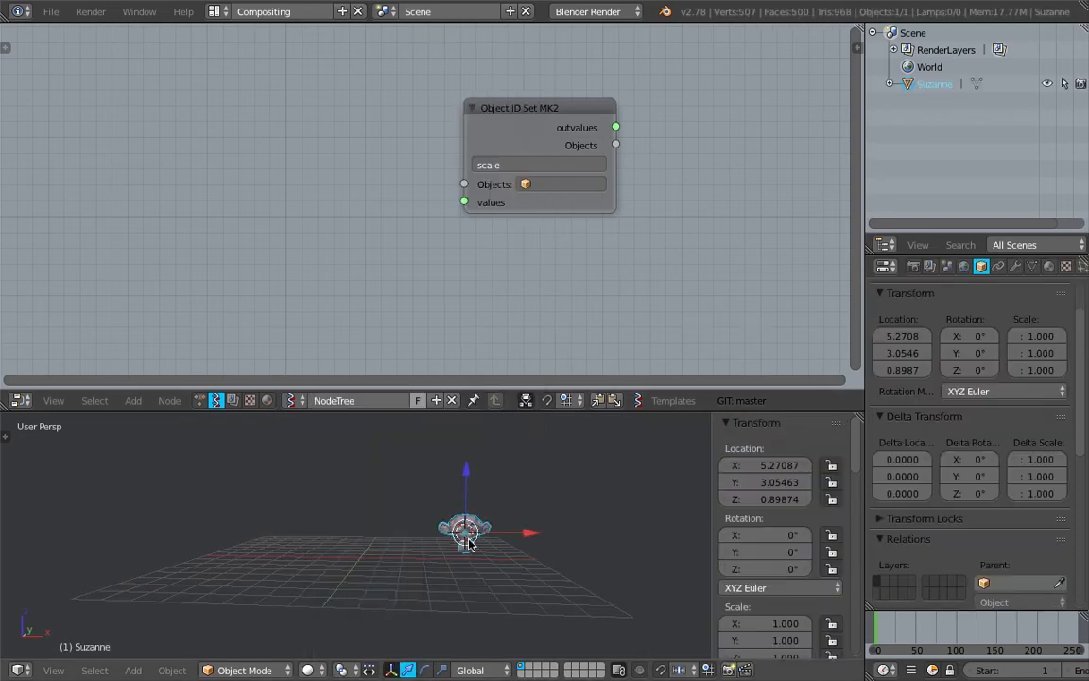
pyautogui.press('g')
pyautogui.click(315, 528)
pyautogui.press('r')
pyautogui.press('r')
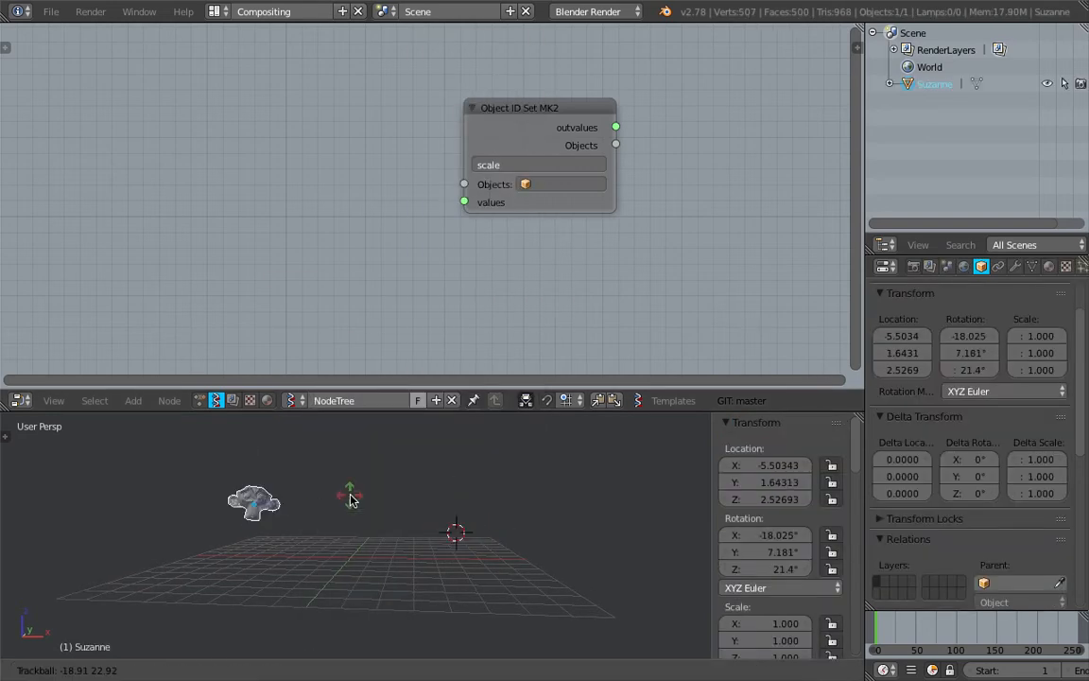
pyautogui.click(340, 524)
# - Duplicate the monkey, give the copy a different free rotation and place it slightly above and to the right of the original
pyautogui.hotkey('shift', 'd')
pyautogui.click(405, 503)
pyautogui.press('r')
pyautogui.press('r')
pyautogui.click(342, 507)
pyautogui.press('g')
pyautogui.click(363, 502)
# - Duplicate the second monkey to its right as a third one and rotate the copy freely
pyautogui.hotkey('shift', 'd')
pyautogui.click(501, 532)
pyautogui.press('r')
pyautogui.press('r')
pyautogui.click(513, 539)
# - Duplicate the third monkey down to about X -2.59, Y 1.75, Z -0.19 and rotate it to about -19.7°, 21.7°, 41.5°
pyautogui.hotkey('shift', 'd')
pyautogui.click(408, 595)
pyautogui.press('r')
pyautogui.press('r')
pyautogui.click(442, 540)
# - Duplicate the fourth monkey to about X 0.89, Y 2.30, Z 0.04 and rotate the copy to about -11.9°, 19.5°, -24.2°
pyautogui.hotkey('shift', 'd')
pyautogui.click(510, 533)
pyautogui.press('r')
pyautogui.press('r')
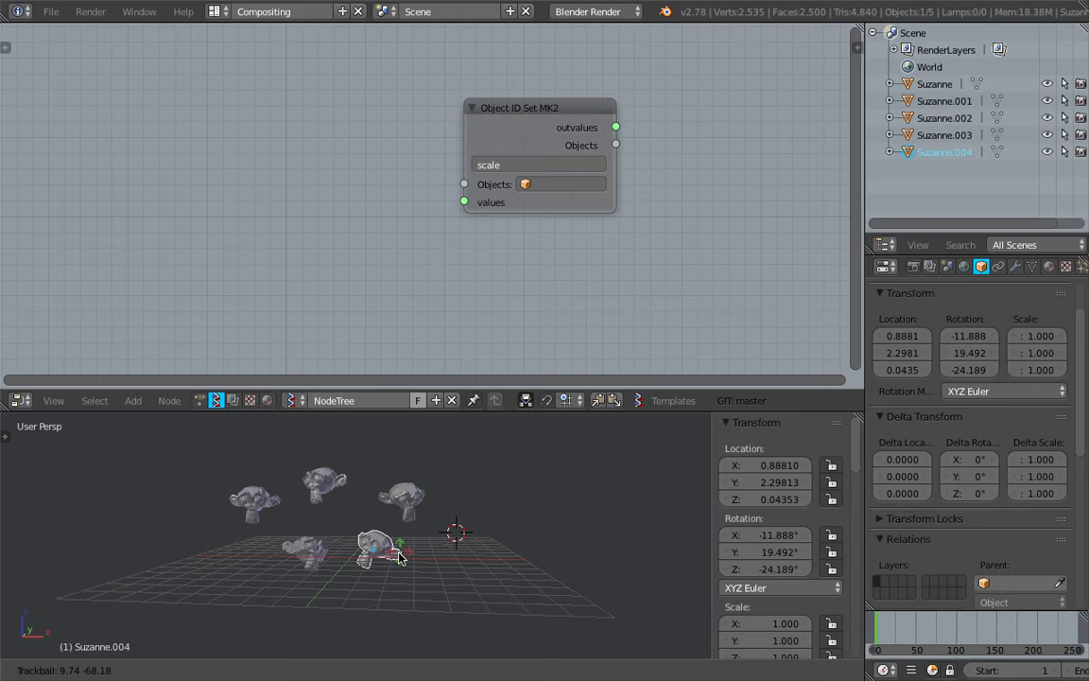
pyautogui.click(399, 557)
# - Deselect all the monkeys and save the scene over the existing file
pyautogui.scroll(3, 412, 555)
pyautogui.keyDown('shift'); pyautogui.moveTo(416, 554); pyautogui.dragTo(520, 578, button='middle'); pyautogui.keyUp('shift')
pyautogui.press('a')
pyautogui.hotkey('ctrl', 's')
pyautogui.click(401, 540)
pyautogui.moveTo(235, 456); pyautogui.dragTo(232, 454, button='middle')
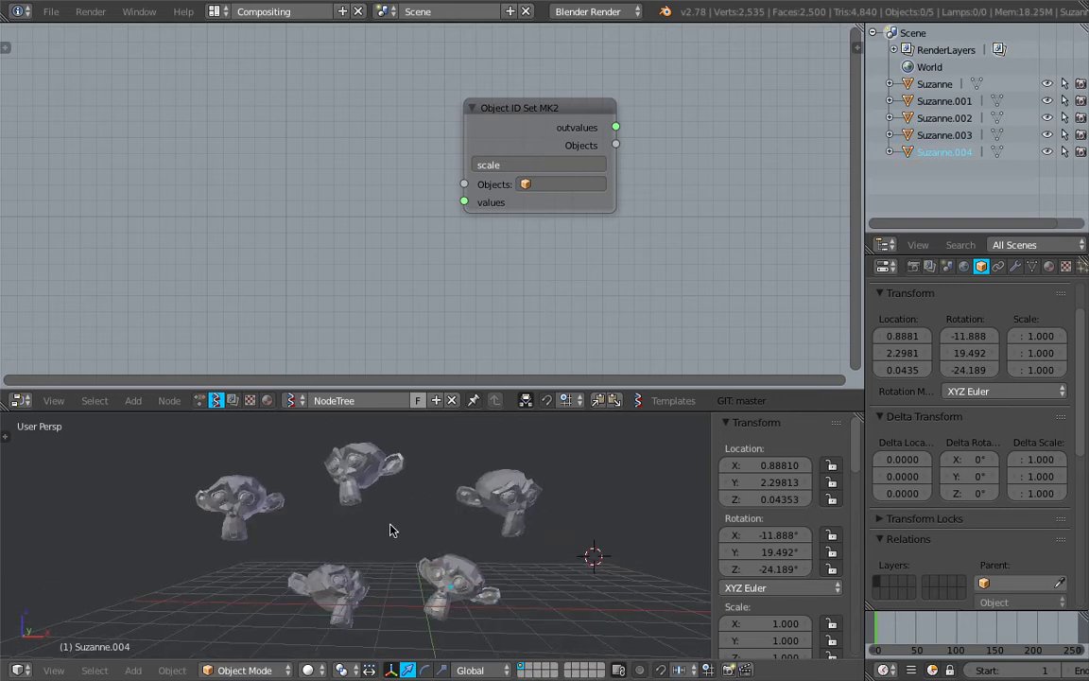
pyautogui.hotkey('ctrl', 's')
pyautogui.click(444, 477)
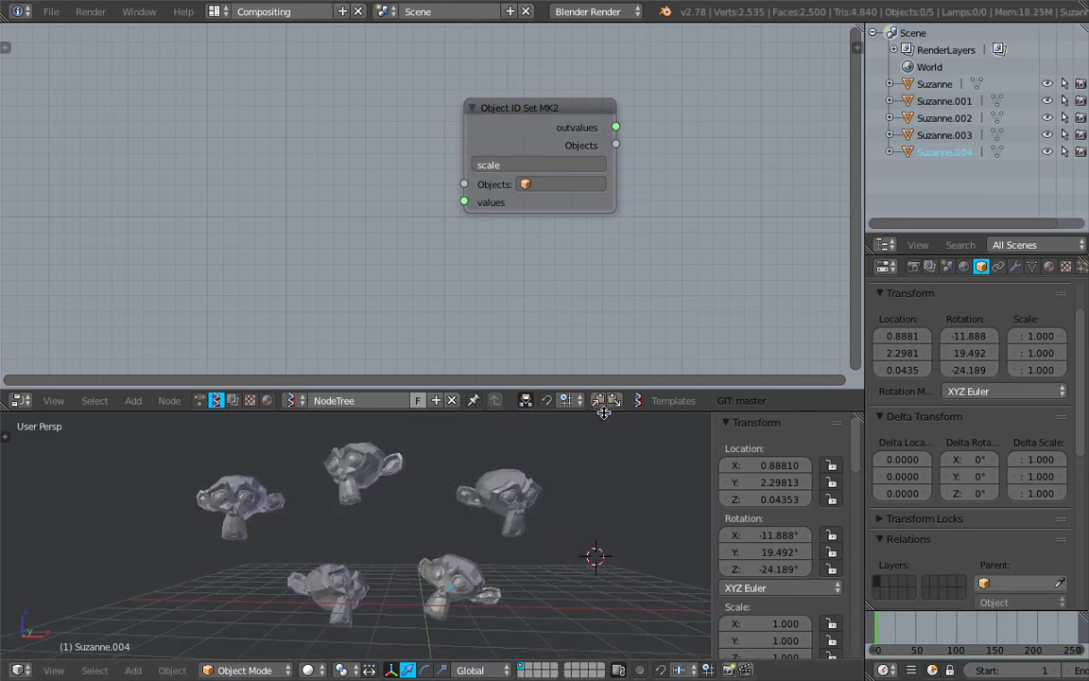
# - Enlarge the 3D view slightly and select all five monkeys together, ending with Suzanne.003 as the active object
pyautogui.moveTo(605, 412); pyautogui.dragTo(612, 393)
pyautogui.rightClick(240, 491)
pyautogui.keyDown('shift'); pyautogui.rightClick(364, 456); pyautogui.keyUp('shift')
pyautogui.keyDown('shift'); pyautogui.rightClick(499, 484); pyautogui.keyUp('shift')
pyautogui.keyDown('shift'); pyautogui.rightClick(460, 567); pyautogui.keyUp('shift')
pyautogui.keyDown('shift'); pyautogui.rightClick(366, 575); pyautogui.keyUp('shift')
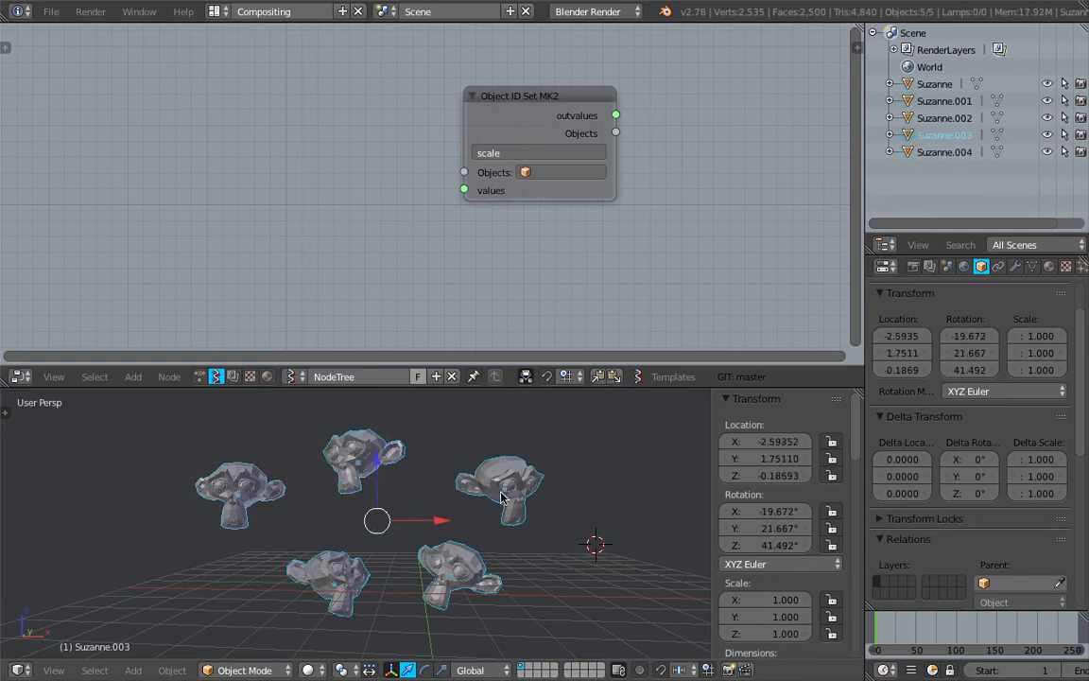
# - Add an Objects in mk3 node to the node tree, on the input side of the Object ID Set MK2 node
pyautogui.hotkey('shift', 'a')
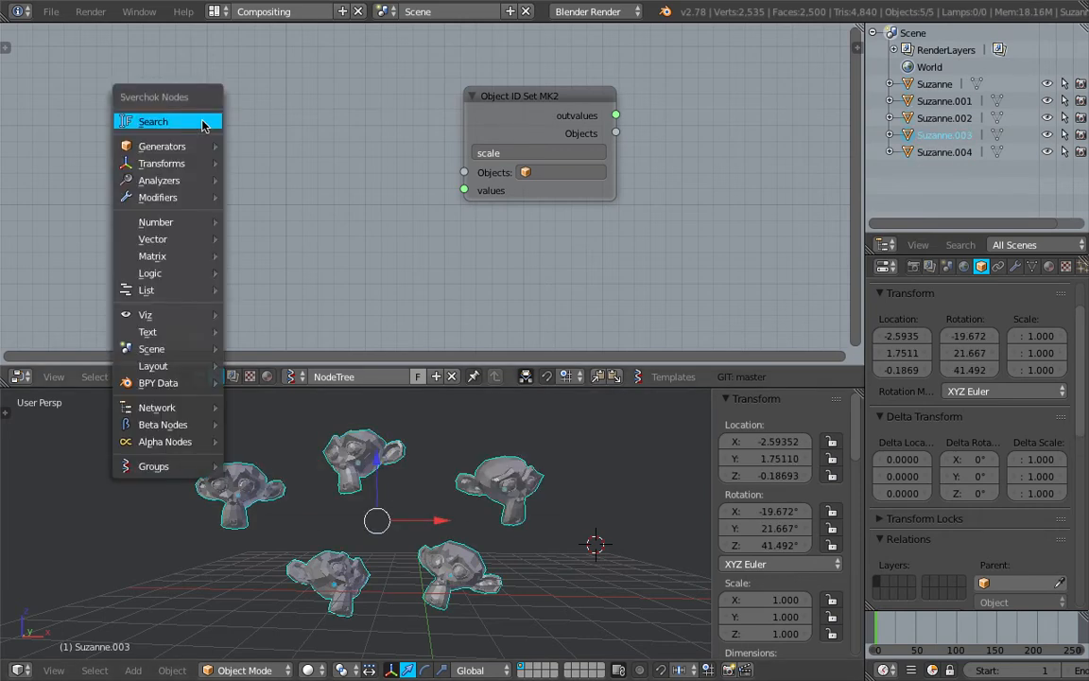
pyautogui.click(205, 119)
pyautogui.write('objects')
pyautogui.press('Down')
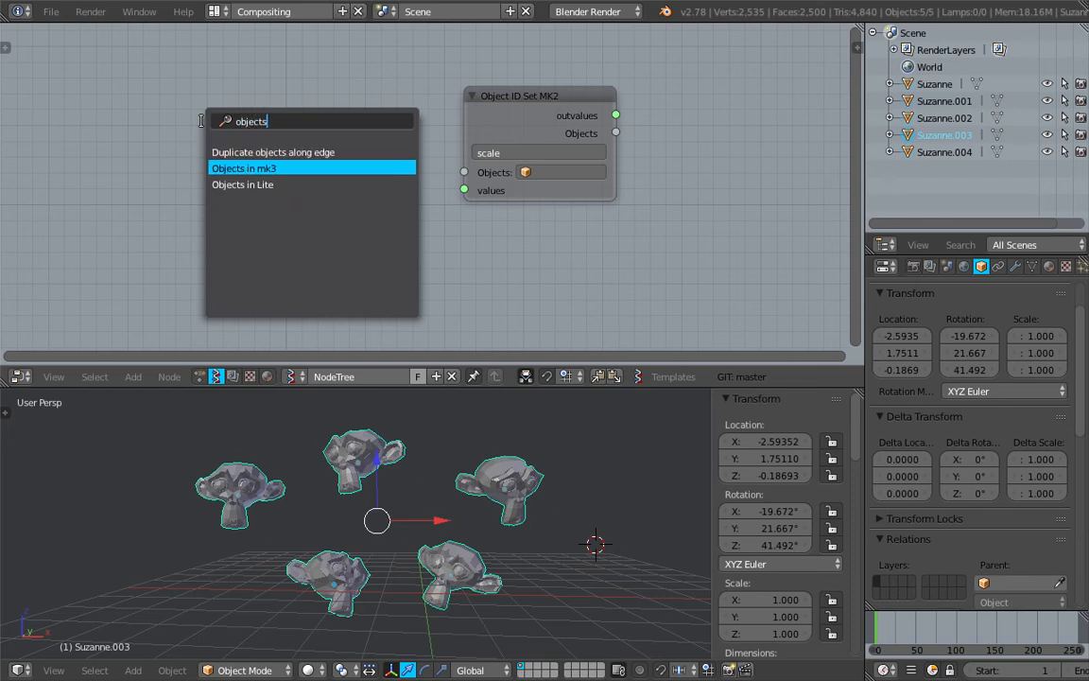
pyautogui.press('Return')
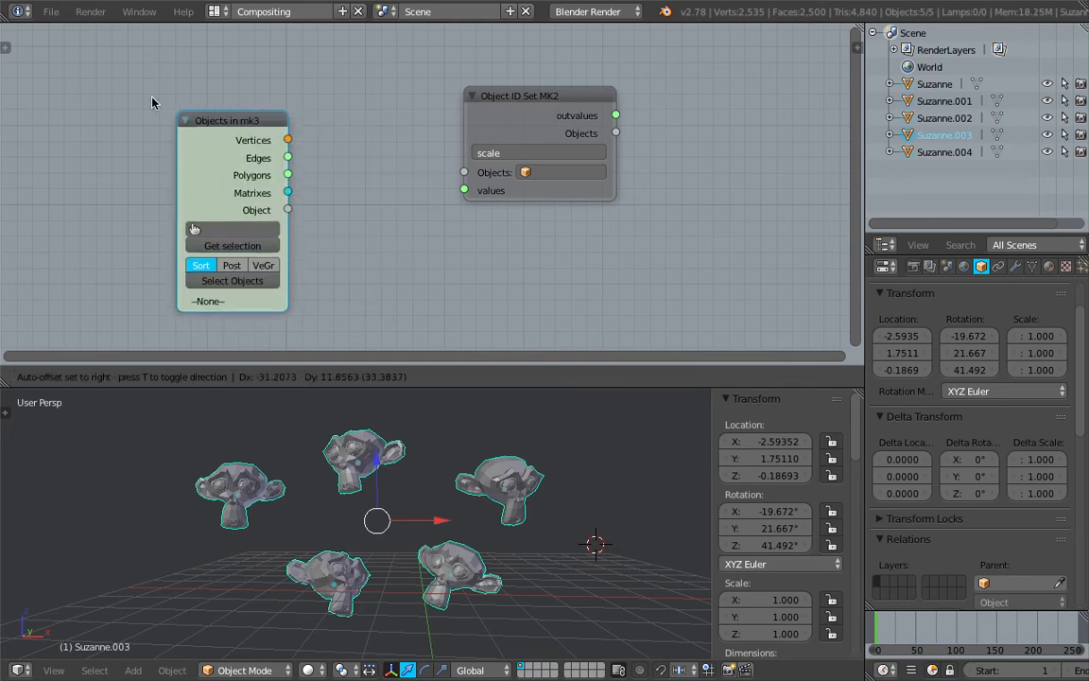
# - Choose Group in the Objects in mk3 node and load the five selected monkeys into it
pyautogui.click(168, 198)
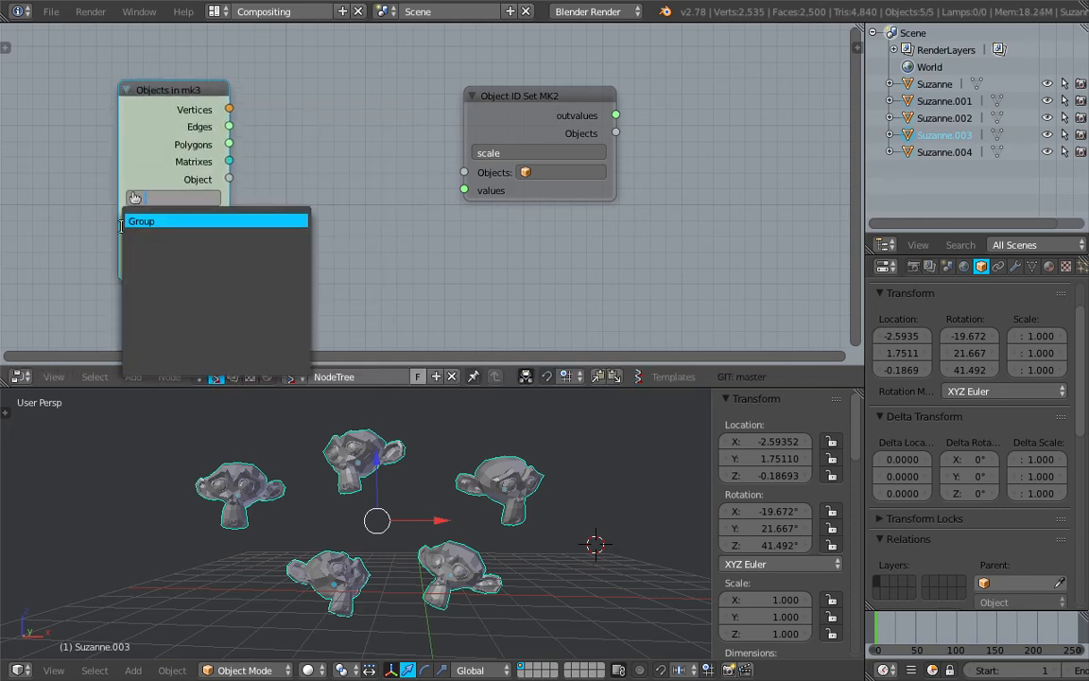
pyautogui.click(141, 220)
pyautogui.click(170, 216)
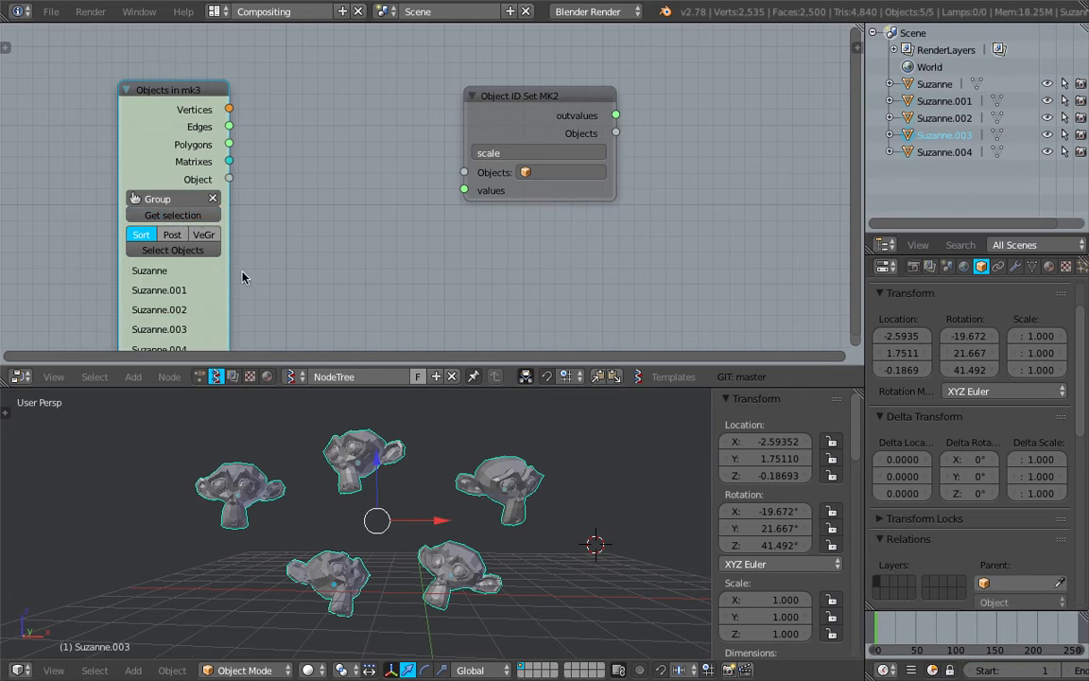
# - Connect the Object output of Objects in mk3 to the Objects input of Object ID Set MK2, shifting that node further away
pyautogui.scroll(-1, 125, 251)
pyautogui.moveTo(131, 231); pyautogui.dragTo(148, 232, button='middle')
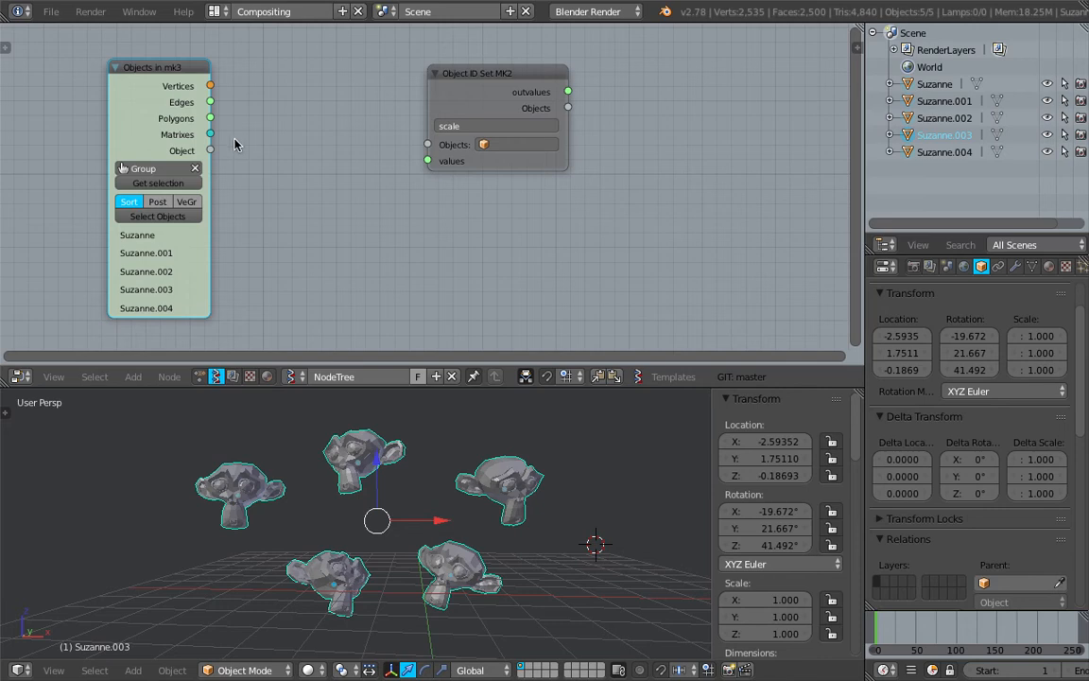
pyautogui.moveTo(211, 151); pyautogui.dragTo(215, 154)
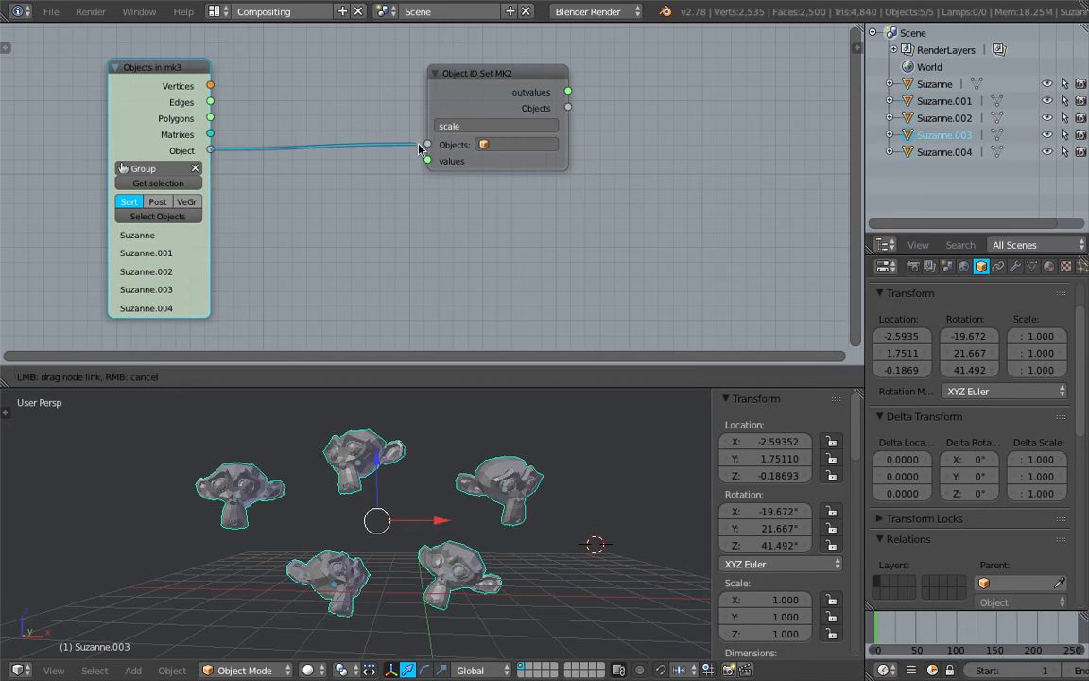
pyautogui.moveTo(419, 149); pyautogui.dragTo(427, 145)
pyautogui.moveTo(496, 91); pyautogui.dragTo(539, 93)
# - Add a Vector in node, connect its Vectors output to the values input of Object ID Set MK2, and set X, Y and Z to 1.2
pyautogui.hotkey('shift', 'a')
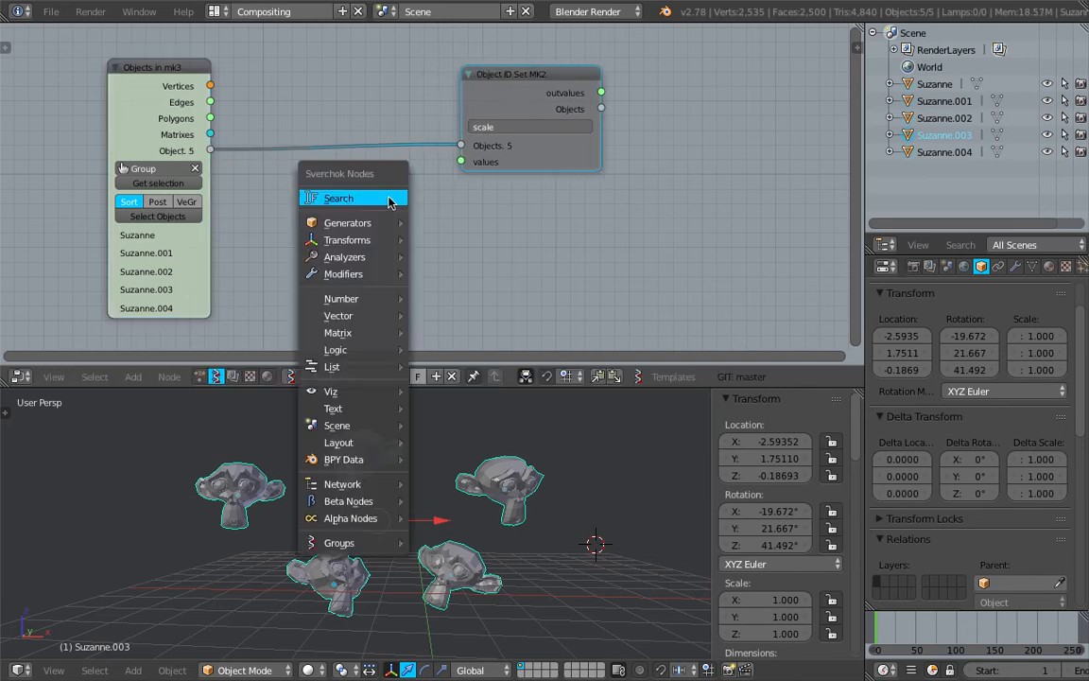
pyautogui.click(390, 202)
pyautogui.write('vec')
pyautogui.click(425, 243)
pyautogui.click(408, 232)
pyautogui.moveTo(413, 233); pyautogui.dragTo(460, 161)
pyautogui.moveTo(377, 272); pyautogui.dragTo(496, 302)
# - Examine the property name field and connected inputs of the Object ID Set MK2 node up close
pyautogui.scroll(4, 525, 154)
pyautogui.moveTo(521, 156); pyautogui.dragTo(462, 210, button='middle')
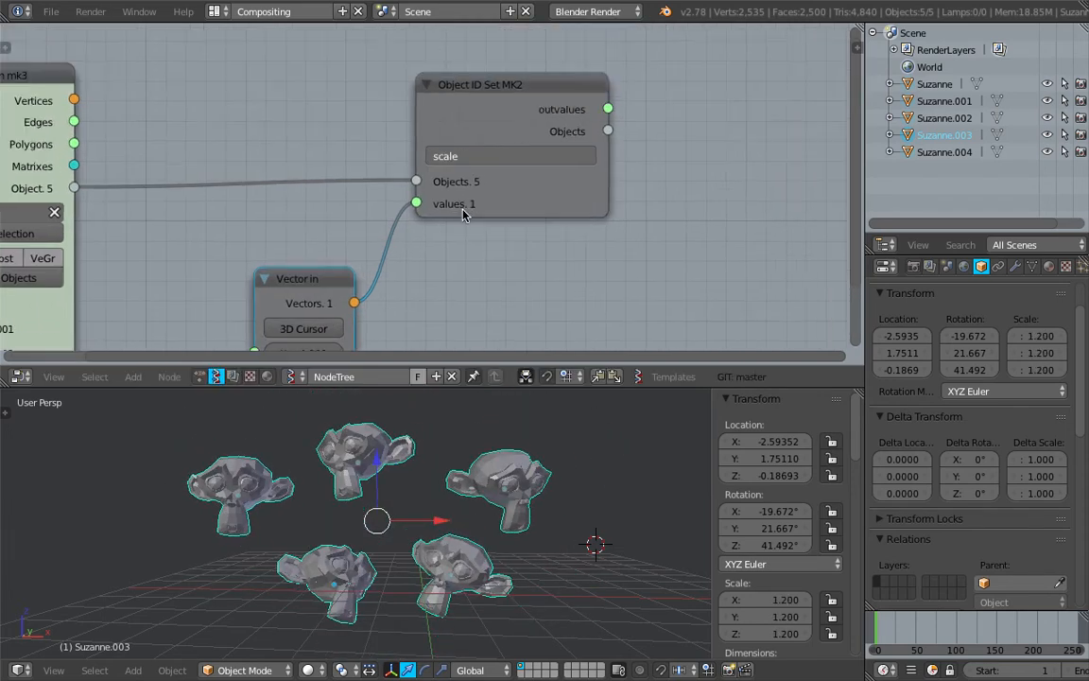
pyautogui.scroll(5, 462, 210)
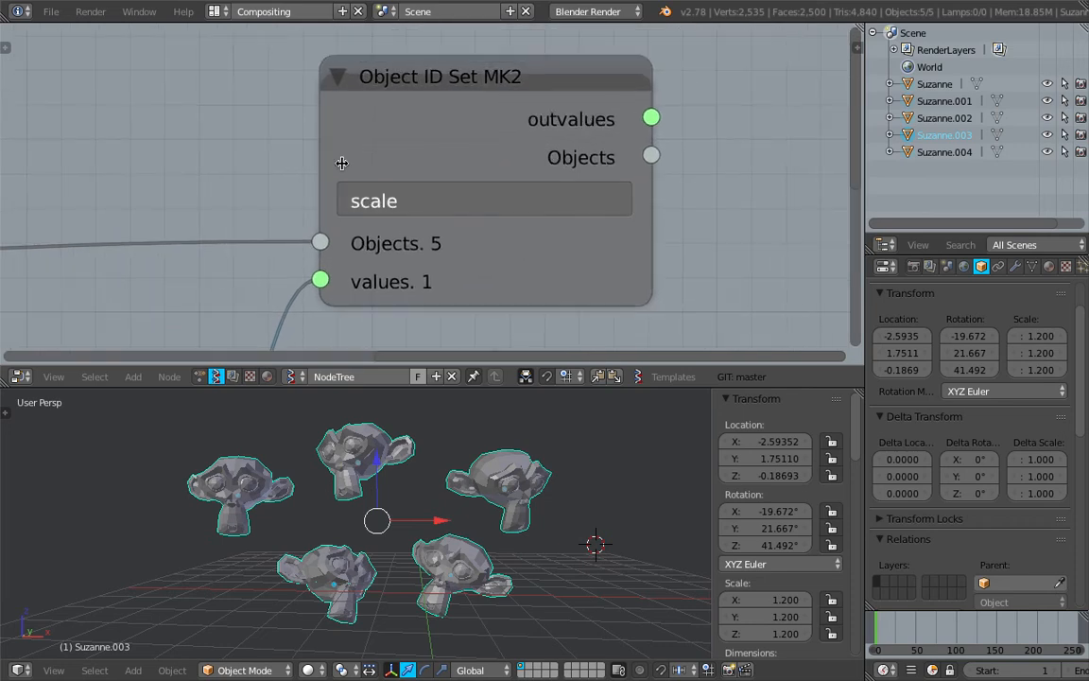
pyautogui.scroll(-2, 397, 203)
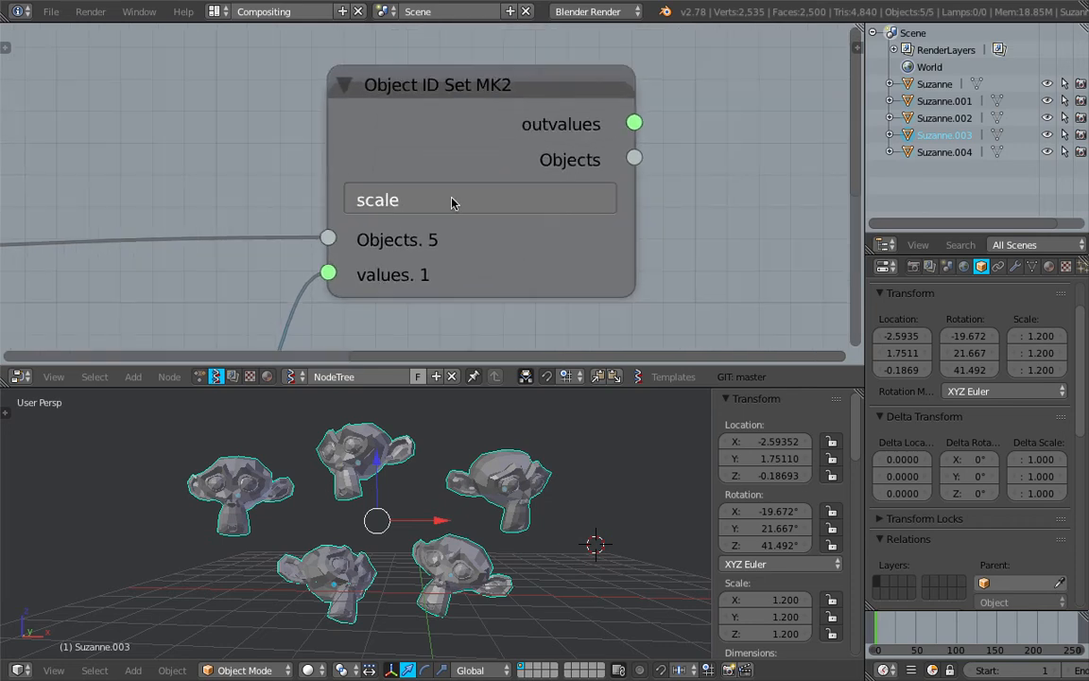
pyautogui.click(385, 195)
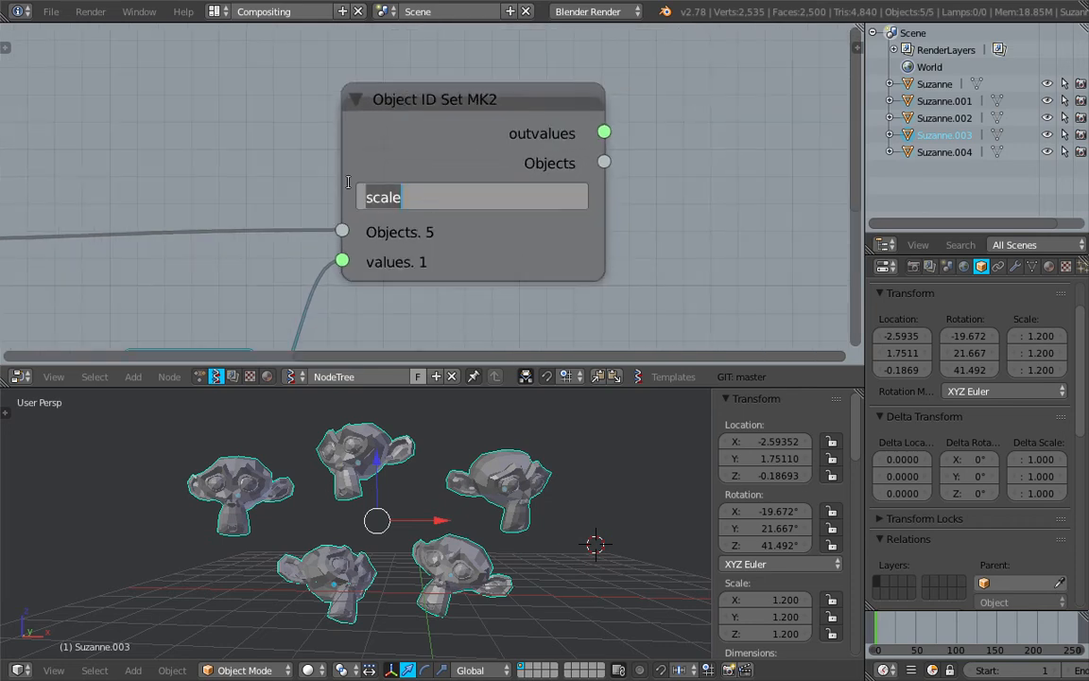
pyautogui.scroll(1, 413, 197)
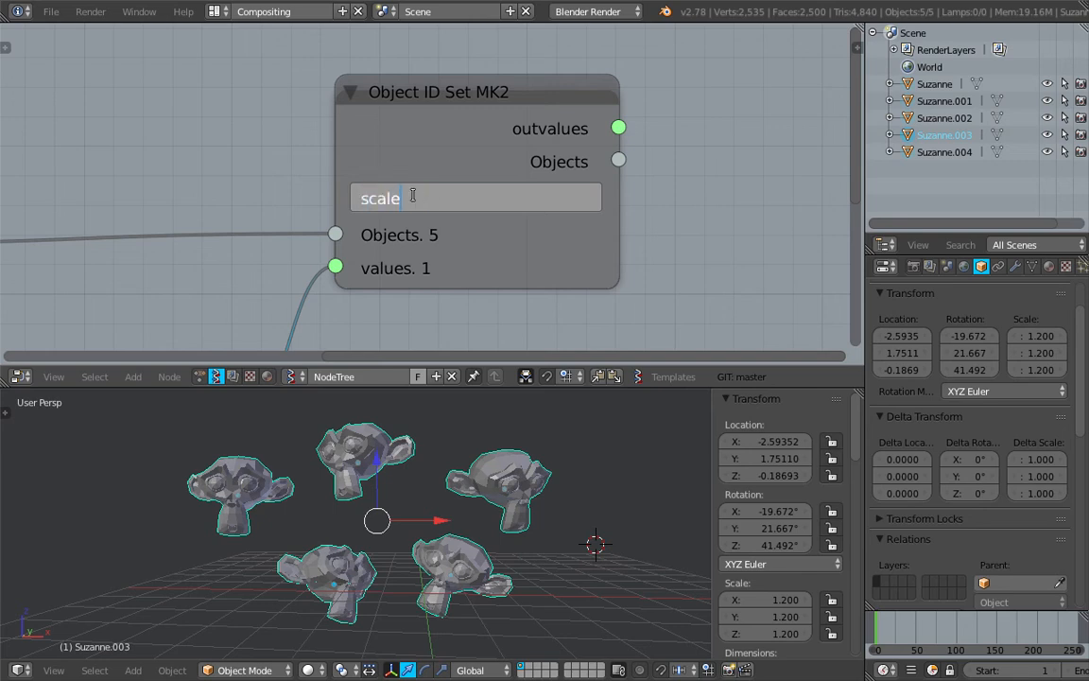
pyautogui.press('Return')
# - Set the X, Y and Z values of the Vector in node to 1
pyautogui.scroll(-4, 418, 200)
pyautogui.moveTo(423, 229); pyautogui.dragTo(425, 190, button='middle')
pyautogui.moveTo(287, 273); pyautogui.dragTo(285, 319)
pyautogui.write('1')
pyautogui.press('Return')
# - Spread the Objects in mk3, Vector in and Object ID Set MK2 nodes further apart
pyautogui.scroll(-3, 426, 253)
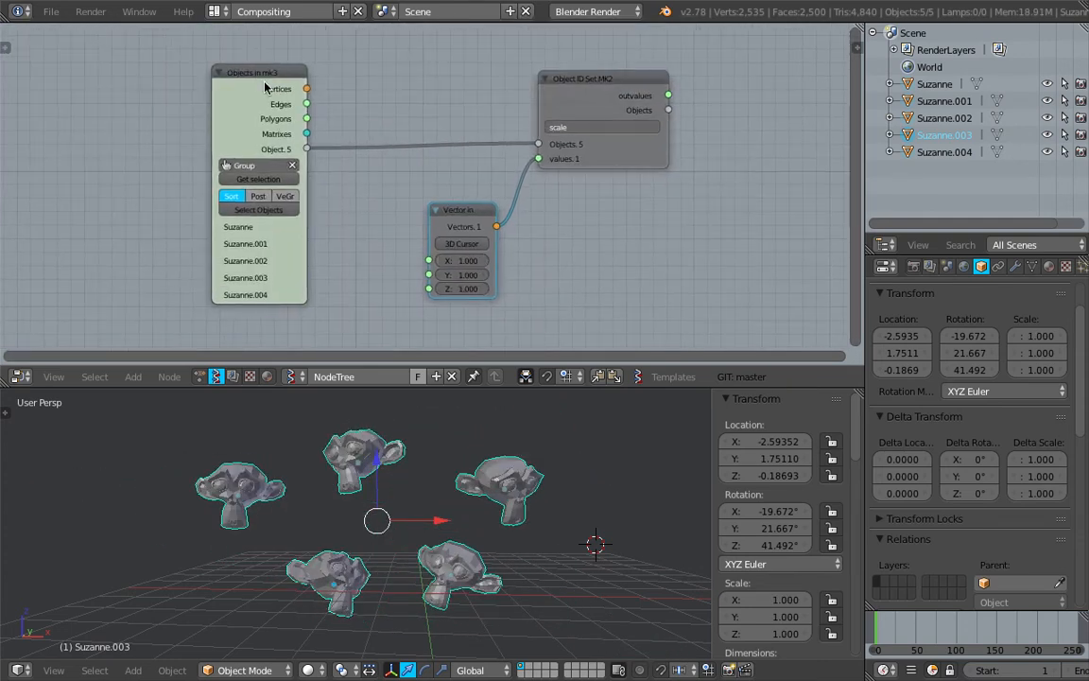
pyautogui.moveTo(229, 72); pyautogui.dragTo(139, 53)
pyautogui.moveTo(586, 166); pyautogui.dragTo(653, 159)
pyautogui.moveTo(444, 204); pyautogui.dragTo(348, 197)
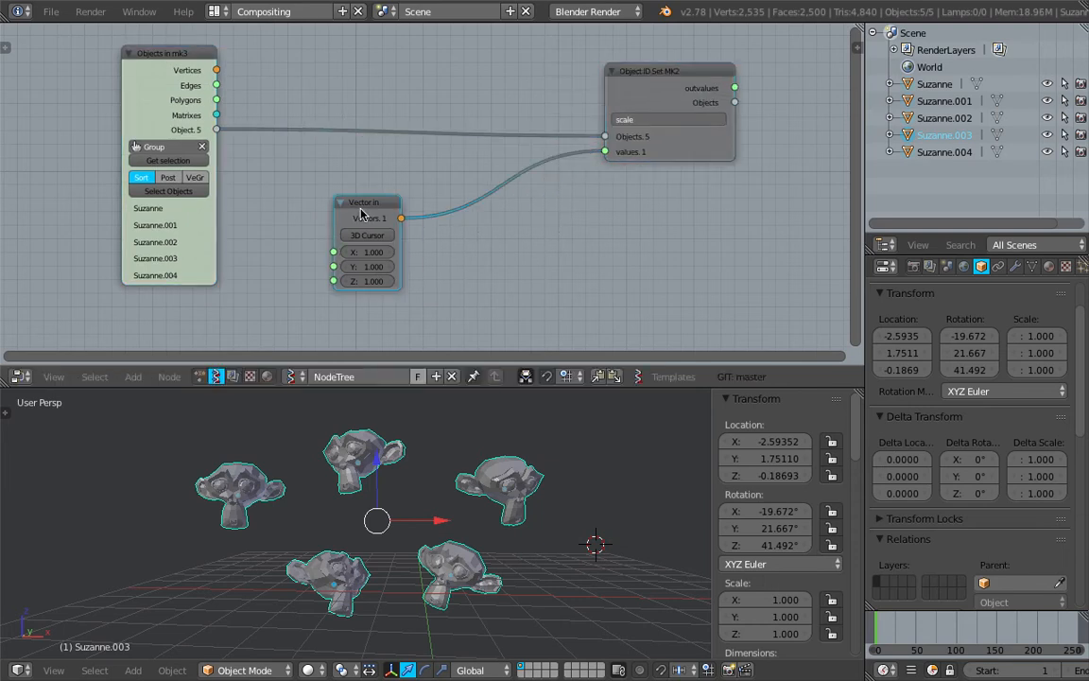
# - Add a Random Num Gen node between Objects in mk3 and Vector in, moving Vector in aside to make room
pyautogui.hotkey('shift', 'a')
pyautogui.click(566, 238)
pyautogui.write('rand')
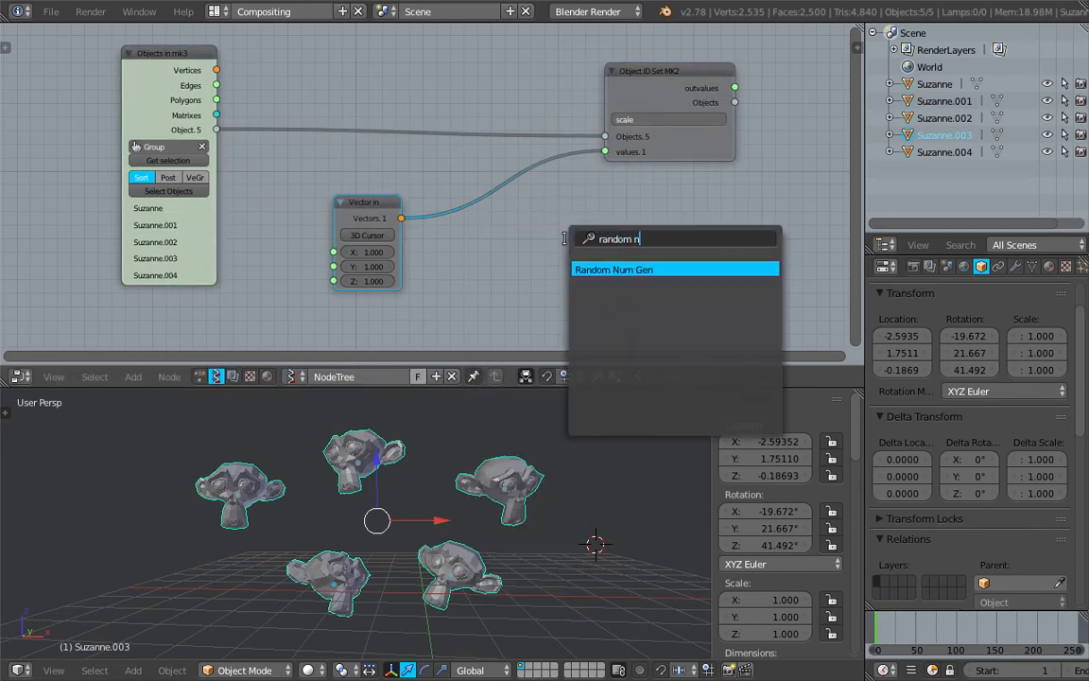
pyautogui.write('om n')
pyautogui.press('Return')
pyautogui.click(335, 204)
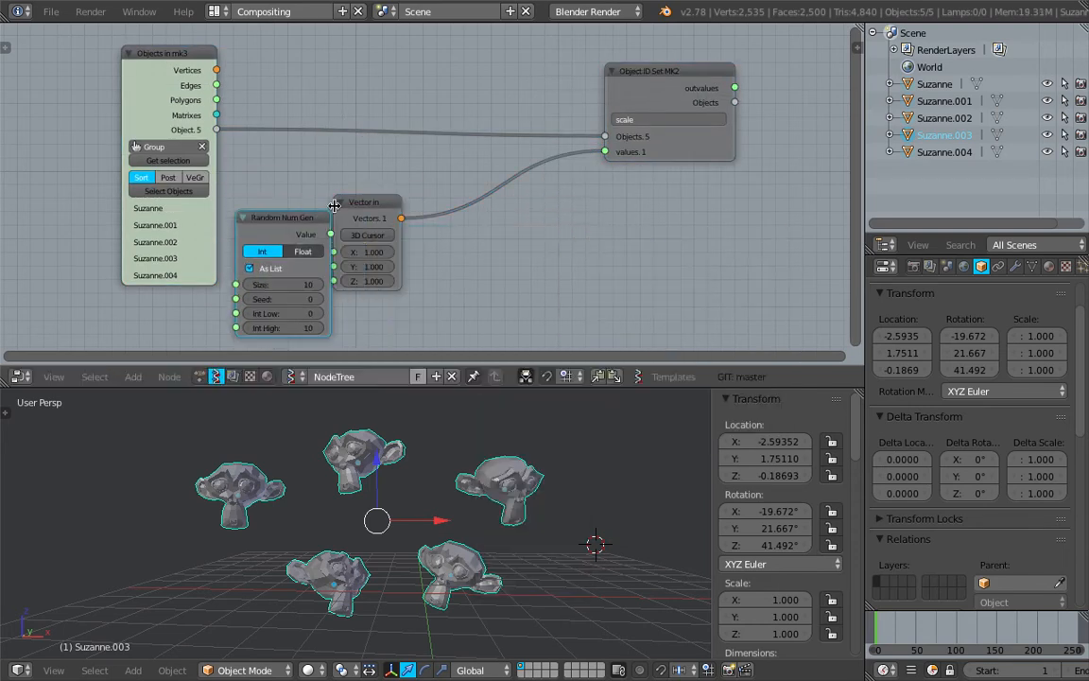
pyautogui.moveTo(334, 204); pyautogui.dragTo(429, 188)
# - Set the Random Num Gen node's size to 5 and switch its number type to Float
pyautogui.scroll(1, 254, 293)
pyautogui.click(253, 281)
pyautogui.write('5')
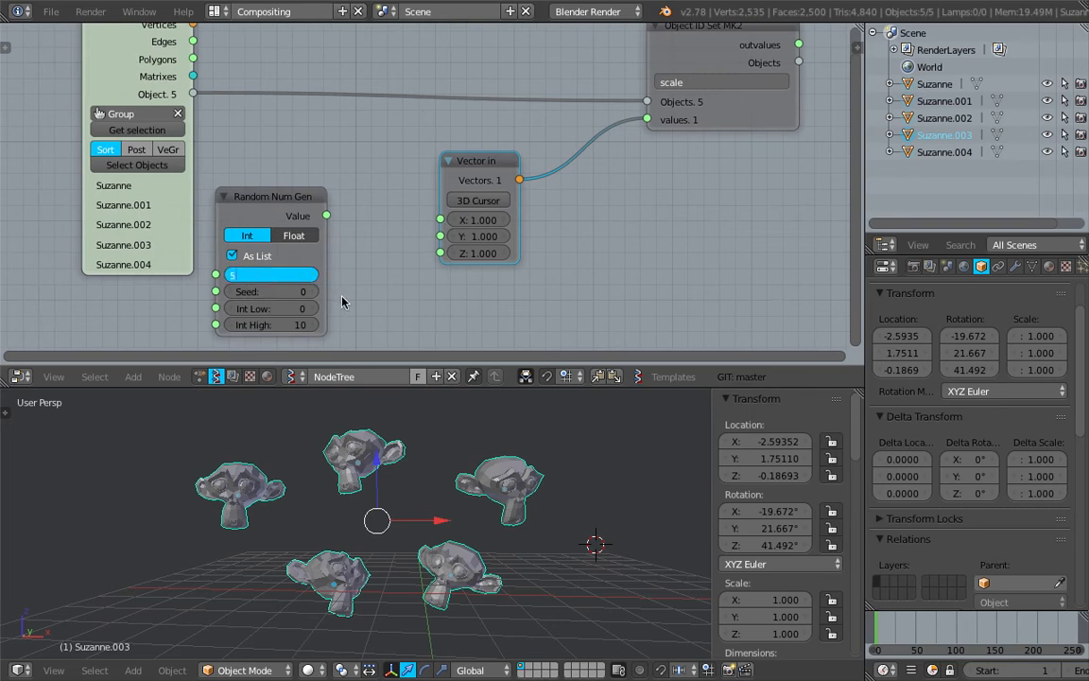
pyautogui.press('Return')
pyautogui.scroll(1, 343, 302)
pyautogui.moveTo(299, 188); pyautogui.dragTo(316, 164)
pyautogui.click(294, 190)
# - Connect the random Value output to Vector in's X, Y and Z, with seed 103, Float Low 0.30 and Float High 1.84
pyautogui.moveTo(447, 175)
pyautogui.mouseDown()
pyautogui.moveTo(330, 166)
pyautogui.moveTo(443, 195)
pyautogui.mouseUp()
pyautogui.moveTo(333, 167); pyautogui.dragTo(444, 215)
pyautogui.moveTo(287, 276); pyautogui.dragTo(313, 255)
pyautogui.scroll(-2, 523, 464)
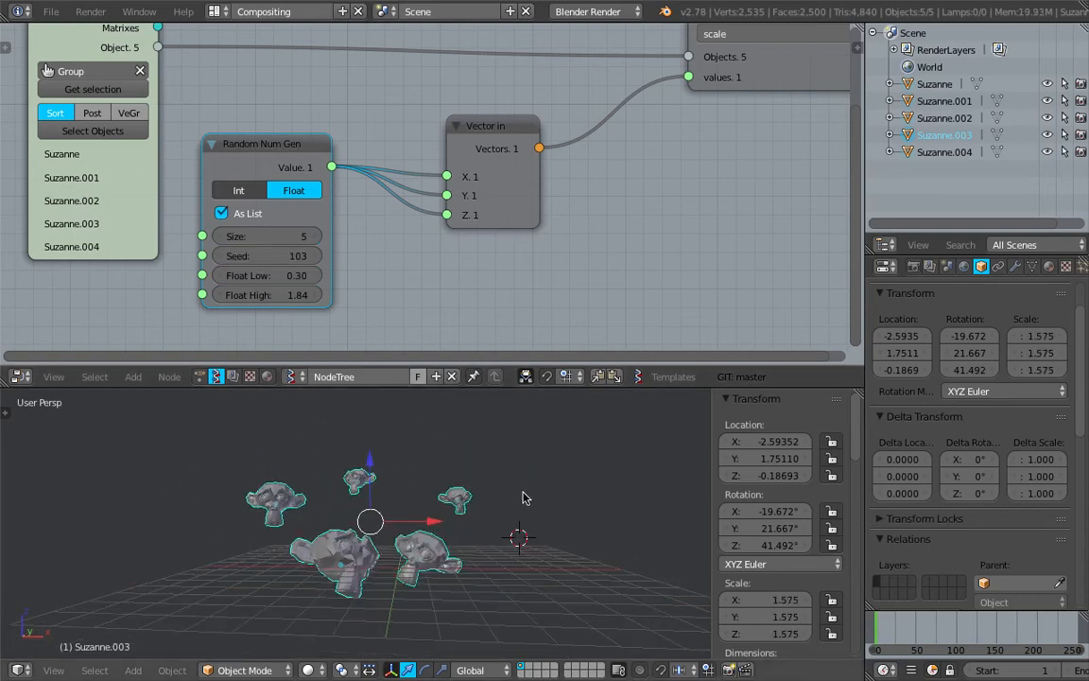
# - Rearrange all four nodes so the connections between them are spaced out clearly
pyautogui.press('Home')
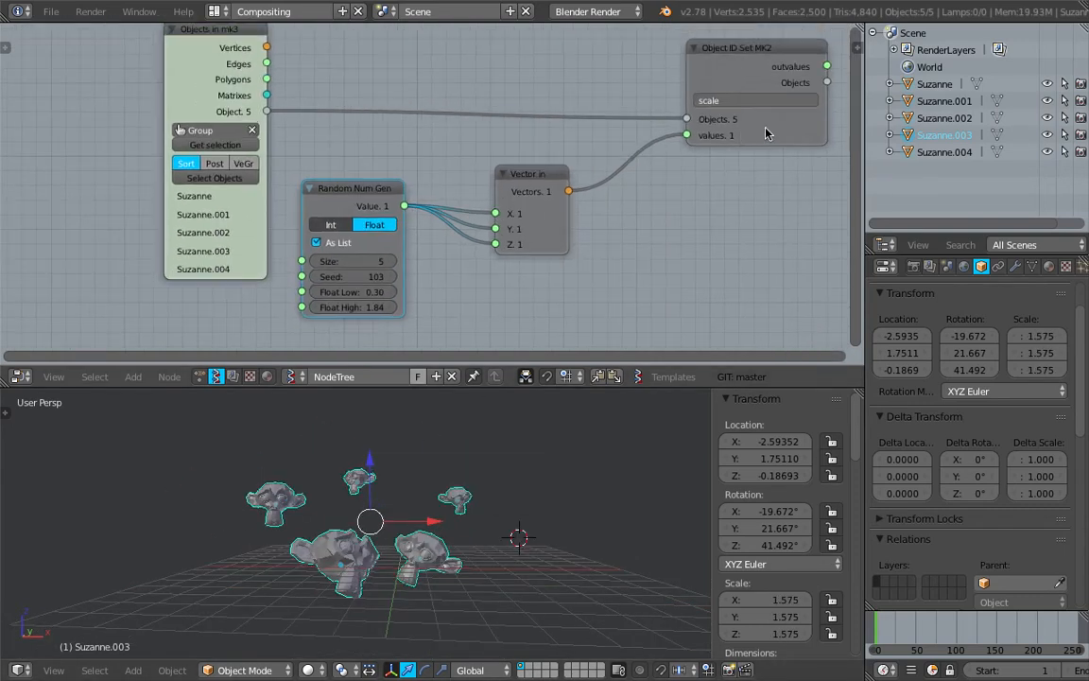
pyautogui.moveTo(765, 134); pyautogui.dragTo(756, 120)
pyautogui.moveTo(566, 171); pyautogui.dragTo(606, 164)
pyautogui.moveTo(345, 196); pyautogui.dragTo(397, 196)
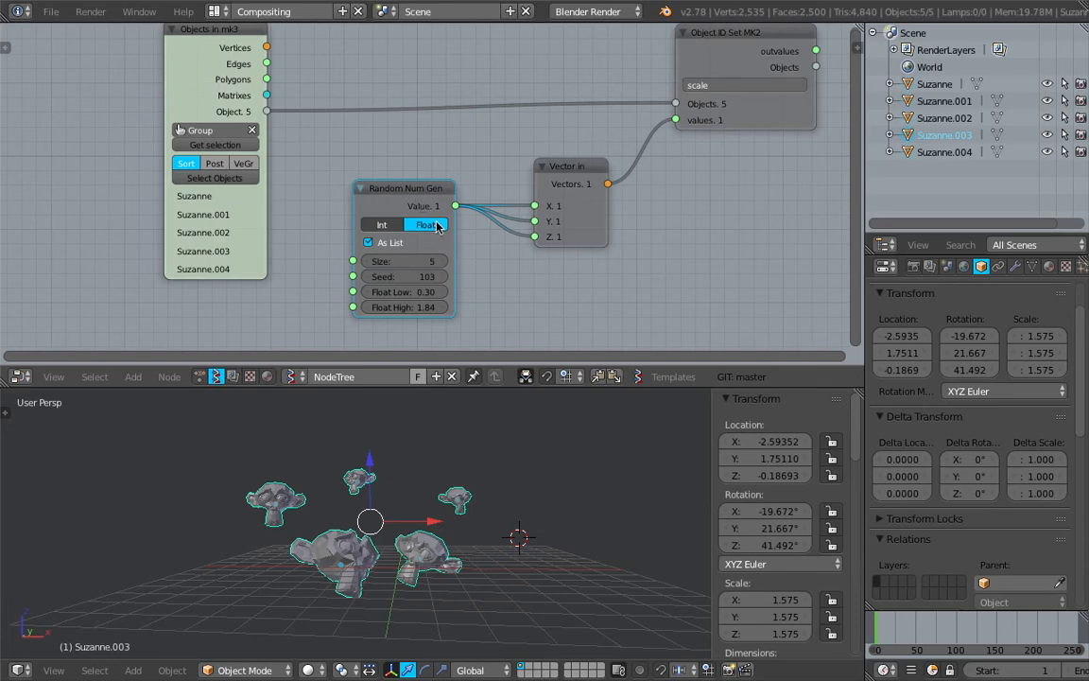
pyautogui.scroll(-1, 437, 227)
pyautogui.moveTo(204, 39); pyautogui.dragTo(180, 18)
pyautogui.moveTo(433, 194); pyautogui.dragTo(445, 196)
pyautogui.moveTo(558, 178); pyautogui.dragTo(594, 184)
pyautogui.moveTo(757, 127); pyautogui.dragTo(785, 122)
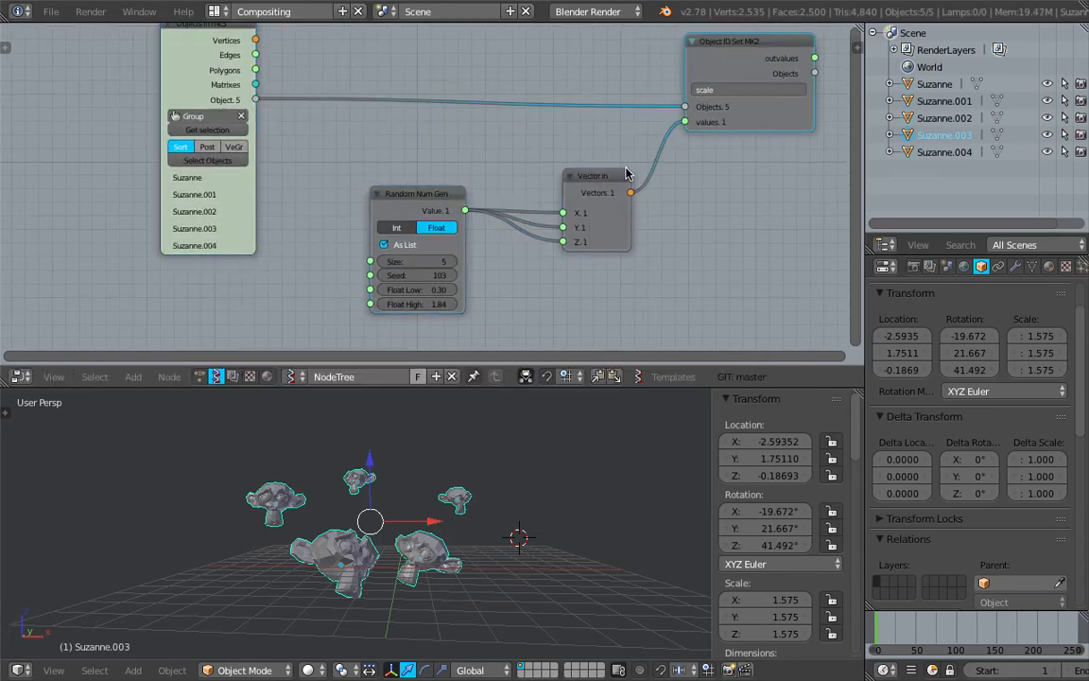
# - Delete the Random Num Gen node from the node tree
pyautogui.click(427, 197)
pyautogui.press('x')
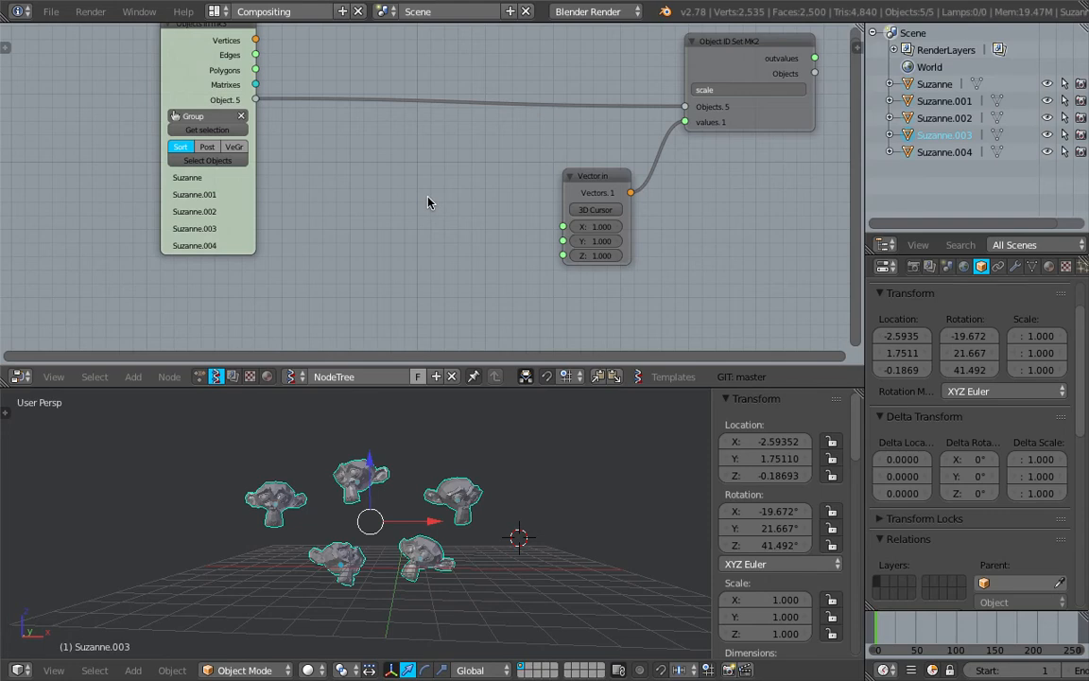
pyautogui.scroll(-2, 428, 201)
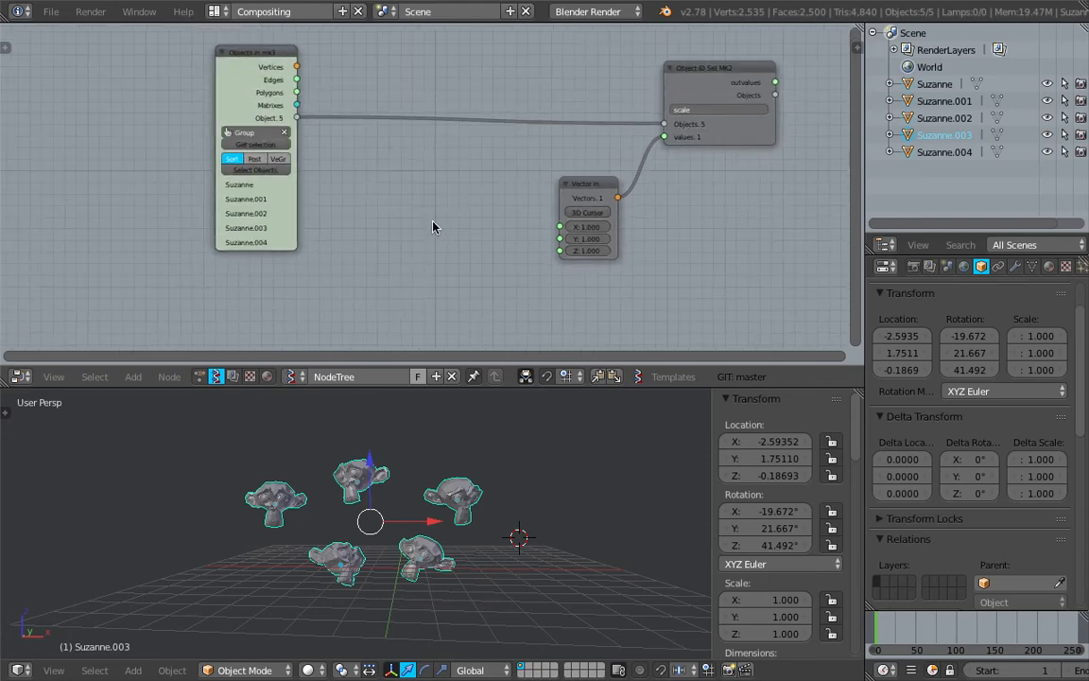
pyautogui.scroll(1, 632, 291)
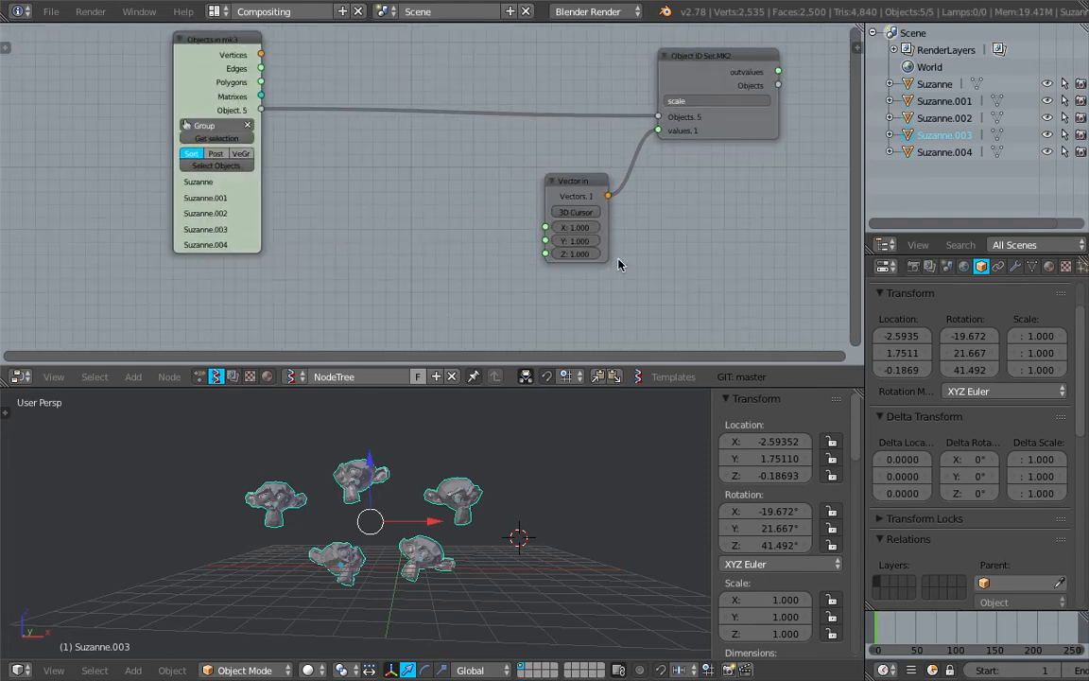
# - Move the Vector in node up slightly and set its X, Y and Z values to 1.21
pyautogui.moveTo(580, 186); pyautogui.dragTo(580, 161)
pyautogui.scroll(2, 596, 170)
pyautogui.moveTo(616, 183); pyautogui.dragTo(601, 196, button='middle')
pyautogui.scroll(-1, 598, 193)
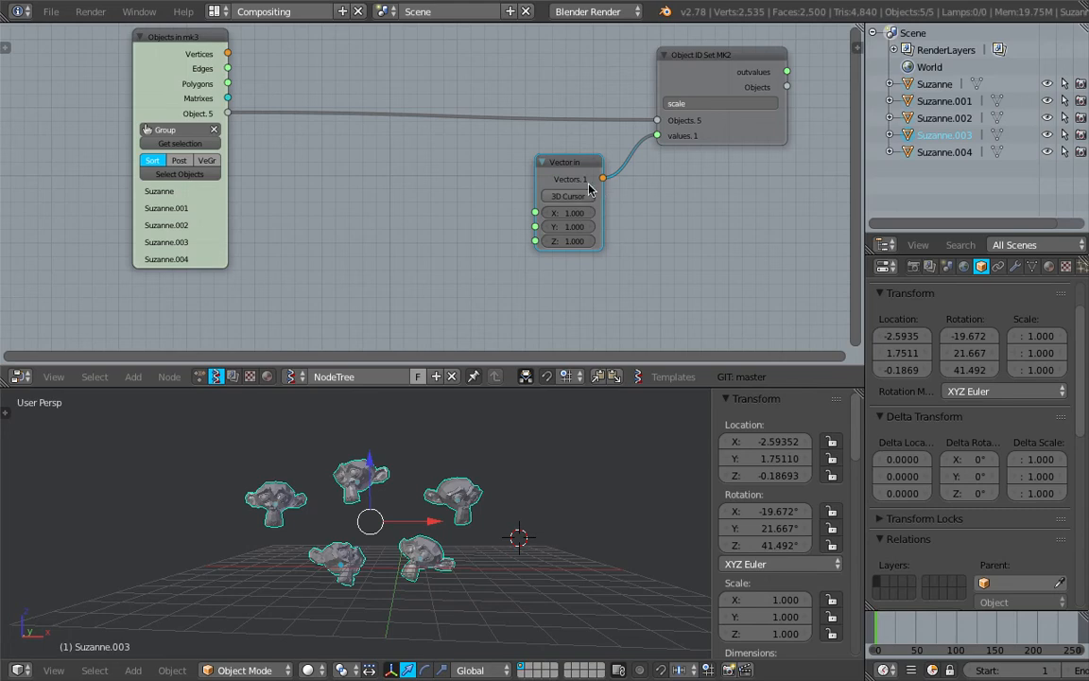
pyautogui.moveTo(573, 167); pyautogui.dragTo(565, 160)
pyautogui.scroll(1, 564, 161)
pyautogui.moveTo(570, 228); pyautogui.dragTo(437, 197)
# - Move Objects in mk3 well away from the Vector in and Object ID Set MK2 nodes to free space between them
pyautogui.moveTo(570, 154); pyautogui.dragTo(583, 157)
pyautogui.moveTo(752, 120); pyautogui.dragTo(772, 122)
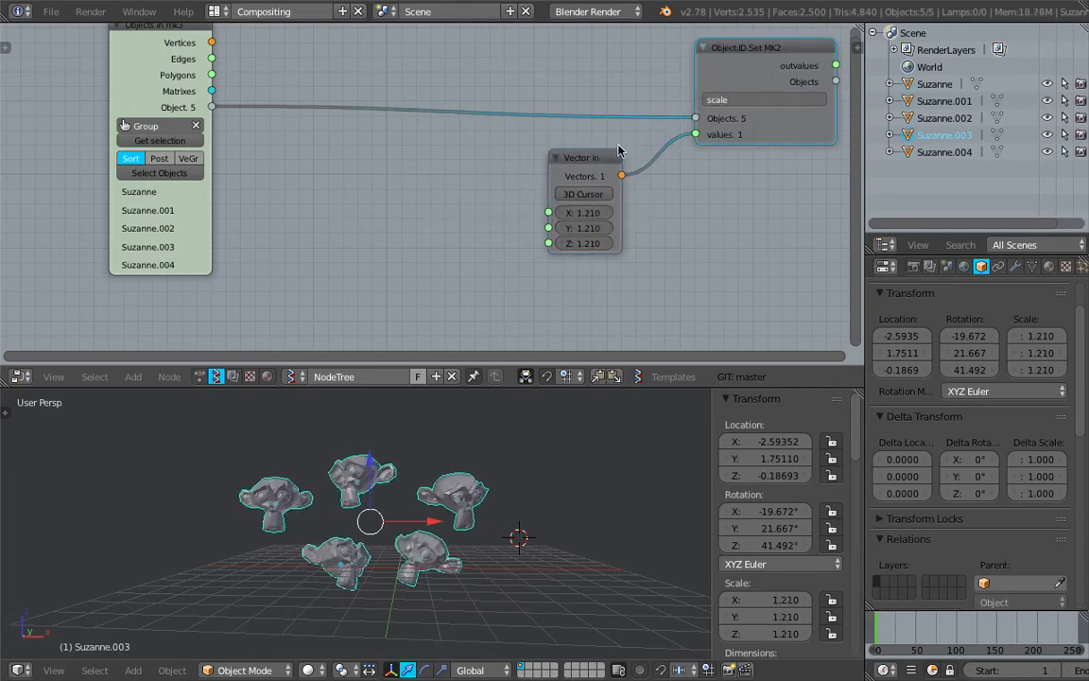
pyautogui.moveTo(128, 50); pyautogui.dragTo(19, 51)
pyautogui.moveTo(280, 190); pyautogui.dragTo(290, 183, button='middle')
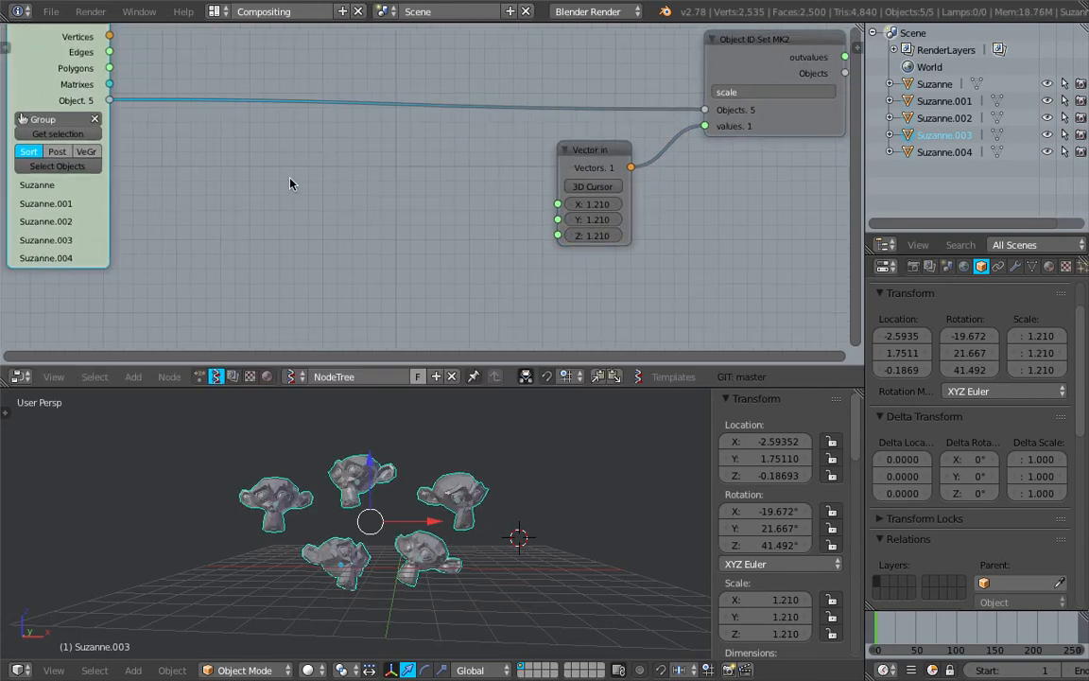
# - Add a Frame info node beside Objects in mk3 and connect its Current Frame output to Vector in's X, Y and Z
pyautogui.hotkey('shift', 'a')
pyautogui.click(244, 187)
pyautogui.write('frame')
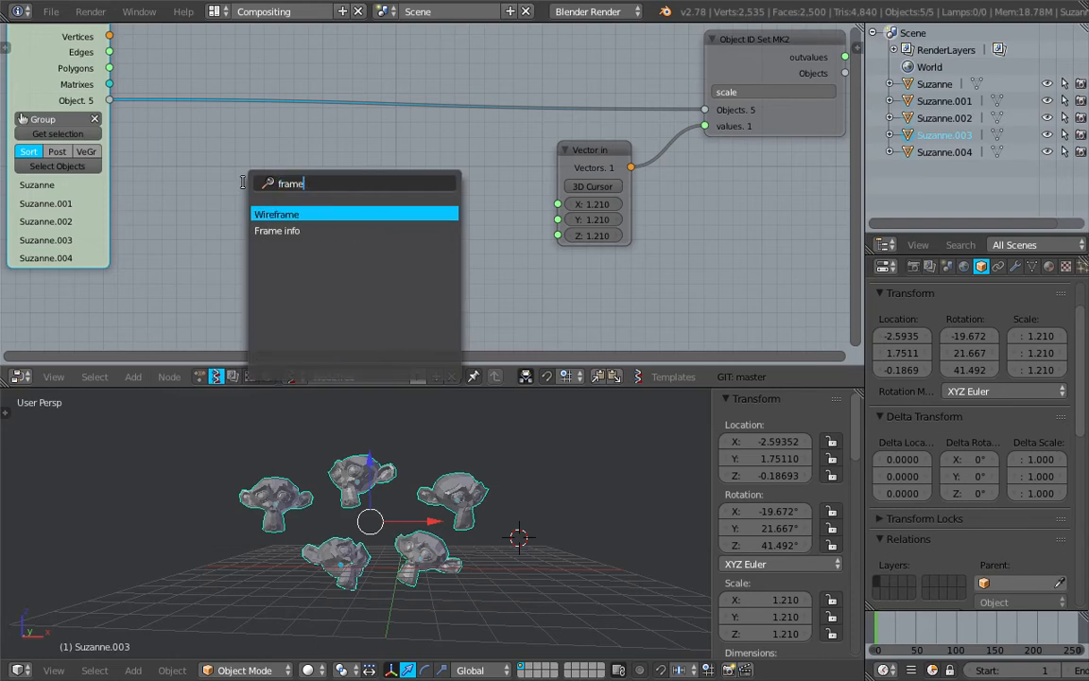
pyautogui.press('Down')
pyautogui.press('Return')
pyautogui.click(157, 189)
pyautogui.scroll(1, 185, 214)
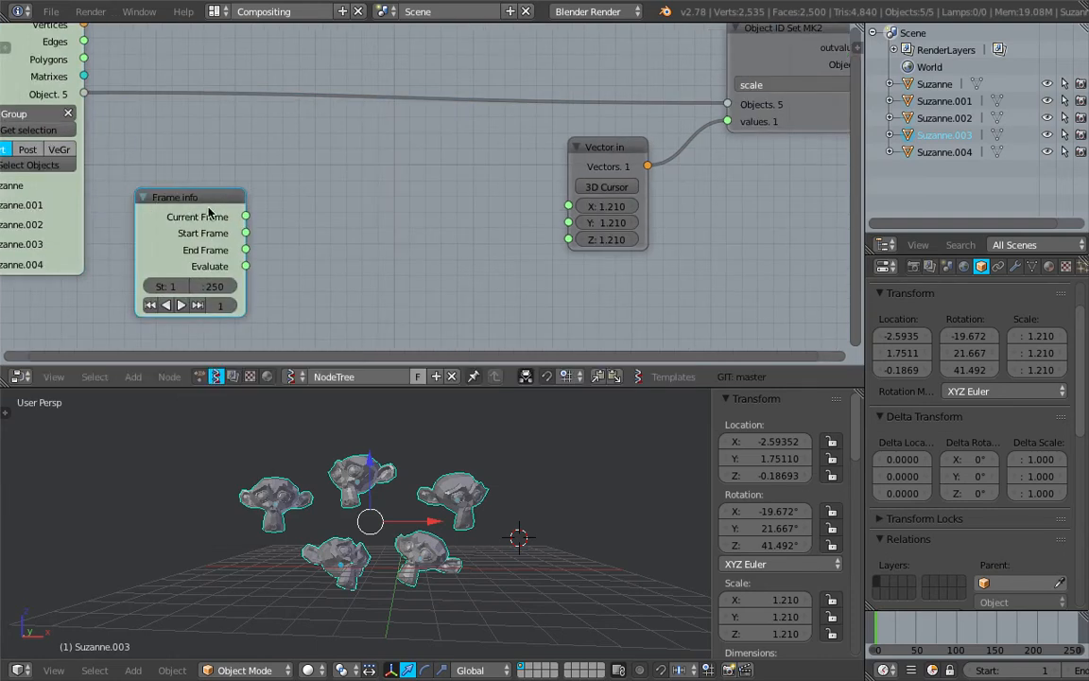
pyautogui.moveTo(245, 217); pyautogui.dragTo(568, 223)
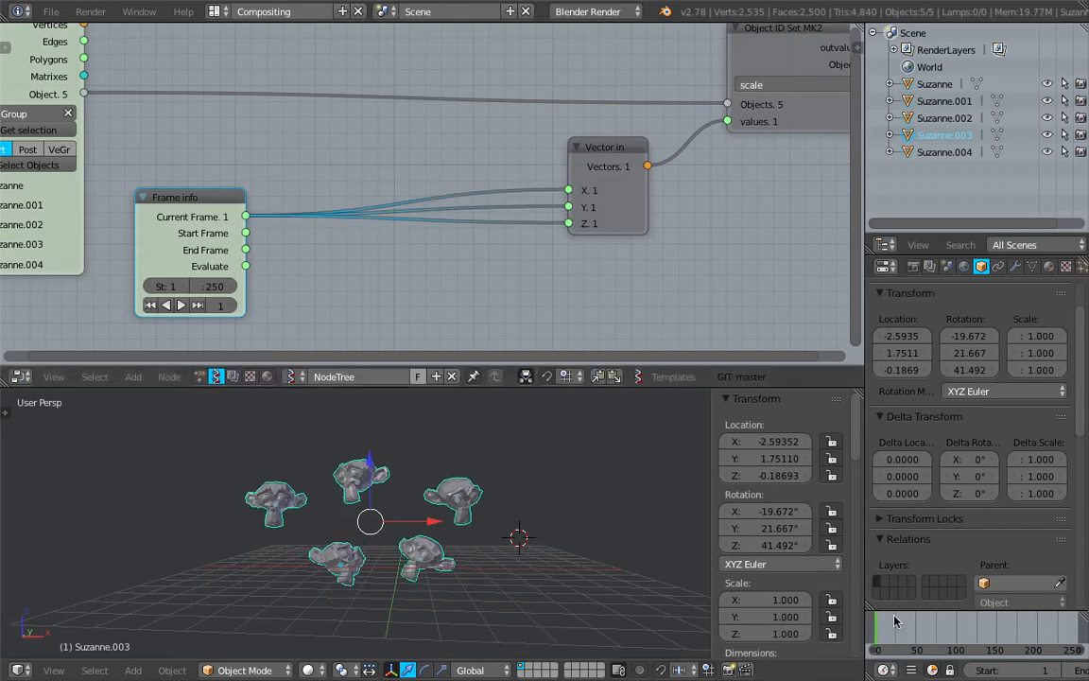
# - Play the animation and scrub the timeline from the start to frame 19 to preview the frame-driven scaling
pyautogui.hotkey('alt', 'a')
pyautogui.moveTo(906, 624); pyautogui.dragTo(870, 624)
pyautogui.hotkey('alt', 'a')
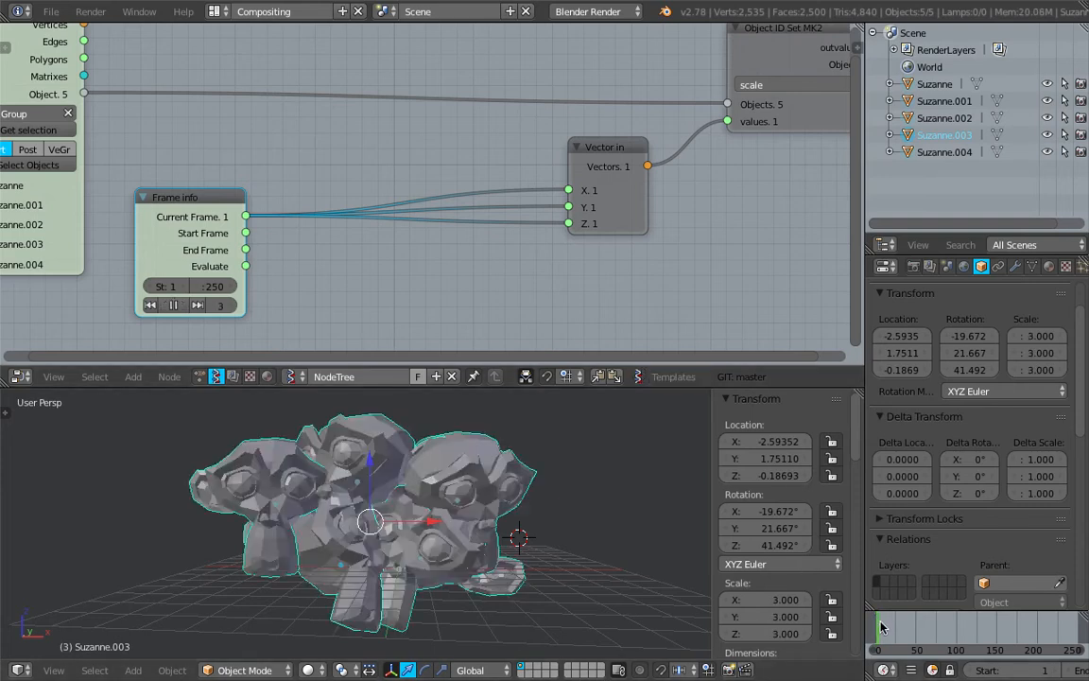
pyautogui.moveTo(878, 626)
pyautogui.mouseDown()
pyautogui.moveTo(901, 632)
pyautogui.moveTo(892, 626)
pyautogui.mouseUp()
# - Cut the links from Frame info to Vector in, add a Map Range node between them, and connect Current Frame to its Value input
pyautogui.keyDown('ctrl'); pyautogui.moveTo(355, 186); pyautogui.dragTo(372, 244); pyautogui.keyUp('ctrl')
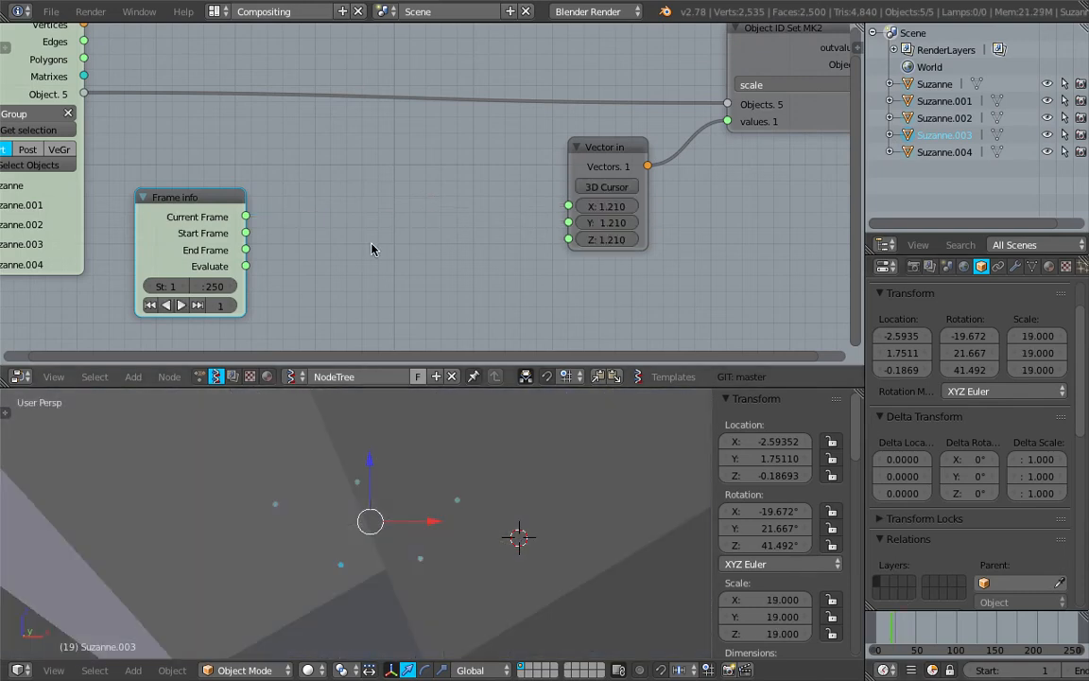
pyautogui.hotkey('ctrl', 'a')
pyautogui.write('map')
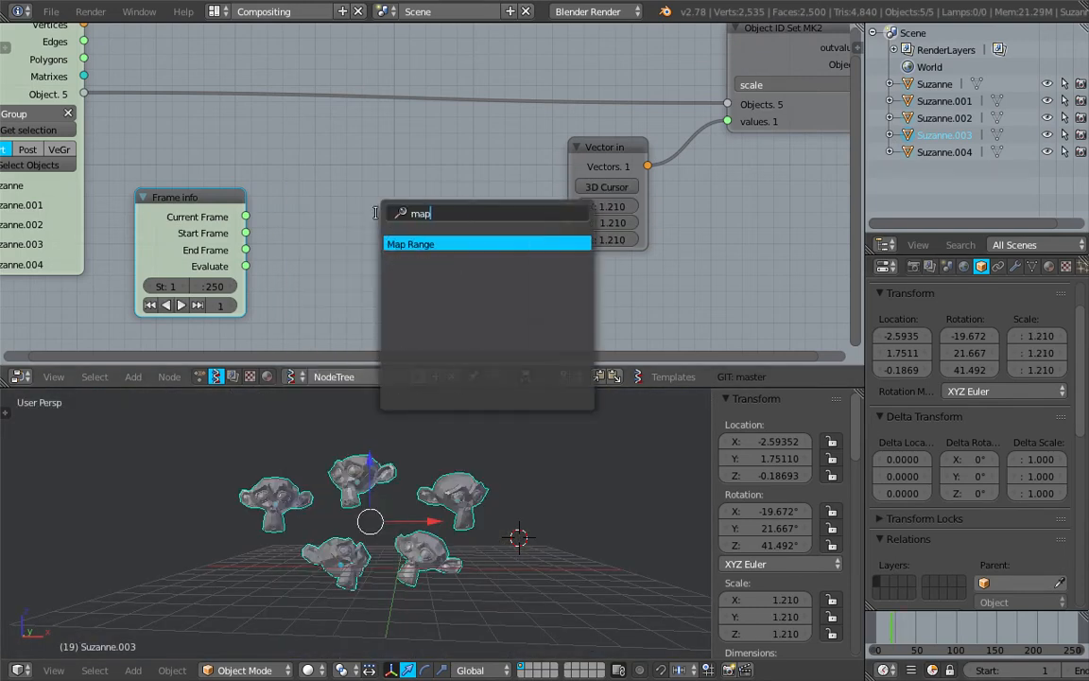
pyautogui.press('Return')
pyautogui.click(378, 170)
pyautogui.moveTo(247, 218); pyautogui.dragTo(373, 223)
# - Set the Map Range node's Old Max to 30 and New Max to 1
pyautogui.click(428, 257)
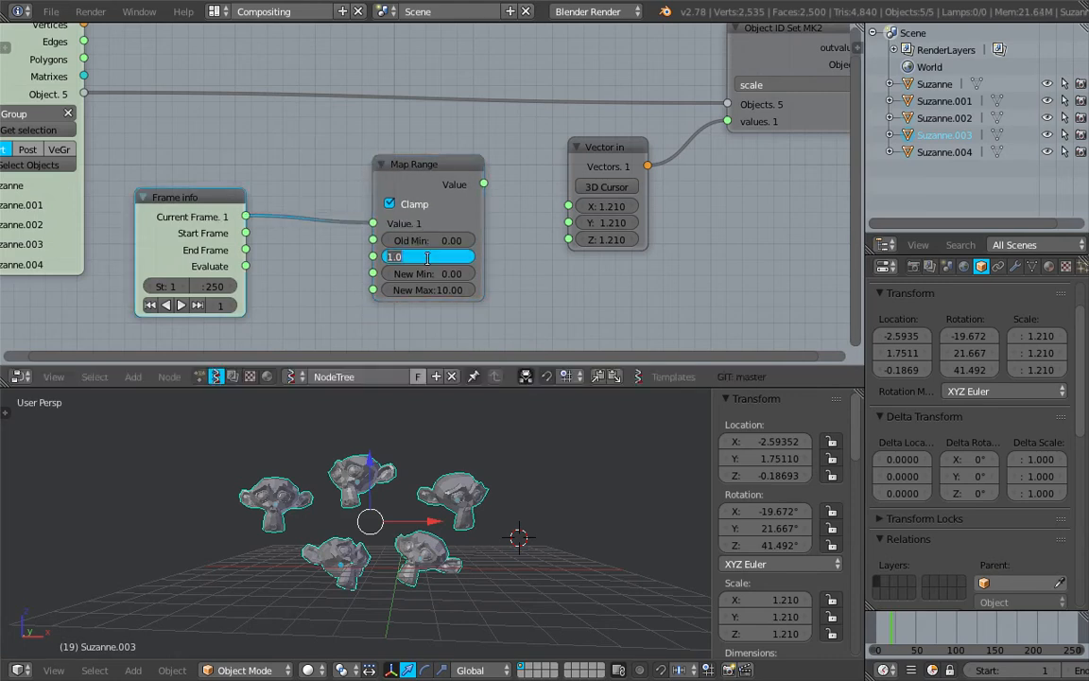
pyautogui.press('Return')
pyautogui.click(461, 289)
pyautogui.write('1')
pyautogui.press('Return')
# - Connect Map Range's Value output to Vector in's X, Y and Z, and scrub the timeline to frame 73 to preview the scaling
pyautogui.moveTo(484, 184); pyautogui.dragTo(568, 206)
pyautogui.moveTo(484, 184); pyautogui.dragTo(568, 224)
pyautogui.moveTo(870, 624); pyautogui.dragTo(1082, 626)
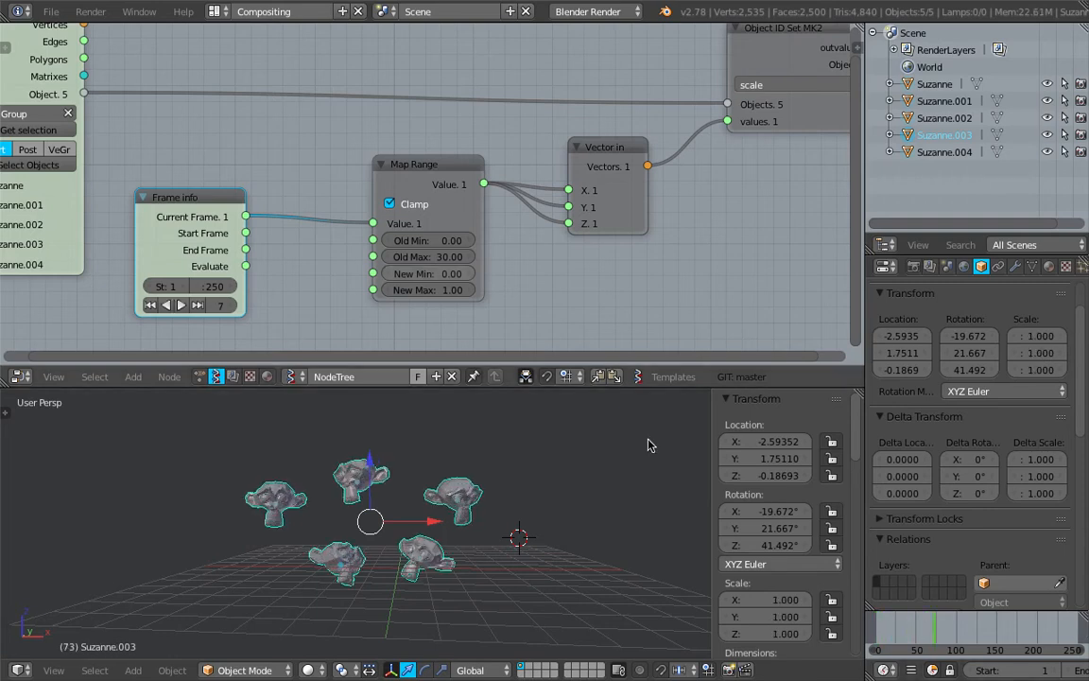
# - Move Objects in mk3 away from Frame info and reposition Object ID Set MK2 to spread out the node layout
pyautogui.scroll(2, 421, 274)
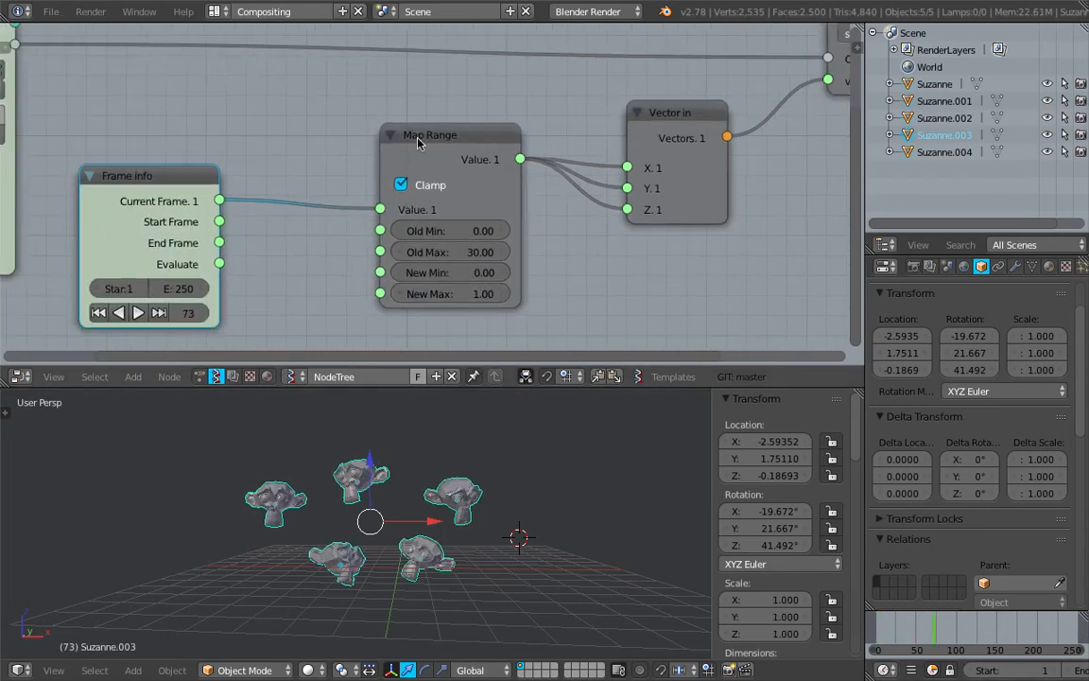
pyautogui.scroll(-5, 428, 148)
pyautogui.moveTo(164, 162); pyautogui.dragTo(316, 172, button='middle')
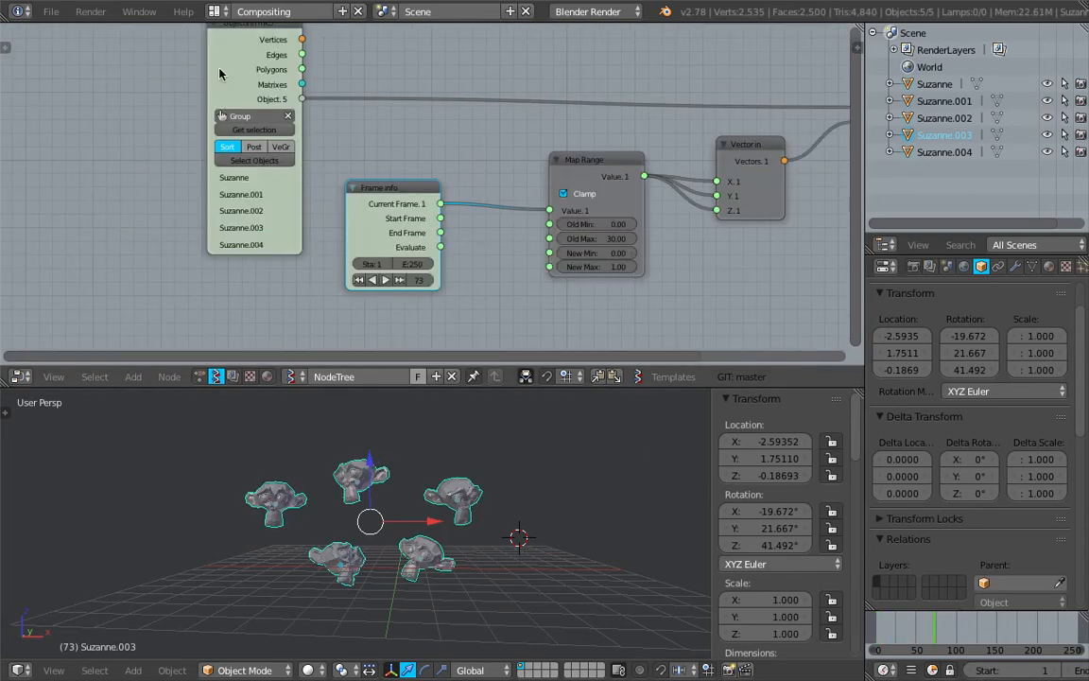
pyautogui.moveTo(219, 73); pyautogui.dragTo(80, 47)
pyautogui.scroll(-1, 434, 152)
pyautogui.press('Home')
pyautogui.moveTo(761, 104); pyautogui.dragTo(769, 66)
# - Move Frame info away from Map Range and shift Map Range slightly to leave room between them
pyautogui.scroll(-1, 567, 203)
pyautogui.scroll(2, 556, 210)
pyautogui.hotkey('ctrl', 's')
pyautogui.click(557, 214)
pyautogui.moveTo(289, 210); pyautogui.dragTo(189, 213)
pyautogui.moveTo(470, 192); pyautogui.dragTo(473, 187)
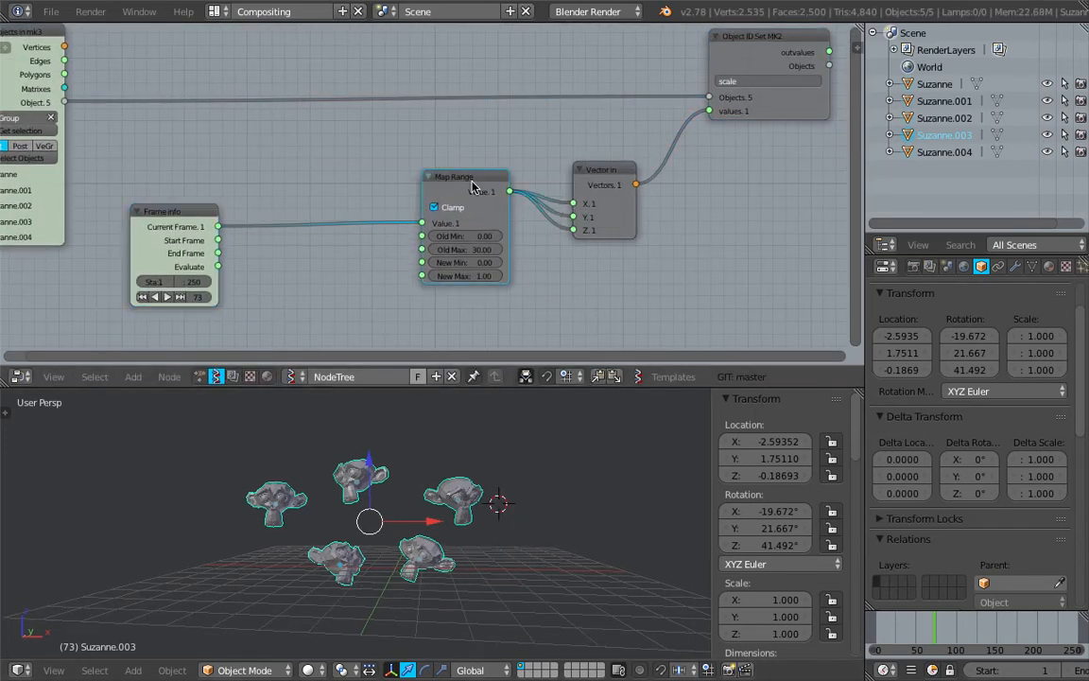
# - Add an Easing 0..1 node below the link between Frame info and Map Range
pyautogui.moveTo(418, 295); pyautogui.dragTo(442, 224, button='middle')
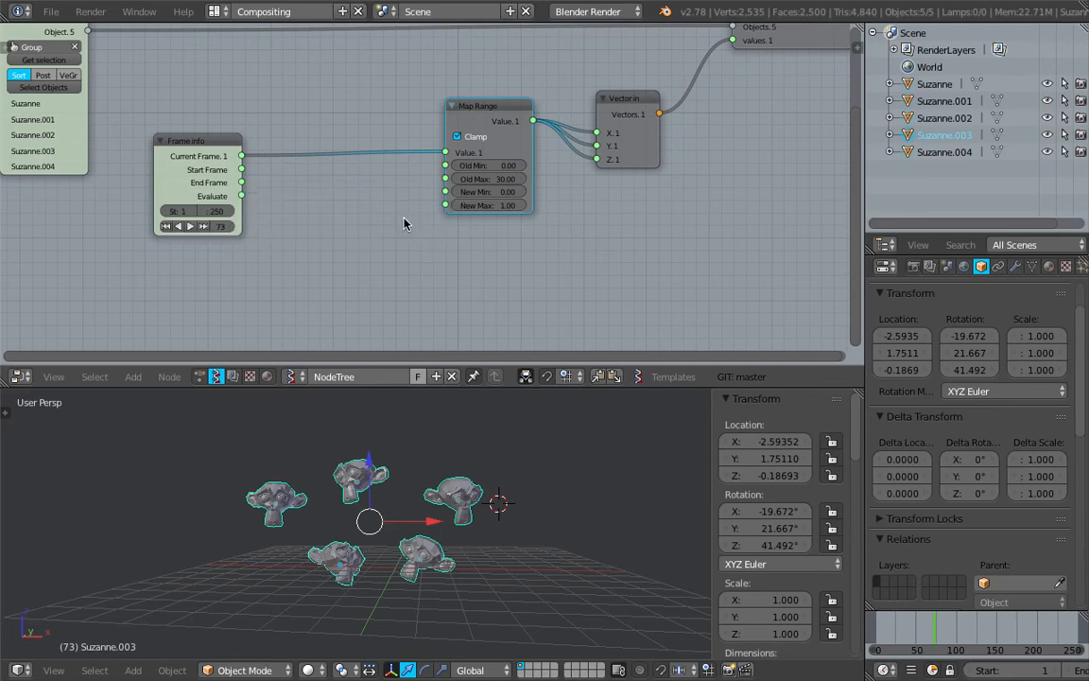
pyautogui.hotkey('shift', 'a')
pyautogui.click(402, 218)
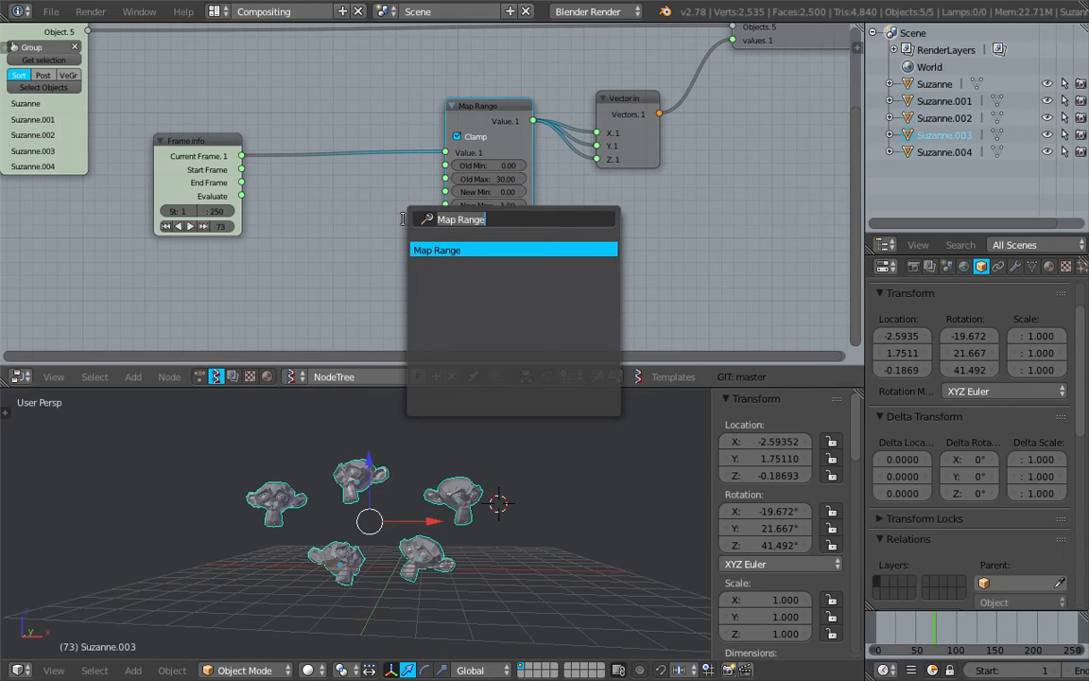
pyautogui.write('eas')
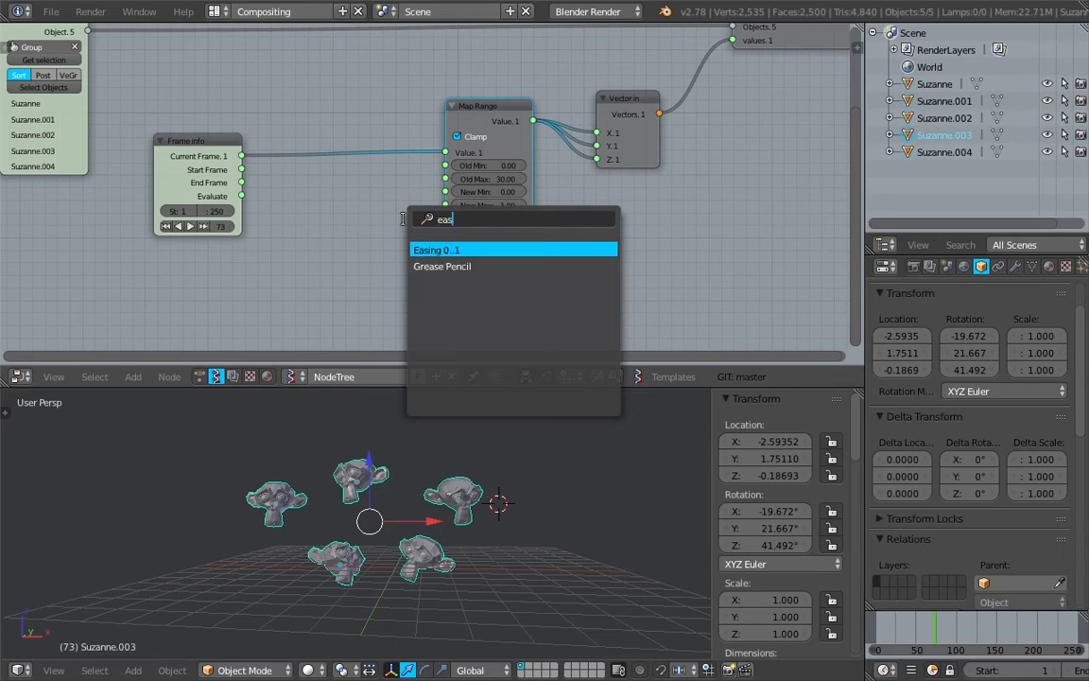
pyautogui.press('Return')
pyautogui.click(320, 223)
pyautogui.moveTo(459, 172)
pyautogui.mouseDown(button='middle')
pyautogui.moveTo(459, 163)
pyautogui.moveTo(467, 176)
pyautogui.mouseUp(button='middle')
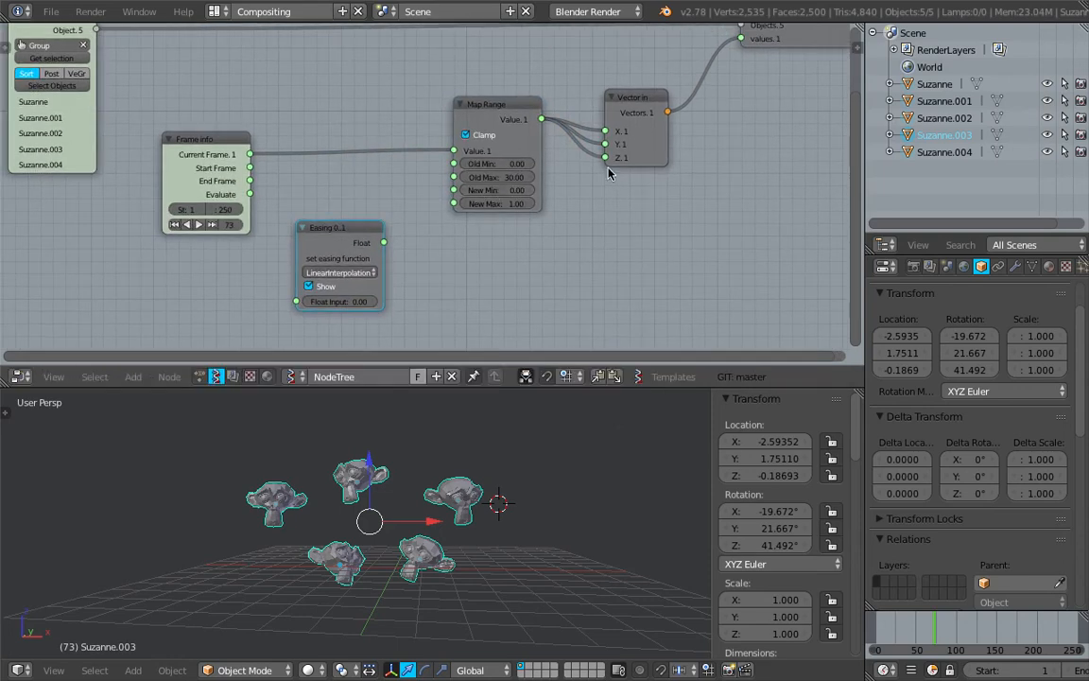
# - Move Object ID Set MK2 farther from Vector in and widen the node editor and 3D view at the outliner's expense
pyautogui.scroll(-2, 662, 152)
pyautogui.moveTo(736, 105); pyautogui.dragTo(708, 139, button='middle')
pyautogui.moveTo(746, 90); pyautogui.dragTo(797, 87)
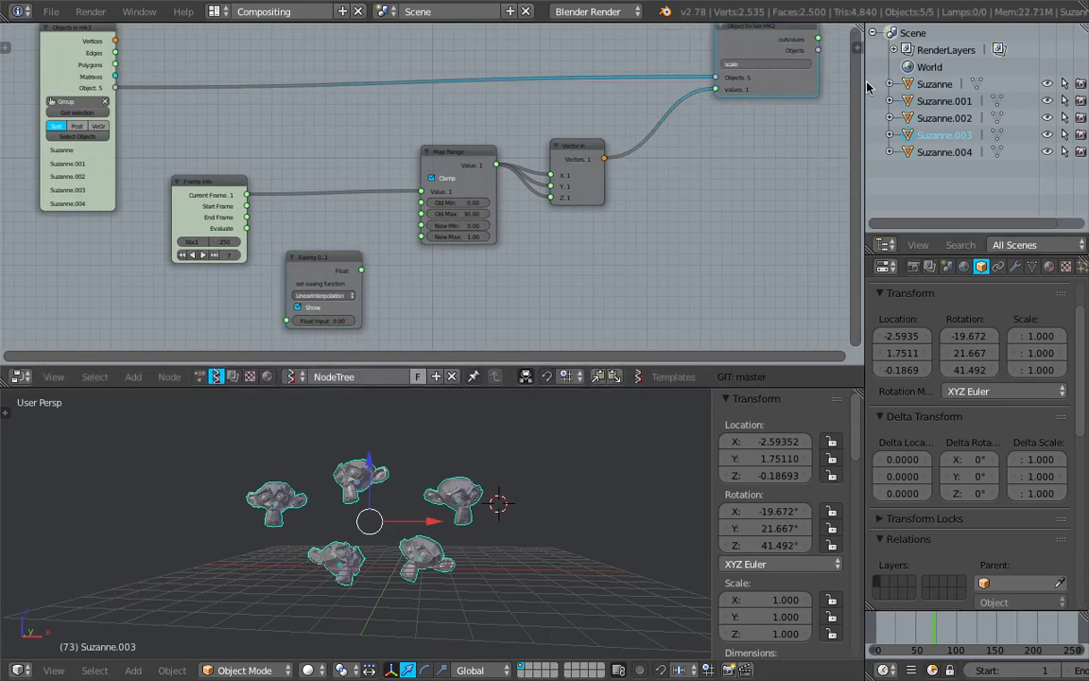
pyautogui.moveTo(867, 87); pyautogui.dragTo(936, 86)
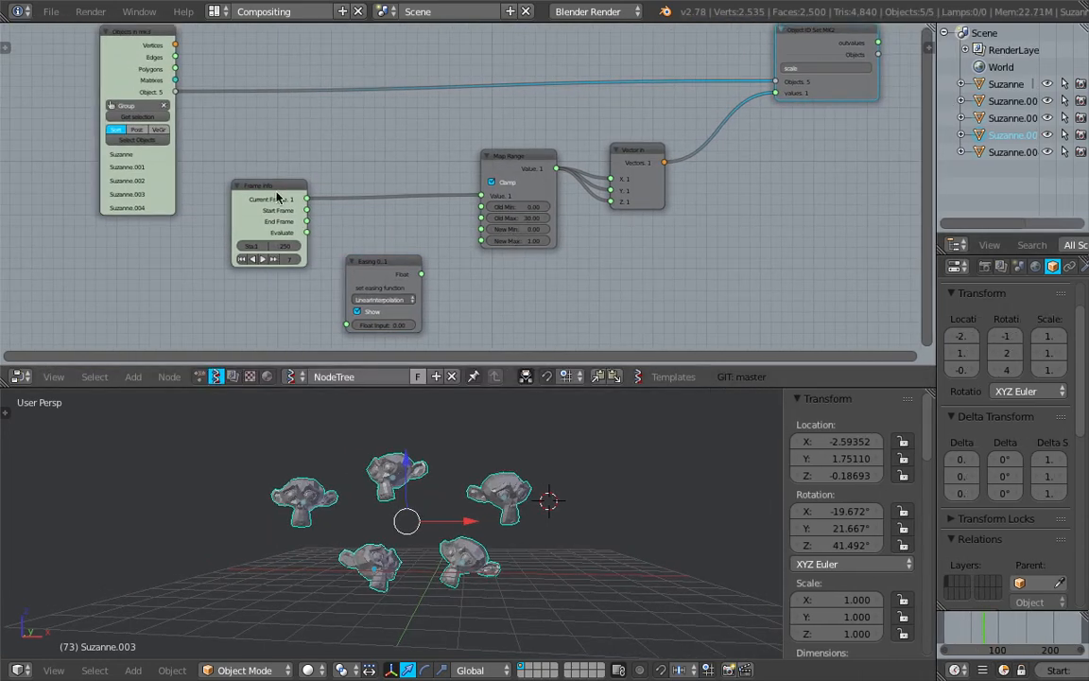
# - Move Frame info lower and away from Map Range, and shift Map Range and Vector in toward Object ID Set MK2
pyautogui.moveTo(257, 194); pyautogui.dragTo(163, 254)
pyautogui.moveTo(374, 265); pyautogui.dragTo(382, 273)
pyautogui.moveTo(581, 165); pyautogui.dragTo(609, 148)
pyautogui.hotkey('ctrl', 's')
pyautogui.click(609, 150)
pyautogui.moveTo(551, 178); pyautogui.dragTo(545, 175, button='middle')
# - Reposition Objects in mk3 above Frame info and nudge the Easing 0..1 node
pyautogui.moveTo(162, 178); pyautogui.dragTo(153, 145)
pyautogui.moveTo(303, 158); pyautogui.dragTo(282, 180, button='middle')
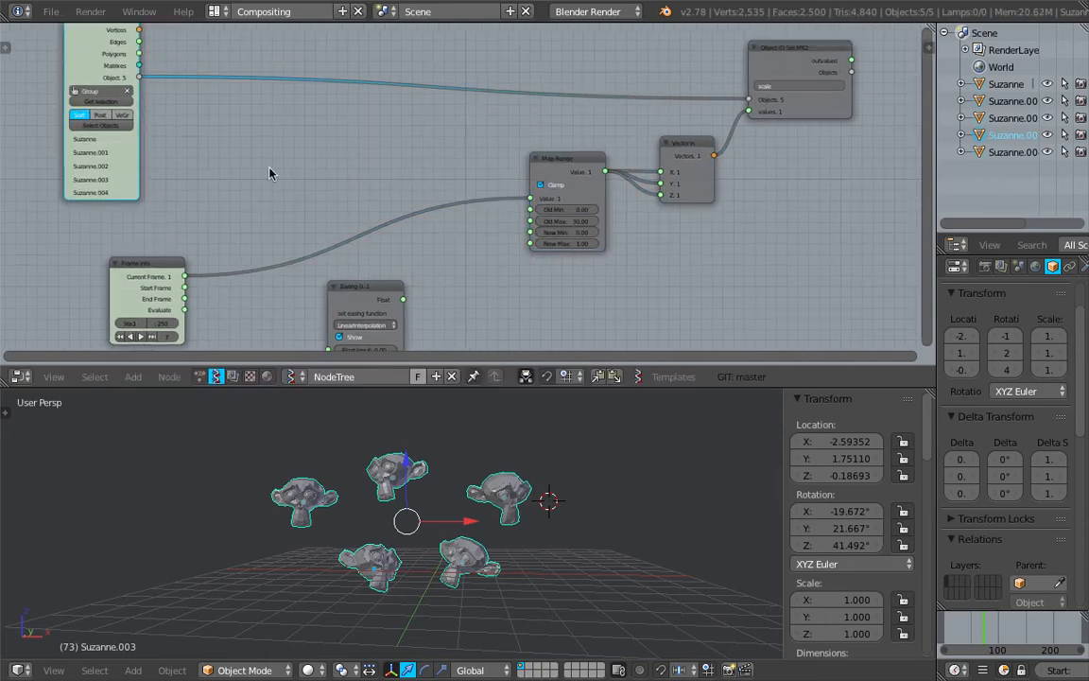
pyautogui.moveTo(97, 64); pyautogui.dragTo(114, 82)
pyautogui.moveTo(371, 194); pyautogui.dragTo(377, 150, button='middle')
pyautogui.moveTo(386, 257); pyautogui.dragTo(394, 248)
pyautogui.scroll(1, 394, 248)
# - Place Frame info above Easing 0..1 and move Map Range away from Vector in toward it
pyautogui.moveTo(129, 234); pyautogui.dragTo(326, 135)
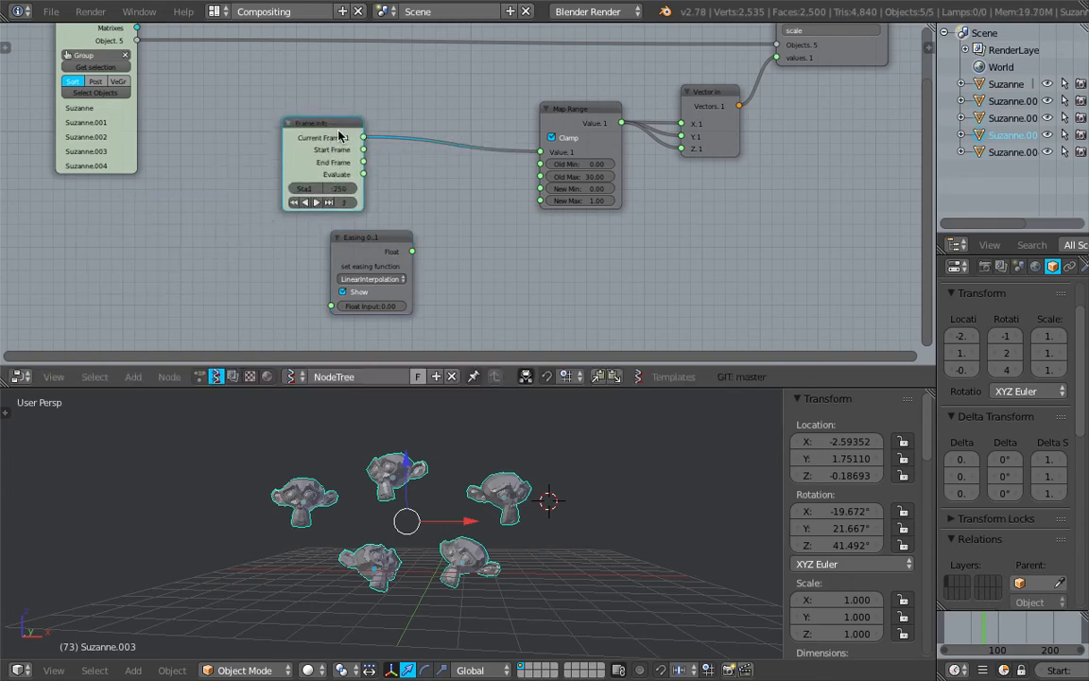
pyautogui.moveTo(581, 107); pyautogui.dragTo(551, 107)
pyautogui.moveTo(406, 166); pyautogui.dragTo(424, 192, button='middle')
pyautogui.moveTo(329, 169); pyautogui.dragTo(354, 162)
pyautogui.moveTo(517, 172); pyautogui.dragTo(487, 167)
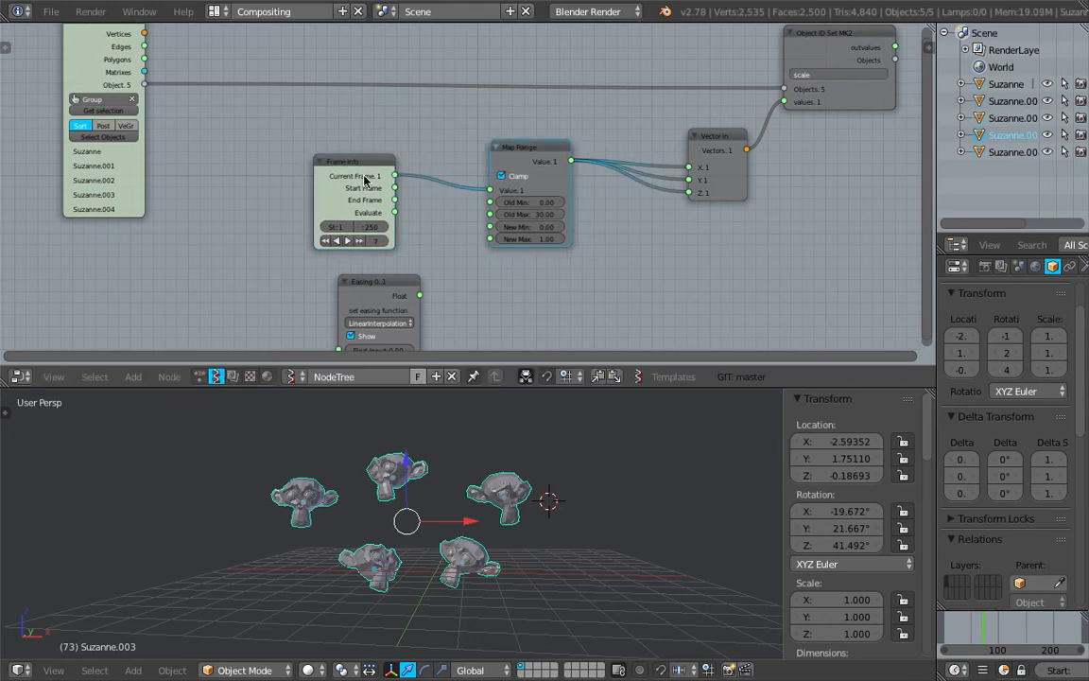
# - Move Frame info closer to Objects in mk3 and raise Easing 0..1 into the gap before Map Range
pyautogui.moveTo(365, 180); pyautogui.dragTo(279, 177)
pyautogui.moveTo(351, 276); pyautogui.dragTo(381, 240, button='middle')
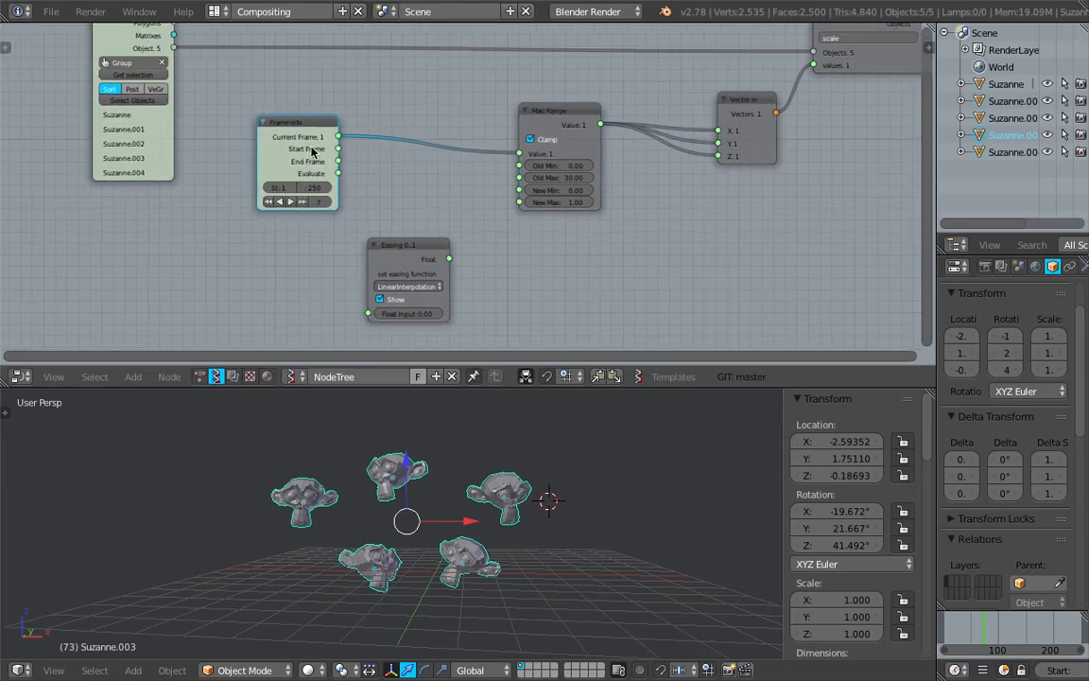
pyautogui.moveTo(312, 151); pyautogui.dragTo(242, 139)
pyautogui.moveTo(402, 257); pyautogui.dragTo(386, 221)
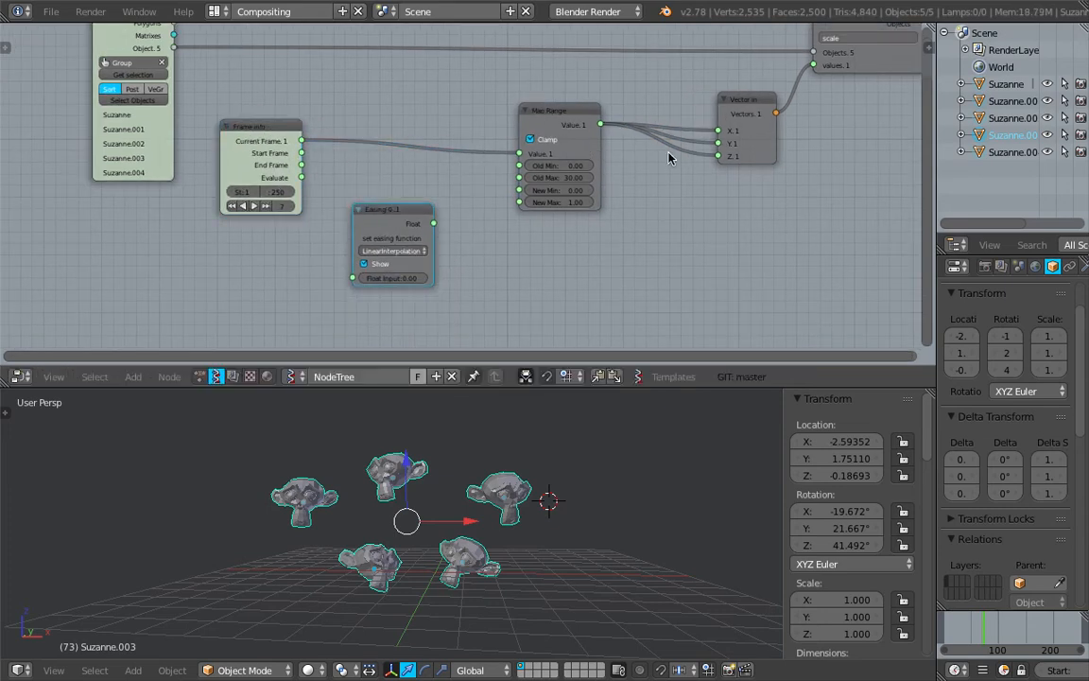
# - Nudge Easing 0..1 toward Map Range and move Frame info against the lower edge of Objects in mk3
pyautogui.moveTo(431, 185); pyautogui.dragTo(449, 191, button='middle')
pyautogui.moveTo(563, 173); pyautogui.dragTo(565, 200, button='middle')
pyautogui.scroll(-1, 553, 200)
pyautogui.scroll(1, 550, 202)
pyautogui.moveTo(414, 246); pyautogui.dragTo(434, 226)
pyautogui.scroll(1, 436, 226)
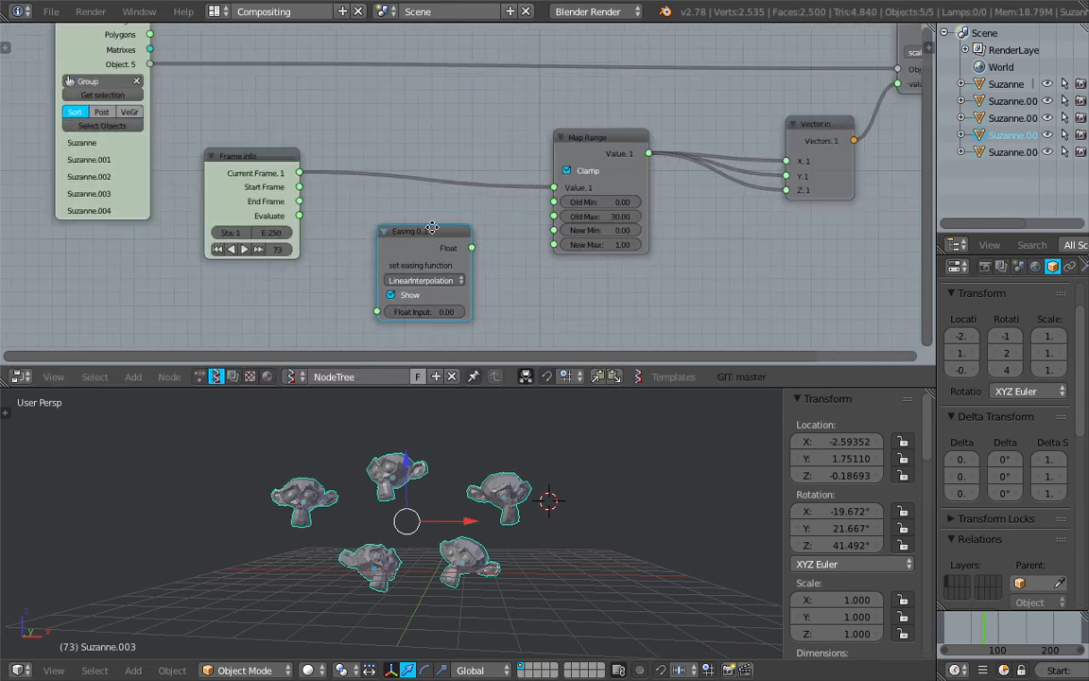
pyautogui.scroll(-1, 442, 231)
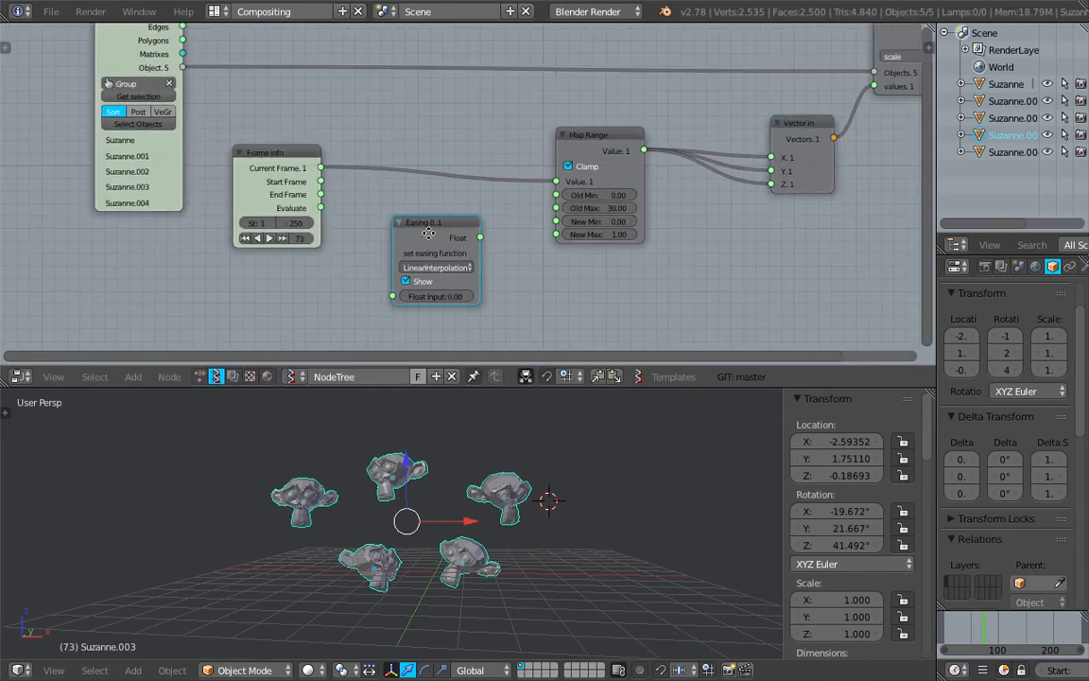
pyautogui.scroll(1, 405, 234)
pyautogui.moveTo(322, 140); pyautogui.dragTo(199, 178)
pyautogui.moveTo(316, 162); pyautogui.dragTo(377, 128, button='middle')
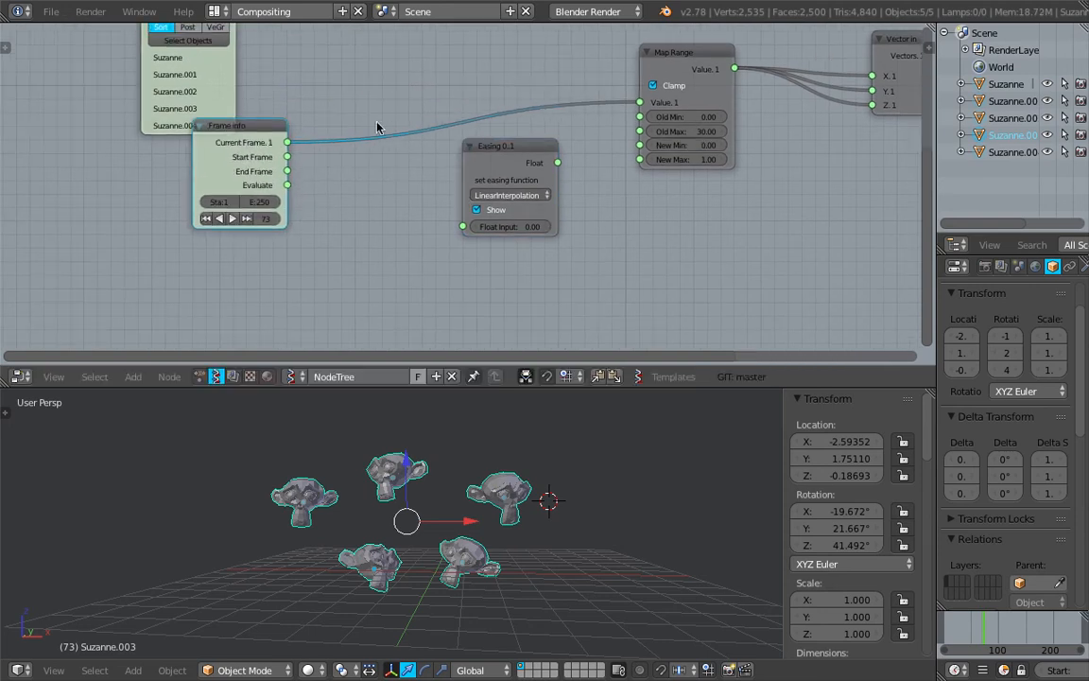
# - Duplicate Map Range, place the copy between Frame info and Easing 0..1, and link Current Frame to the copy's Value input
pyautogui.click(688, 64)
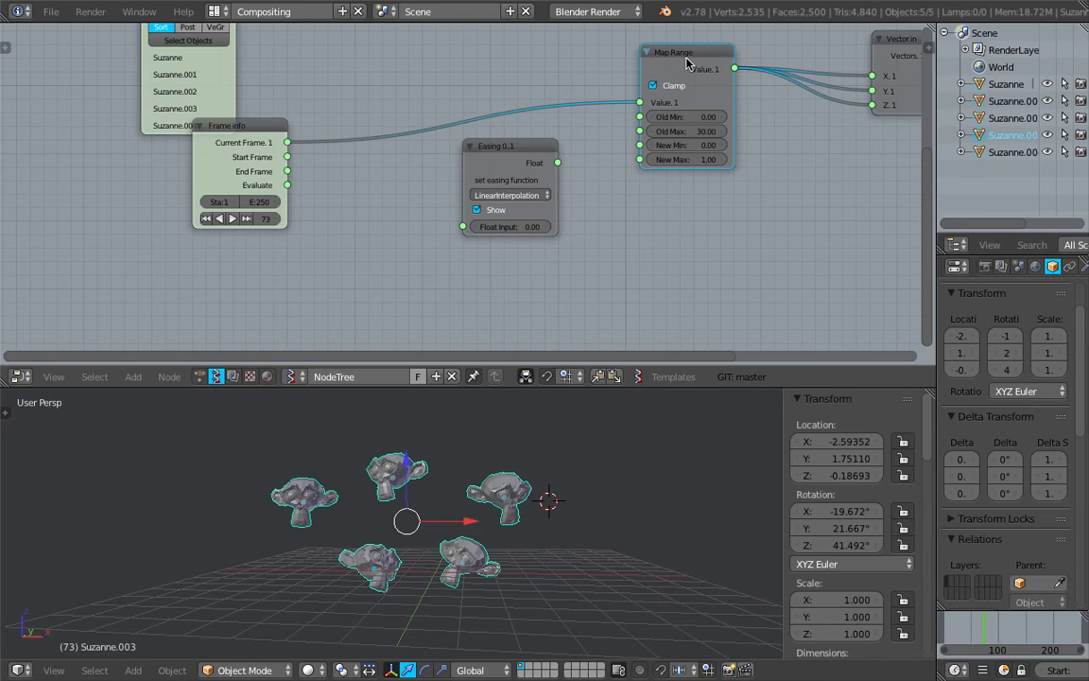
pyautogui.moveTo(677, 68); pyautogui.dragTo(717, 82)
pyautogui.hotkey('shift', 'd')
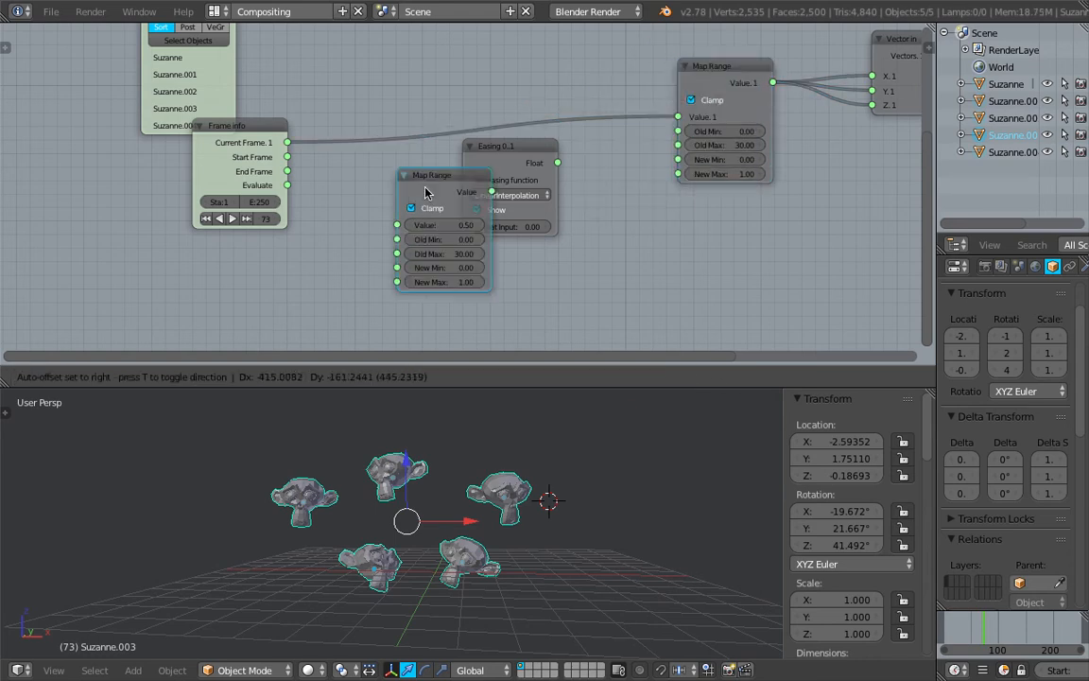
pyautogui.click(364, 202)
pyautogui.moveTo(501, 157); pyautogui.dragTo(533, 186)
pyautogui.moveTo(225, 134); pyautogui.dragTo(324, 233)
pyautogui.scroll(2, 346, 189)
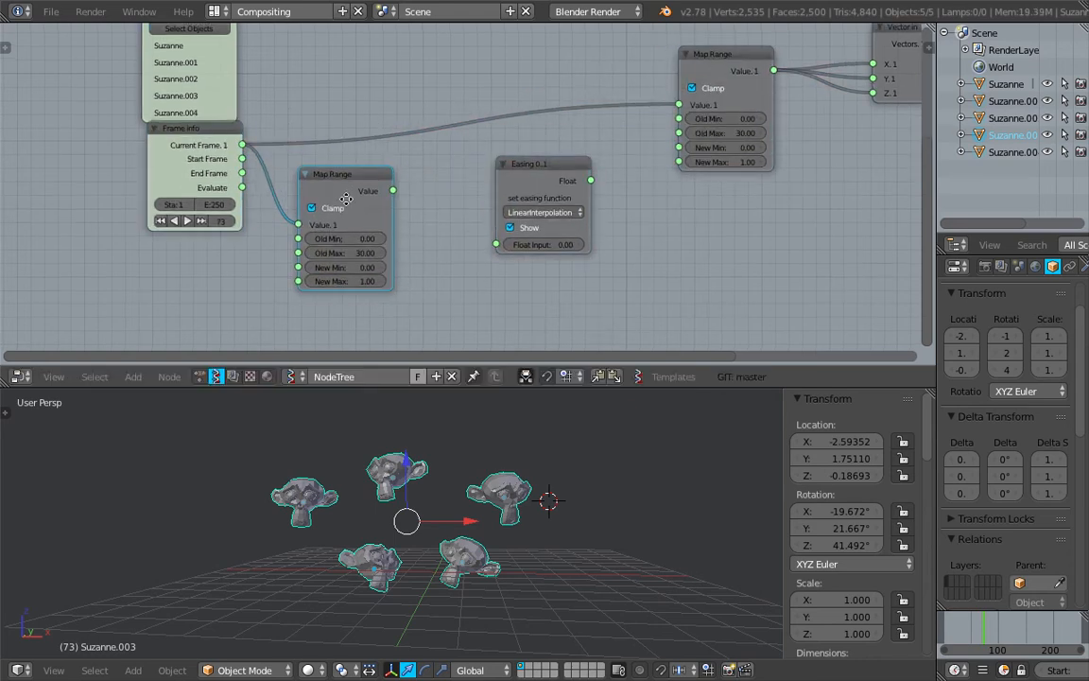
pyautogui.scroll(1, 376, 187)
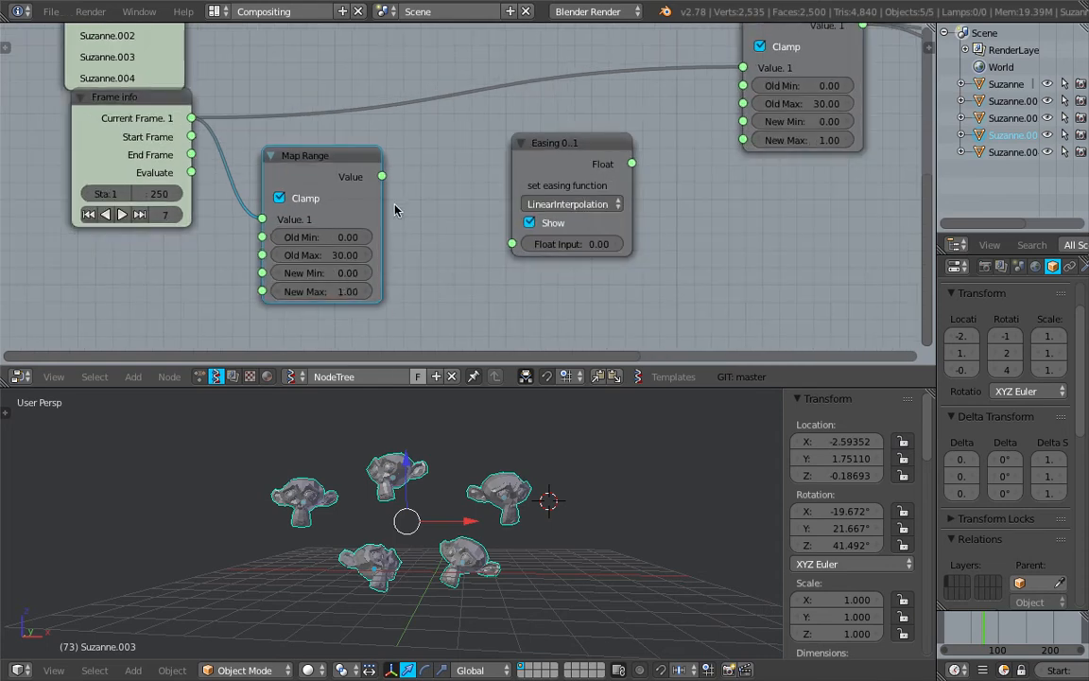
# - Connect the copied Map Range's Value to Easing 0..1's Float Input, move Easing nearer to it, and set the timeline to frame 46
pyautogui.moveTo(381, 176); pyautogui.dragTo(511, 244)
pyautogui.moveTo(575, 169); pyautogui.dragTo(476, 202, button='middle')
pyautogui.moveTo(475, 203); pyautogui.dragTo(424, 254)
pyautogui.hotkey('ctrl', 's')
pyautogui.click(421, 238)
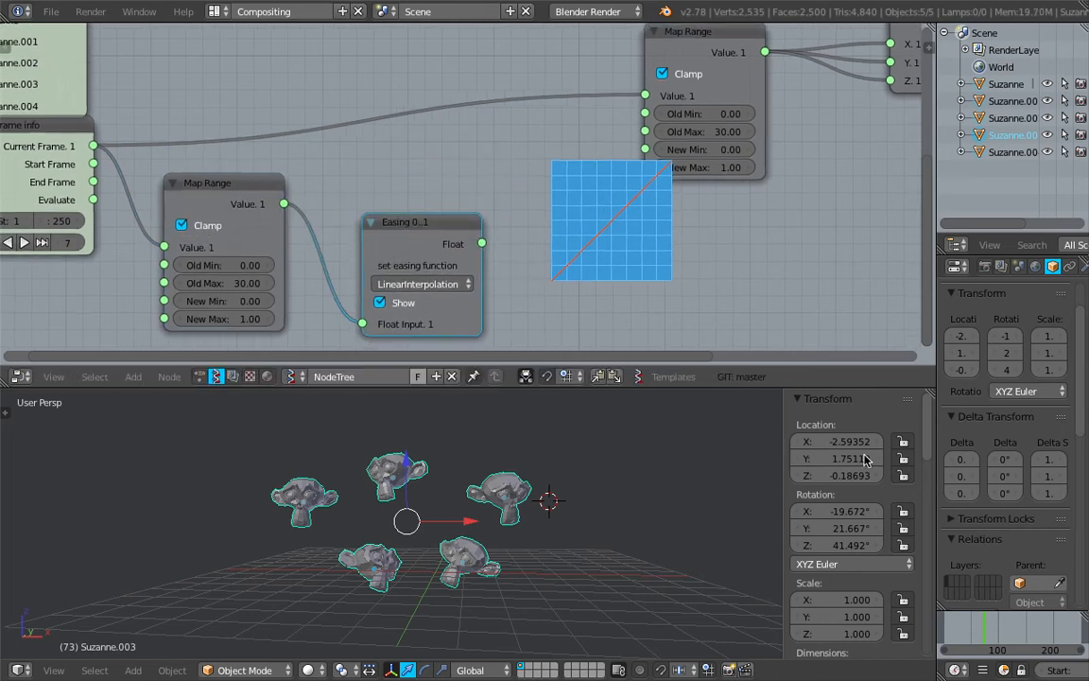
pyautogui.click(968, 634)
pyautogui.moveTo(564, 279); pyautogui.dragTo(537, 258, button='middle')
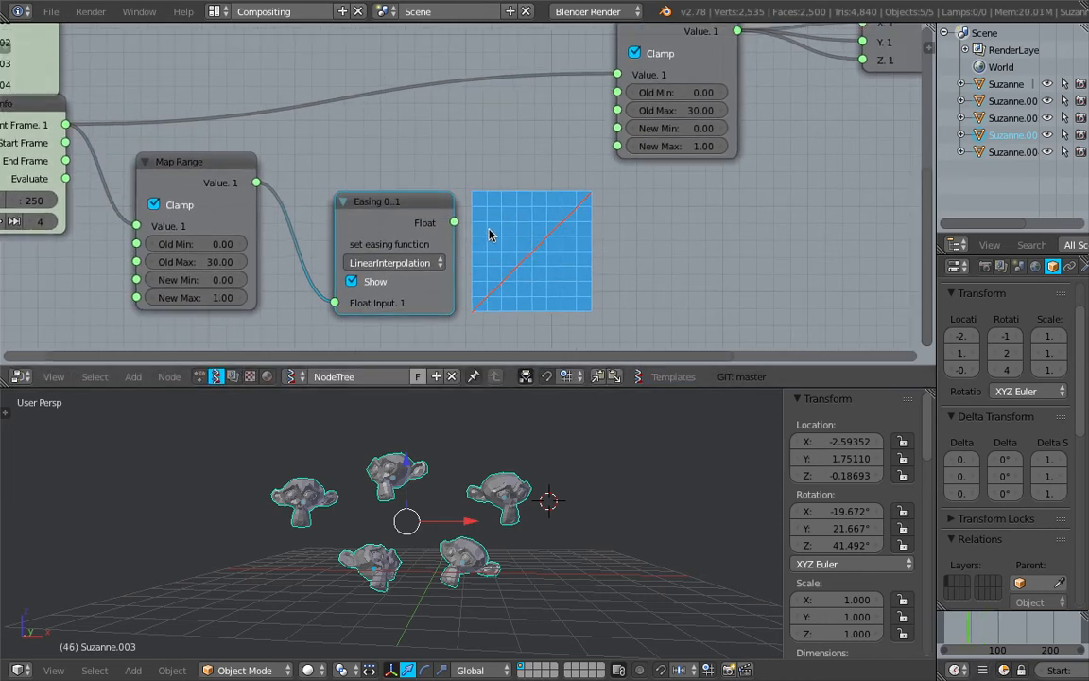
# - Try the BackEaseIn and BackEaseOut functions on Easing 0..1 and compare their curves
pyautogui.click(423, 264)
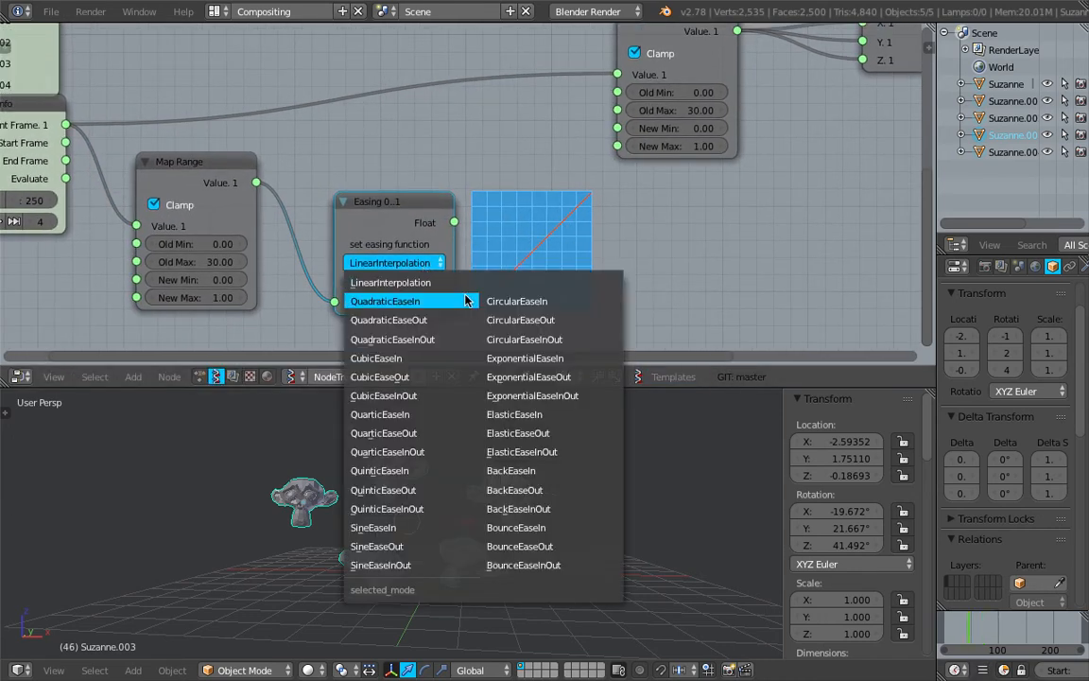
pyautogui.click(538, 471)
pyautogui.moveTo(482, 290); pyautogui.dragTo(472, 263, button='middle')
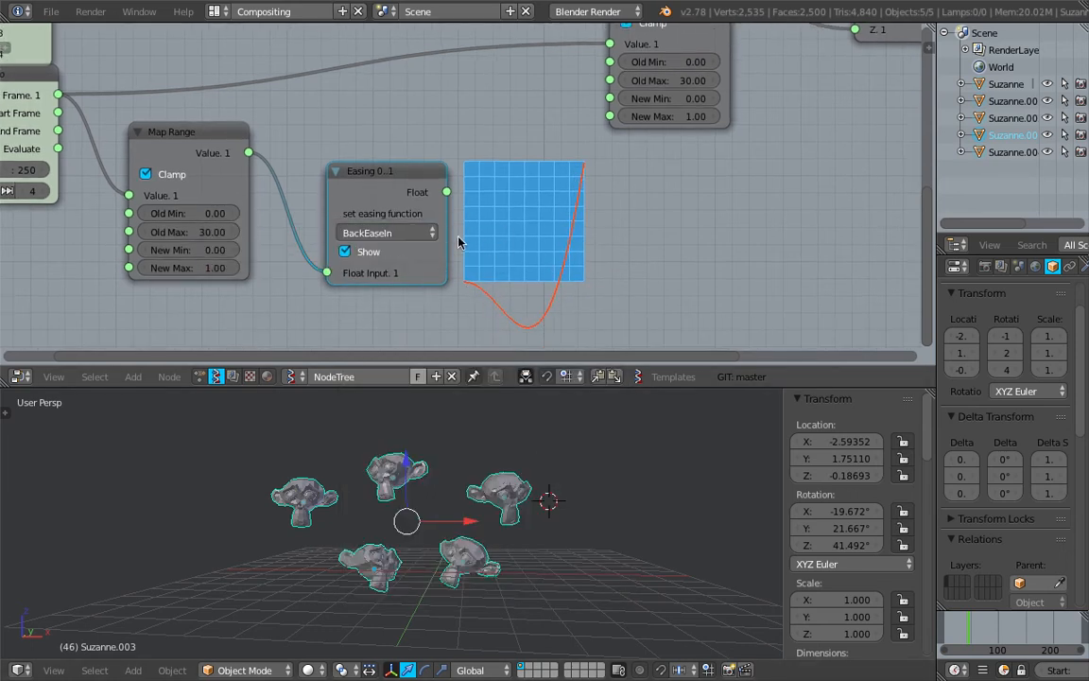
pyautogui.click(386, 233)
pyautogui.click(553, 421)
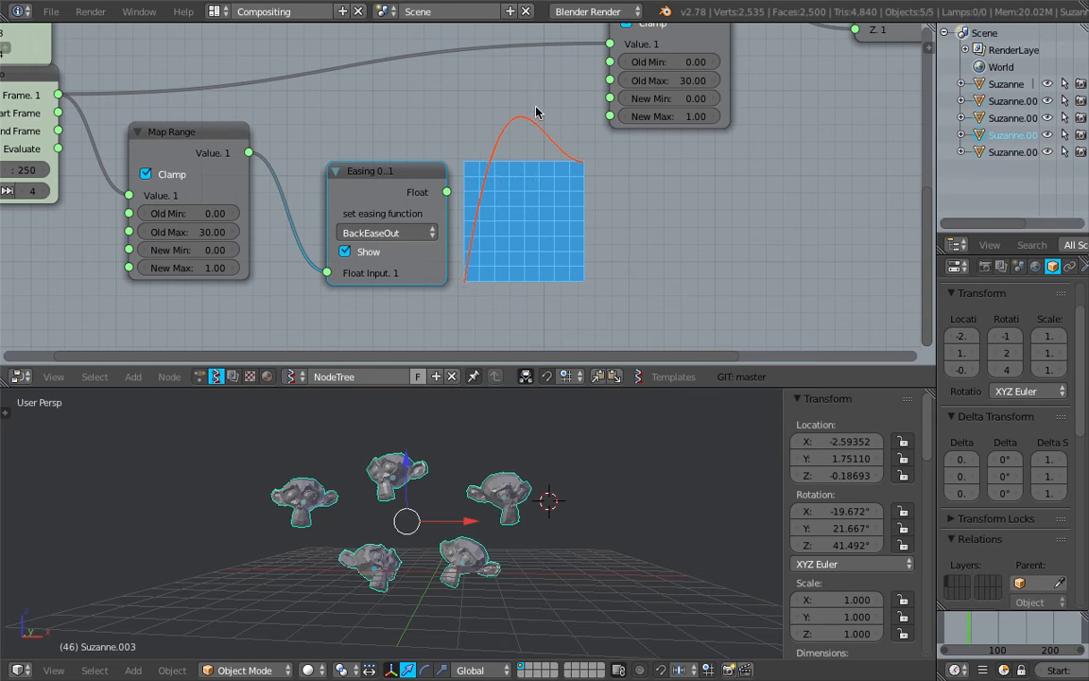
pyautogui.scroll(-2, 520, 224)
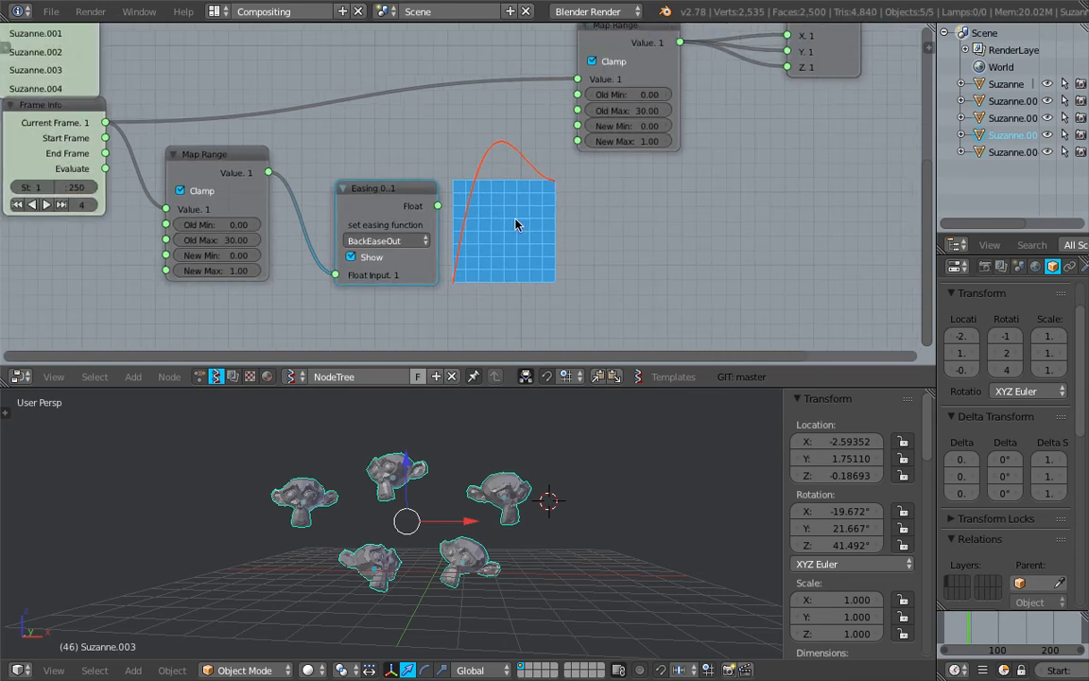
# - Move the original Map Range, Vector in and Object ID Set MK2 farther away from the Easing 0..1 curve preview
pyautogui.scroll(-1, 578, 173)
pyautogui.moveTo(560, 216); pyautogui.dragTo(483, 265, button='middle')
pyautogui.moveTo(557, 111); pyautogui.dragTo(597, 101)
pyautogui.moveTo(668, 115); pyautogui.dragTo(612, 164, button='middle')
pyautogui.click(664, 126)
pyautogui.moveTo(664, 126); pyautogui.dragTo(676, 126)
pyautogui.moveTo(787, 91); pyautogui.dragTo(865, 81)
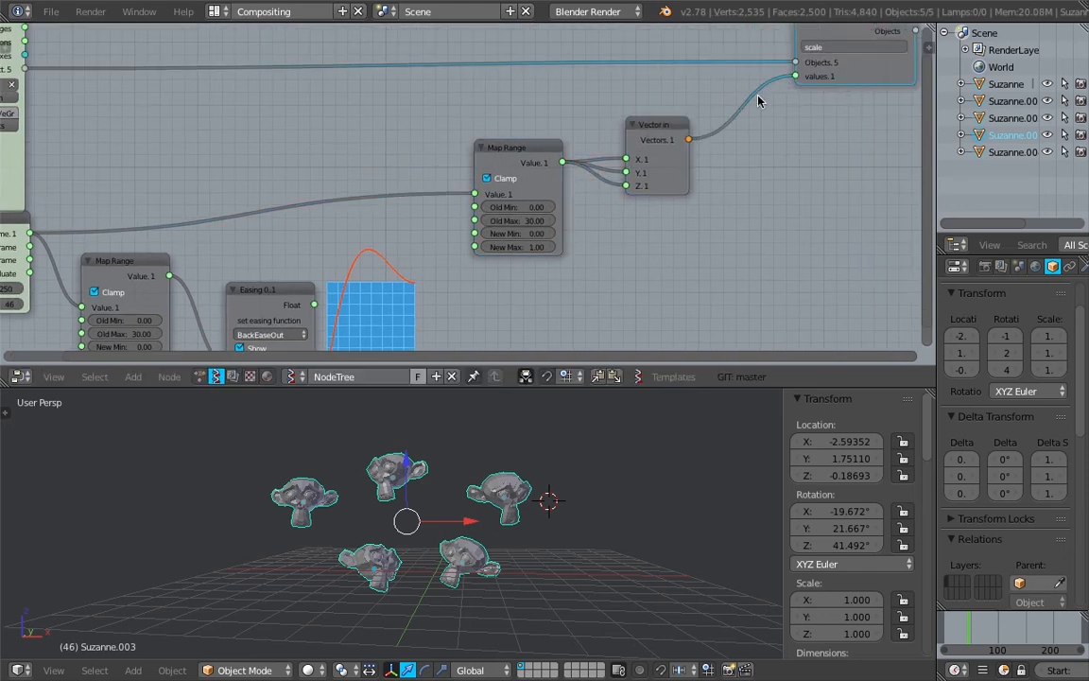
pyautogui.scroll(-1, 741, 113)
pyautogui.moveTo(737, 115); pyautogui.dragTo(724, 128, button='middle')
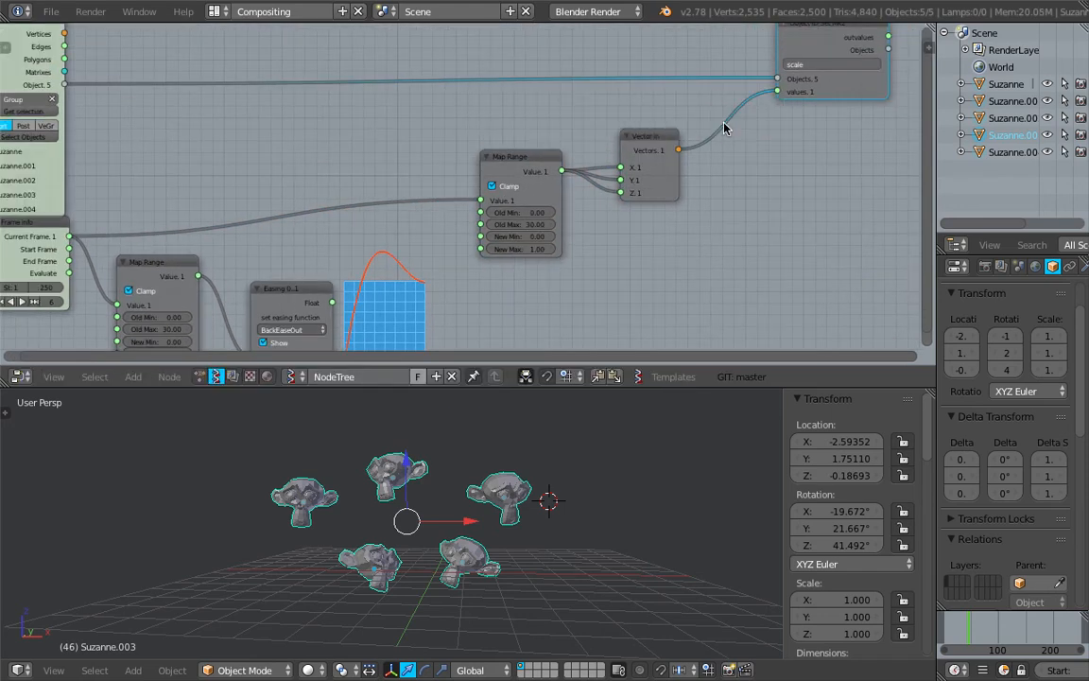
# - Set the Easing 0..1 node's easing function back to LinearInterpolation
pyautogui.scroll(1, 401, 231)
pyautogui.click(309, 299)
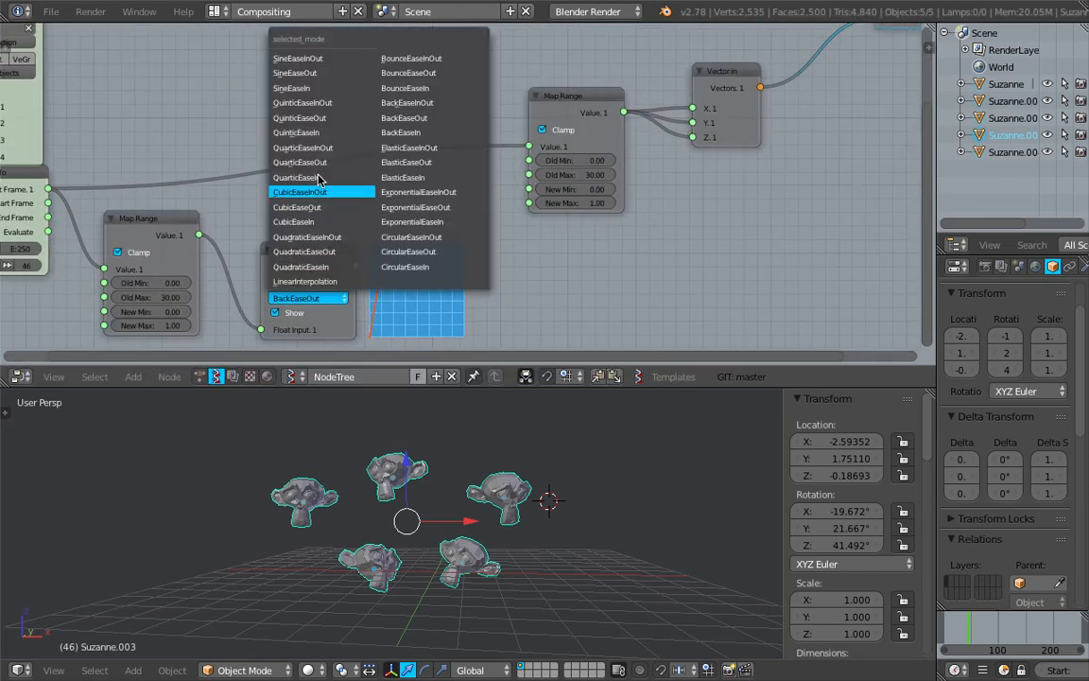
pyautogui.click(333, 284)
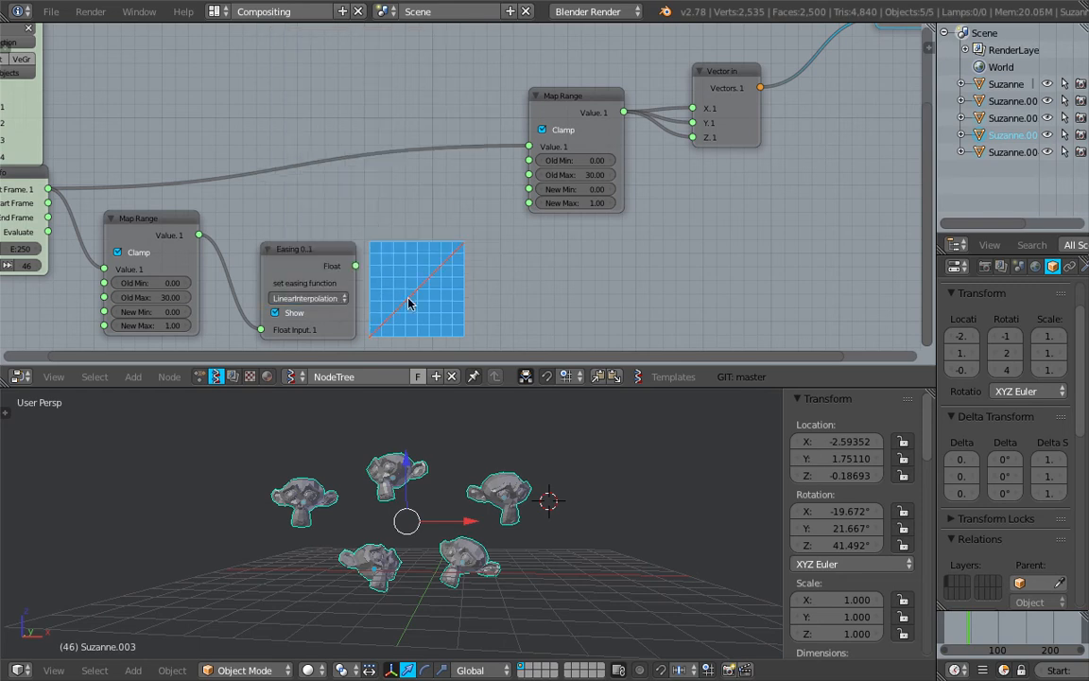
# - Try the BackEaseIn function on Easing 0..1, and set it to BackEaseOut
pyautogui.scroll(3, 373, 312)
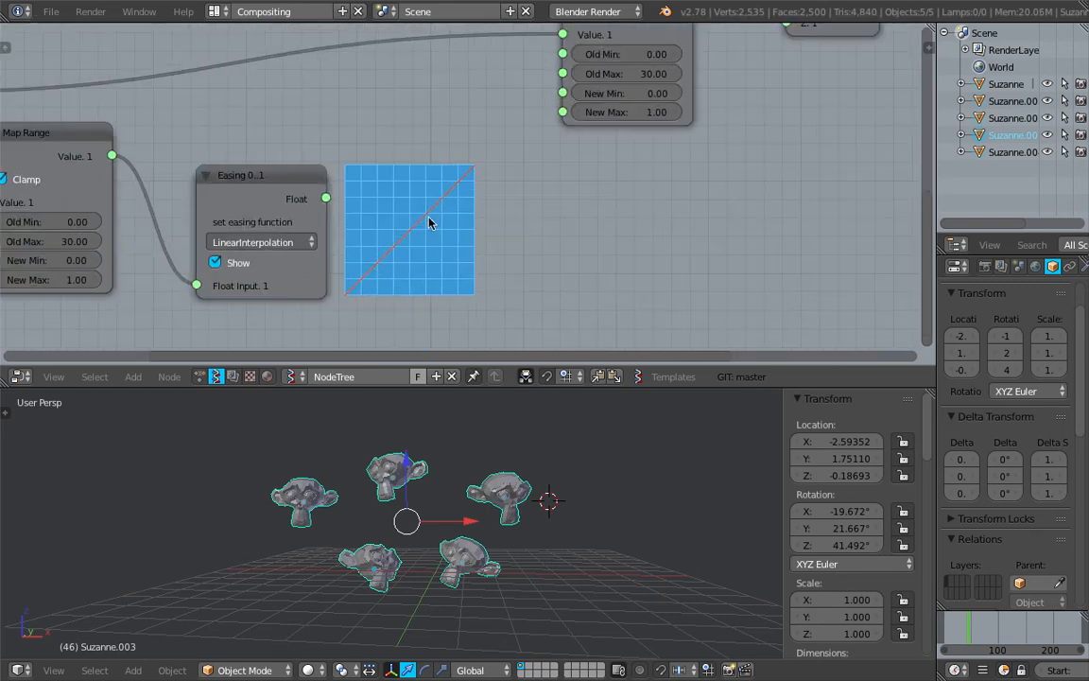
pyautogui.click(306, 246)
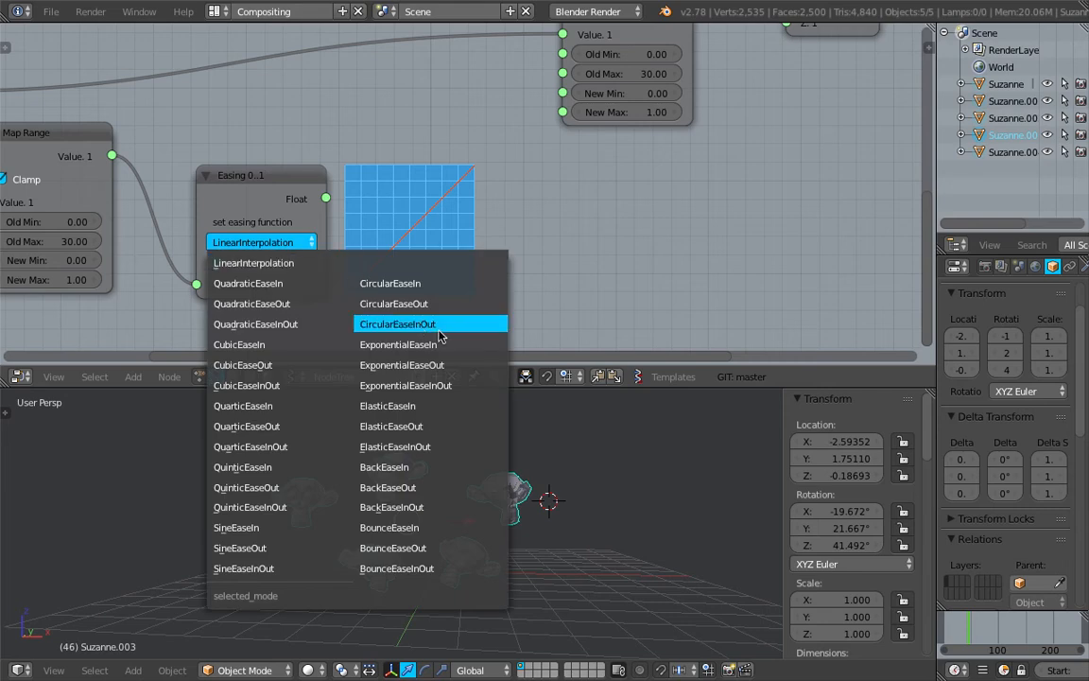
pyautogui.click(432, 467)
pyautogui.click(269, 242)
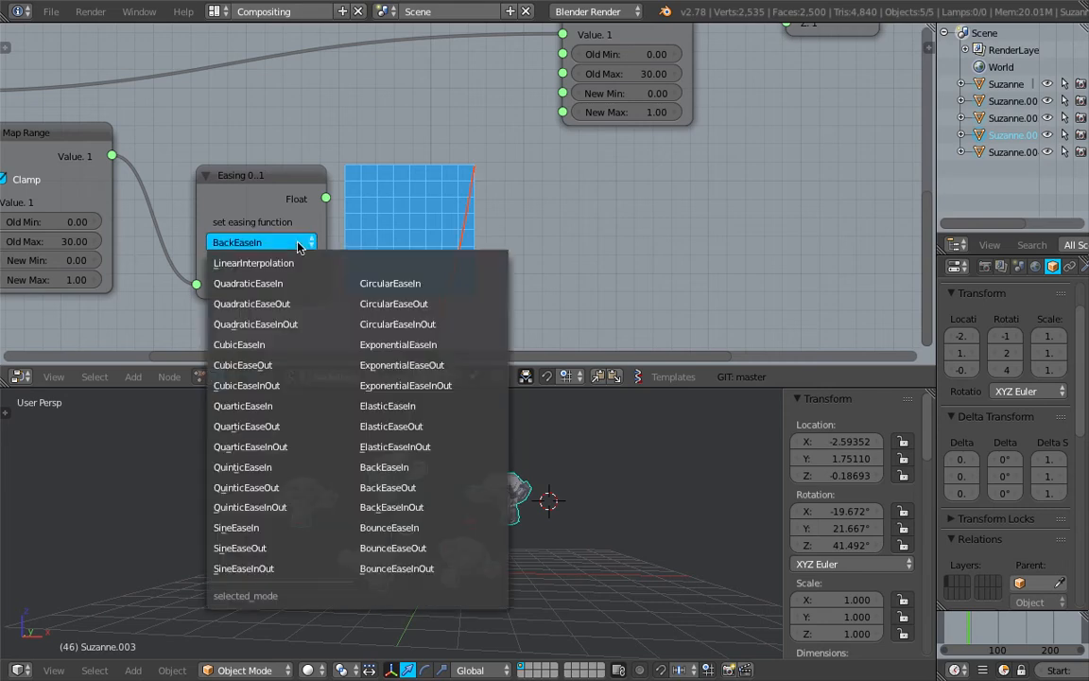
pyautogui.click(433, 487)
# - Save the scene over sv_matrix_basics_002.blend
pyautogui.moveTo(393, 269); pyautogui.dragTo(493, 264, button='middle')
pyautogui.hotkey('ctrl', 's')
pyautogui.click(493, 263)
pyautogui.scroll(-3, 372, 217)
pyautogui.moveTo(371, 217); pyautogui.dragTo(396, 234, button='middle')
pyautogui.hotkey('ctrl', 's')
pyautogui.click(396, 234)
pyautogui.moveTo(253, 212); pyautogui.dragTo(433, 208, button='middle')
pyautogui.scroll(2, 426, 197)
pyautogui.moveTo(799, 221); pyautogui.dragTo(654, 204, button='middle')
pyautogui.scroll(-1, 624, 193)
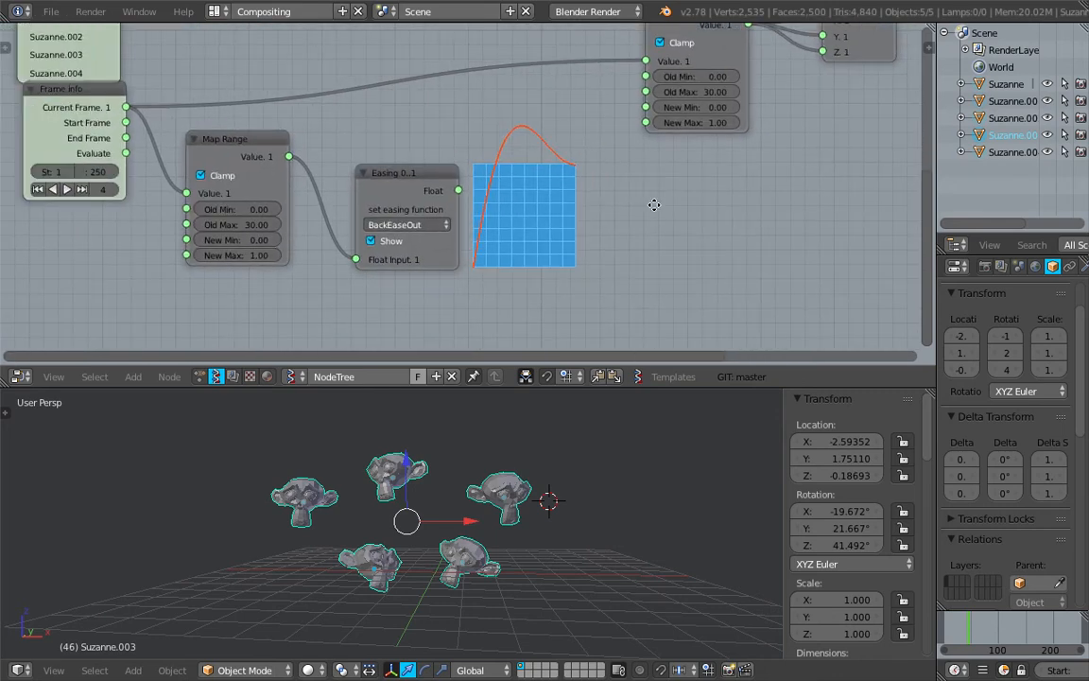
# - Move Frame info farther from the copied Map Range and connect Easing 0..1's Float output to the original Map Range's Value input
pyautogui.moveTo(383, 189); pyautogui.dragTo(438, 184, button='middle')
pyautogui.moveTo(157, 90); pyautogui.dragTo(70, 104)
pyautogui.moveTo(516, 187); pyautogui.dragTo(554, 129)
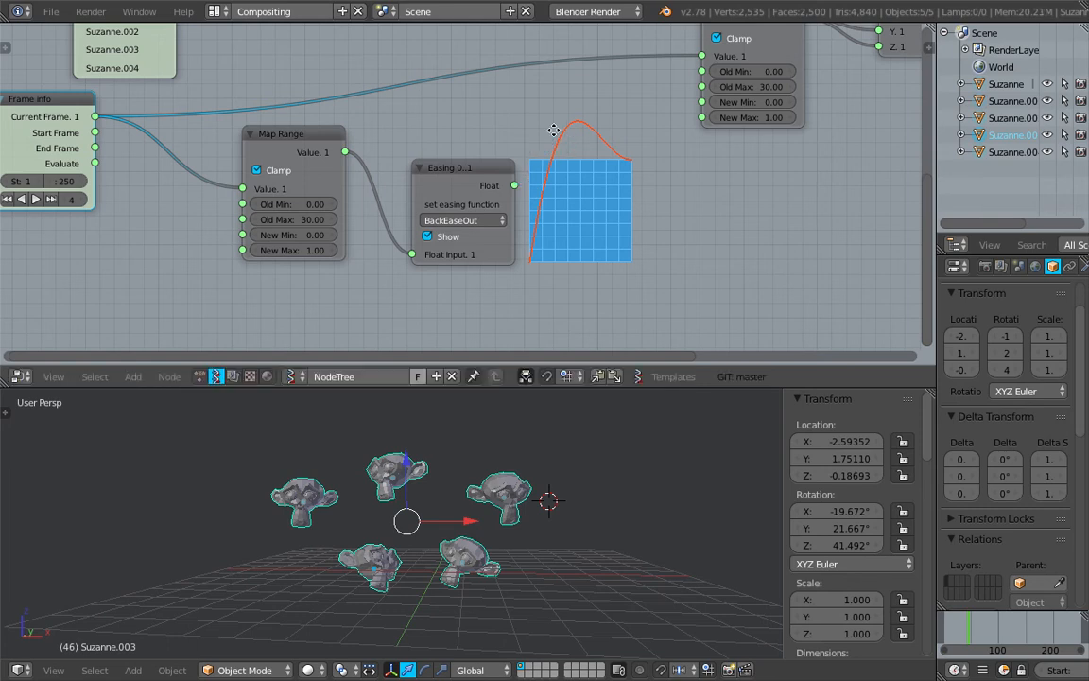
pyautogui.moveTo(554, 129); pyautogui.dragTo(498, 159, button='middle')
pyautogui.moveTo(460, 214); pyautogui.dragTo(461, 211)
pyautogui.moveTo(541, 132); pyautogui.dragTo(615, 79)
pyautogui.scroll(1, 663, 120)
pyautogui.scroll(1, 664, 123)
# - Set Old Max to 2 on the Map Range that feeds Vector in
pyautogui.click(706, 115)
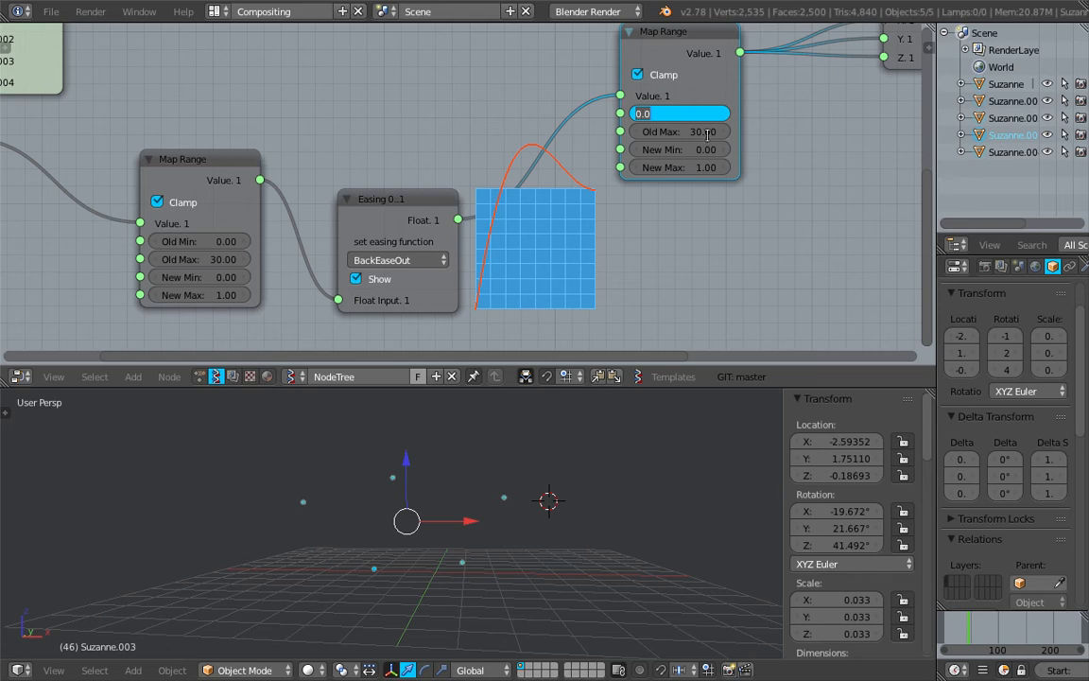
pyautogui.press('Tab')
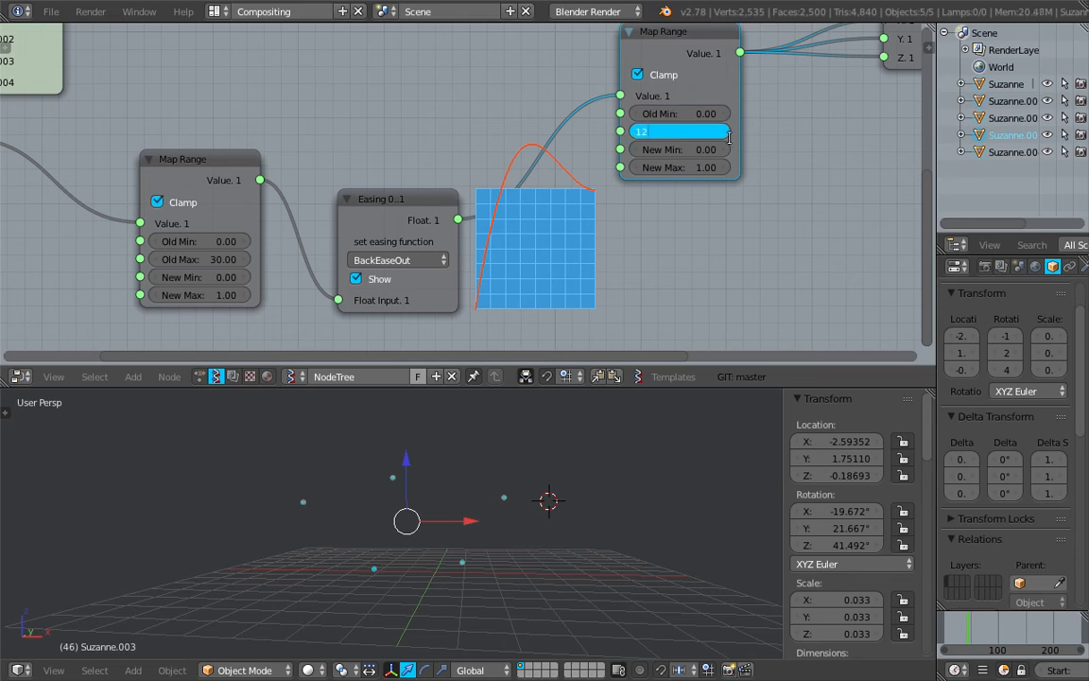
pyautogui.write('12')
pyautogui.press('Tab')
pyautogui.click(713, 131)
pyautogui.write('2')
pyautogui.press('Return')
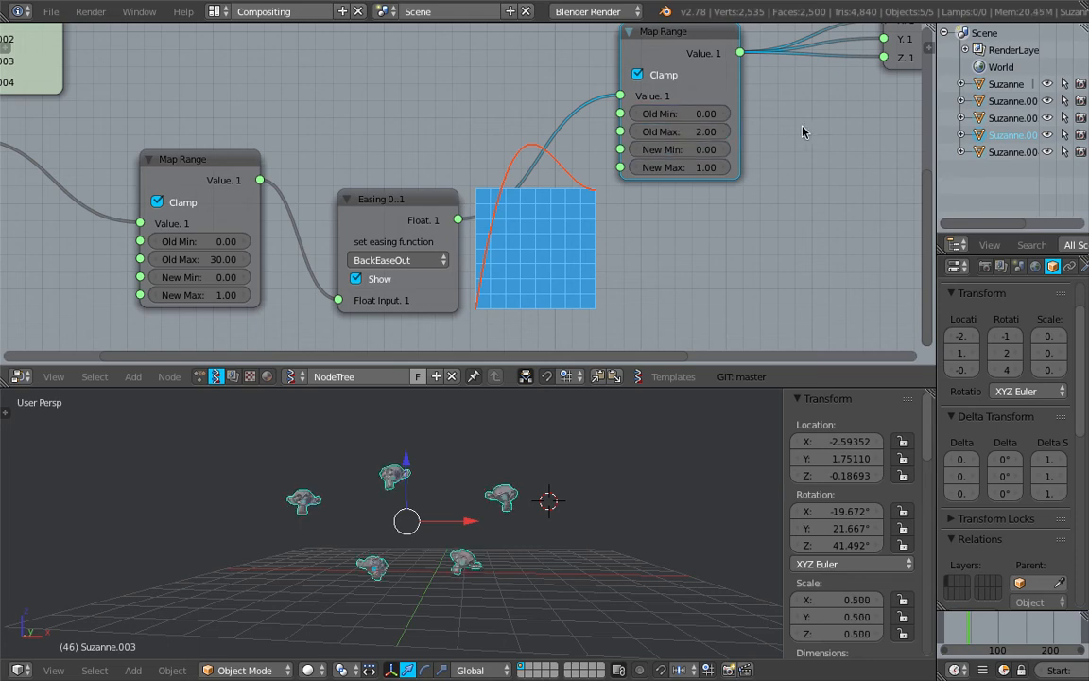
# - Save over sv_matrix_basics_002.blend and set Old Min to 0.03 on the Map Range that feeds Vector in
pyautogui.moveTo(802, 129); pyautogui.dragTo(764, 148, button='middle')
pyautogui.moveTo(678, 156); pyautogui.dragTo(595, 175, button='middle')
pyautogui.scroll(2, 572, 229)
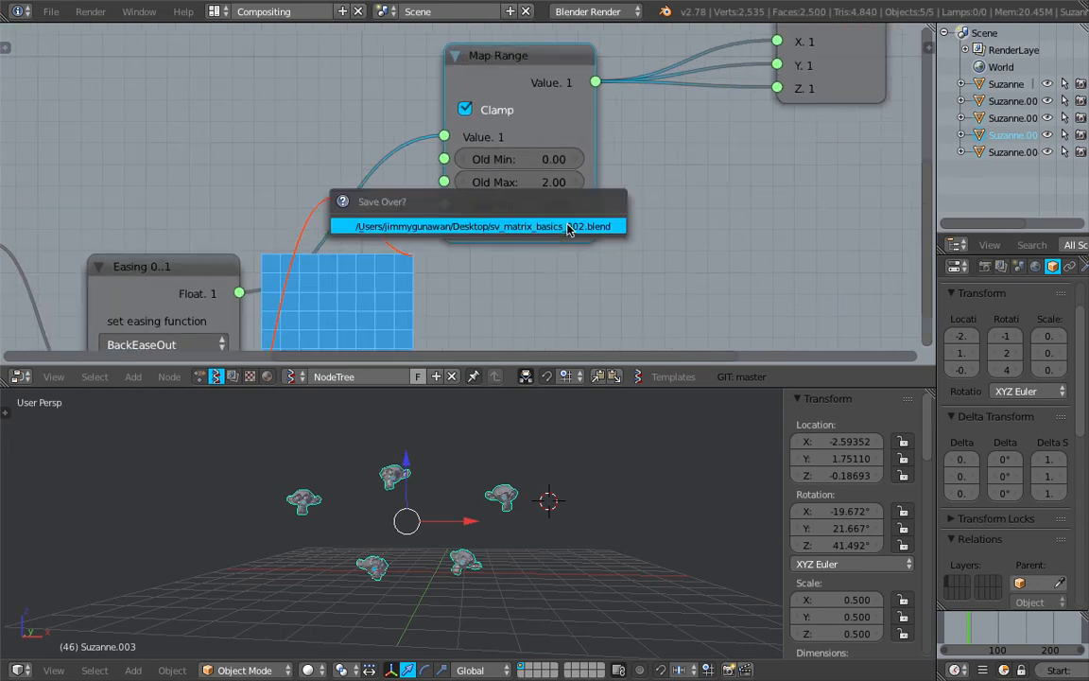
pyautogui.scroll(1, 570, 227)
pyautogui.scroll(-3, 591, 253)
pyautogui.moveTo(579, 260); pyautogui.dragTo(597, 236, button='middle')
pyautogui.hotkey('ctrl', 's')
pyautogui.click(598, 236)
pyautogui.scroll(-3, 602, 158)
pyautogui.moveTo(569, 151); pyautogui.dragTo(620, 114, button='middle')
pyautogui.hotkey('ctrl', 's')
pyautogui.click(616, 107)
pyautogui.moveTo(616, 111); pyautogui.dragTo(626, 110)
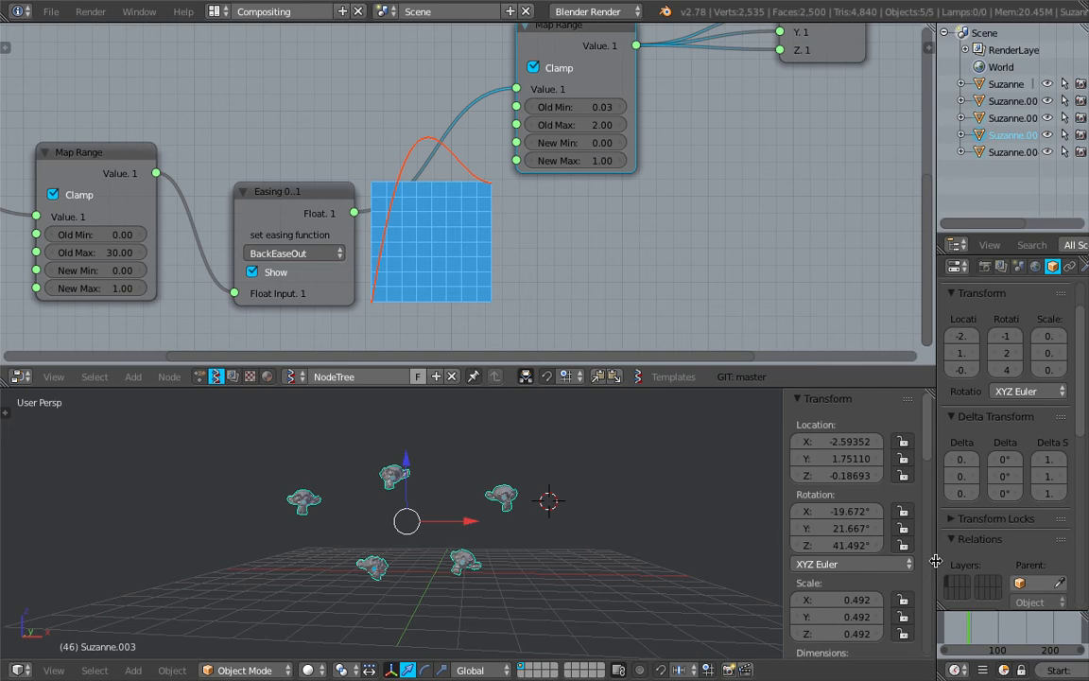
# - Widen the timeline area and play the animation from the first frame
pyautogui.moveTo(934, 560); pyautogui.dragTo(810, 561)
pyautogui.click(984, 669)
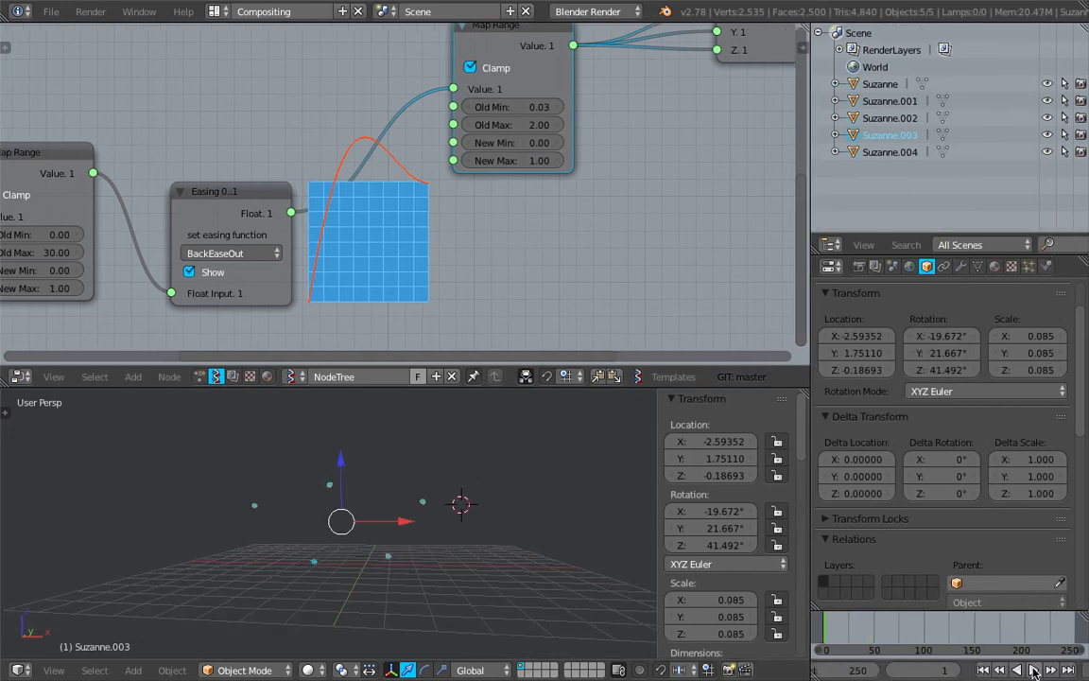
pyautogui.click(1032, 669)
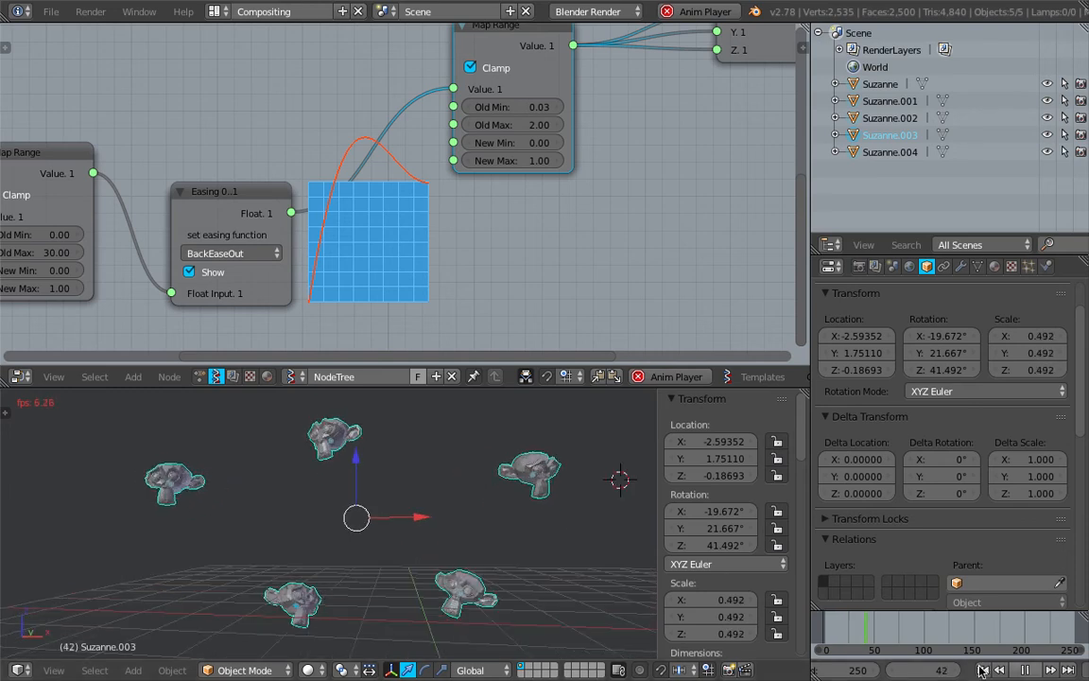
pyautogui.click(1025, 670)
# - Scrub the timeline through the early frames to check the monkeys' scale, ending at frame 50
pyautogui.moveTo(838, 625); pyautogui.dragTo(823, 625)
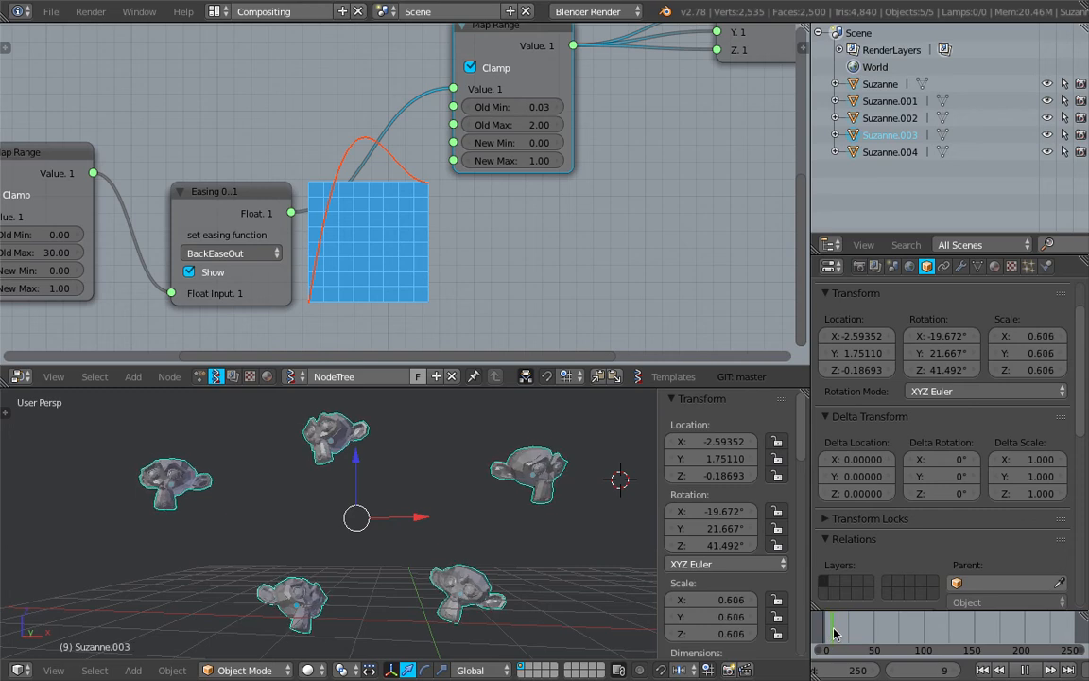
pyautogui.moveTo(835, 630); pyautogui.dragTo(836, 630)
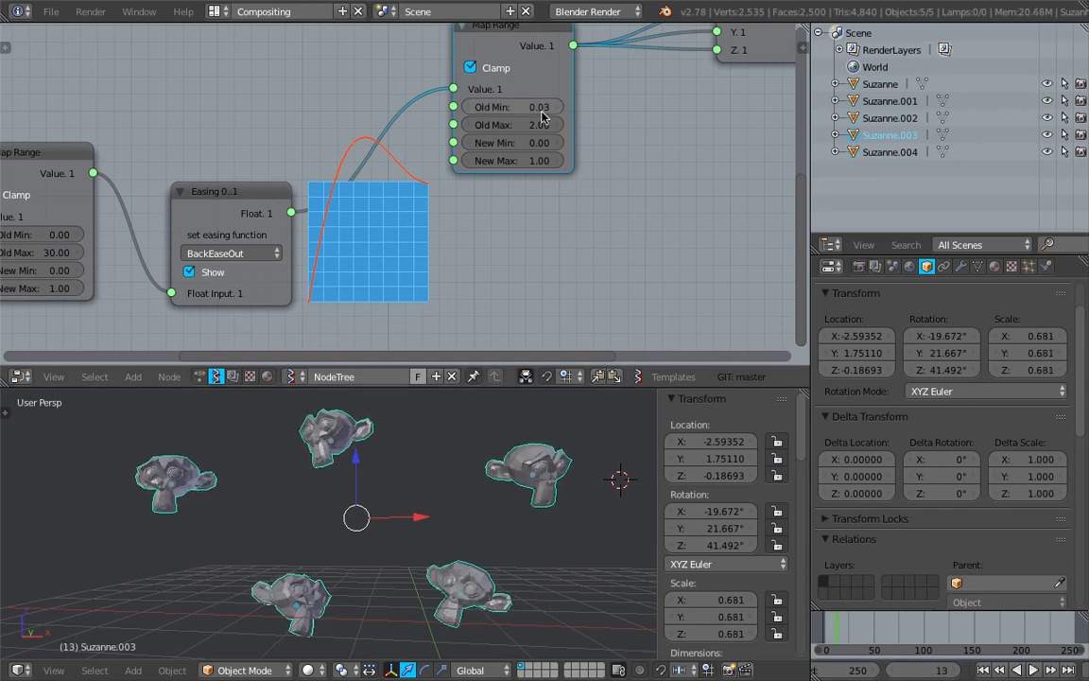
pyautogui.scroll(1, 540, 109)
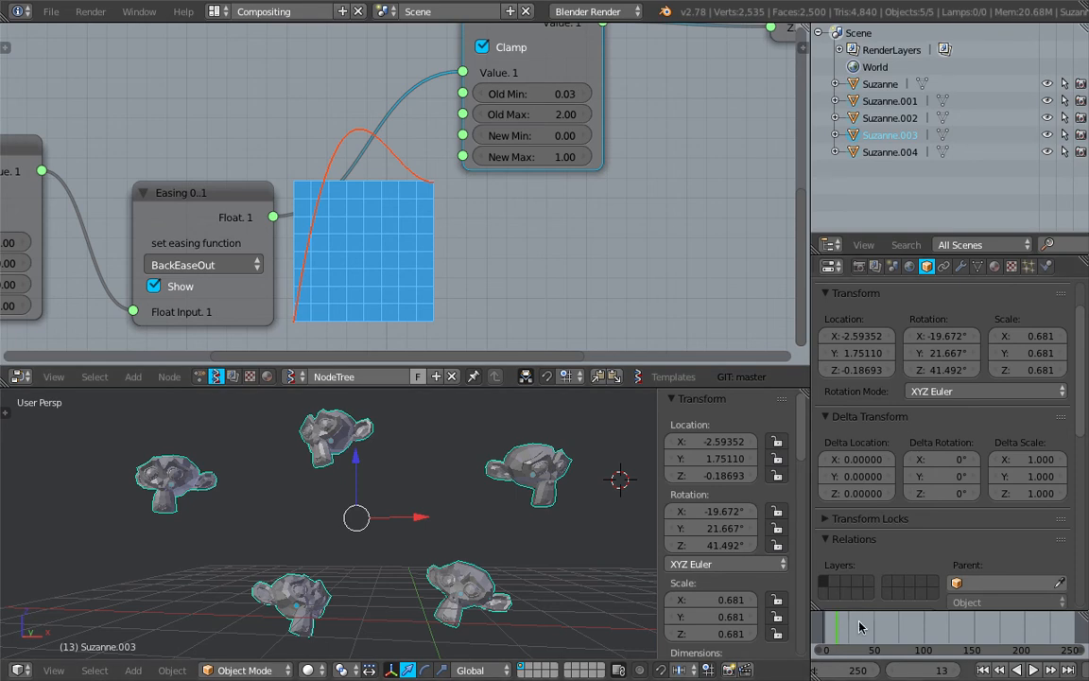
pyautogui.moveTo(860, 626); pyautogui.dragTo(874, 626)
# - Add a Stethoscope MK2 node below the Map Range that feeds Vector in
pyautogui.scroll(-2, 472, 217)
pyautogui.hotkey('shift', 'a')
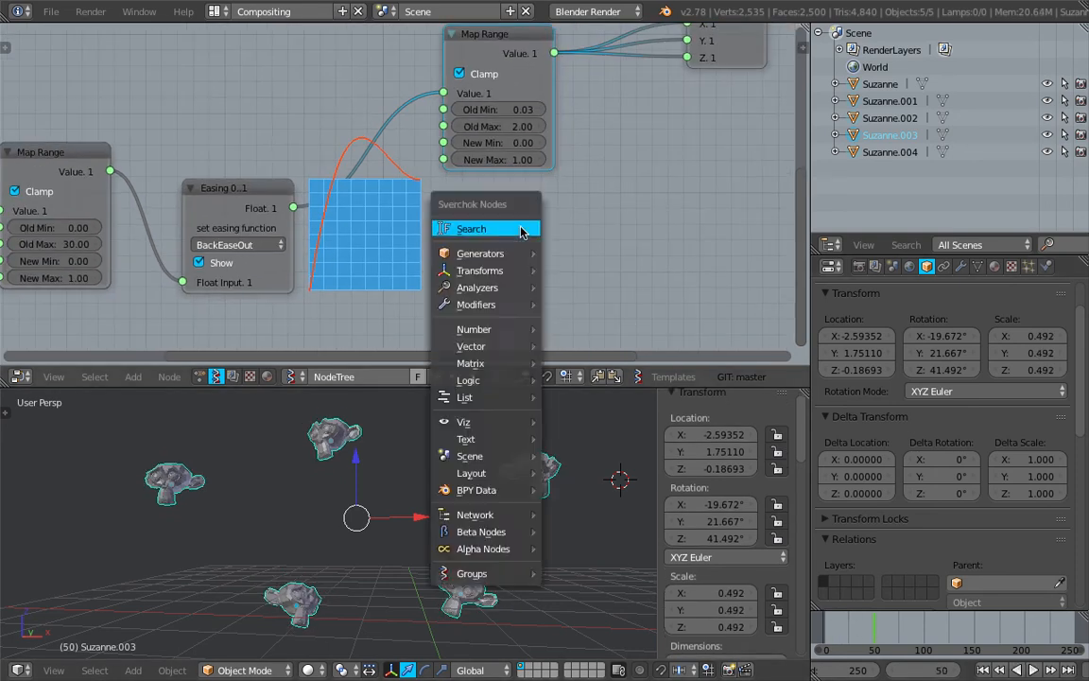
pyautogui.click(520, 227)
pyautogui.write('ste')
pyautogui.click(557, 256)
pyautogui.click(537, 185)
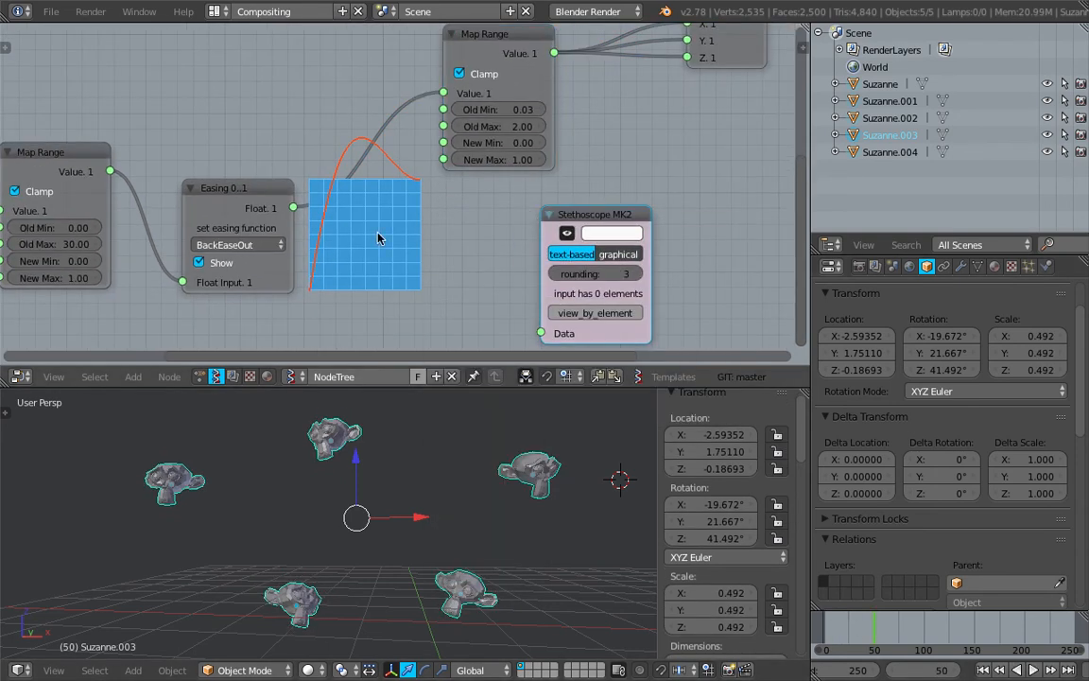
# - Connect the eased Map Range's Value output to Stethoscope MK2's Data input and move the Stethoscope farther from it
pyautogui.moveTo(554, 54); pyautogui.dragTo(542, 332)
pyautogui.moveTo(597, 210); pyautogui.dragTo(654, 158)
pyautogui.moveTo(562, 154); pyautogui.dragTo(338, 160, button='middle')
# - Play and scrub the animation to compare the Stethoscope MK2 read-out with the monkeys' scale
pyautogui.hotkey('alt', 'a')
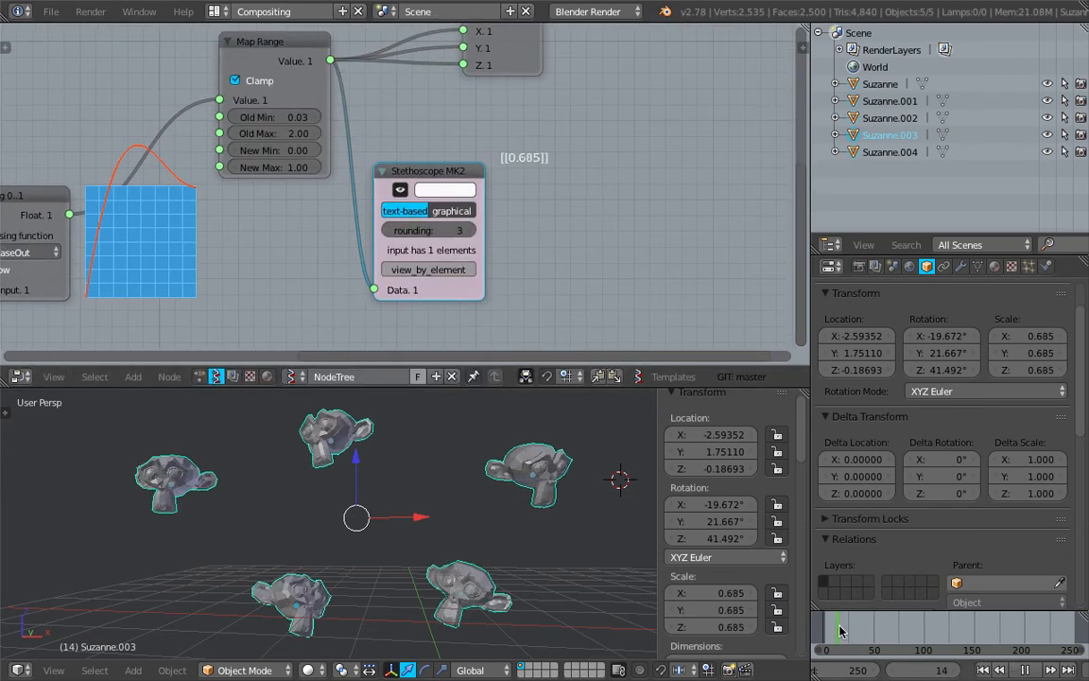
pyautogui.moveTo(874, 628)
pyautogui.mouseDown()
pyautogui.moveTo(830, 627)
pyautogui.moveTo(871, 624)
pyautogui.mouseUp()
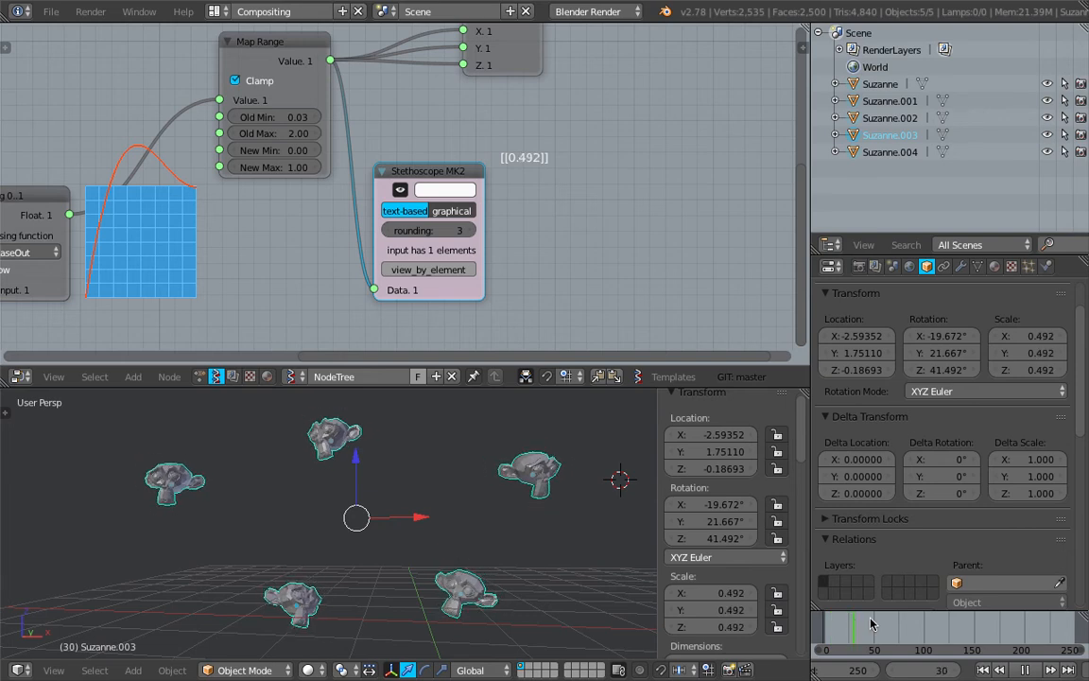
pyautogui.hotkey('alt', 'a')
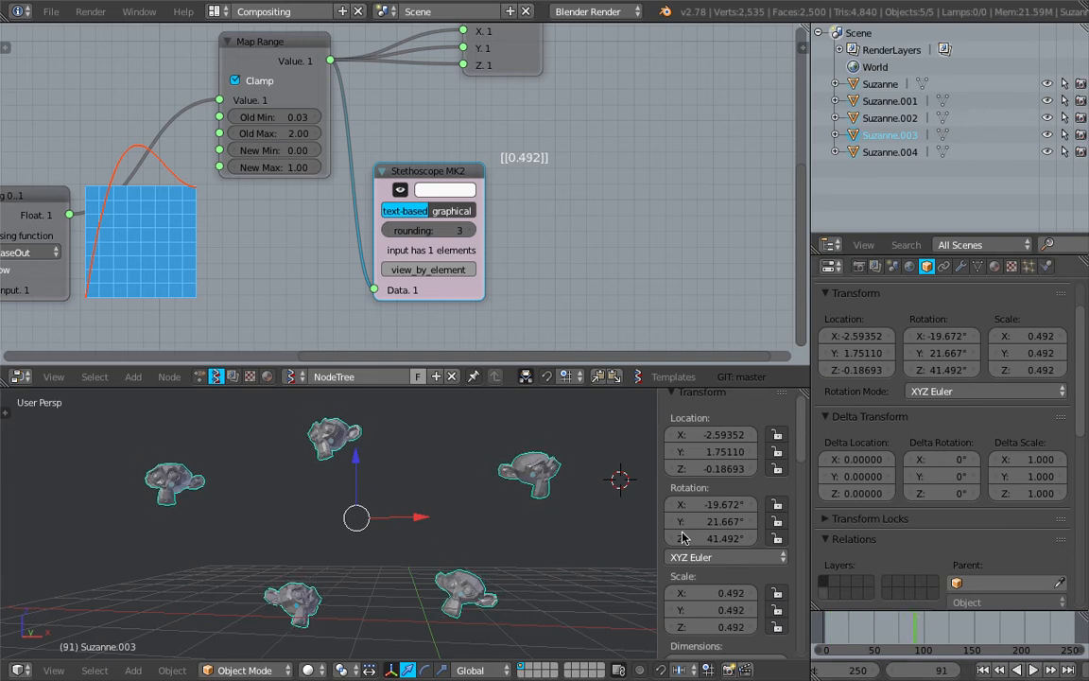
pyautogui.moveTo(577, 531); pyautogui.dragTo(572, 545, button='middle')
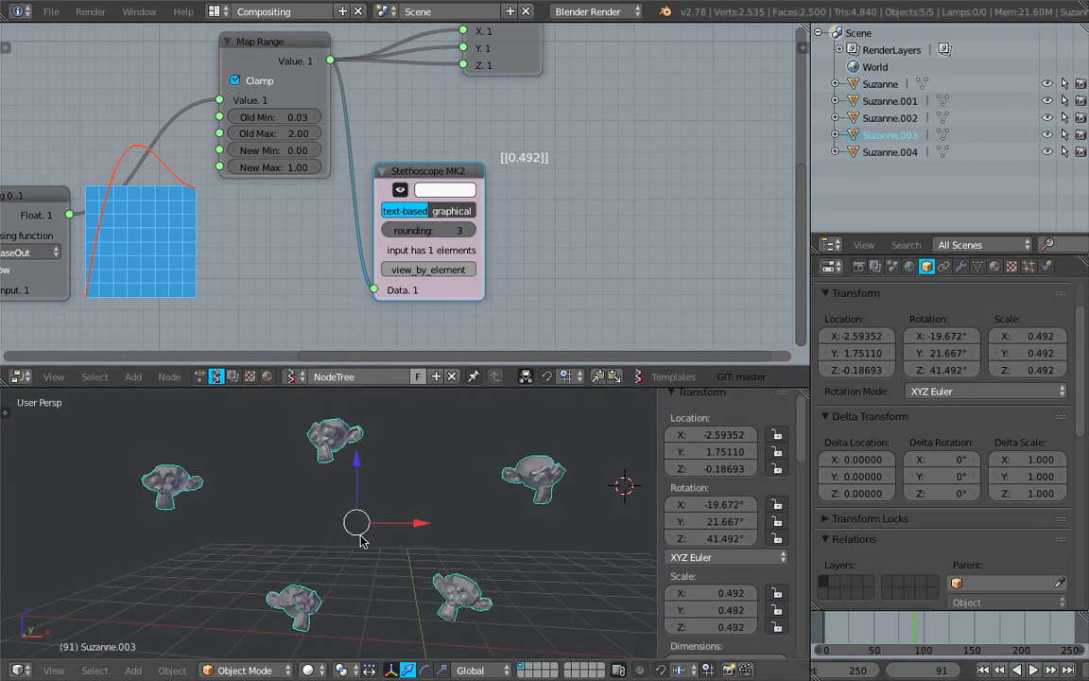
# - Try Old Max at 0.83 on the Map Range after Easing 0..1, and set it to 1
pyautogui.moveTo(290, 233); pyautogui.dragTo(344, 218, button='middle')
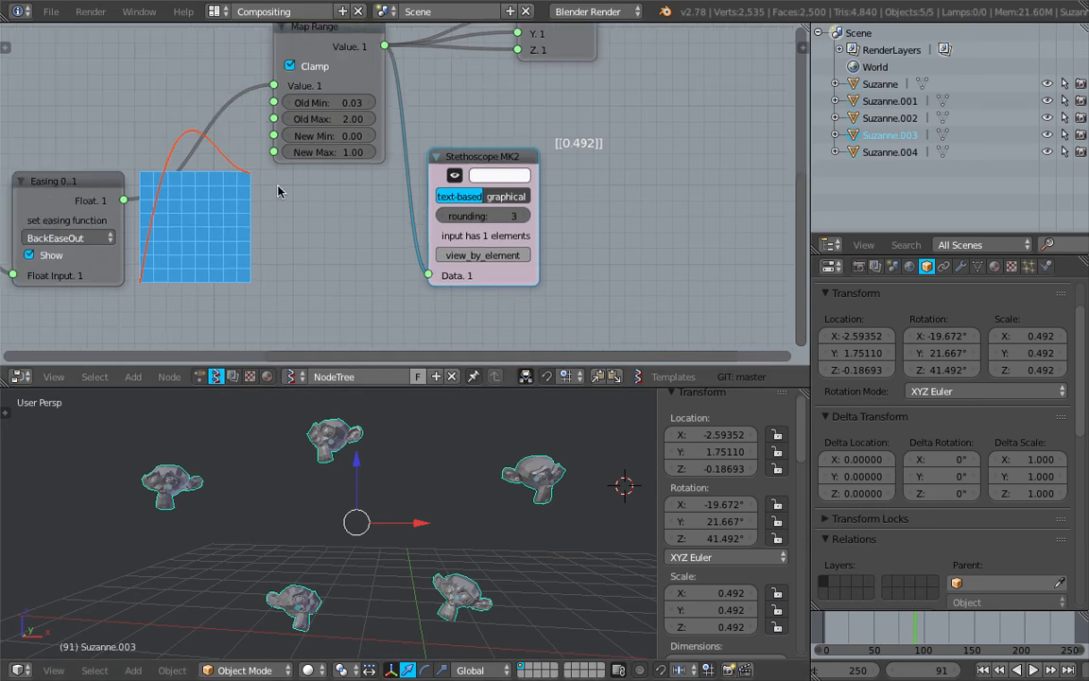
pyautogui.click(328, 118)
pyautogui.moveTo(328, 118); pyautogui.dragTo(293, 119)
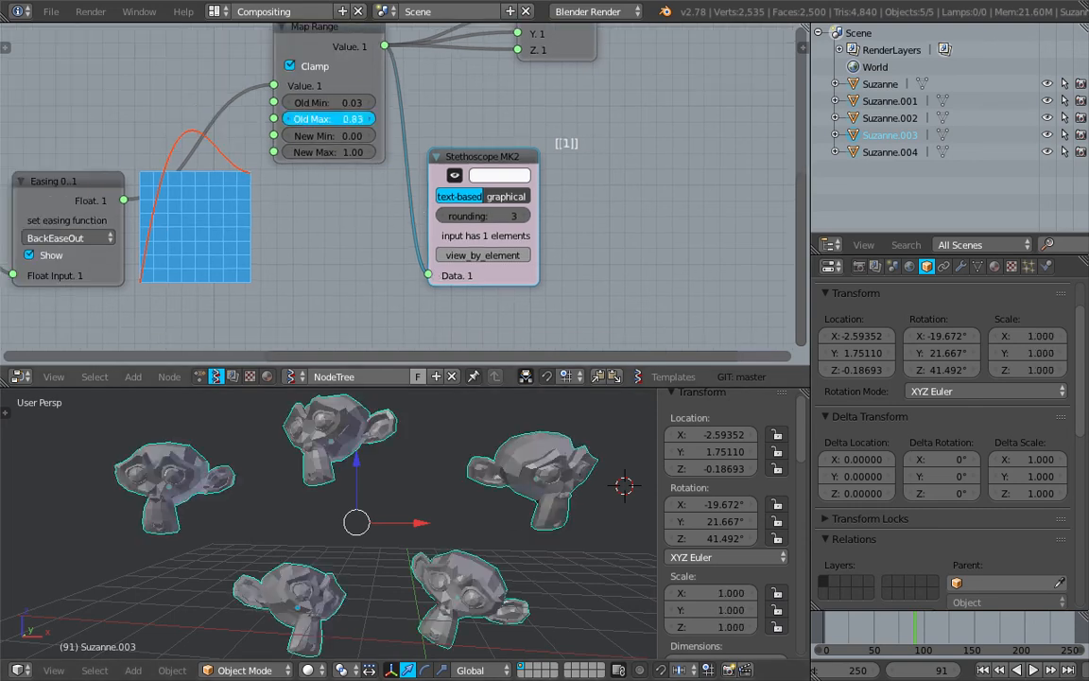
pyautogui.click(336, 120)
pyautogui.write('1')
pyautogui.press('Return')
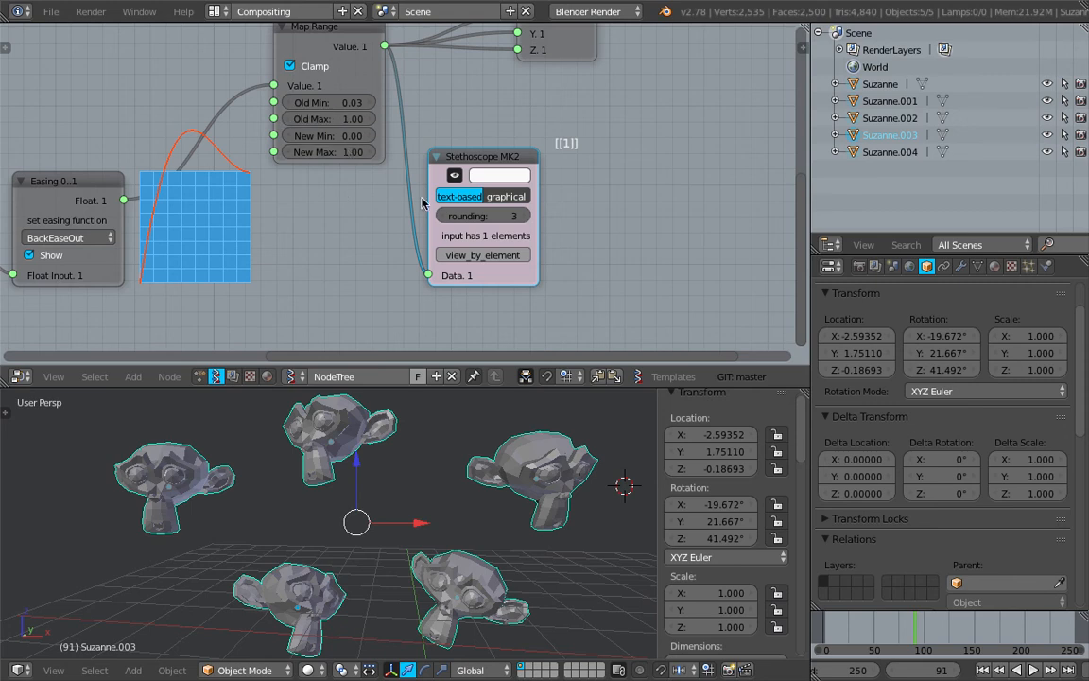
# - Set the eased Map Range's Old Min to 0 and Old Max to 1.42, and preview the animation
pyautogui.moveTo(852, 633); pyautogui.dragTo(833, 633)
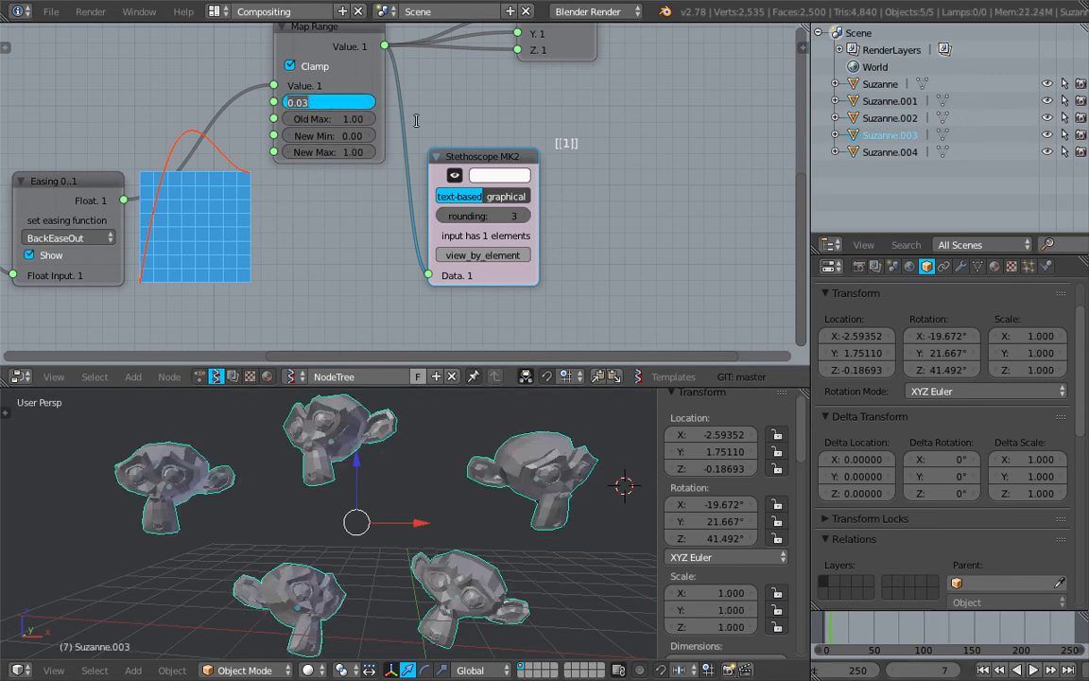
pyautogui.write('0')
pyautogui.press('Return')
pyautogui.moveTo(362, 122); pyautogui.dragTo(401, 121)
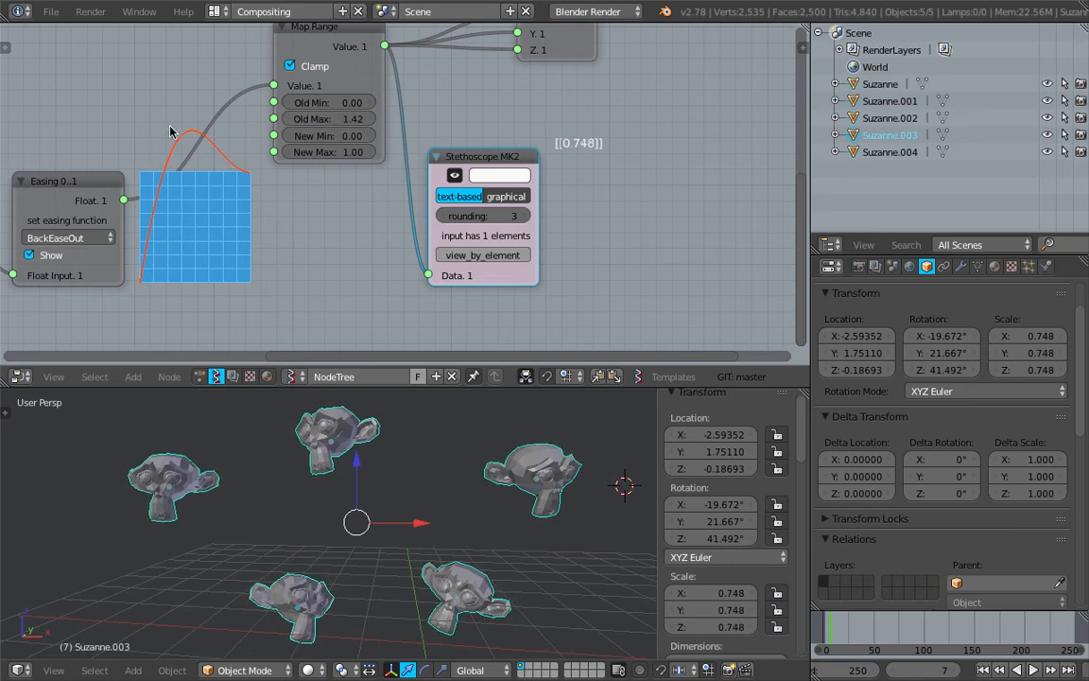
pyautogui.hotkey('alt', 'a')
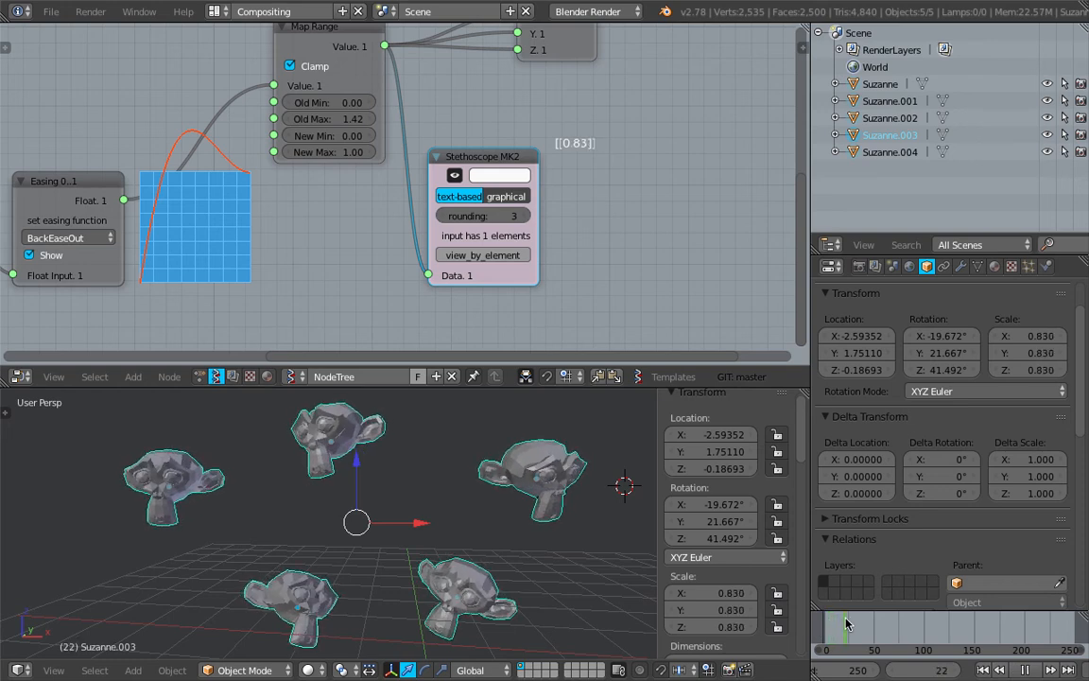
pyautogui.hotkey('alt', 'a')
# - Set both Old Max and New Max to 1.5 on the Map Range after Easing 0..1
pyautogui.moveTo(345, 118); pyautogui.dragTo(393, 151)
pyautogui.click(344, 121)
pyautogui.write('1.5')
pyautogui.press('Return')
pyautogui.click(343, 152)
pyautogui.write('1.5')
pyautogui.press('Return')
# - Scrub and play the animation to check how the monkeys scale with the remapped easing
pyautogui.moveTo(829, 634); pyautogui.dragTo(867, 628)
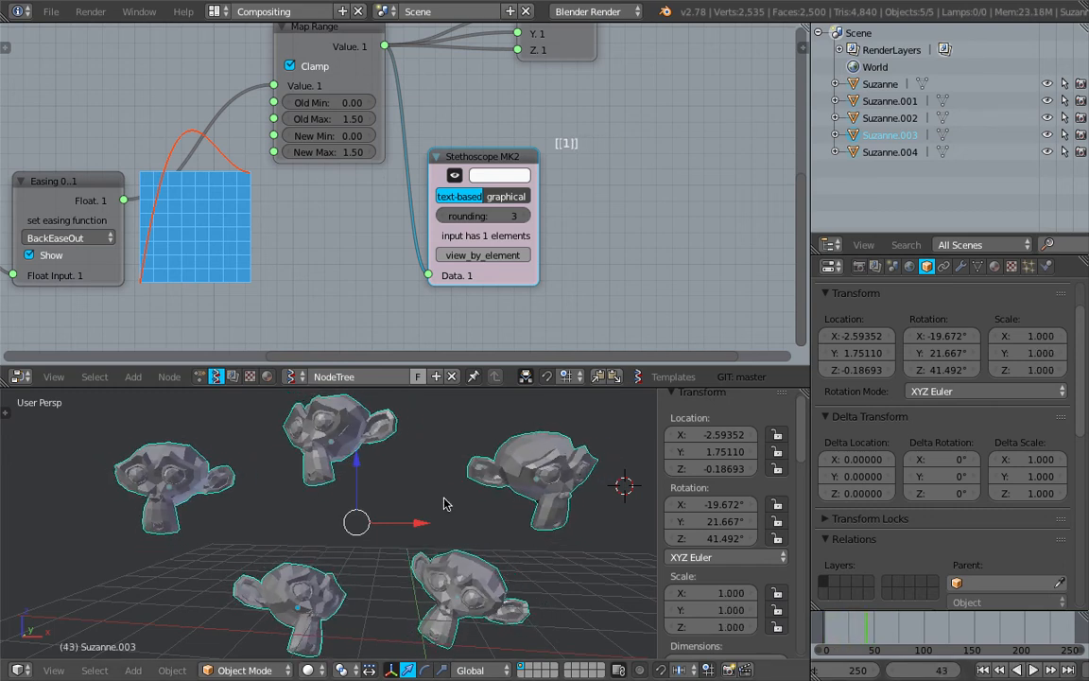
pyautogui.moveTo(453, 514); pyautogui.dragTo(558, 544, button='middle')
pyautogui.click(834, 631)
pyautogui.hotkey('alt', 'a')
pyautogui.hotkey('alt', 'a')
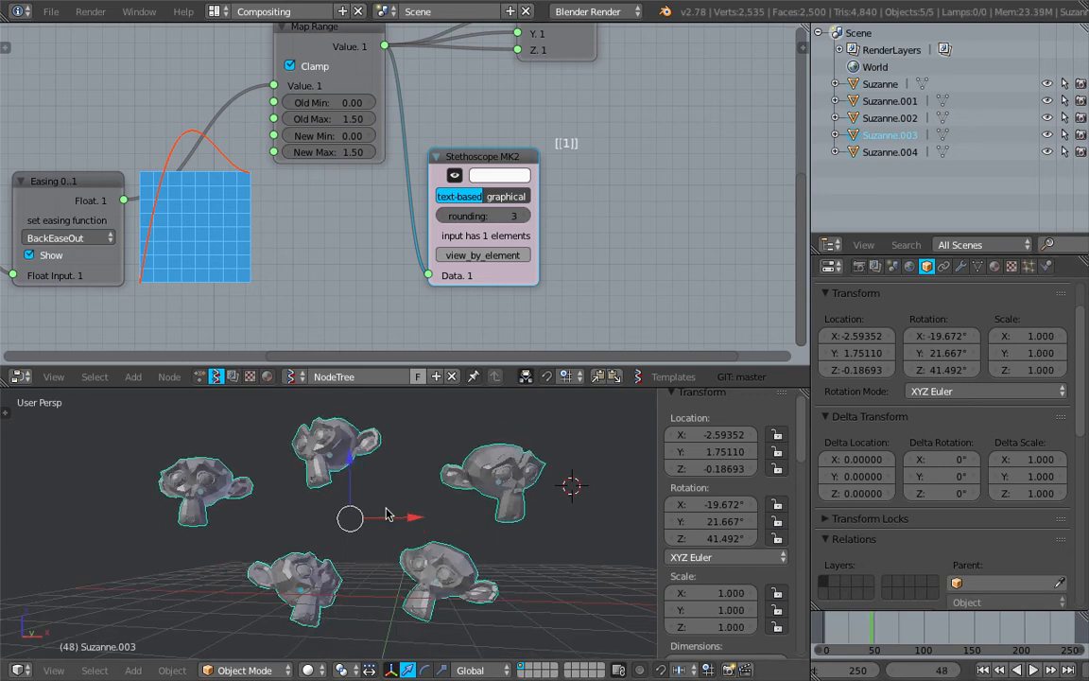
pyautogui.moveTo(464, 520); pyautogui.dragTo(473, 522, button='middle')
# - Save the scene as a Blender file in the Desktop folder with Save As
pyautogui.scroll(2, 383, 117)
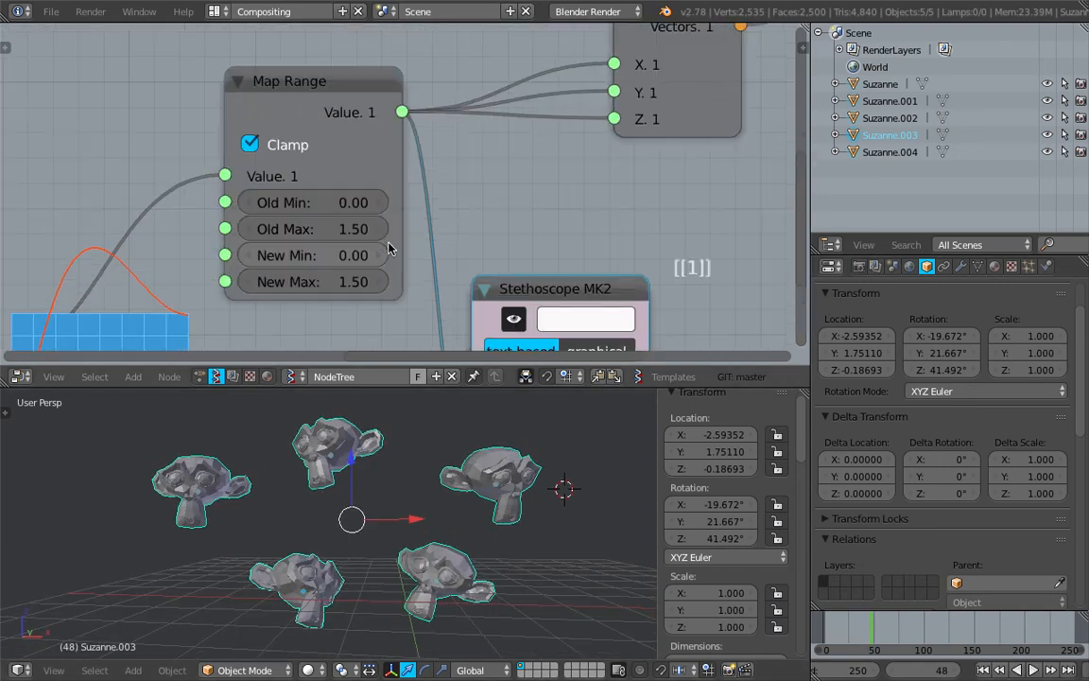
pyautogui.scroll(-3, 469, 187)
pyautogui.moveTo(248, 300); pyautogui.dragTo(412, 235, button='middle')
pyautogui.scroll(-4, 263, 308)
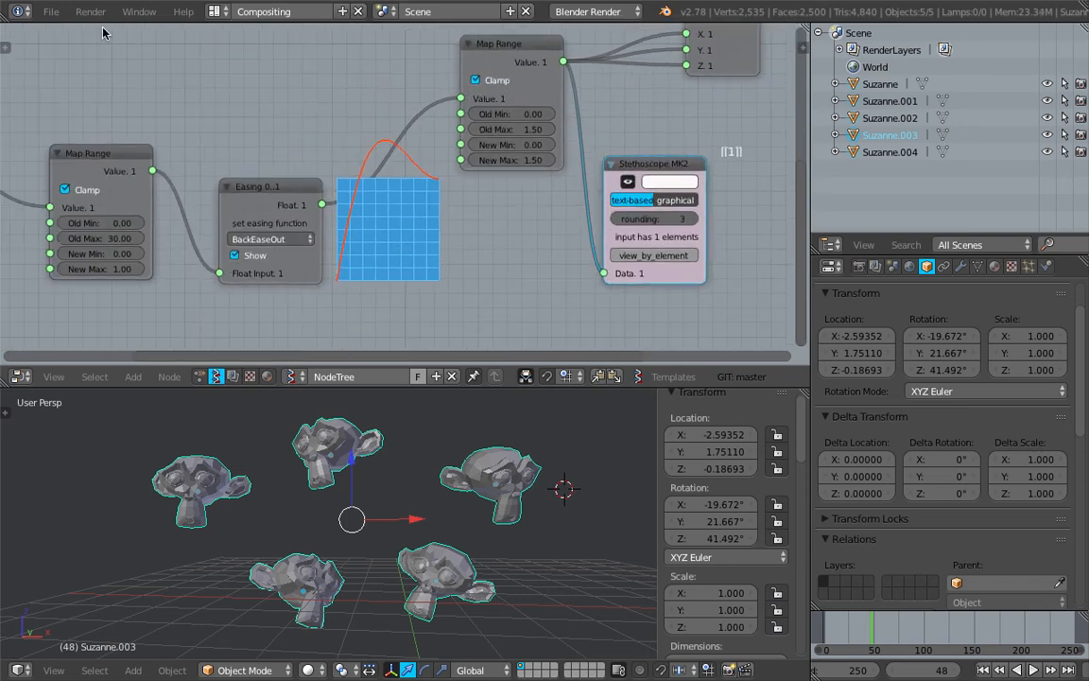
pyautogui.click(50, 12)
pyautogui.click(58, 156)
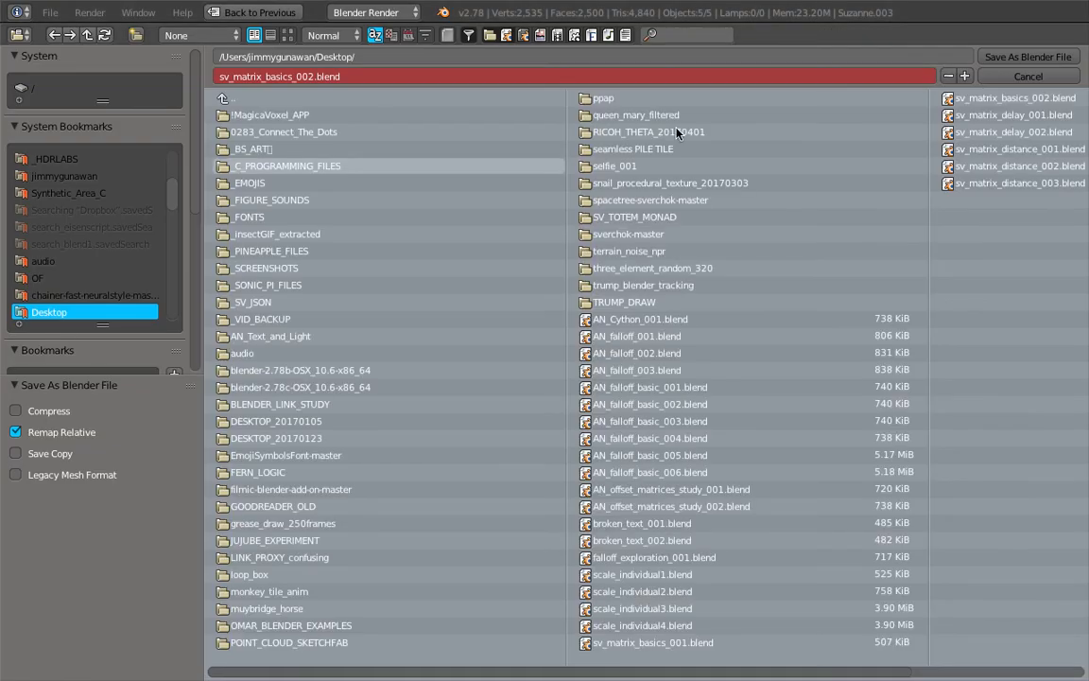
pyautogui.click(991, 64)
# - Widen the node editor and move the Objects in node above the first Map Range in the node tree
pyautogui.scroll(-2, 643, 263)
pyautogui.moveTo(592, 133); pyautogui.dragTo(675, 200, button='middle')
pyautogui.scroll(-1, 630, 171)
pyautogui.moveTo(810, 189); pyautogui.dragTo(861, 194)
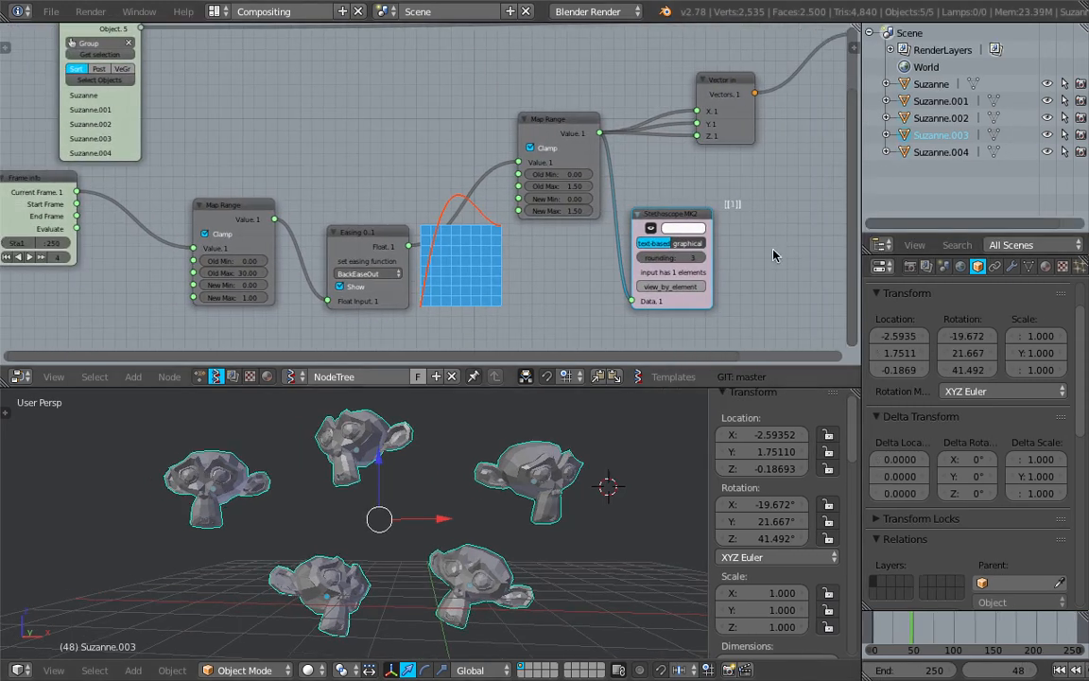
pyautogui.press('Home')
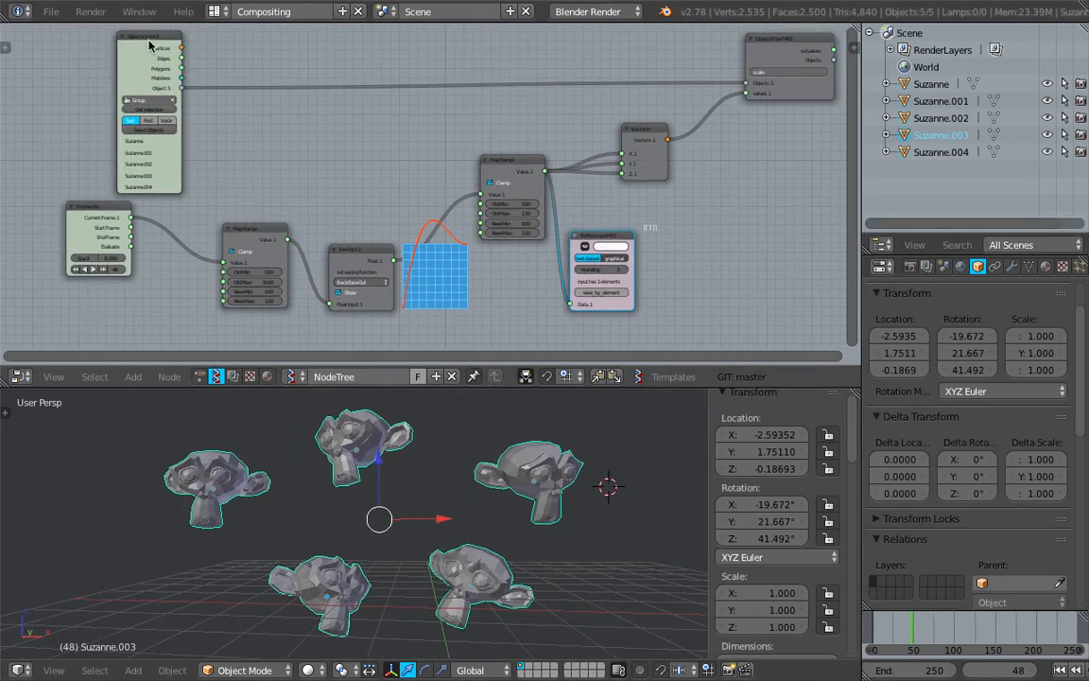
pyautogui.moveTo(148, 45); pyautogui.dragTo(284, 49)
# - Jump between several timeline frames to check the eased scaling, ending at frame 43
pyautogui.click(889, 626)
pyautogui.click(917, 626)
pyautogui.click(878, 626)
pyautogui.click(907, 626)
pyautogui.moveTo(476, 250); pyautogui.dragTo(466, 250, button='middle')
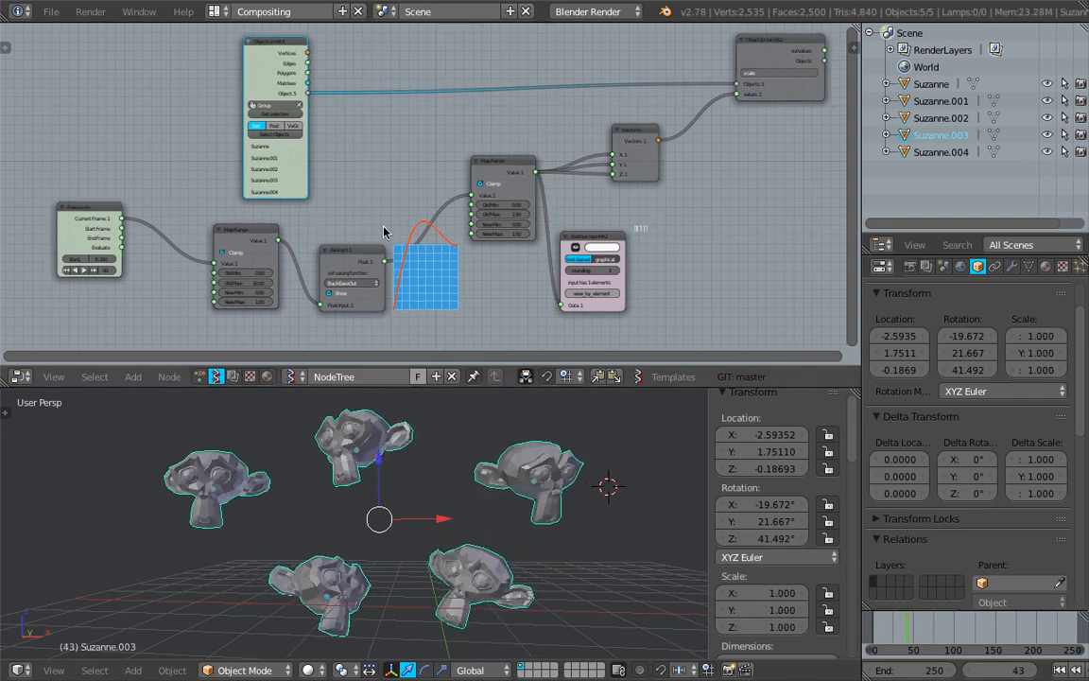
# - Scrub the timeline to recheck how the monkeys scale and save over the existing Blender file
pyautogui.click(885, 627)
pyautogui.click(911, 627)
pyautogui.moveTo(564, 518); pyautogui.dragTo(554, 527, button='middle')
pyautogui.moveTo(875, 631); pyautogui.dragTo(904, 628)
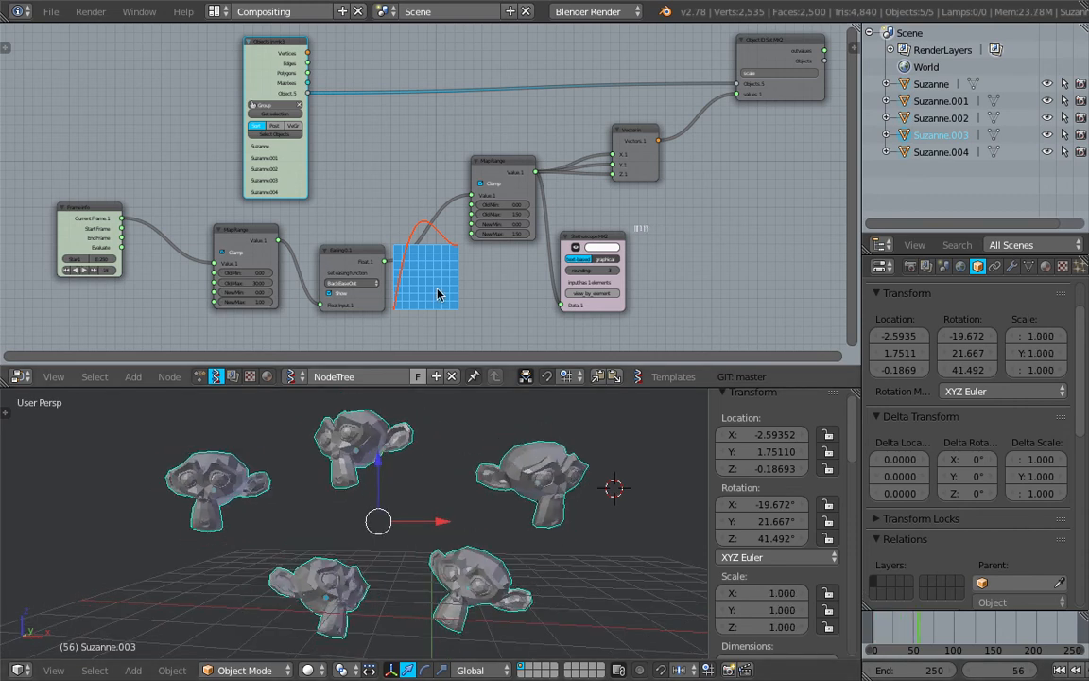
pyautogui.hotkey('ctrl', 's')
pyautogui.click(320, 199)
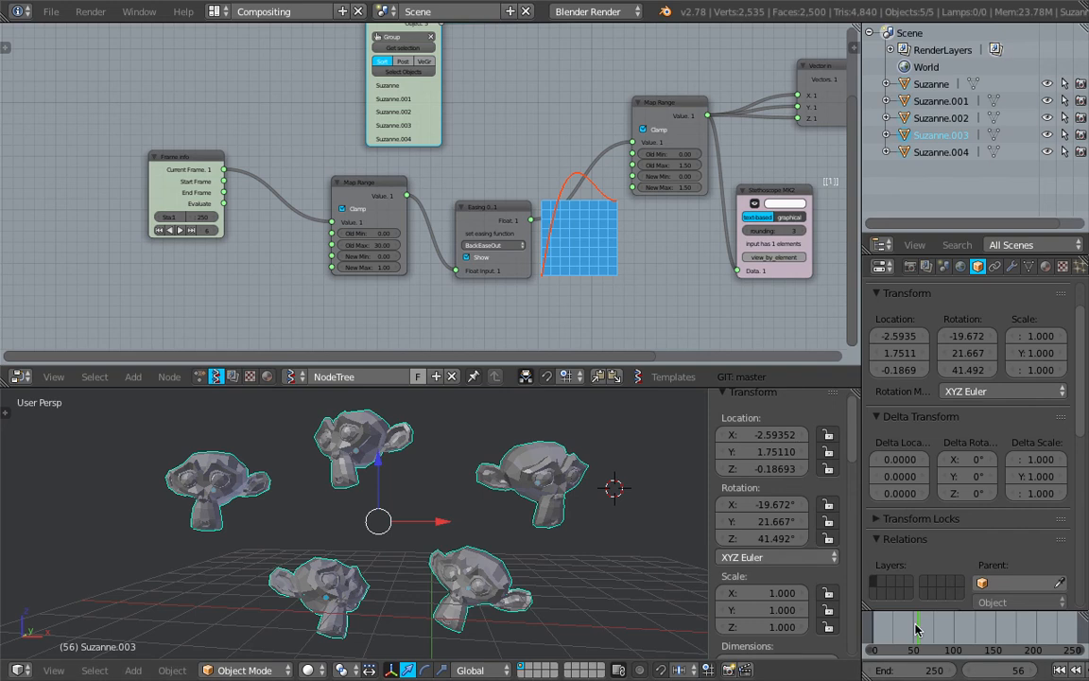
pyautogui.moveTo(882, 634); pyautogui.dragTo(914, 626)
pyautogui.scroll(2, 484, 229)
pyautogui.hotkey('ctrl', 's')
pyautogui.click(482, 229)
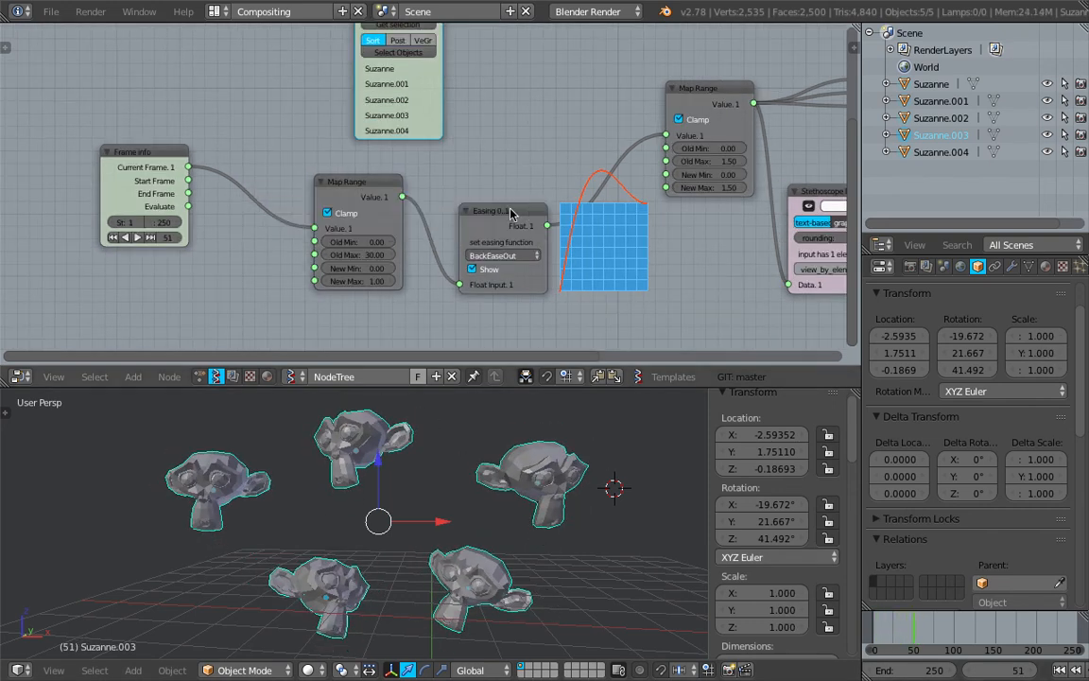
# - Reposition the Easing 0..1 node and move Frame info farther from the first Map Range to make room
pyautogui.moveTo(481, 223); pyautogui.dragTo(469, 213)
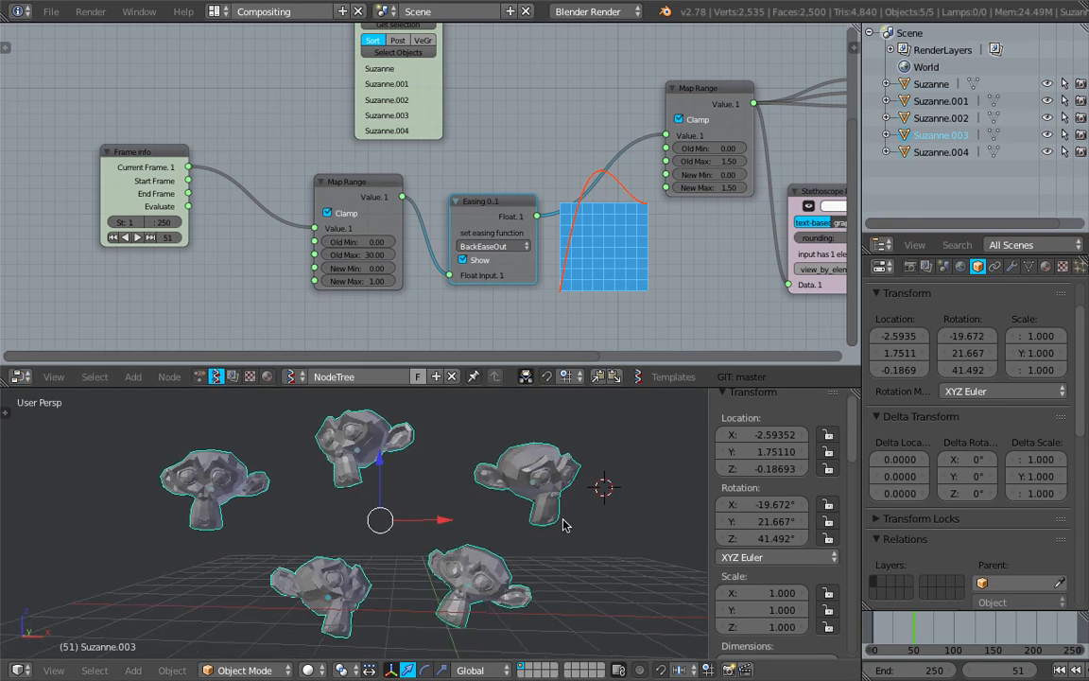
pyautogui.moveTo(164, 153); pyautogui.dragTo(76, 153)
pyautogui.moveTo(77, 153); pyautogui.dragTo(204, 139, button='middle')
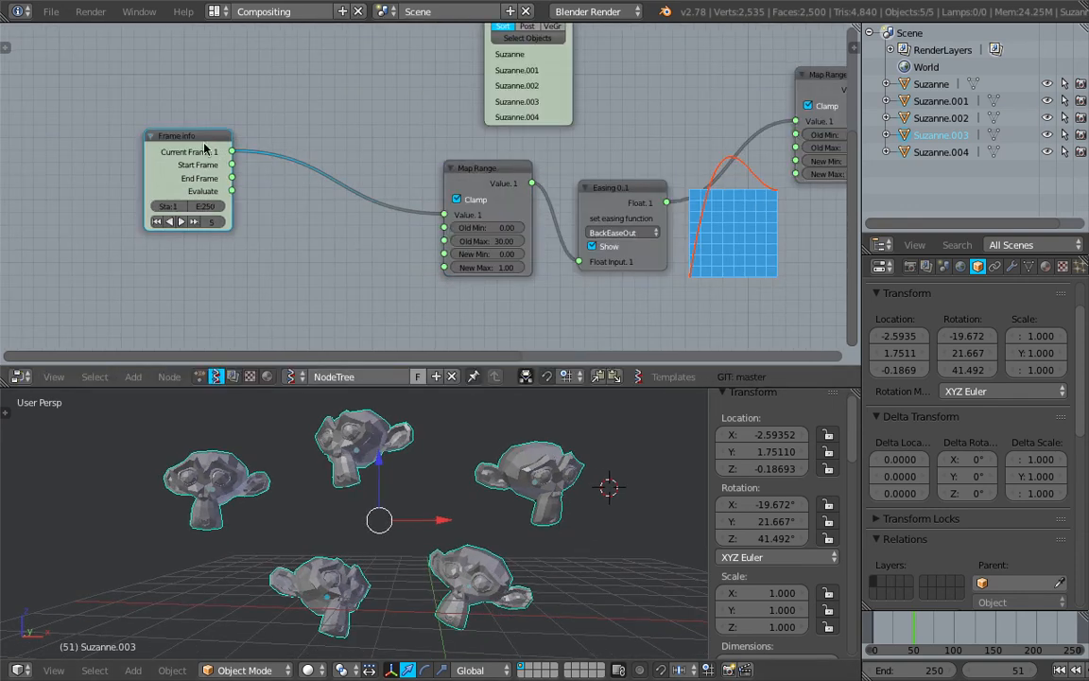
pyautogui.moveTo(185, 133); pyautogui.dragTo(150, 132)
pyautogui.scroll(1, 292, 211)
# - Insert a Math node on the link between Frame info and the first Map Range and set its function to +
pyautogui.hotkey('shift', 'a')
pyautogui.click(285, 217)
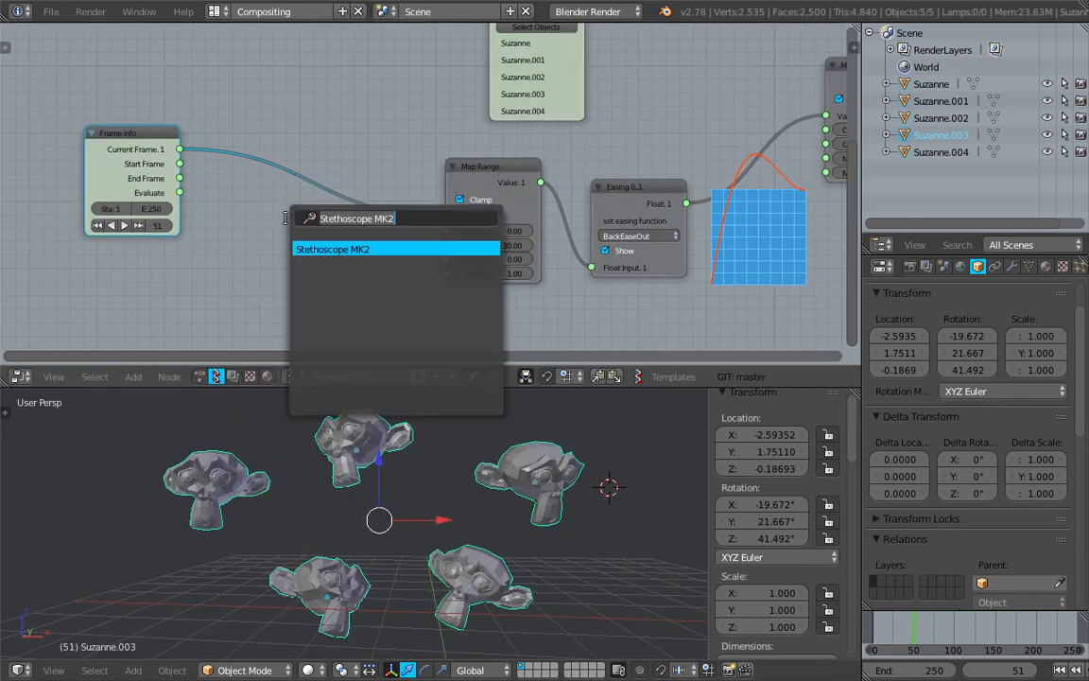
pyautogui.write('math')
pyautogui.press('Down')
pyautogui.press('Return')
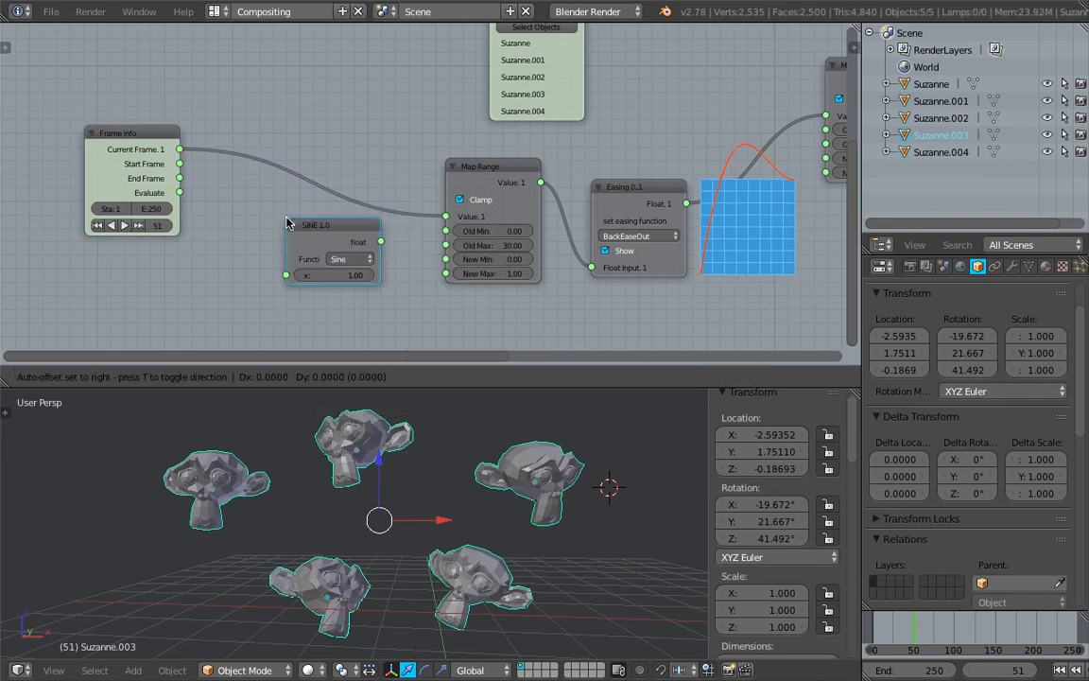
pyautogui.click(288, 177)
pyautogui.click(345, 213)
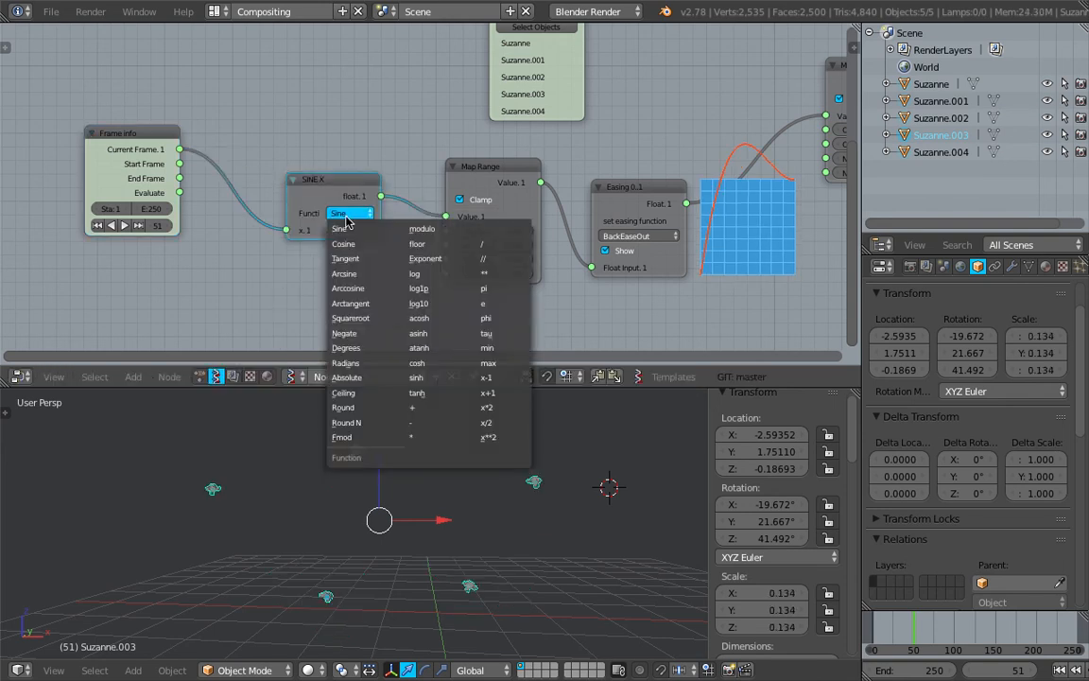
pyautogui.click(416, 408)
# - Move the Frame info node up and add a Range Float node below it
pyautogui.moveTo(126, 131); pyautogui.dragTo(126, 68)
pyautogui.moveTo(249, 219); pyautogui.dragTo(289, 214, button='middle')
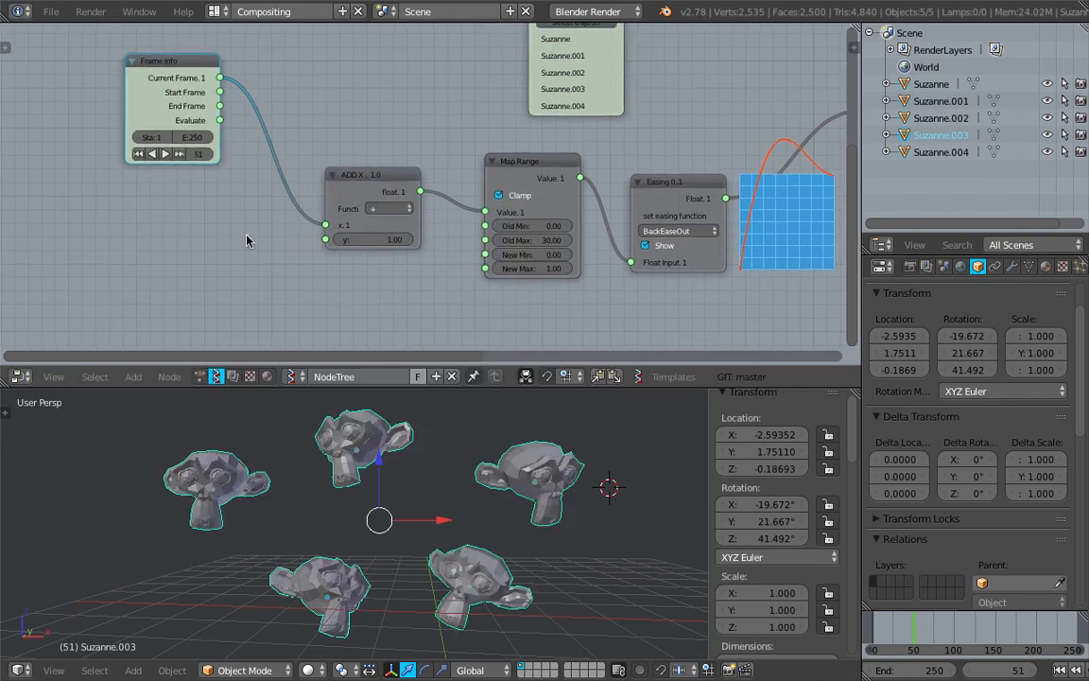
pyautogui.hotkey('shift', 'a')
pyautogui.click(247, 237)
pyautogui.write('float ra')
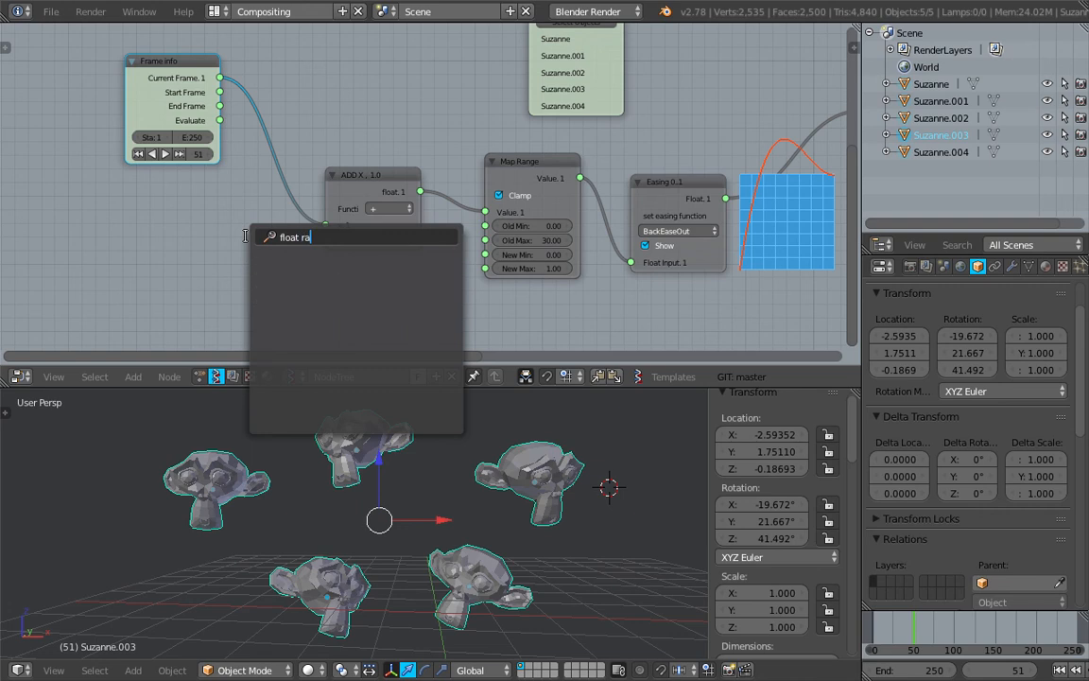
pyautogui.write('range')
pyautogui.press('Down')
pyautogui.press('Return')
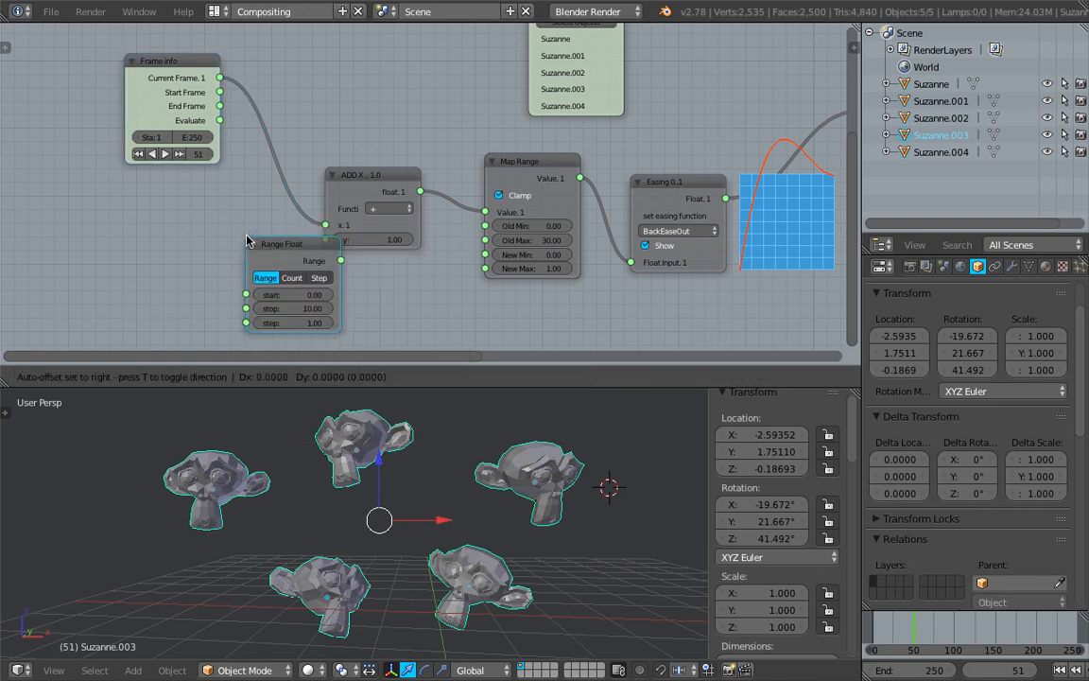
pyautogui.click(130, 207)
# - Set the Range Float node to Count mode with count 5, start -50 and stop 0
pyautogui.moveTo(131, 207); pyautogui.dragTo(127, 189, button='middle')
pyautogui.scroll(1, 173, 216)
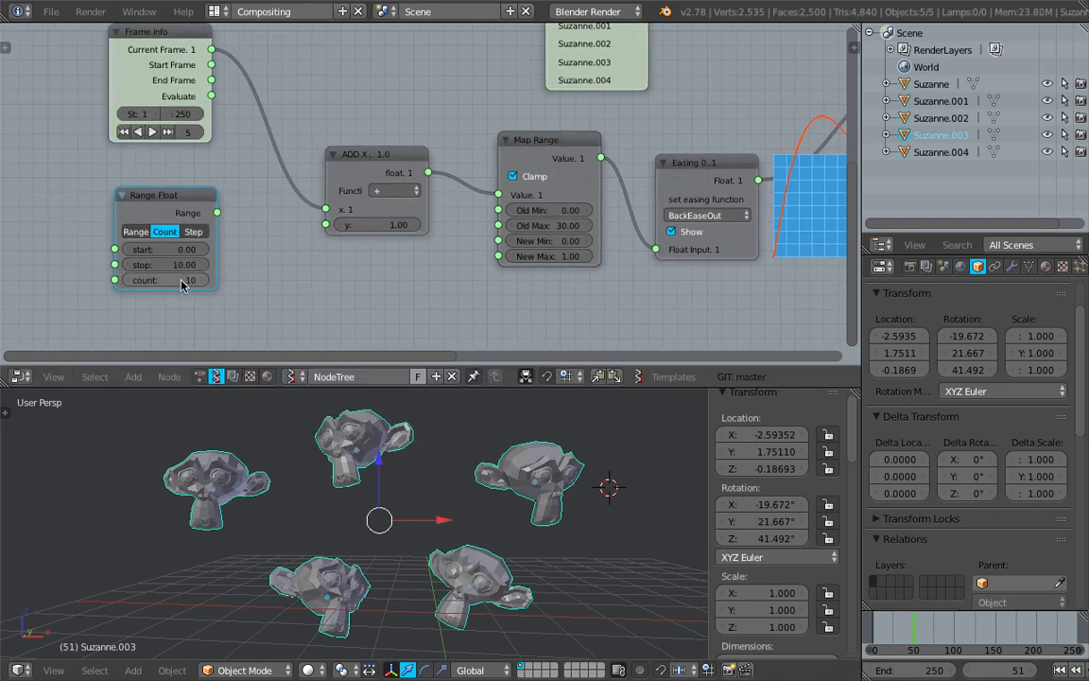
pyautogui.click(183, 280)
pyautogui.write('5')
pyautogui.press('Return')
pyautogui.scroll(1, 266, 297)
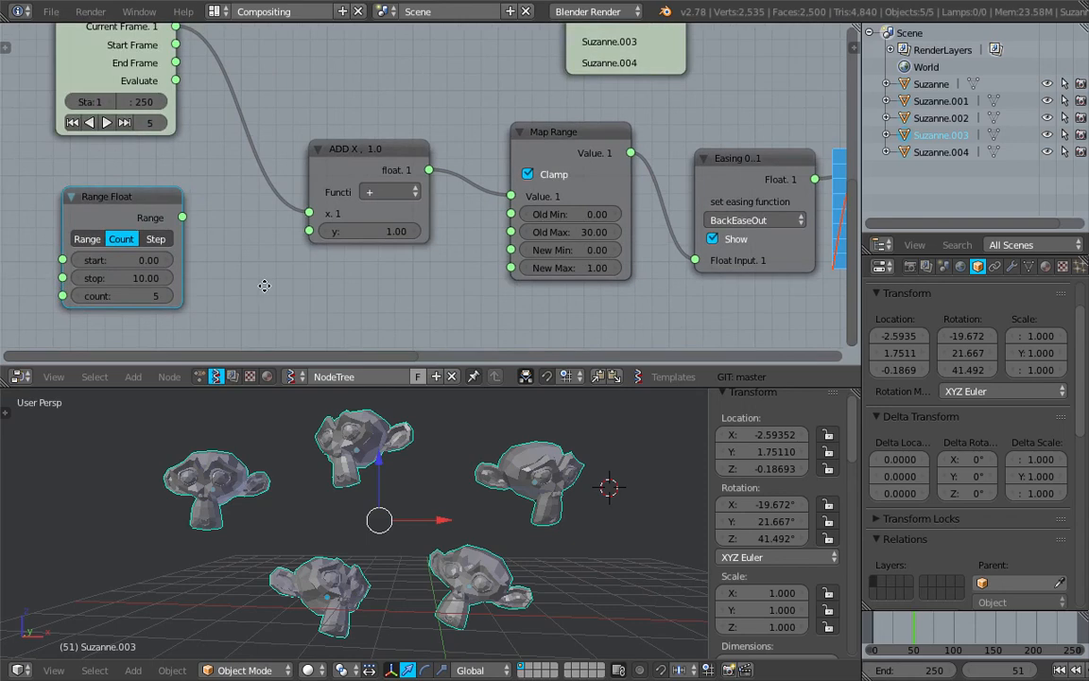
pyautogui.click(131, 257)
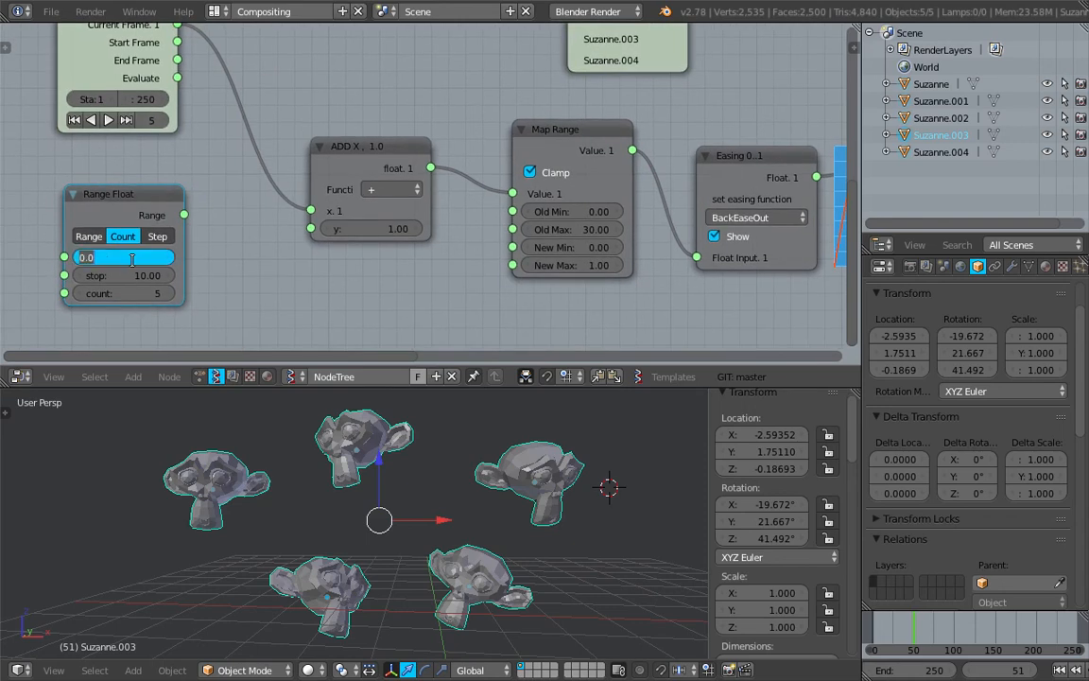
pyautogui.press('BackSpace')
pyautogui.write('-50')
pyautogui.press('Return')
pyautogui.moveTo(132, 259); pyautogui.dragTo(252, 247, button='middle')
pyautogui.scroll(2, 252, 246)
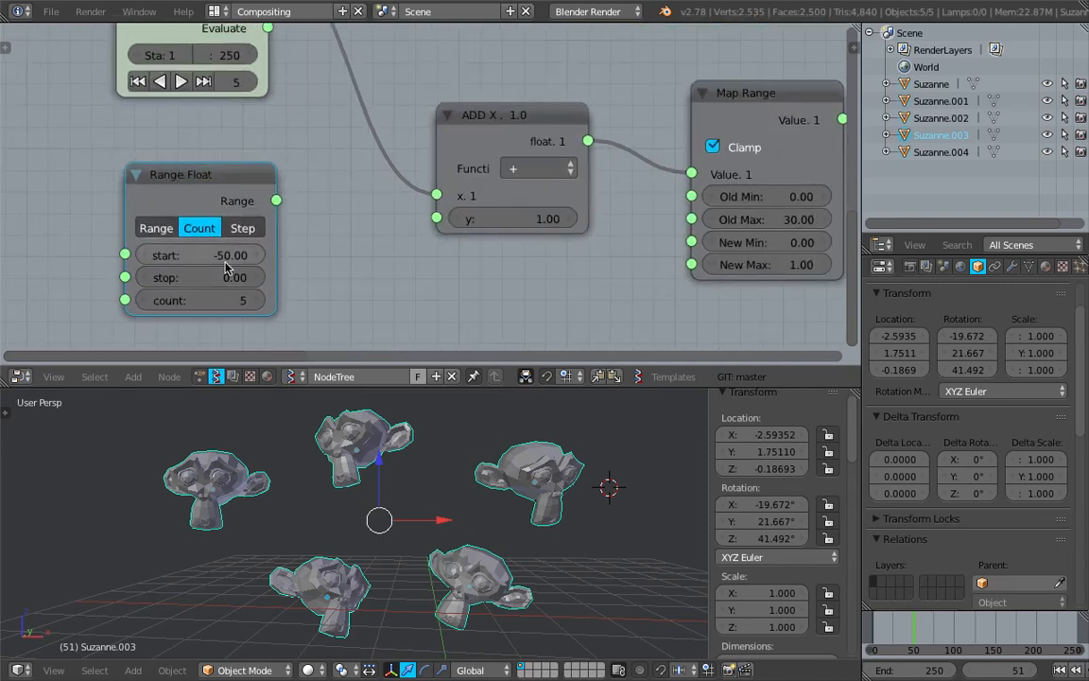
# - Connect the Range Float node's Range output to the y input of the Add node
pyautogui.scroll(1, 231, 262)
pyautogui.scroll(-2, 212, 139)
pyautogui.moveTo(210, 43); pyautogui.dragTo(154, 85, button='middle')
pyautogui.moveTo(224, 236); pyautogui.dragTo(351, 251)
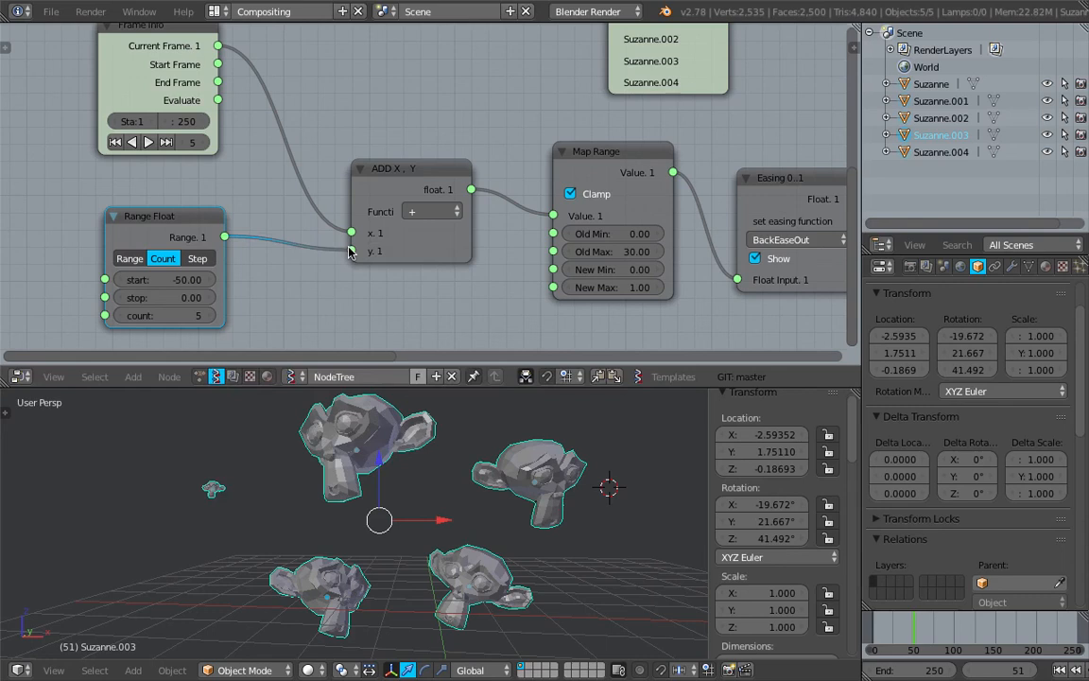
# - Preview the offset animation from frame 0 in the 3D View Full layout and return to the Compositing layout
pyautogui.click(887, 630)
pyautogui.moveTo(888, 628)
pyautogui.mouseDown()
pyautogui.moveTo(927, 626)
pyautogui.moveTo(874, 638)
pyautogui.mouseUp()
pyautogui.scroll(-5, 1004, 669)
pyautogui.moveTo(551, 553); pyautogui.dragTo(565, 551, button='middle')
pyautogui.click(216, 11)
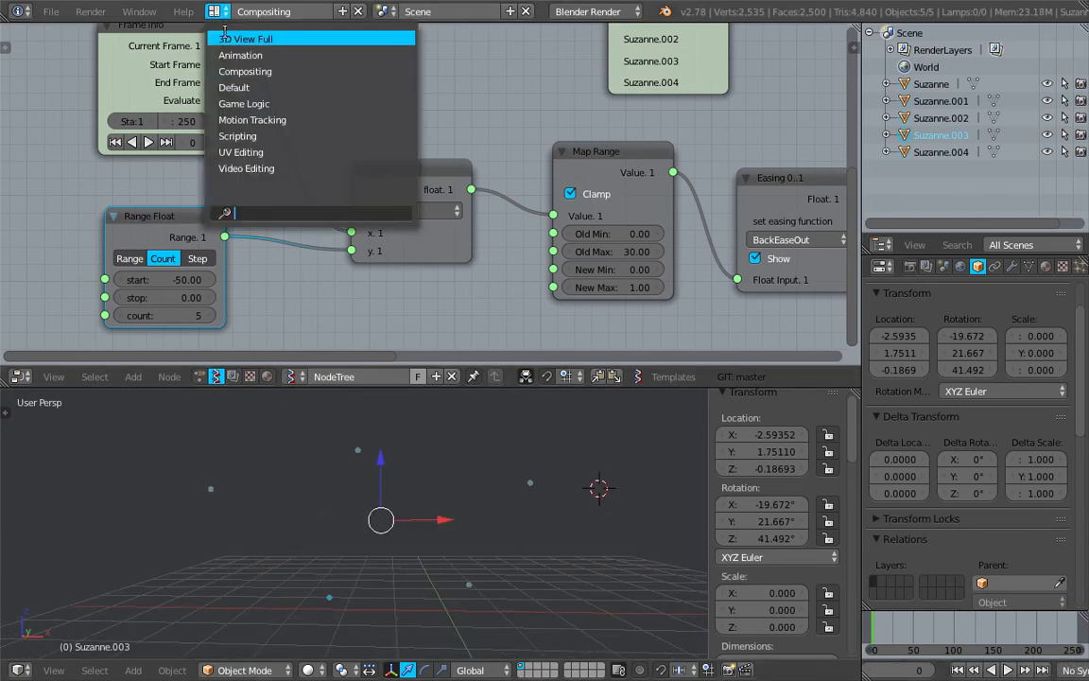
pyautogui.click(241, 37)
pyautogui.hotkey('alt', 'a')
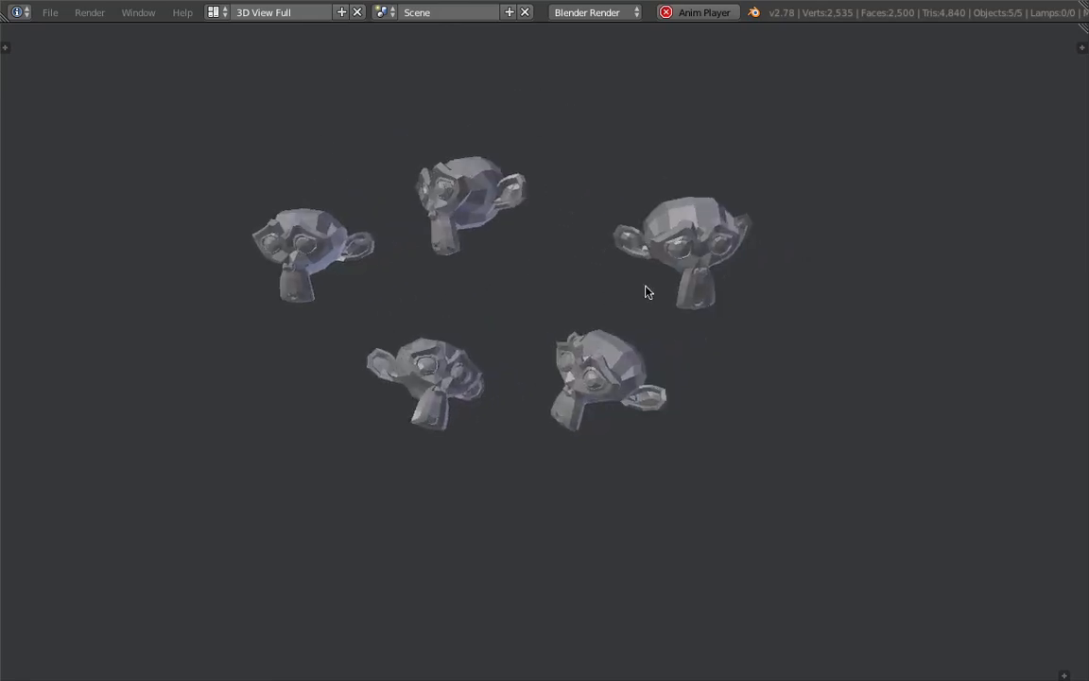
pyautogui.press('Escape')
pyautogui.click(215, 12)
pyautogui.click(242, 72)
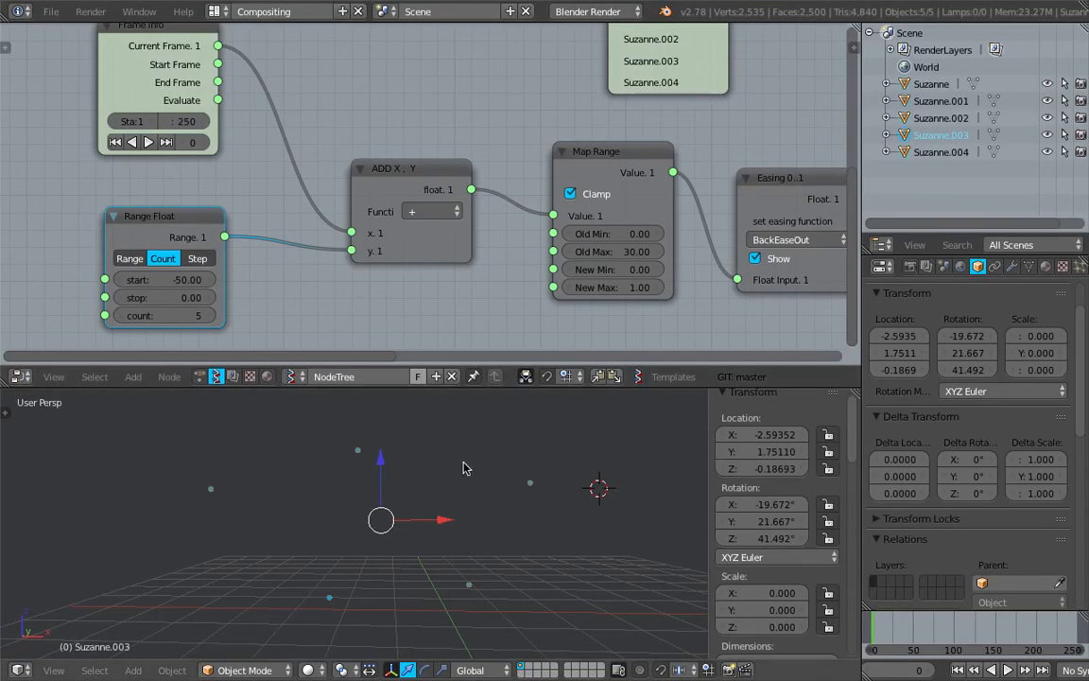
# - Save the scene over the existing file sv_matrix_basics_003.blend
pyautogui.scroll(-2, 495, 182)
pyautogui.moveTo(495, 182); pyautogui.dragTo(399, 210, button='middle')
pyautogui.scroll(-7, 397, 227)
pyautogui.hotkey('ctrl', 's')
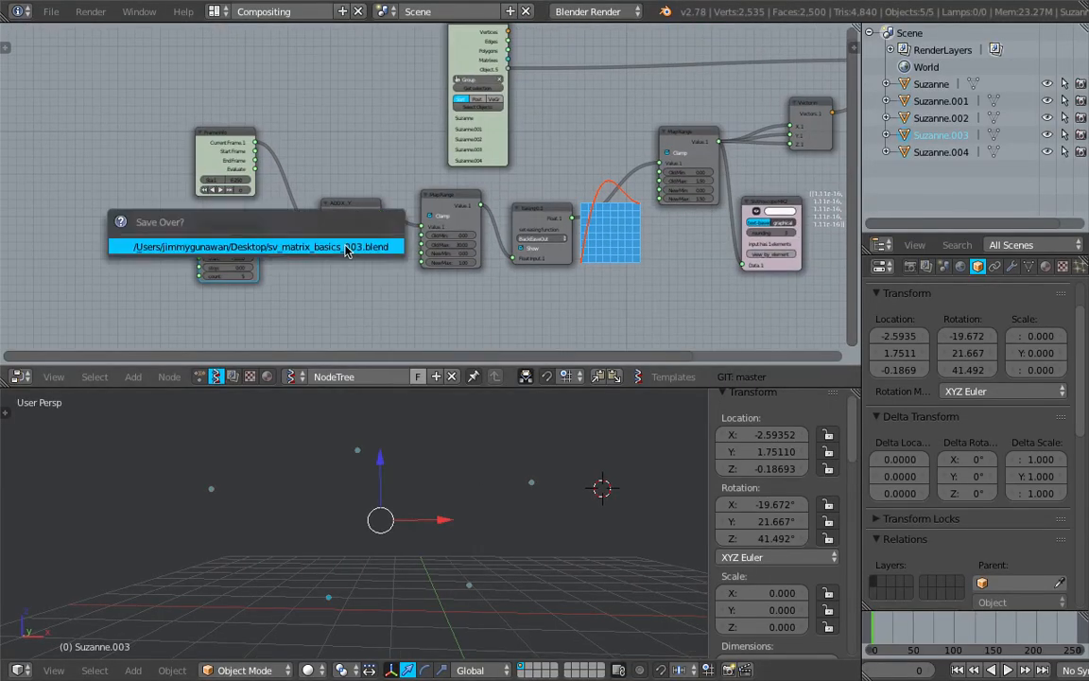
pyautogui.click(348, 249)
# - Move the Objects in node above the second Map Range and make the node editor taller
pyautogui.moveTo(501, 115); pyautogui.dragTo(317, 176, button='middle')
pyautogui.moveTo(291, 104); pyautogui.dragTo(519, 49)
pyautogui.moveTo(542, 240); pyautogui.dragTo(566, 253, button='middle')
pyautogui.moveTo(652, 387); pyautogui.dragTo(662, 420)
# - Play and scrub the animation to check the offset scaling, and save over sv_matrix_basics_003.blend
pyautogui.hotkey('alt', 'a')
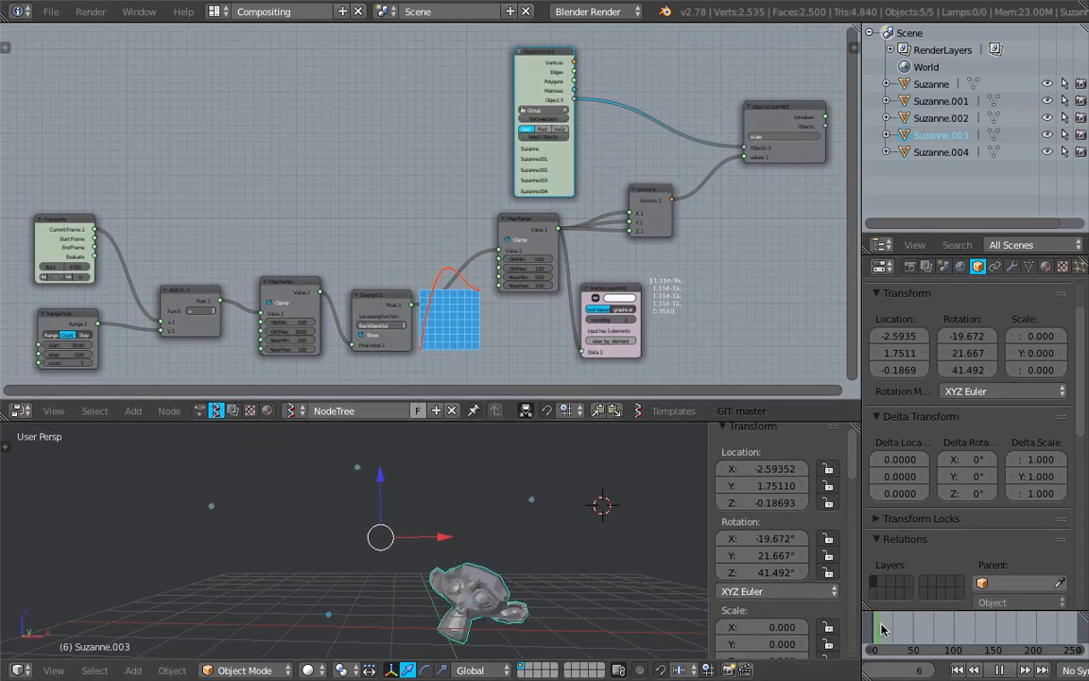
pyautogui.moveTo(913, 621); pyautogui.dragTo(879, 619)
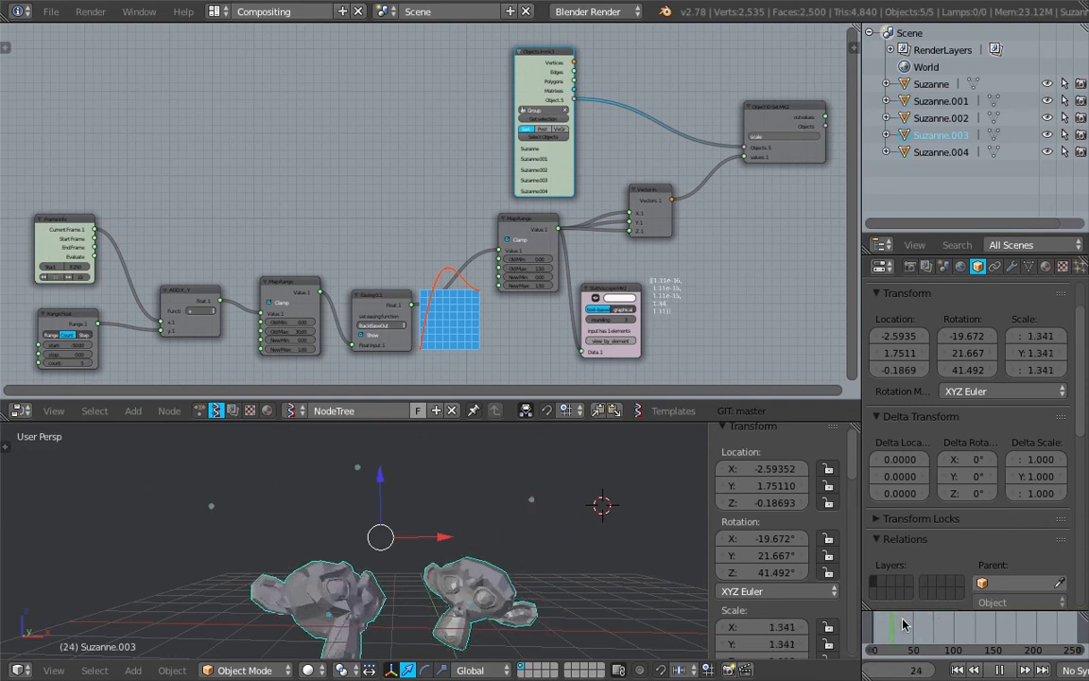
pyautogui.hotkey('alt', 'a')
pyautogui.hotkey('ctrl', 's')
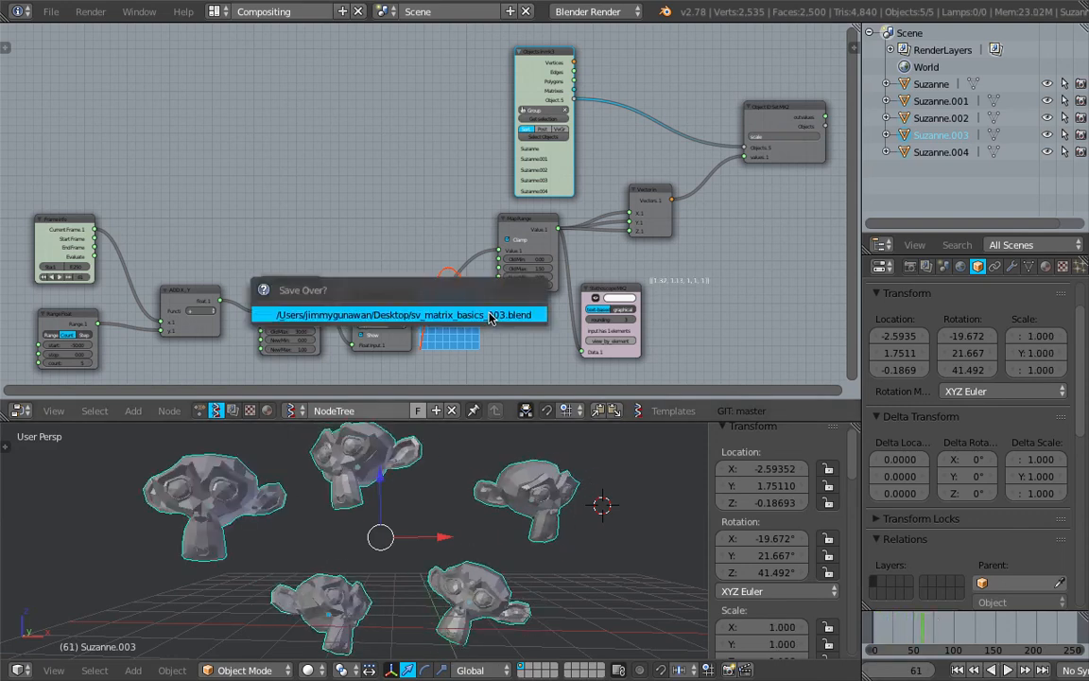
pyautogui.click(491, 315)
# - Examine the node chain and replay the animation to watch the monkeys scale one after another
pyautogui.moveTo(483, 201); pyautogui.dragTo(421, 212, button='middle')
pyautogui.scroll(3, 473, 210)
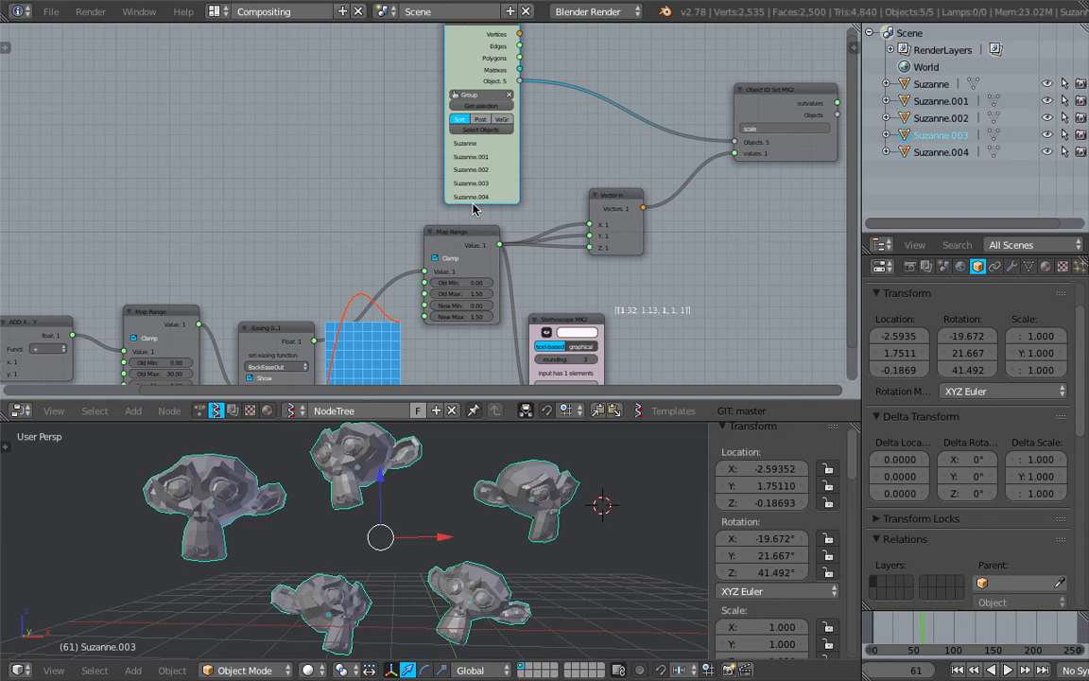
pyautogui.scroll(-2, 514, 359)
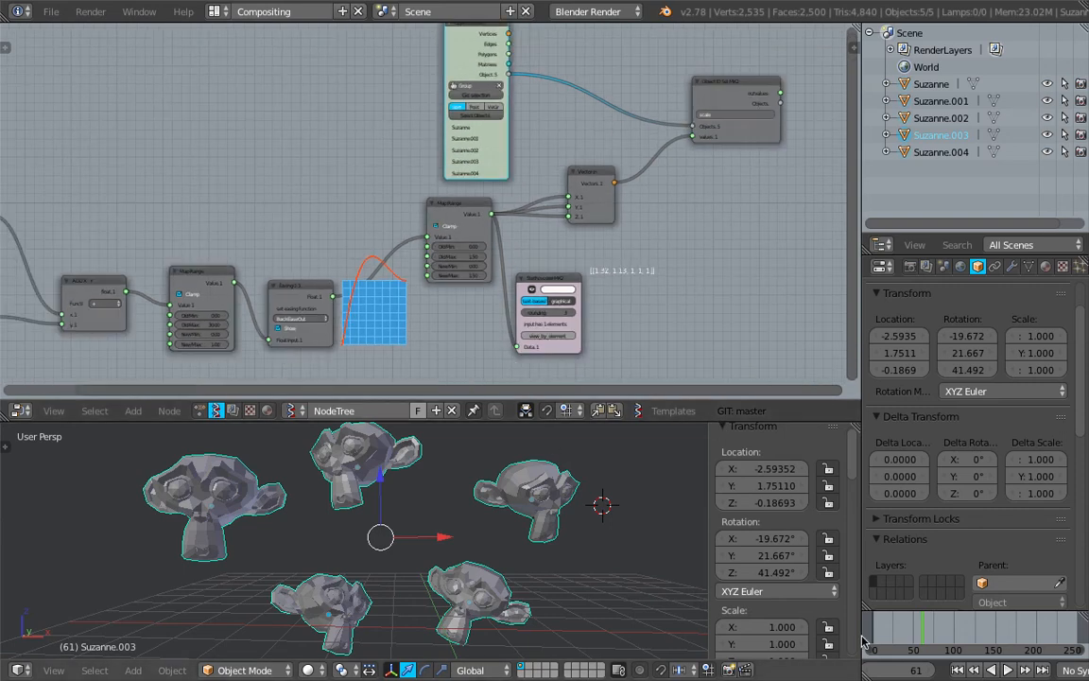
pyautogui.hotkey('alt', 'a')
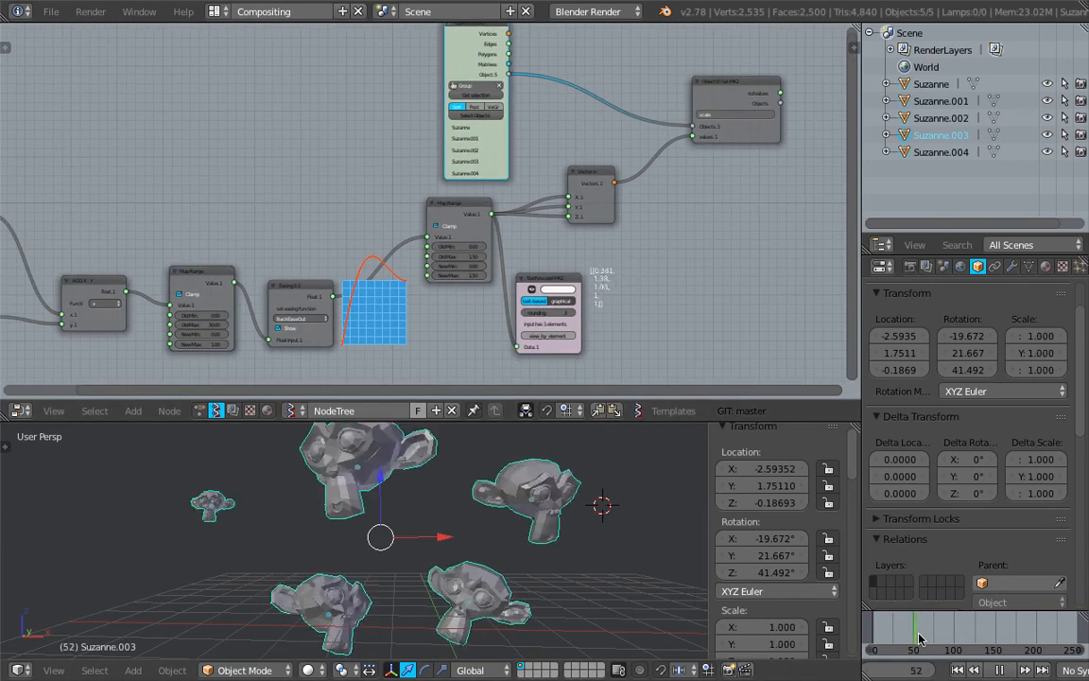
pyautogui.hotkey('alt', 'a')
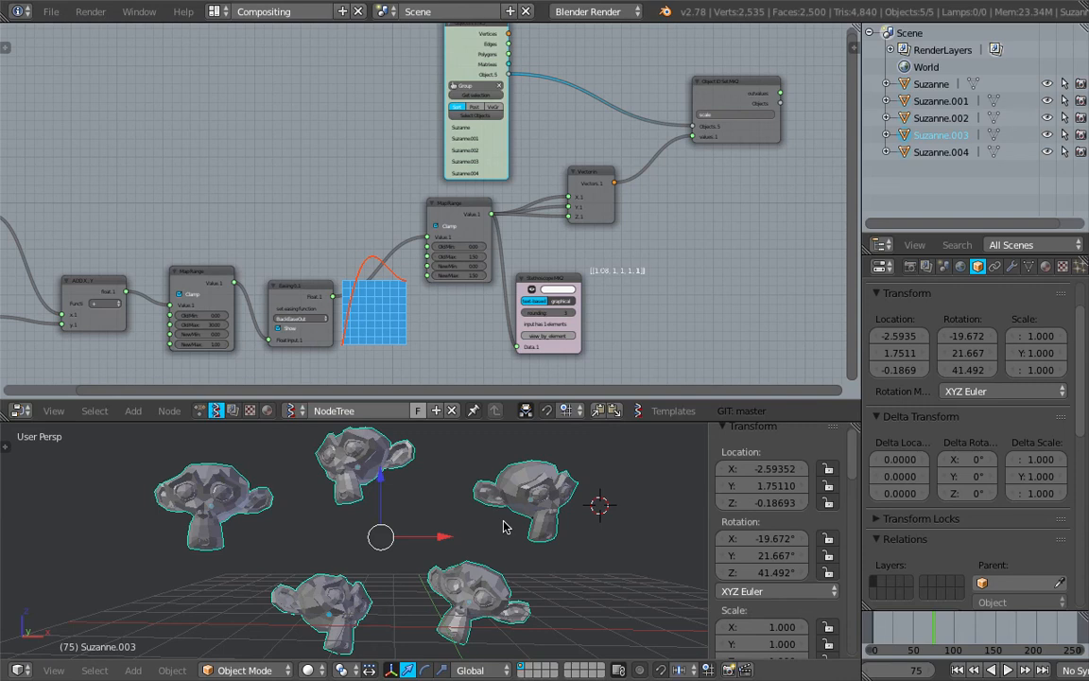
pyautogui.click(885, 626)
pyautogui.hotkey('alt', 'a')
pyautogui.hotkey('alt', 'a')
# - Move the Objects in node away from the second Map Range, above the nodes at the start of the chain
pyautogui.moveTo(367, 143); pyautogui.dragTo(408, 206, button='middle')
pyautogui.moveTo(493, 119); pyautogui.dragTo(242, 98)
pyautogui.scroll(2, 312, 138)
pyautogui.moveTo(507, 248); pyautogui.dragTo(537, 229, button='middle')
pyautogui.moveTo(476, 332); pyautogui.dragTo(494, 265, button='middle')
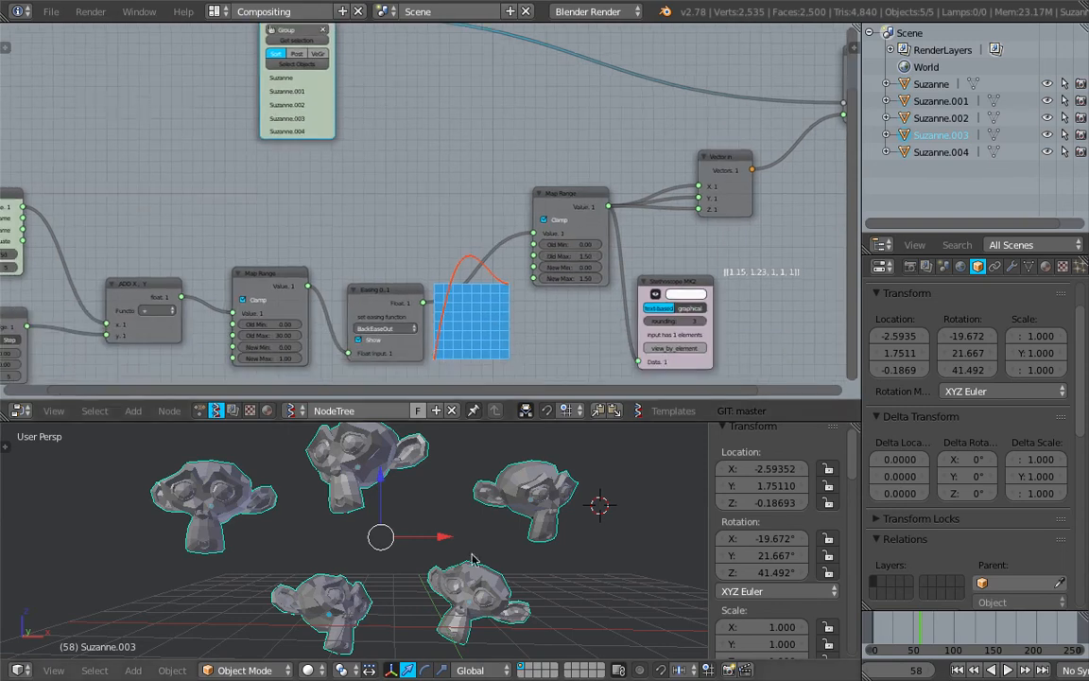
# - Delete the Range Float node that feeds the y input of the Add node
pyautogui.moveTo(374, 226); pyautogui.dragTo(420, 192, button='middle')
pyautogui.scroll(3, 420, 192)
pyautogui.moveTo(366, 221); pyautogui.dragTo(473, 179, button='middle')
pyautogui.moveTo(216, 285); pyautogui.dragTo(317, 252, button='middle')
pyautogui.moveTo(198, 226); pyautogui.dragTo(213, 237)
pyautogui.scroll(3, 214, 236)
pyautogui.moveTo(214, 236); pyautogui.dragTo(289, 233, button='middle')
pyautogui.moveTo(229, 253)
pyautogui.mouseDown()
pyautogui.moveTo(214, 233)
pyautogui.moveTo(226, 241)
pyautogui.mouseUp()
pyautogui.moveTo(878, 638); pyautogui.dragTo(904, 628)
pyautogui.press('x')
# - Add a Random Num Gen node below the Frame info node
pyautogui.hotkey('shift', 'a')
pyautogui.click(209, 223)
pyautogui.write('random n')
pyautogui.press('Return')
pyautogui.click(147, 272)
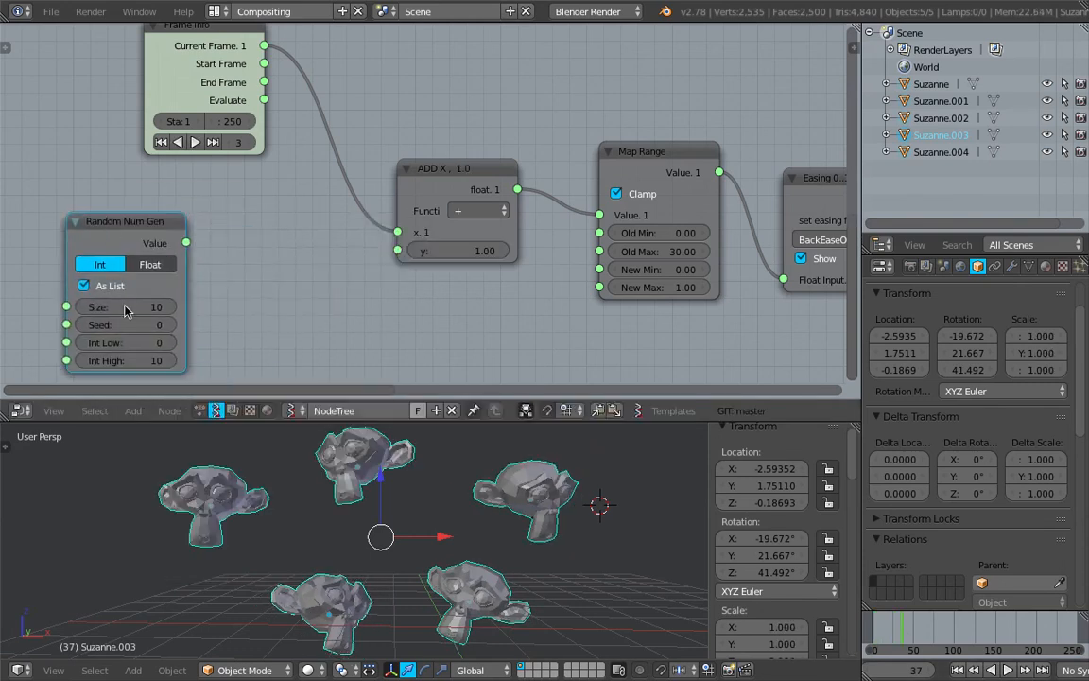
# - Set the Random Num Gen node to Float with size 5, float low -100 and float high -50
pyautogui.click(148, 268)
pyautogui.click(152, 306)
pyautogui.write('5')
pyautogui.press('Return')
pyautogui.click(153, 337)
pyautogui.write('-100')
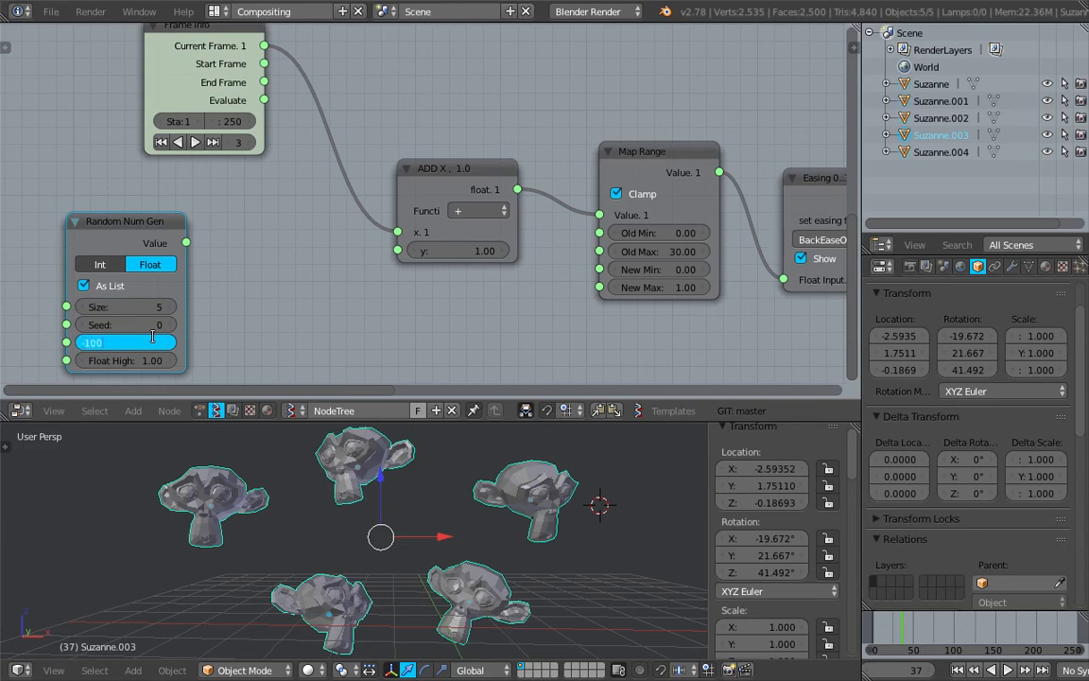
pyautogui.press('Tab')
pyautogui.write('-50')
pyautogui.press('Return')
# - Connect the Random Num Gen value to the Add node's y input and play the animation to check the random offsets
pyautogui.moveTo(186, 243); pyautogui.dragTo(398, 250)
pyautogui.hotkey('alt', 'a')
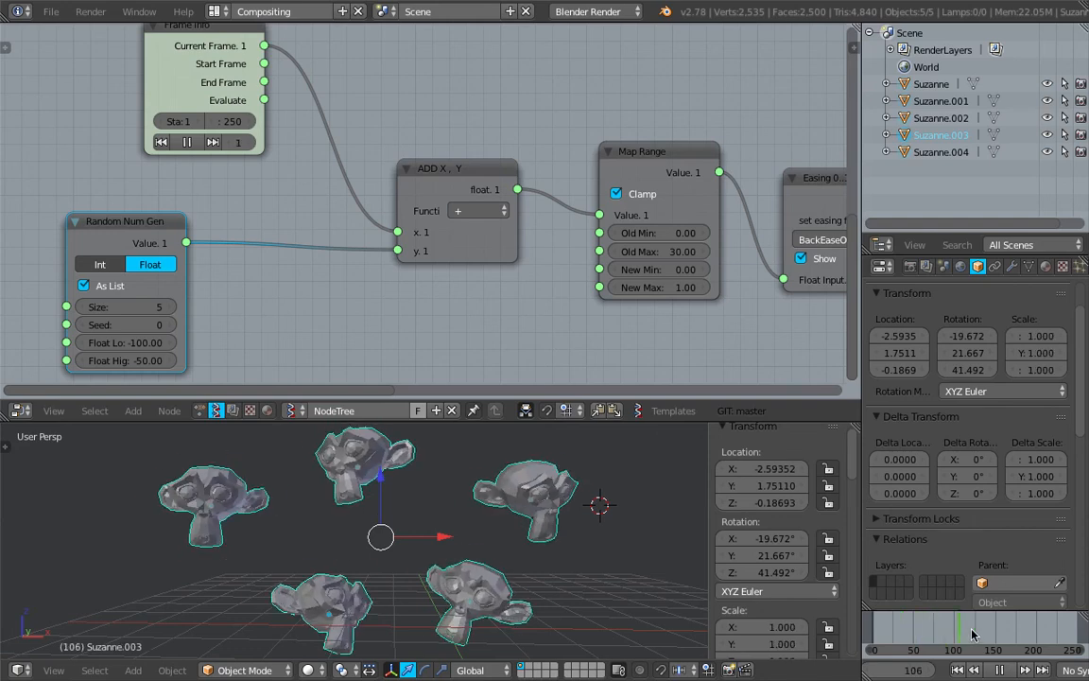
pyautogui.click(928, 637)
pyautogui.moveTo(926, 631); pyautogui.dragTo(950, 640)
pyautogui.hotkey('alt', 'a')
# - Deselect all the monkeys in the 3D view
pyautogui.scroll(-2, 545, 553)
pyautogui.moveTo(544, 552); pyautogui.dragTo(524, 540, button='middle')
pyautogui.scroll(-1, 540, 554)
pyautogui.press('a')
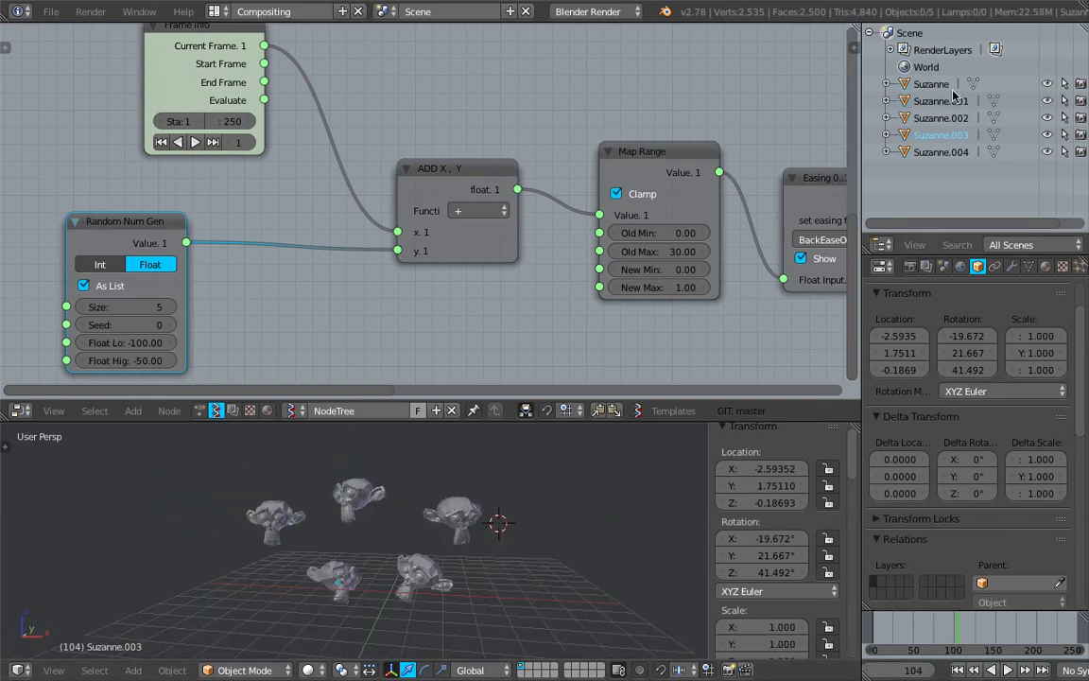
# - Save over the existing Blender file and enable the fake user for the node tree
pyautogui.scroll(-2, 745, 250)
pyautogui.moveTo(745, 250); pyautogui.dragTo(560, 254, button='middle')
pyautogui.scroll(-1, 586, 247)
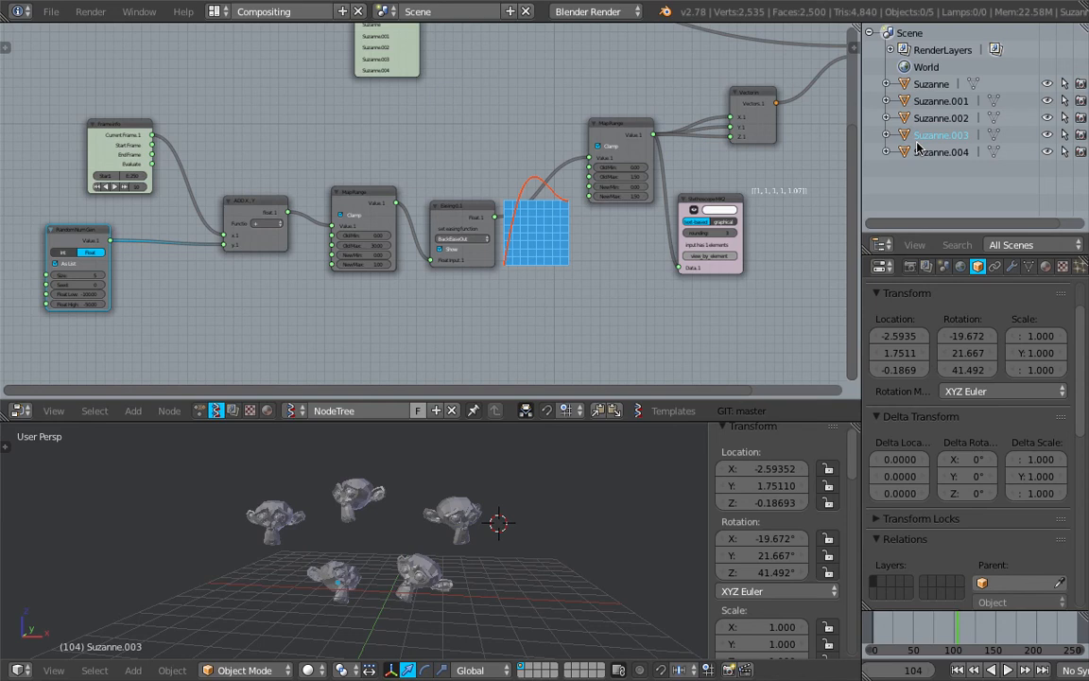
pyautogui.scroll(-3, 649, 178)
pyautogui.moveTo(562, 168); pyautogui.dragTo(501, 201, button='middle')
pyautogui.hotkey('ctrl', 's')
pyautogui.click(495, 222)
pyautogui.click(416, 411)
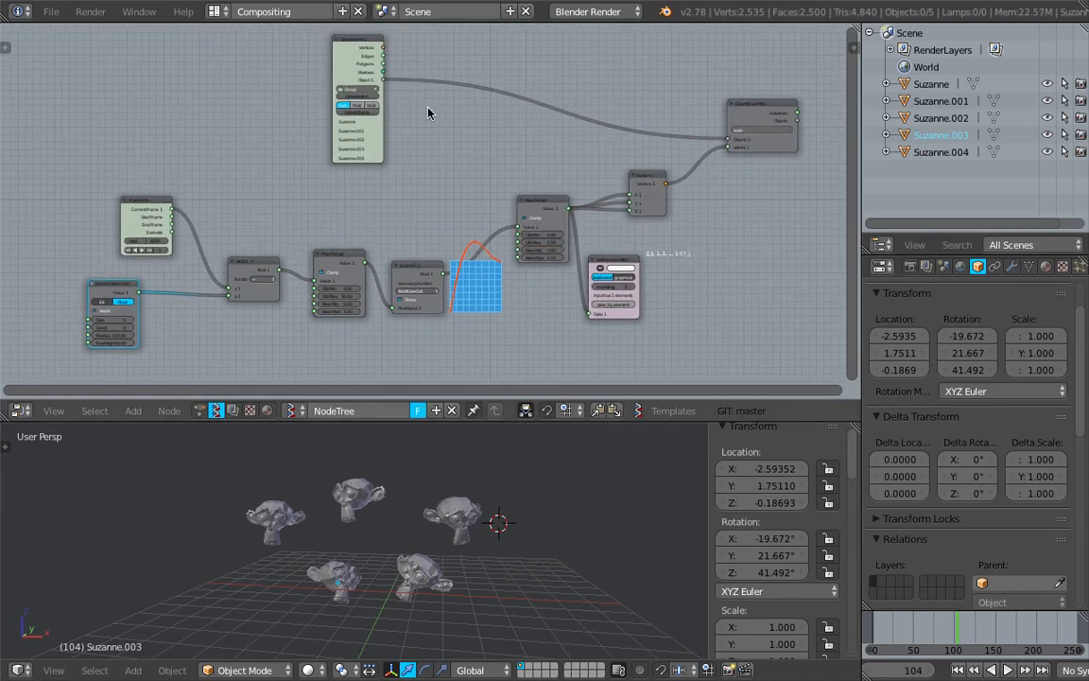
# - Move the Objects in node above the Vector in node and play the animation from near the start
pyautogui.moveTo(365, 42); pyautogui.dragTo(646, 41)
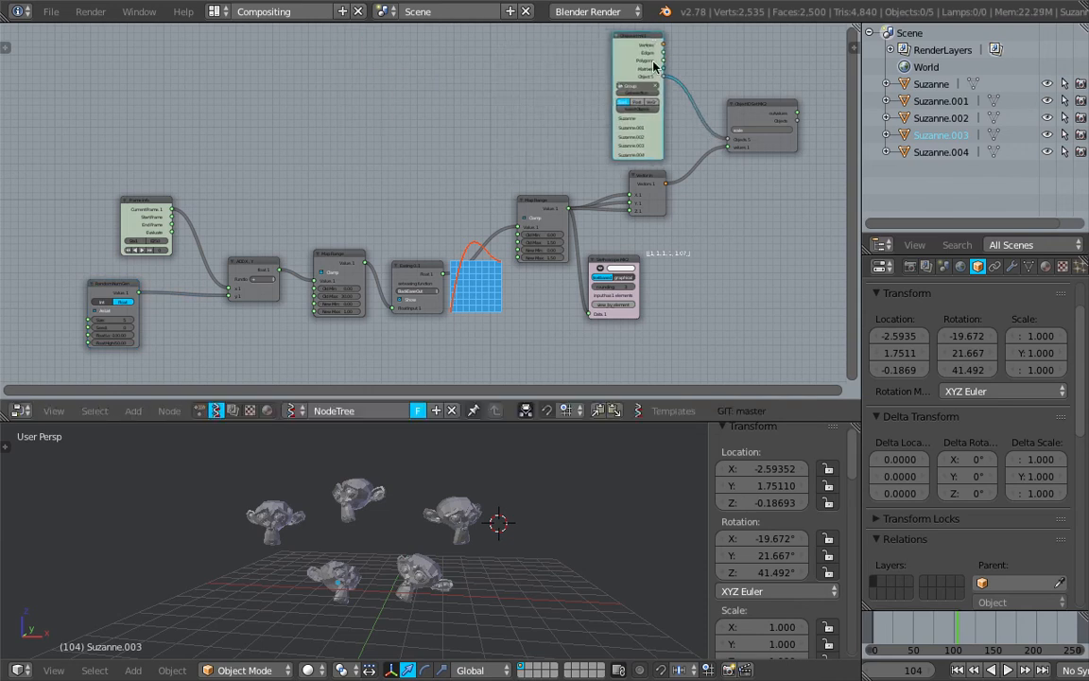
pyautogui.click(878, 626)
pyautogui.hotkey('alt', 'a')
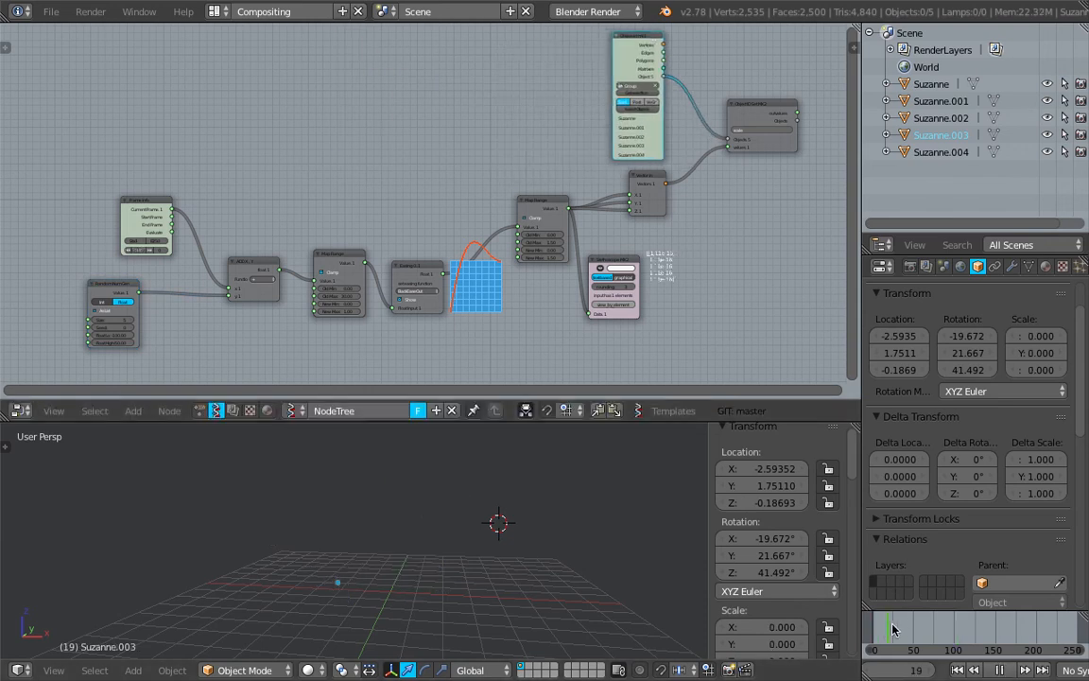